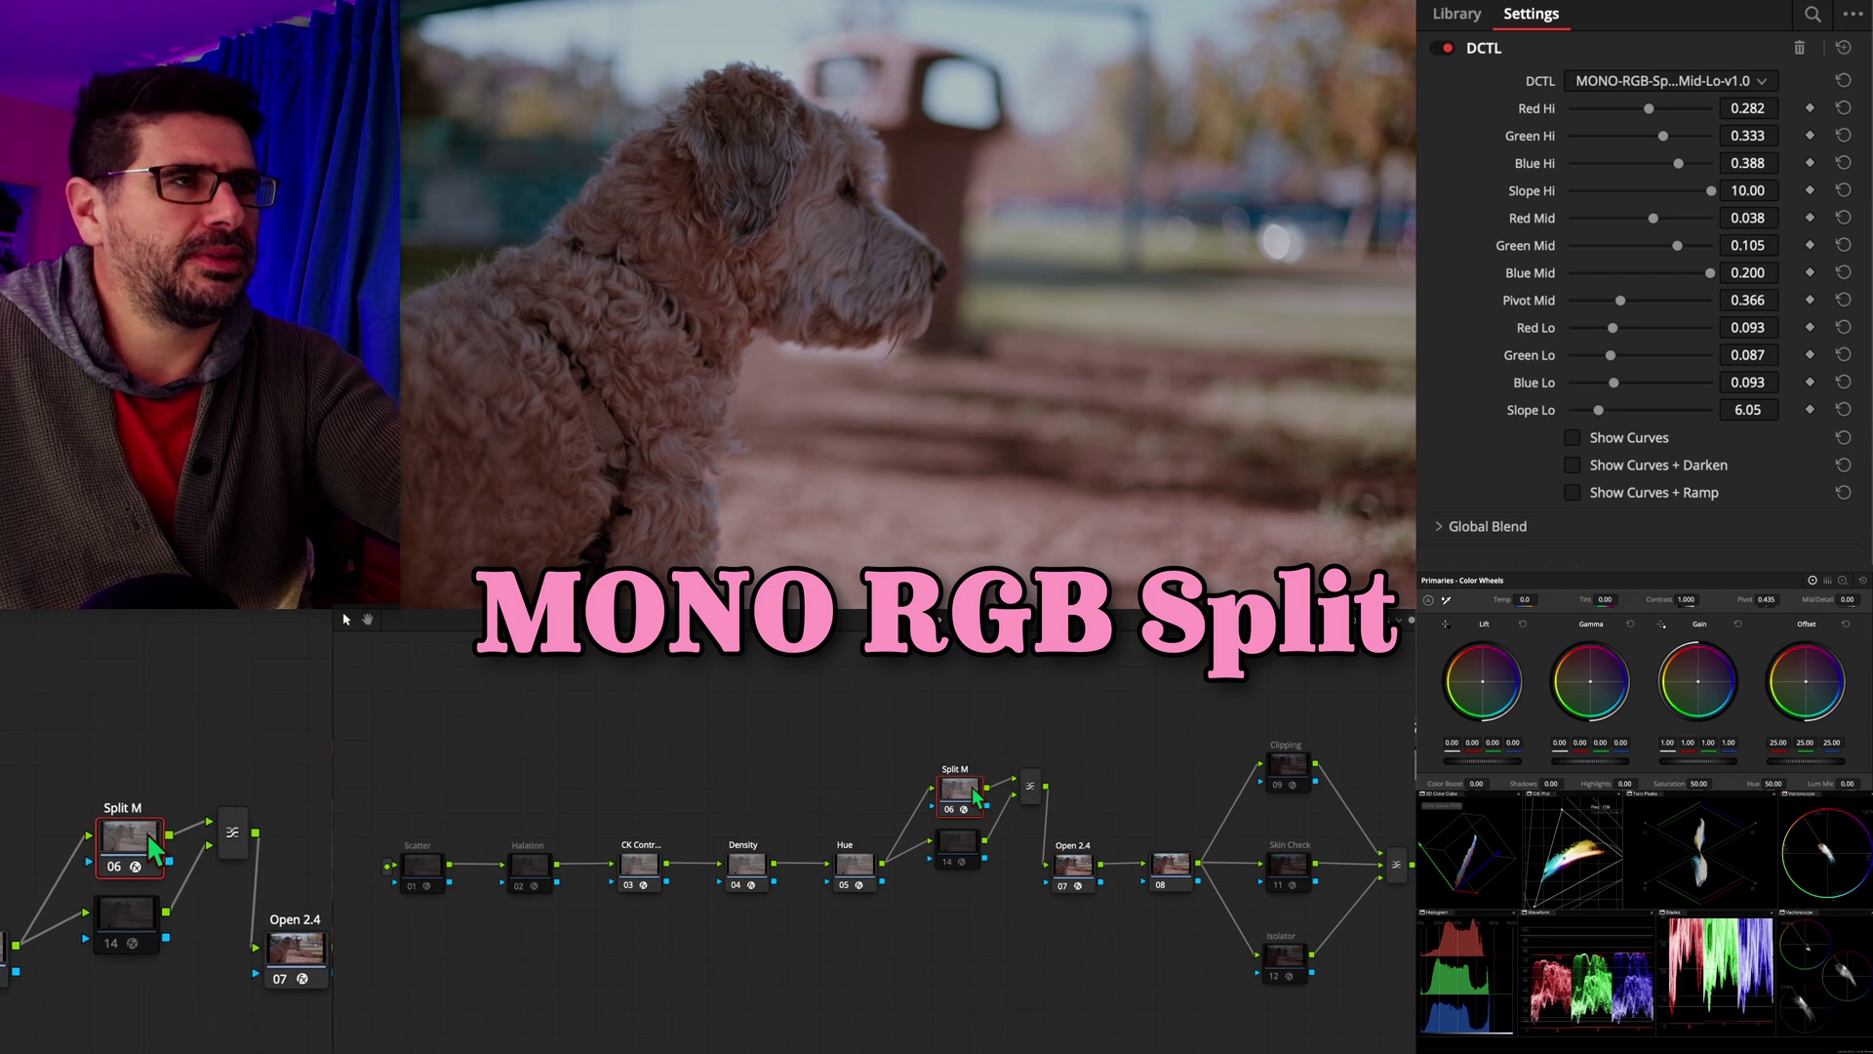
# Select the MONO RGB Split node and overlay its curves on the dog clip.
pyautogui.click(960, 849)
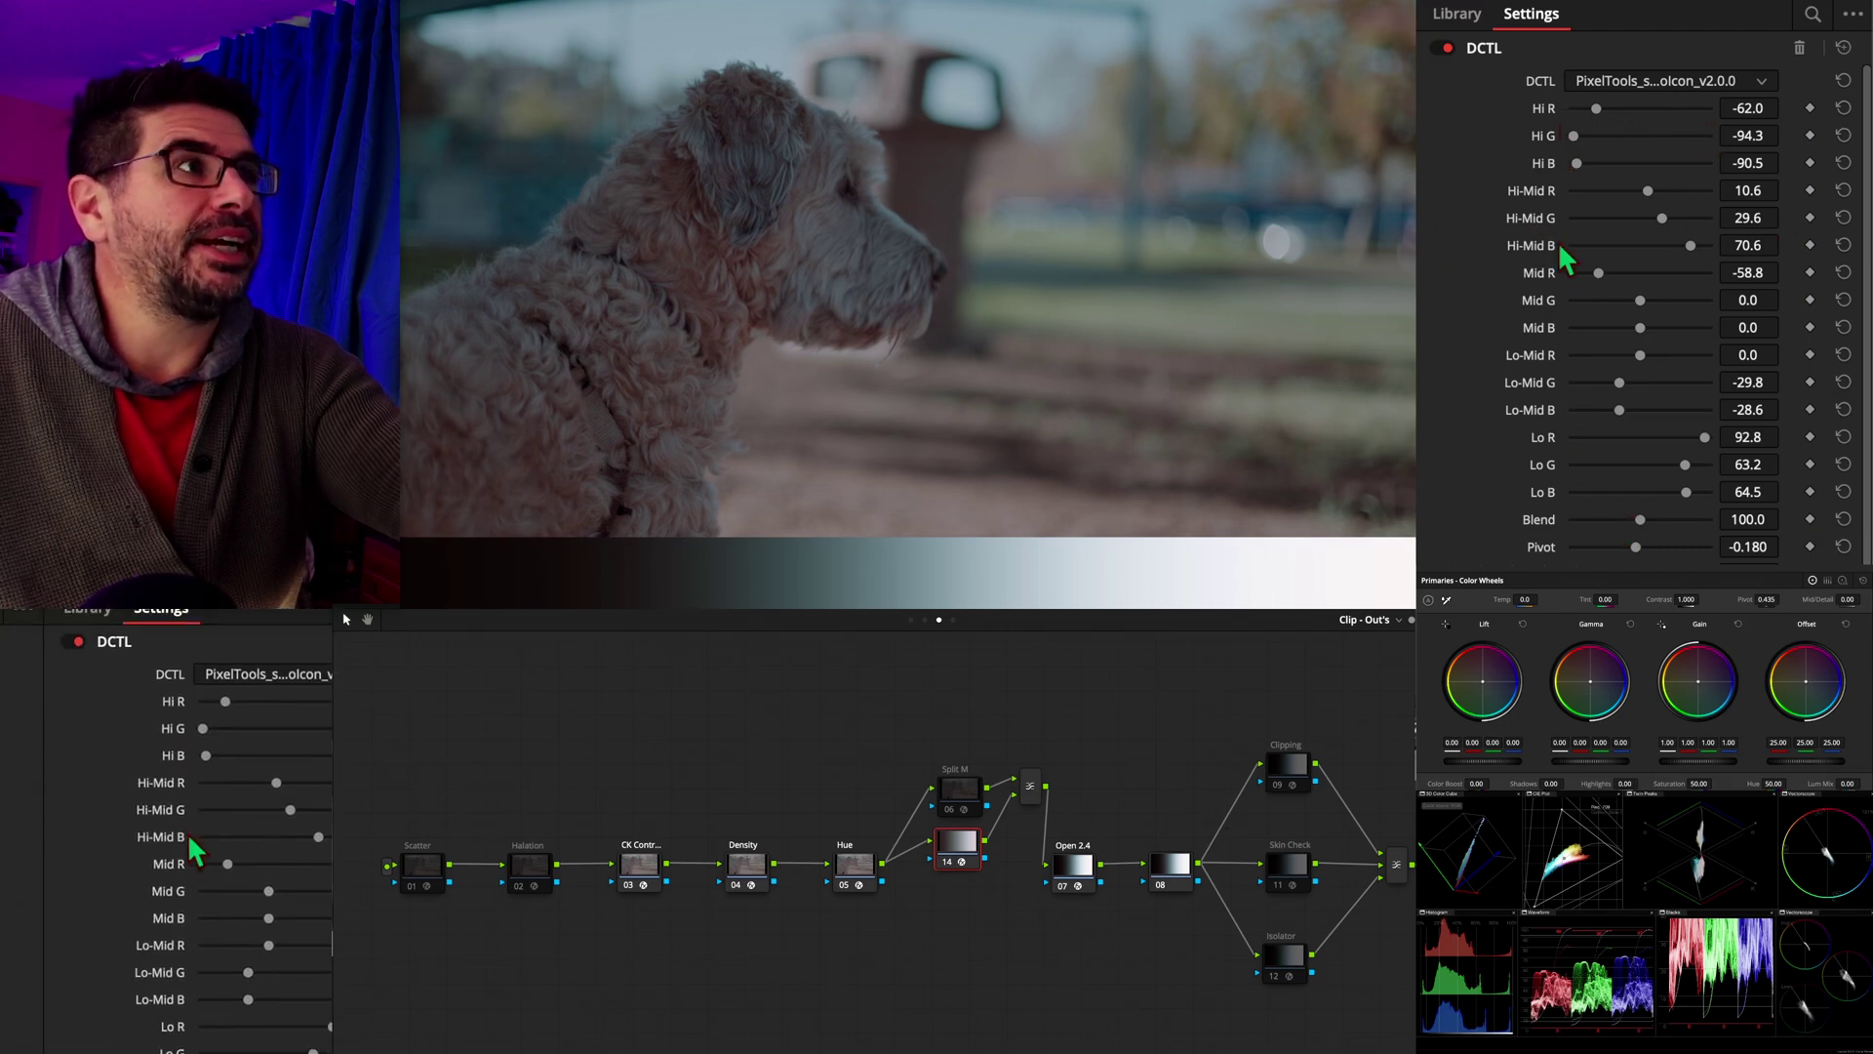
pyautogui.scroll(-5, 249, 837)
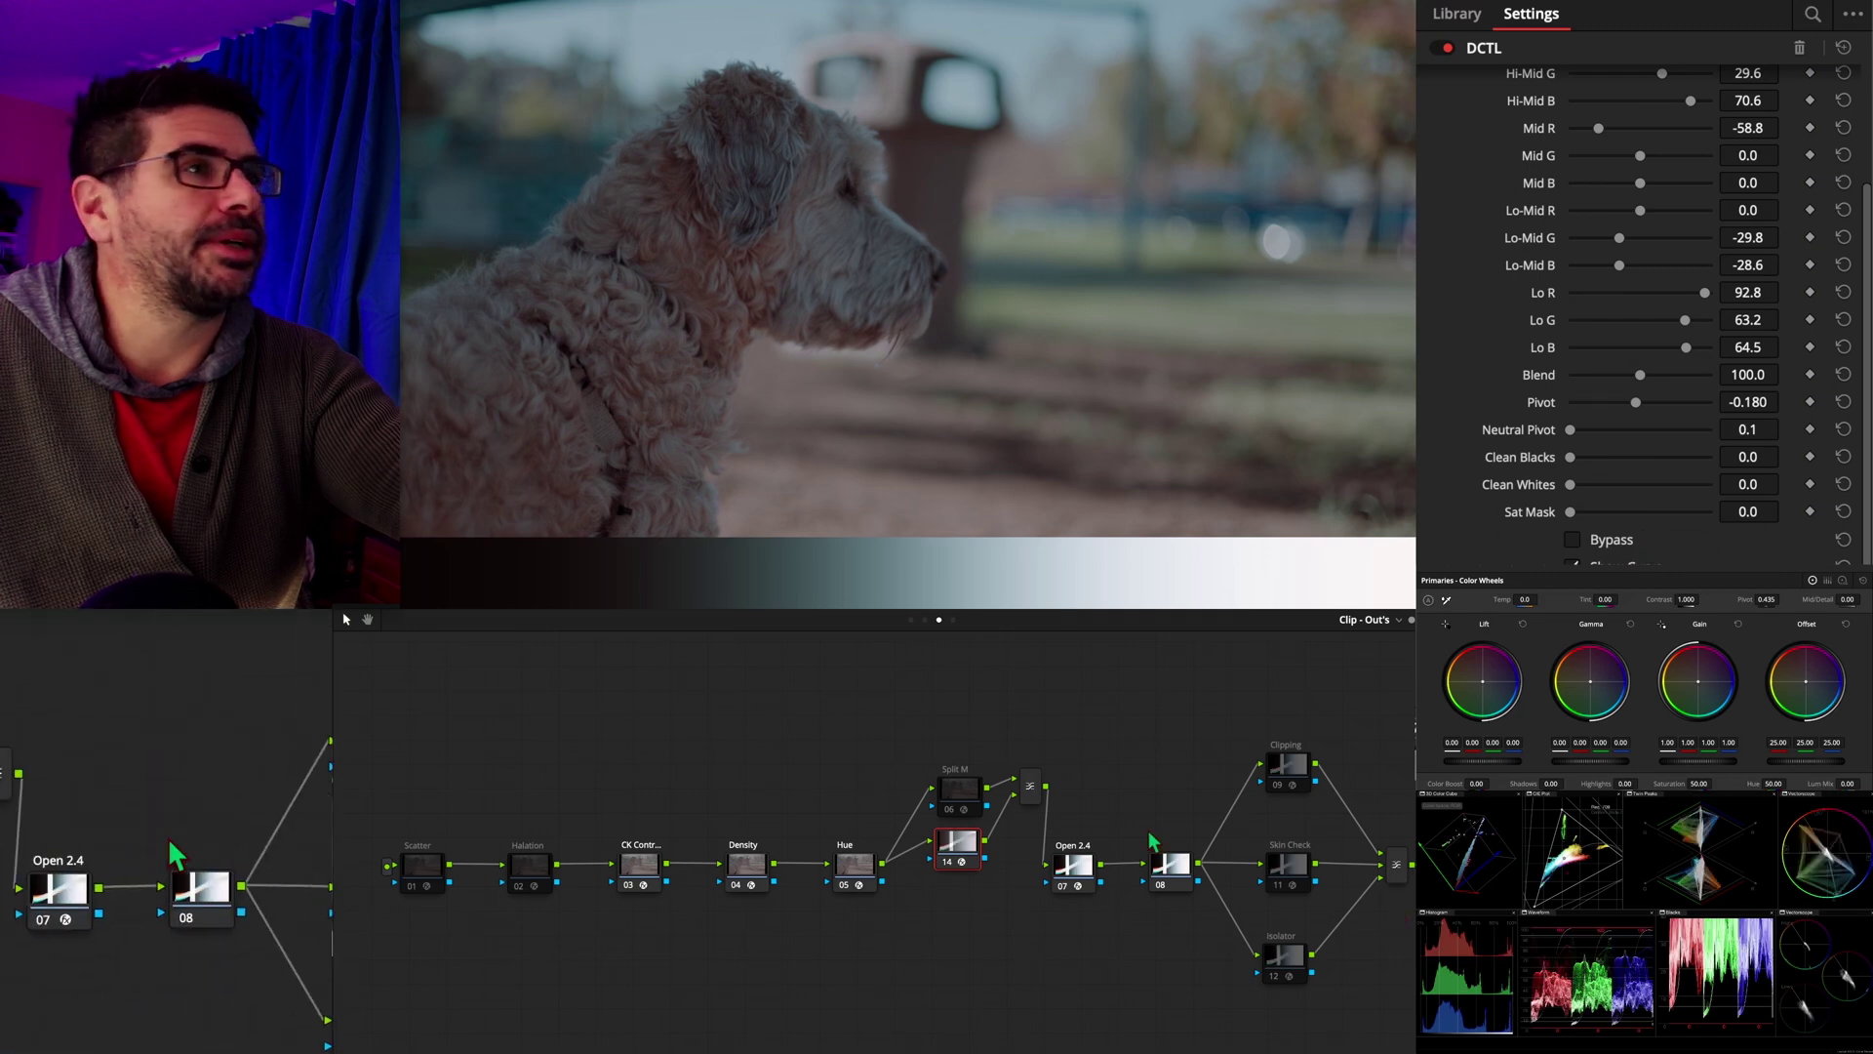
pyautogui.click(959, 798)
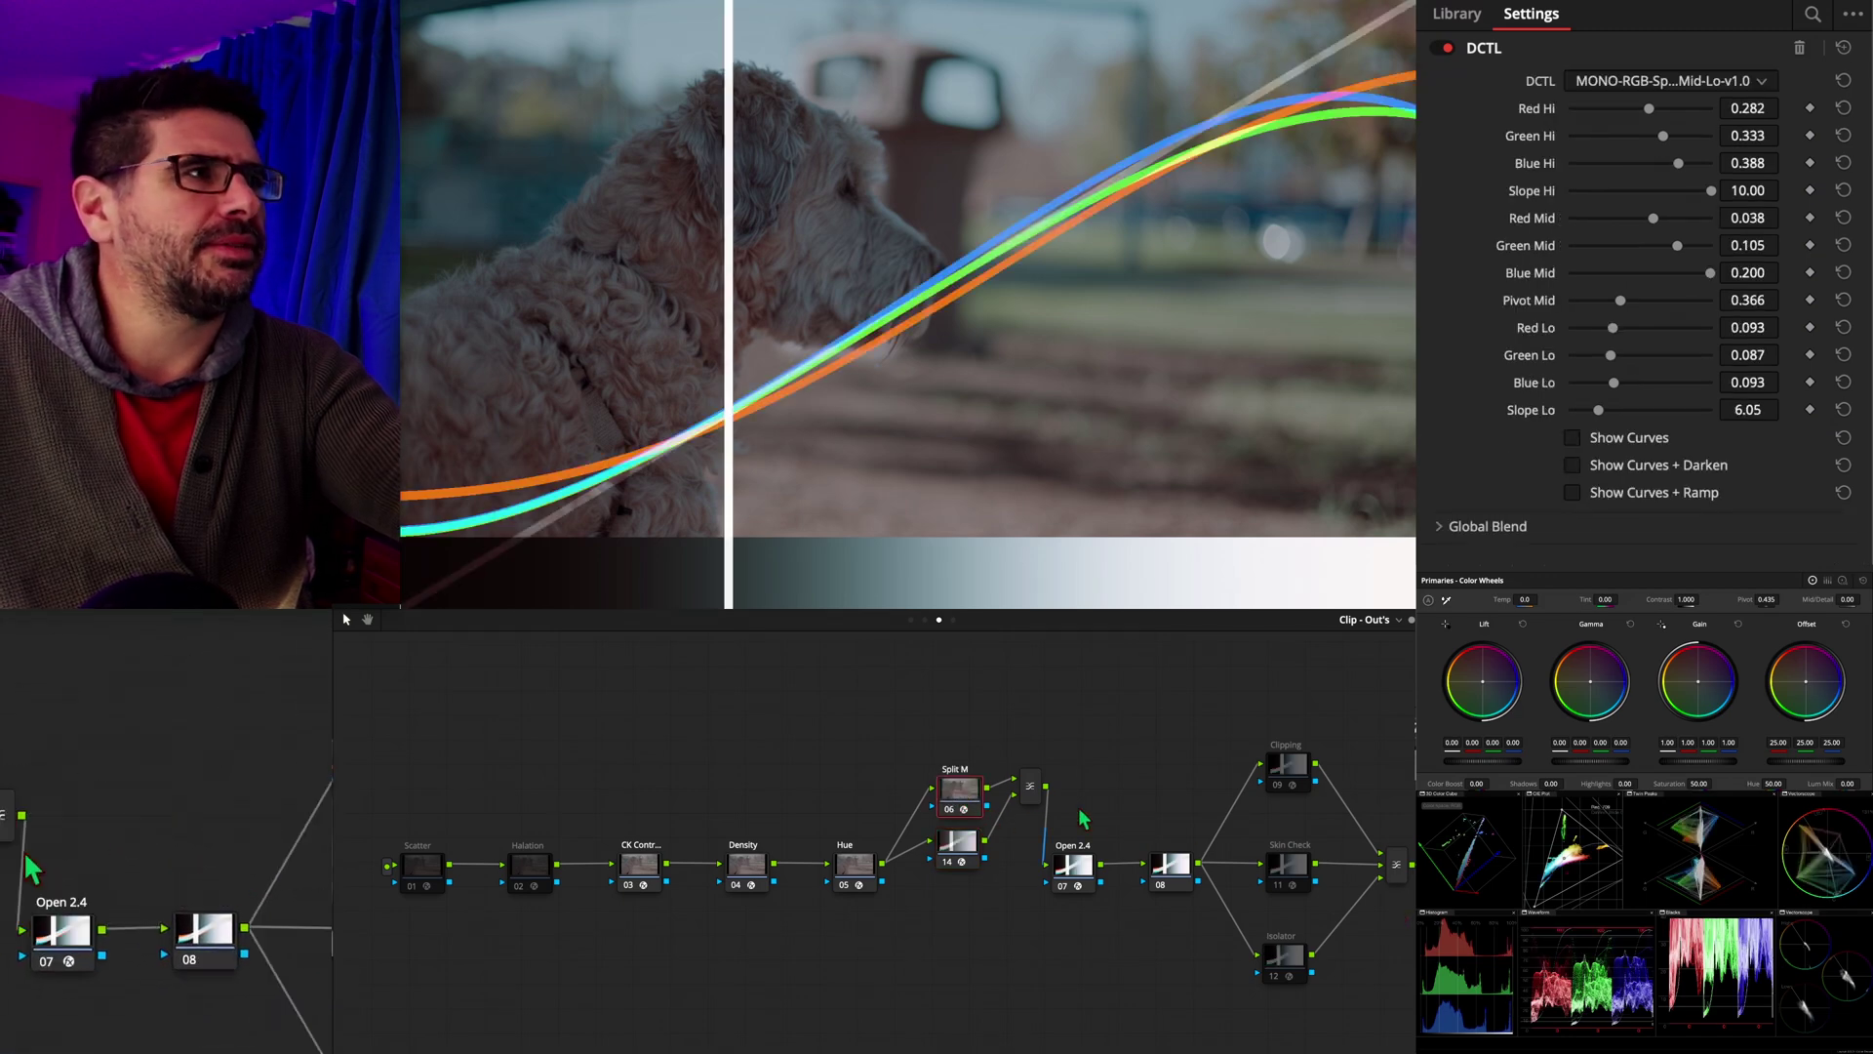
pyautogui.click(1573, 437)
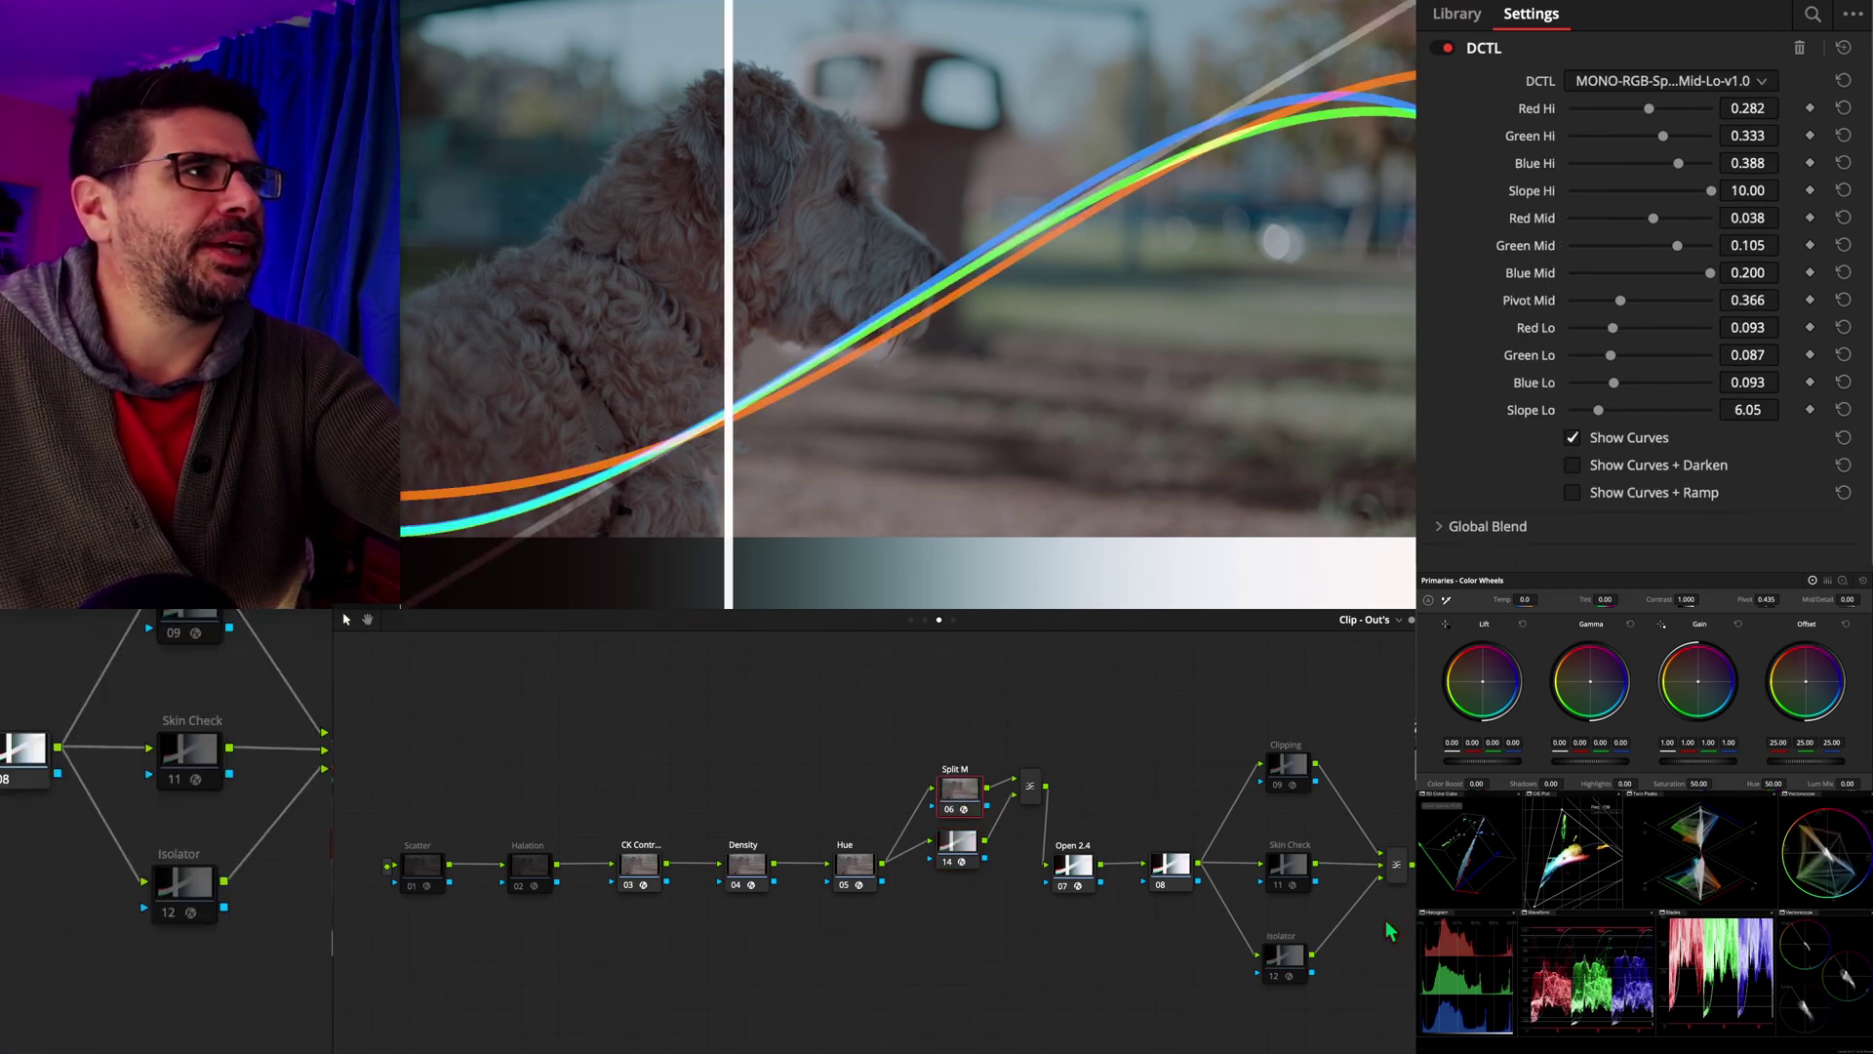
# Compare nodes 06 and 14, then disable PixelTools split-tone node 14 with Ctrl+D.
pyautogui.click(957, 841)
pyautogui.click(959, 808)
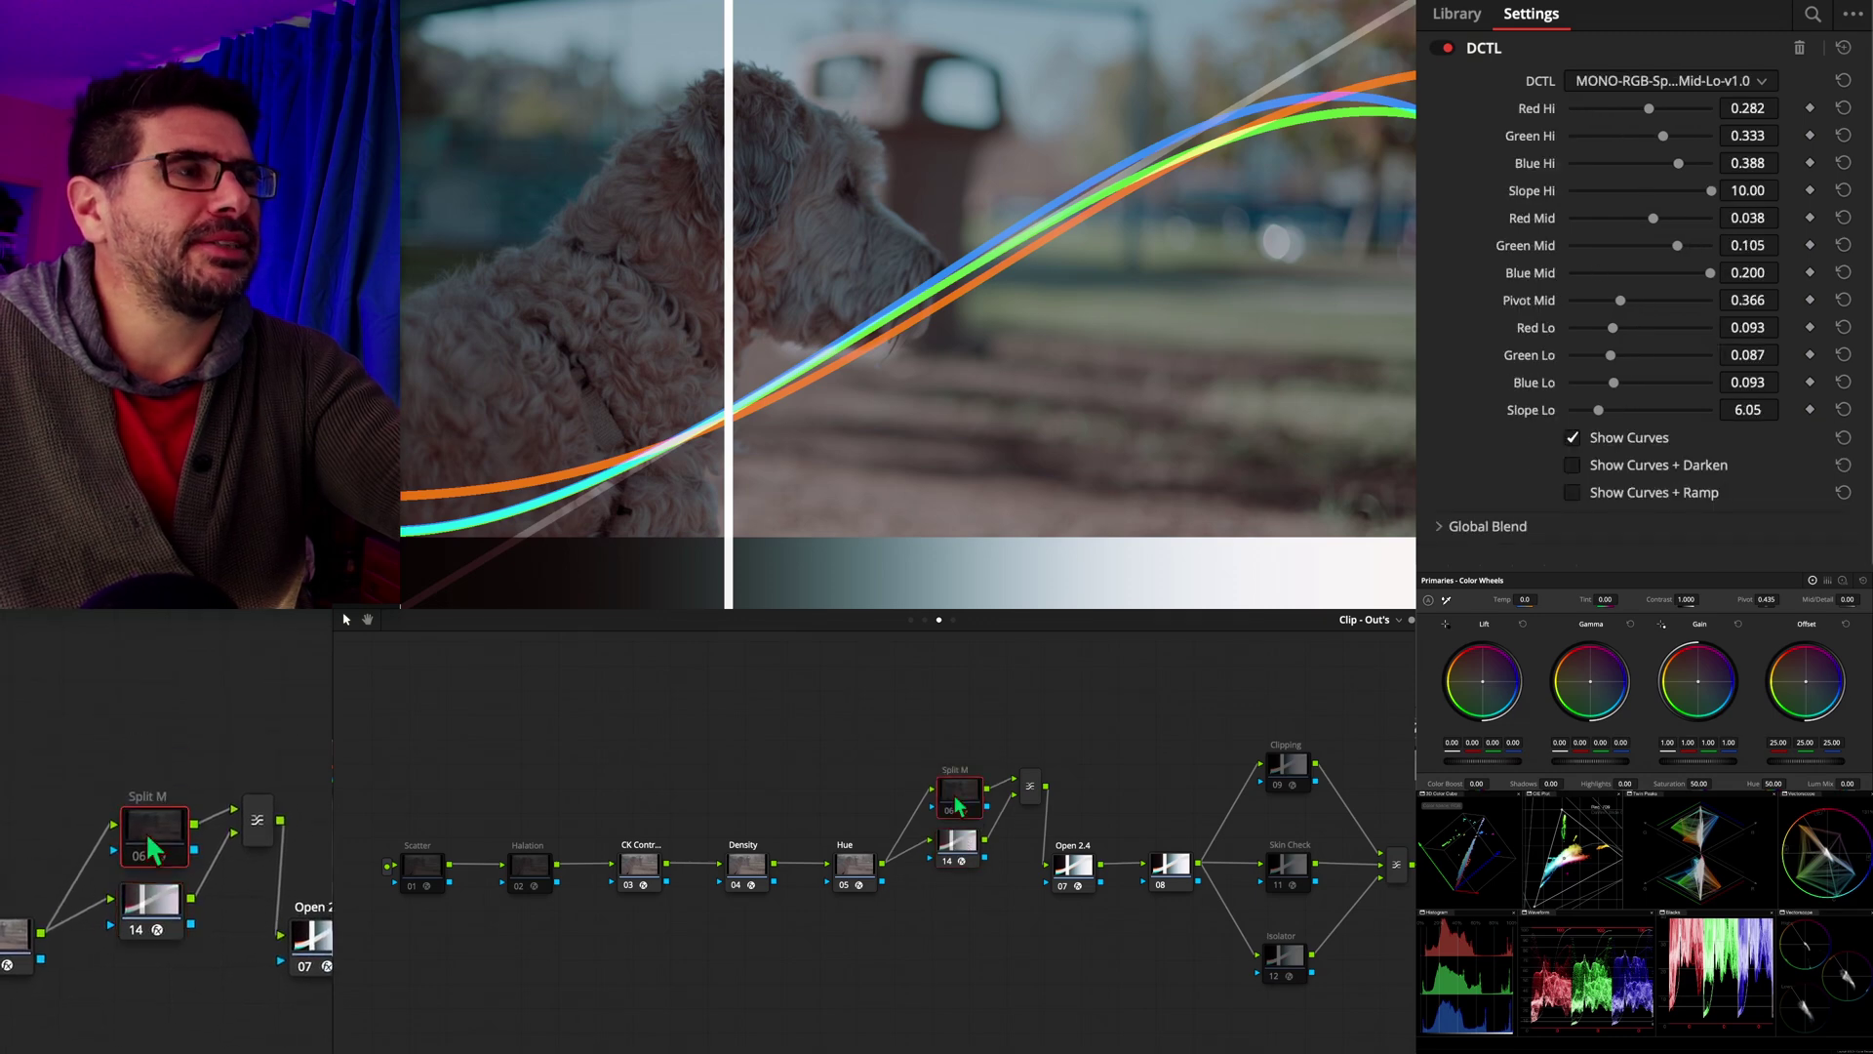
pyautogui.click(976, 839)
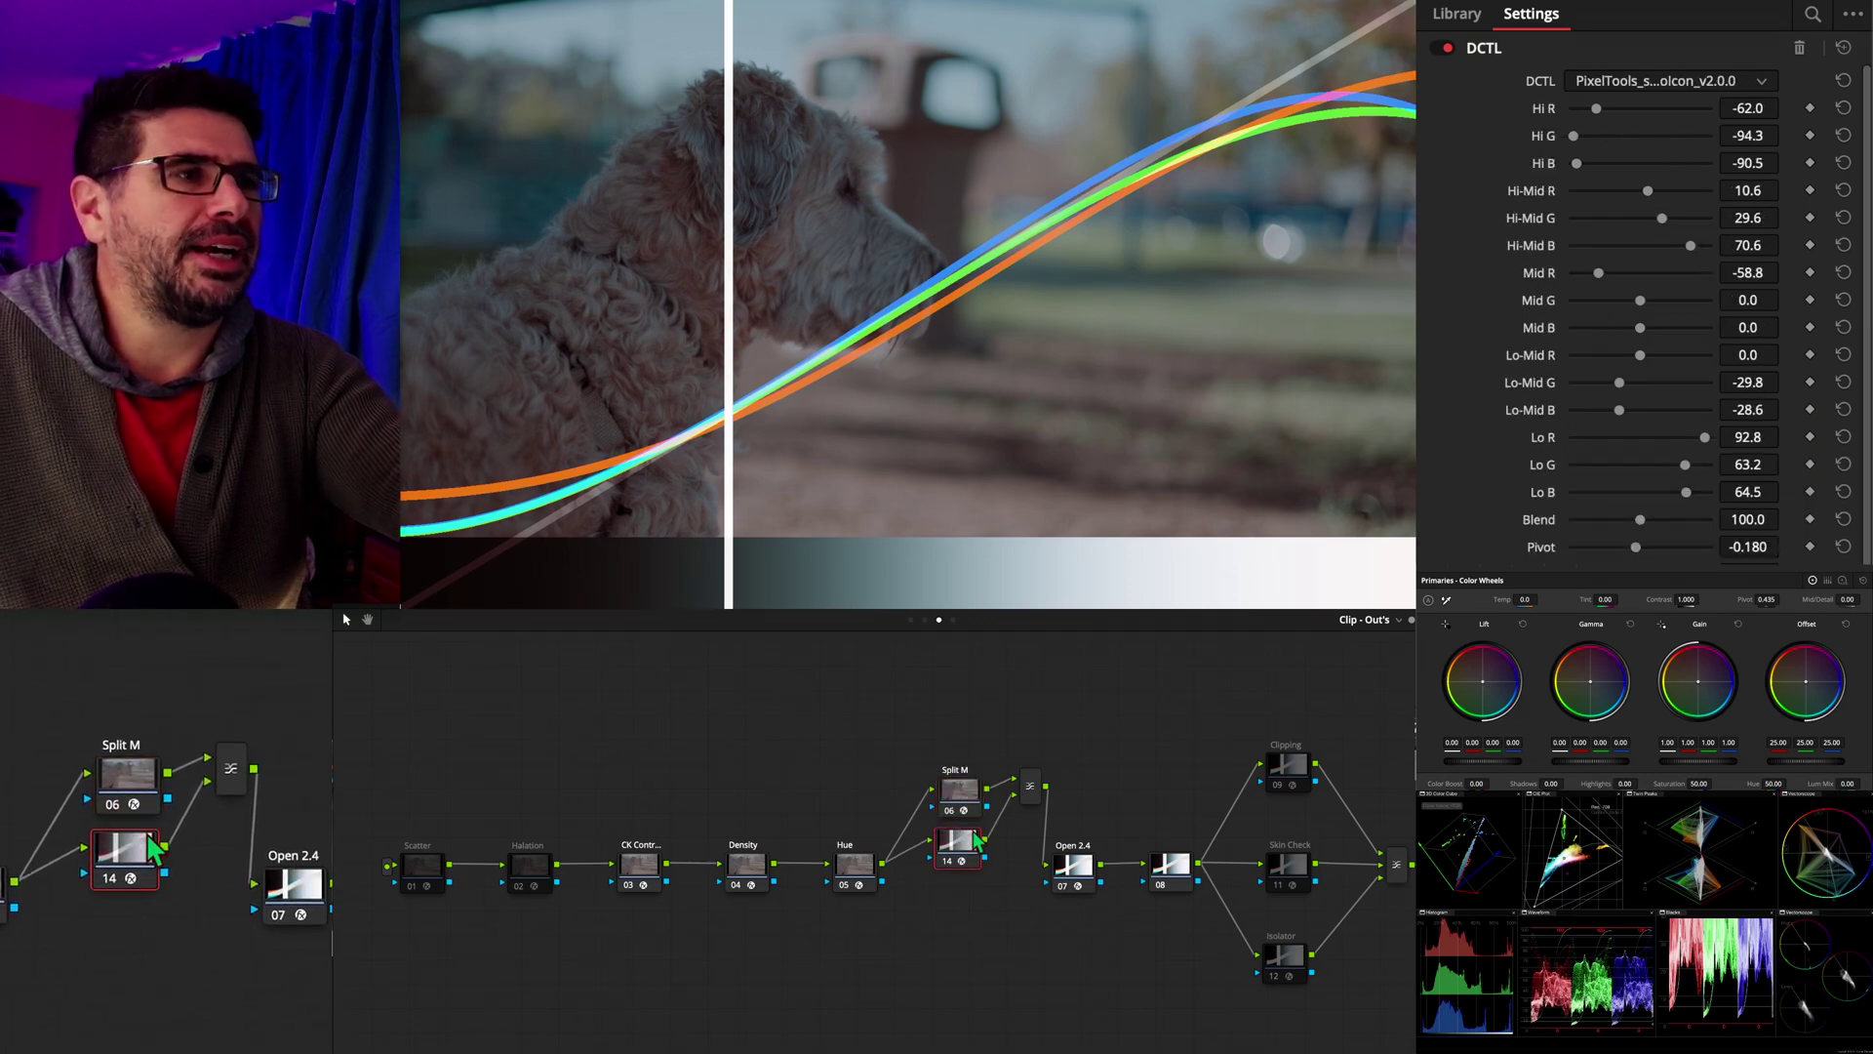
pyautogui.hotkey('ctrl', 'd')
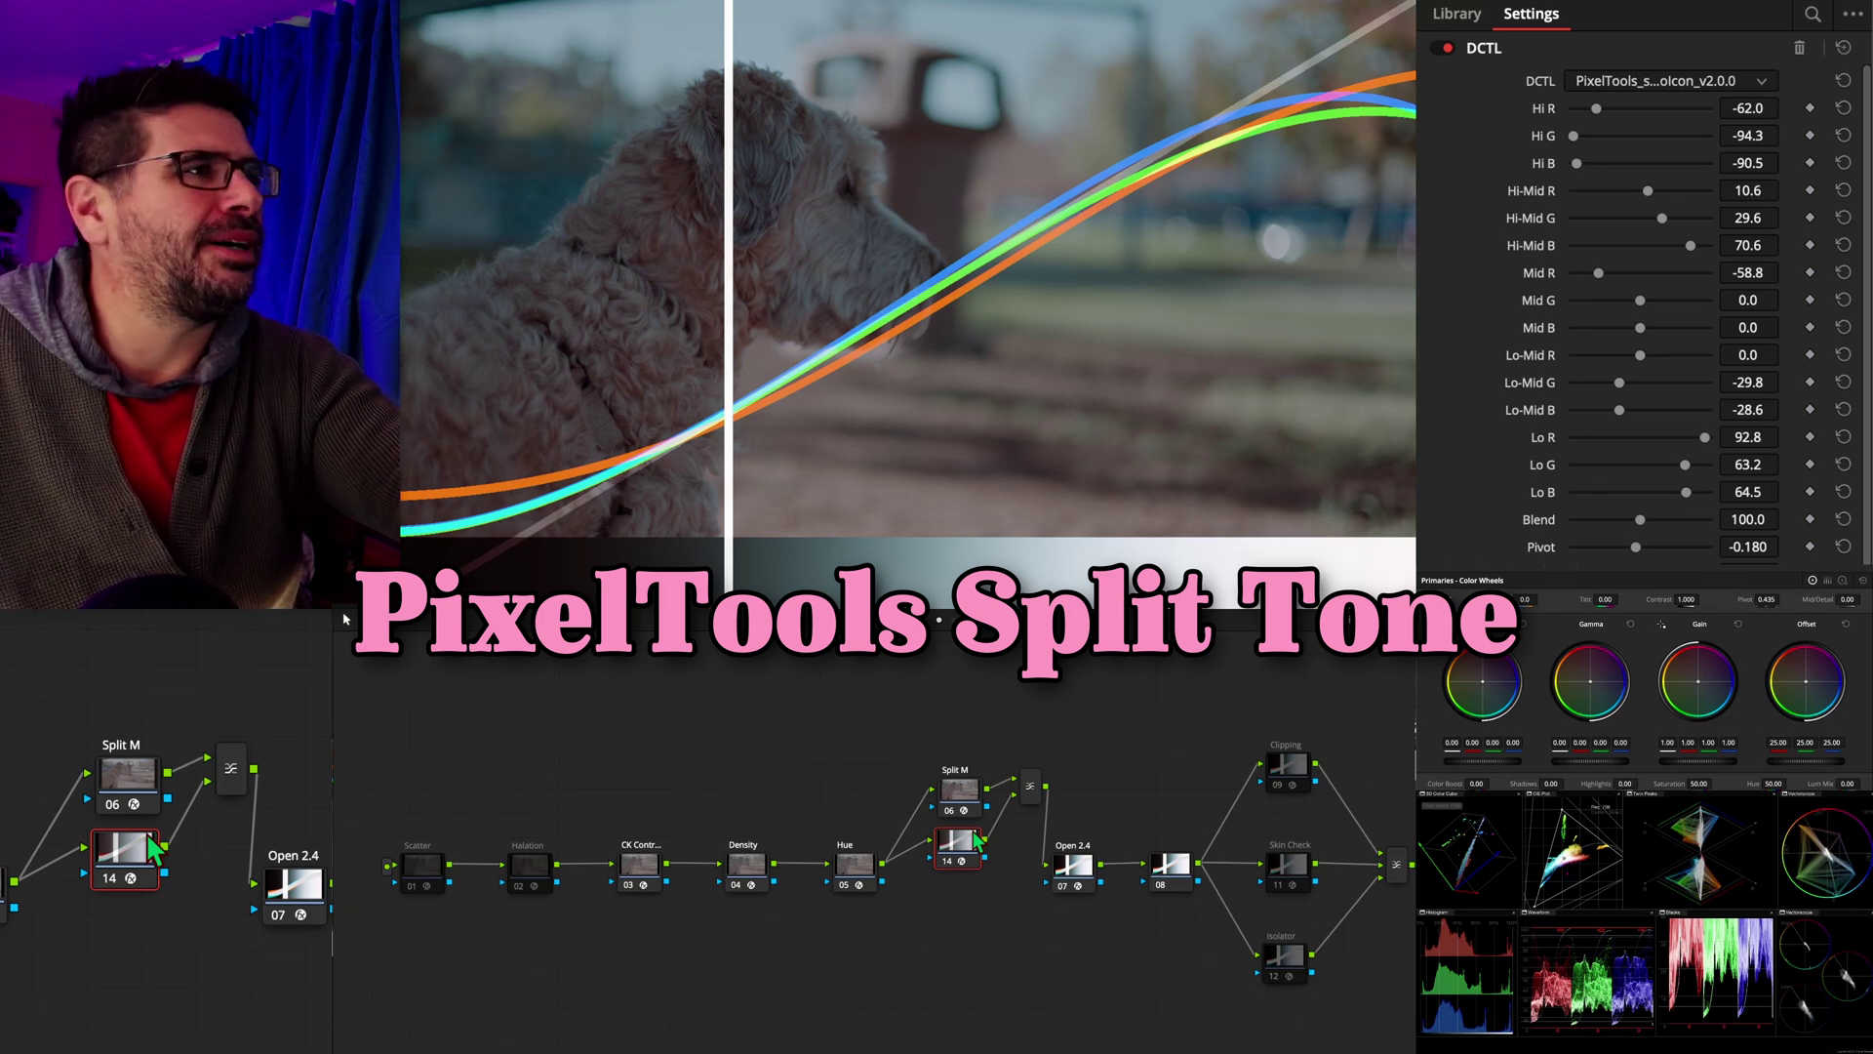
pyautogui.hotkey('ctrl', 'd')
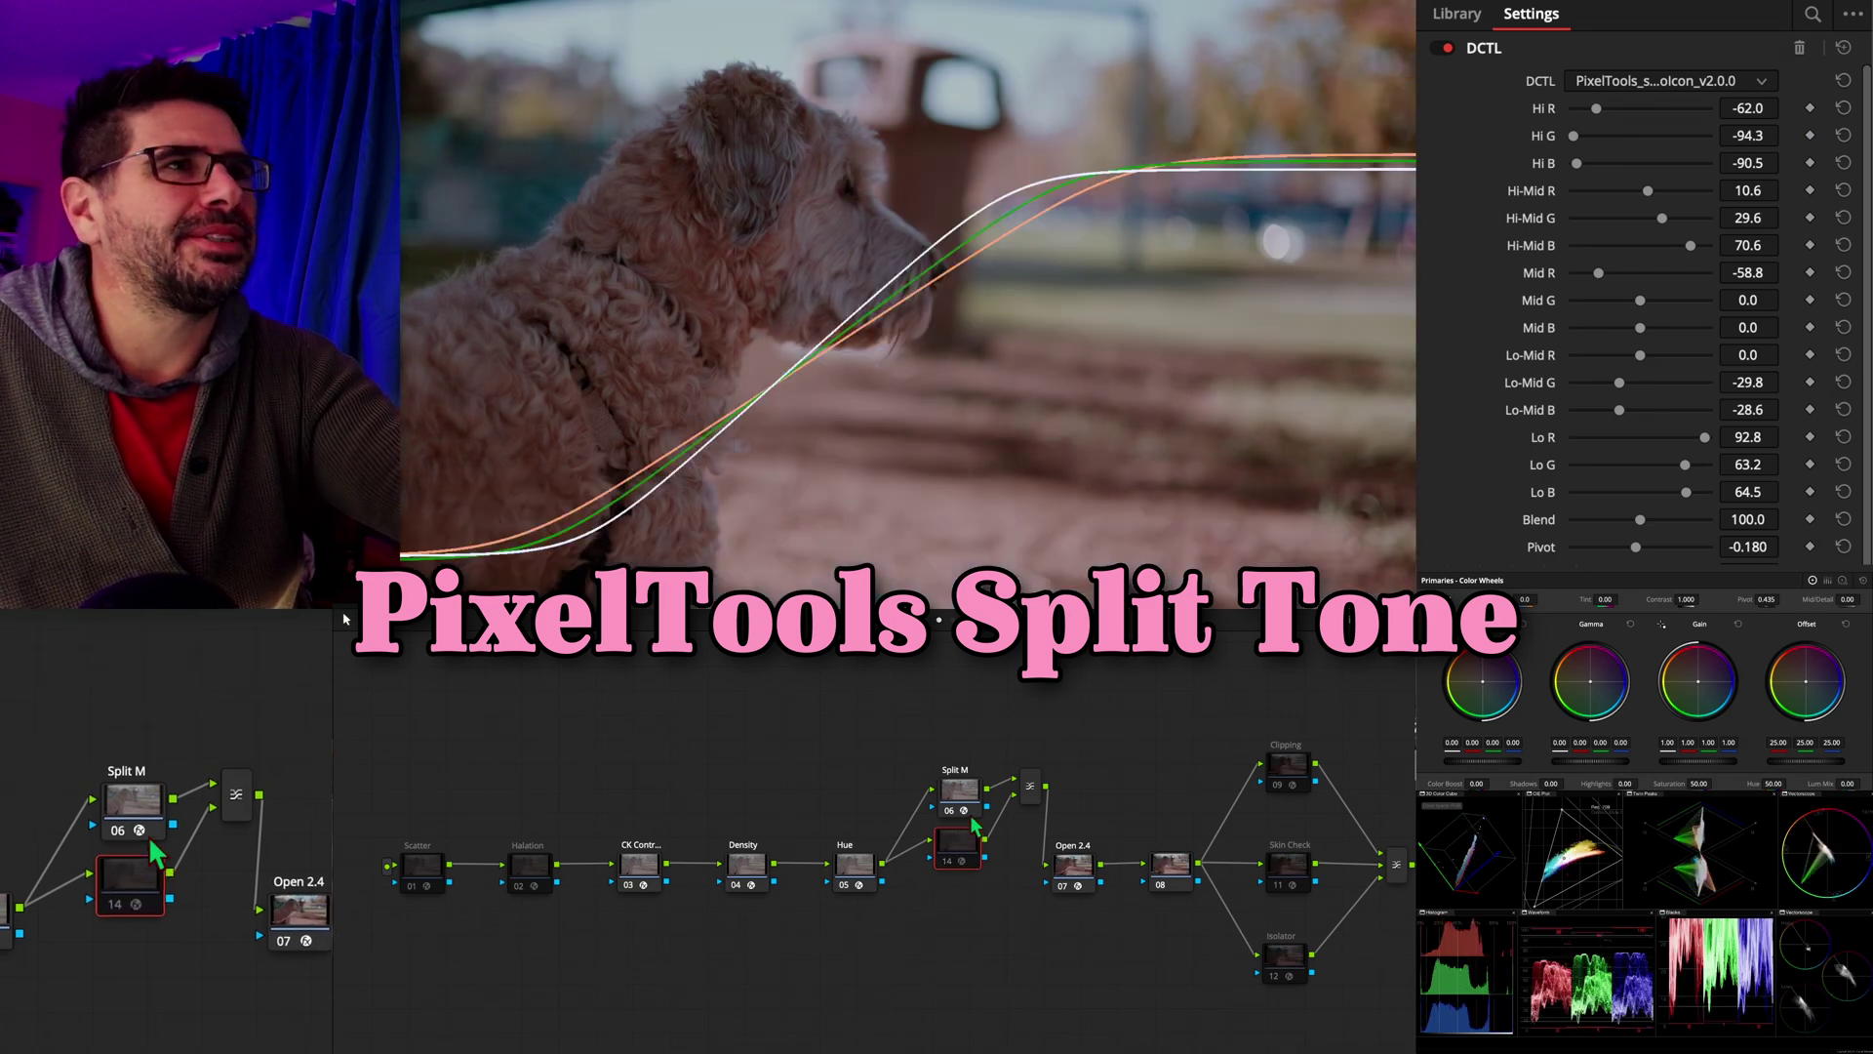
# Enable Show Ramp on MONO RGB Split node 06, keeping MONO-RGB-Split-Hi-Mid-Lo-v1.0 loaded.
pyautogui.click(959, 788)
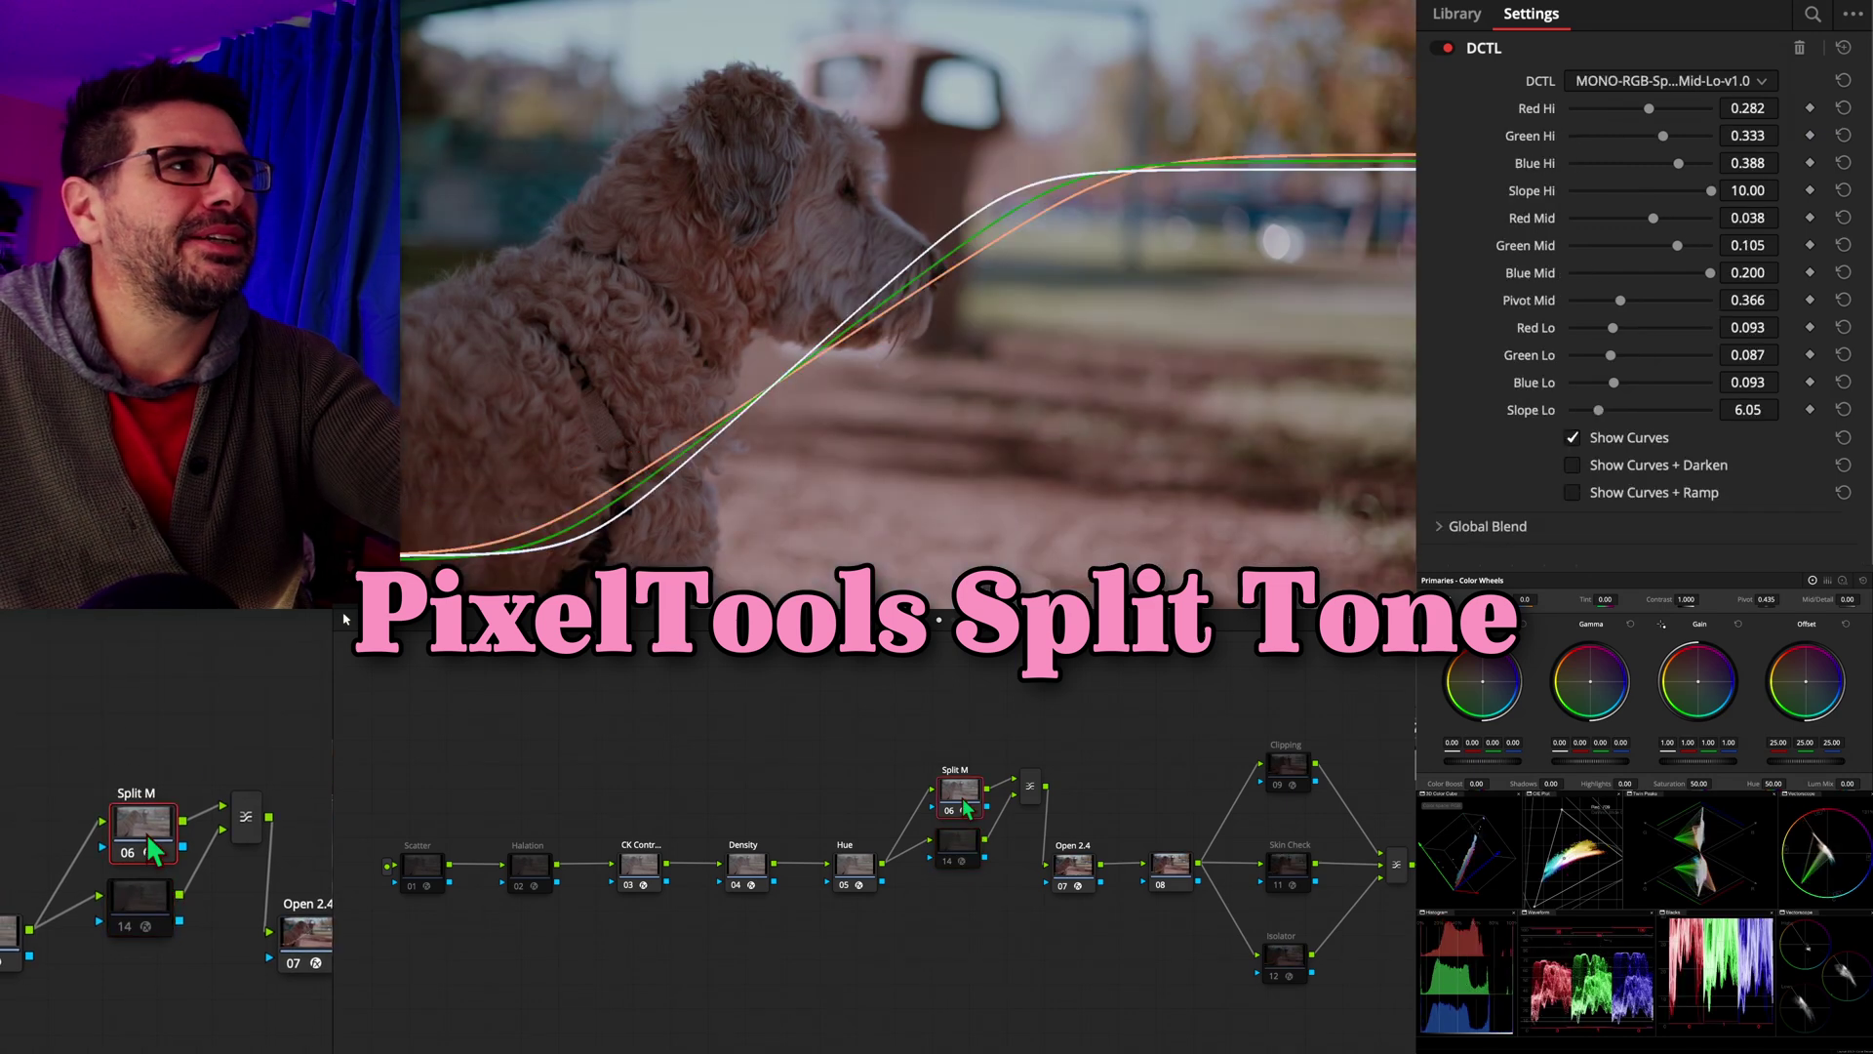
pyautogui.click(1574, 492)
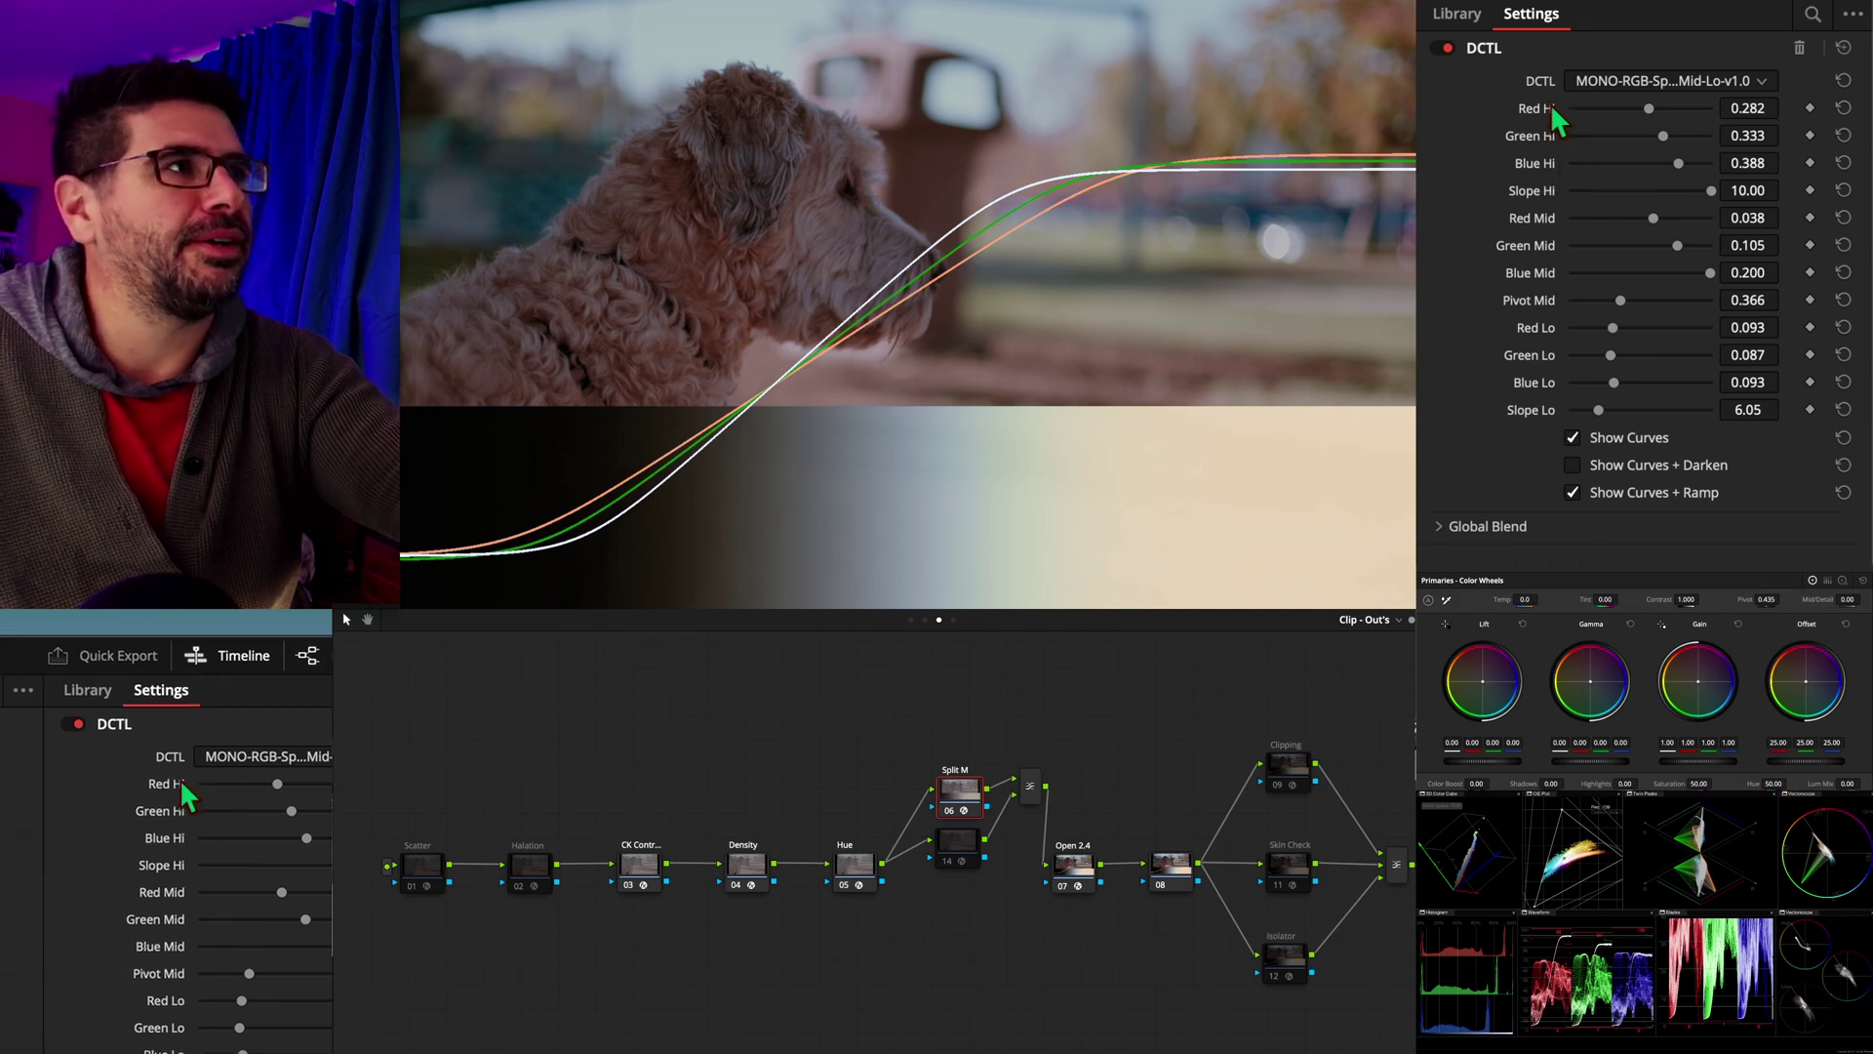
pyautogui.click(230, 759)
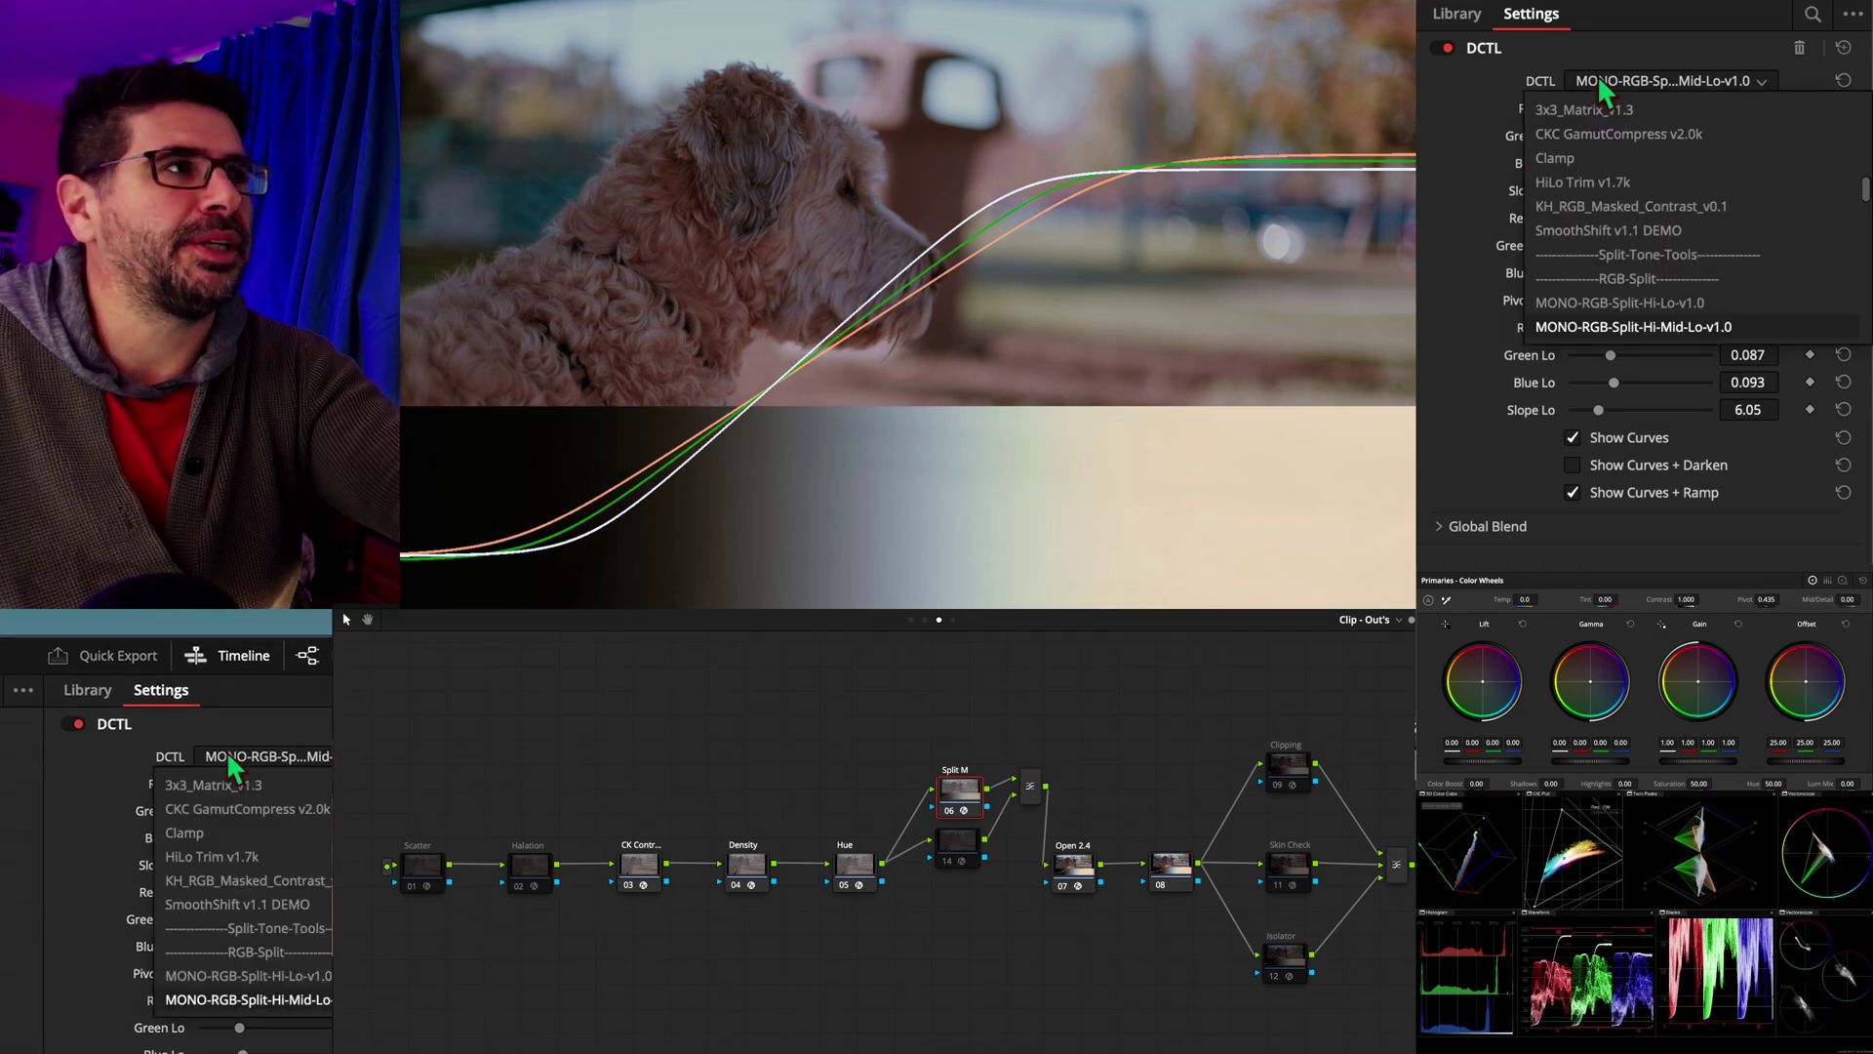
pyautogui.scroll(-3, 1609, 234)
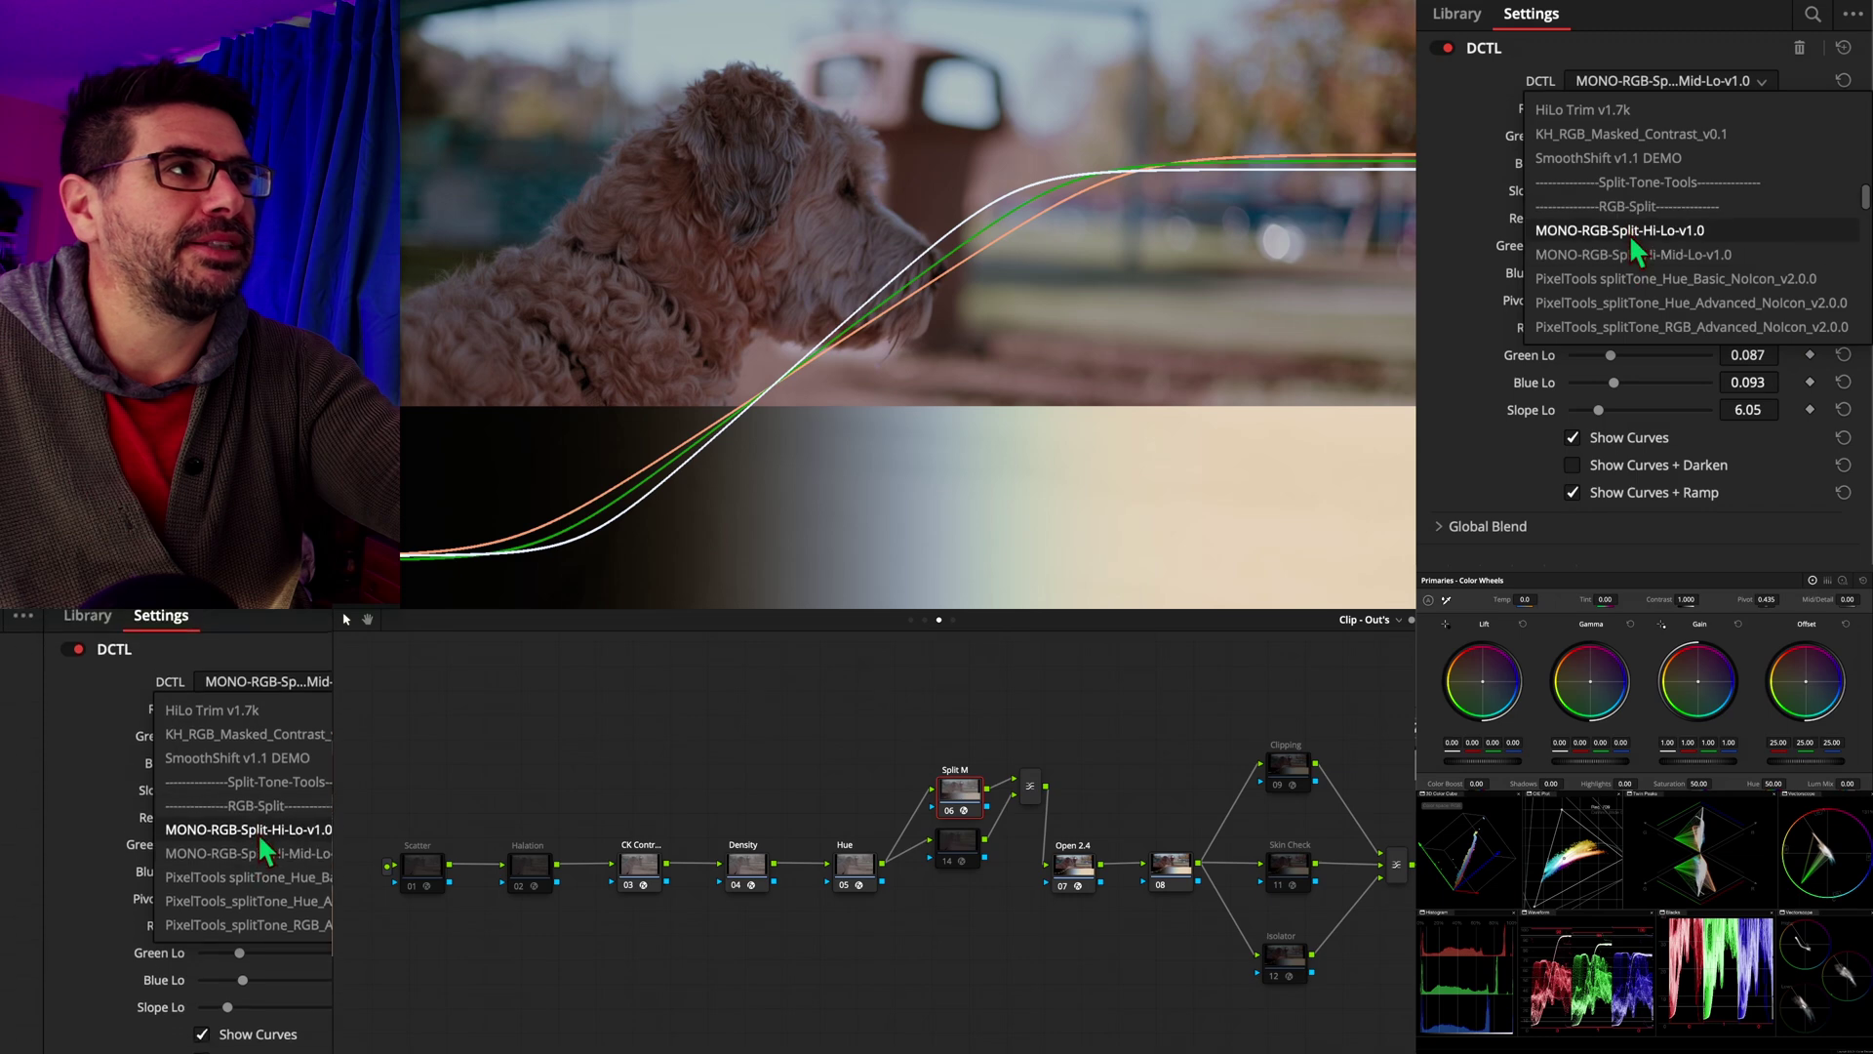
pyautogui.click(1608, 255)
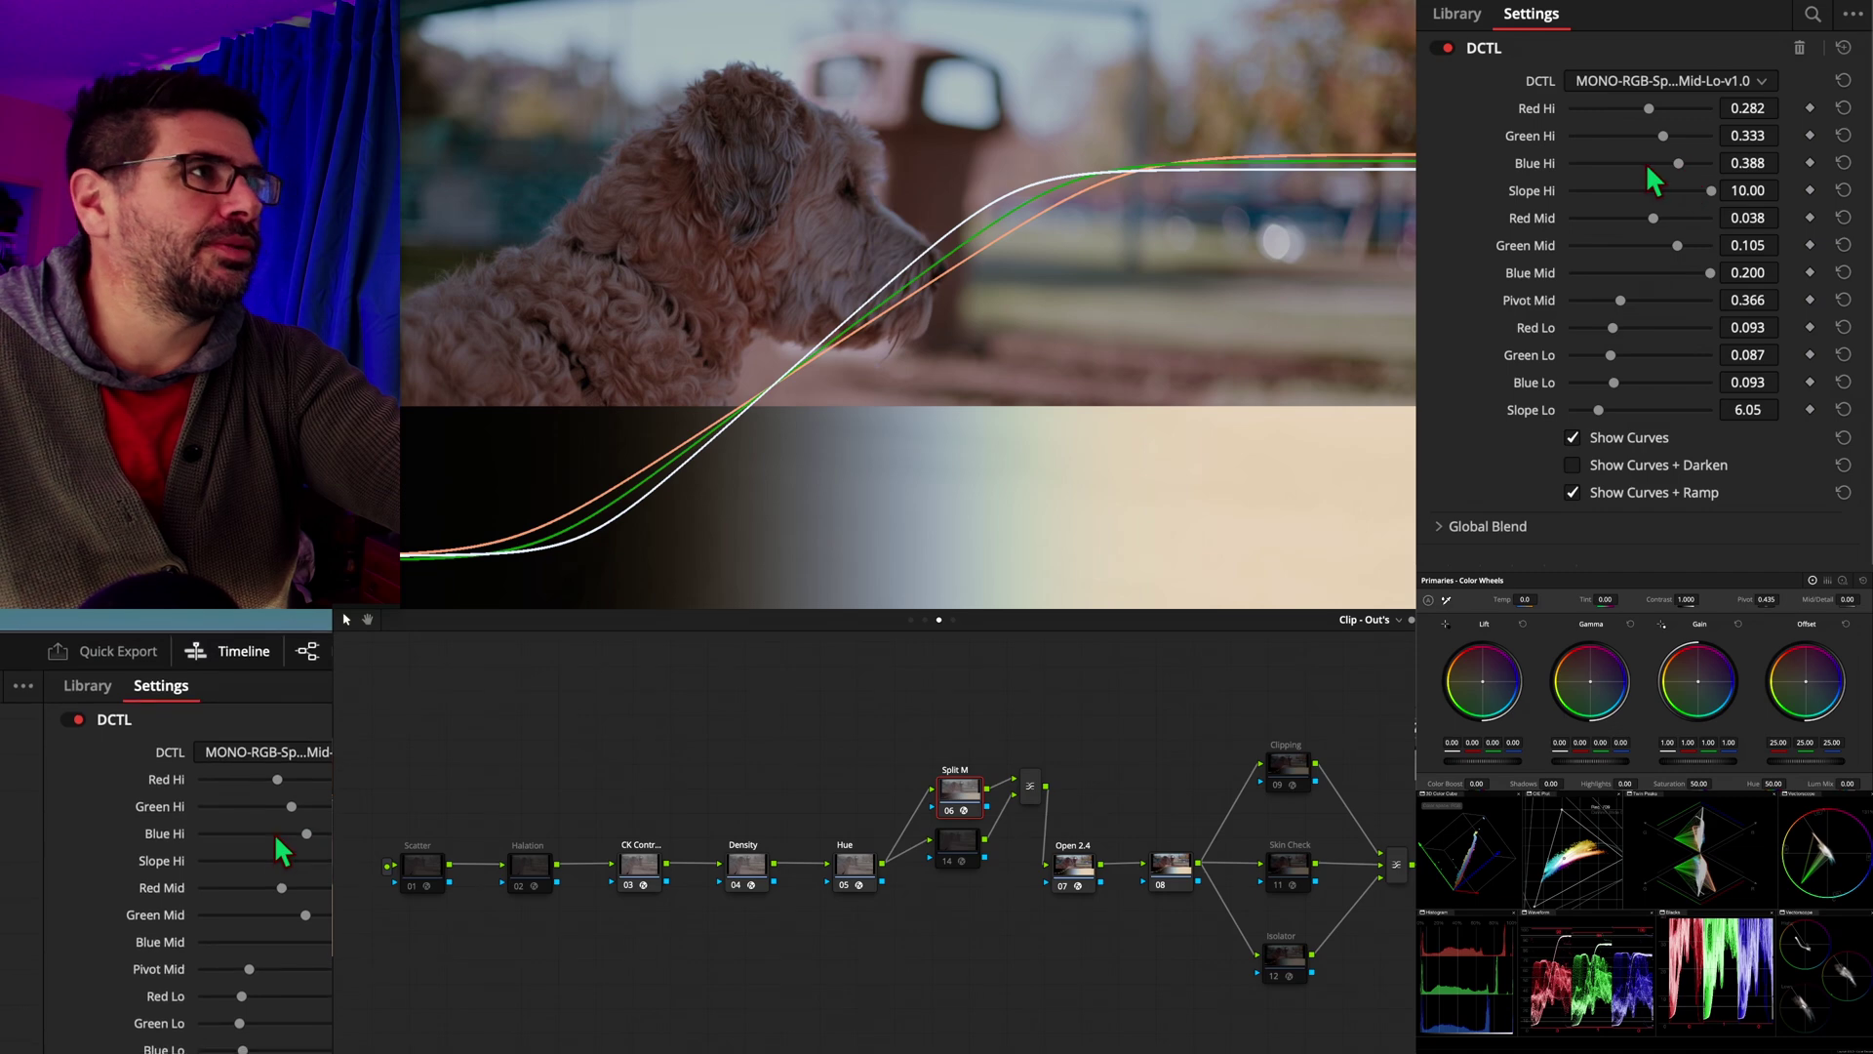
pyautogui.moveTo(1651, 106)
pyautogui.mouseDown()
pyautogui.moveTo(1667, 101)
pyautogui.moveTo(1651, 101)
pyautogui.mouseUp()
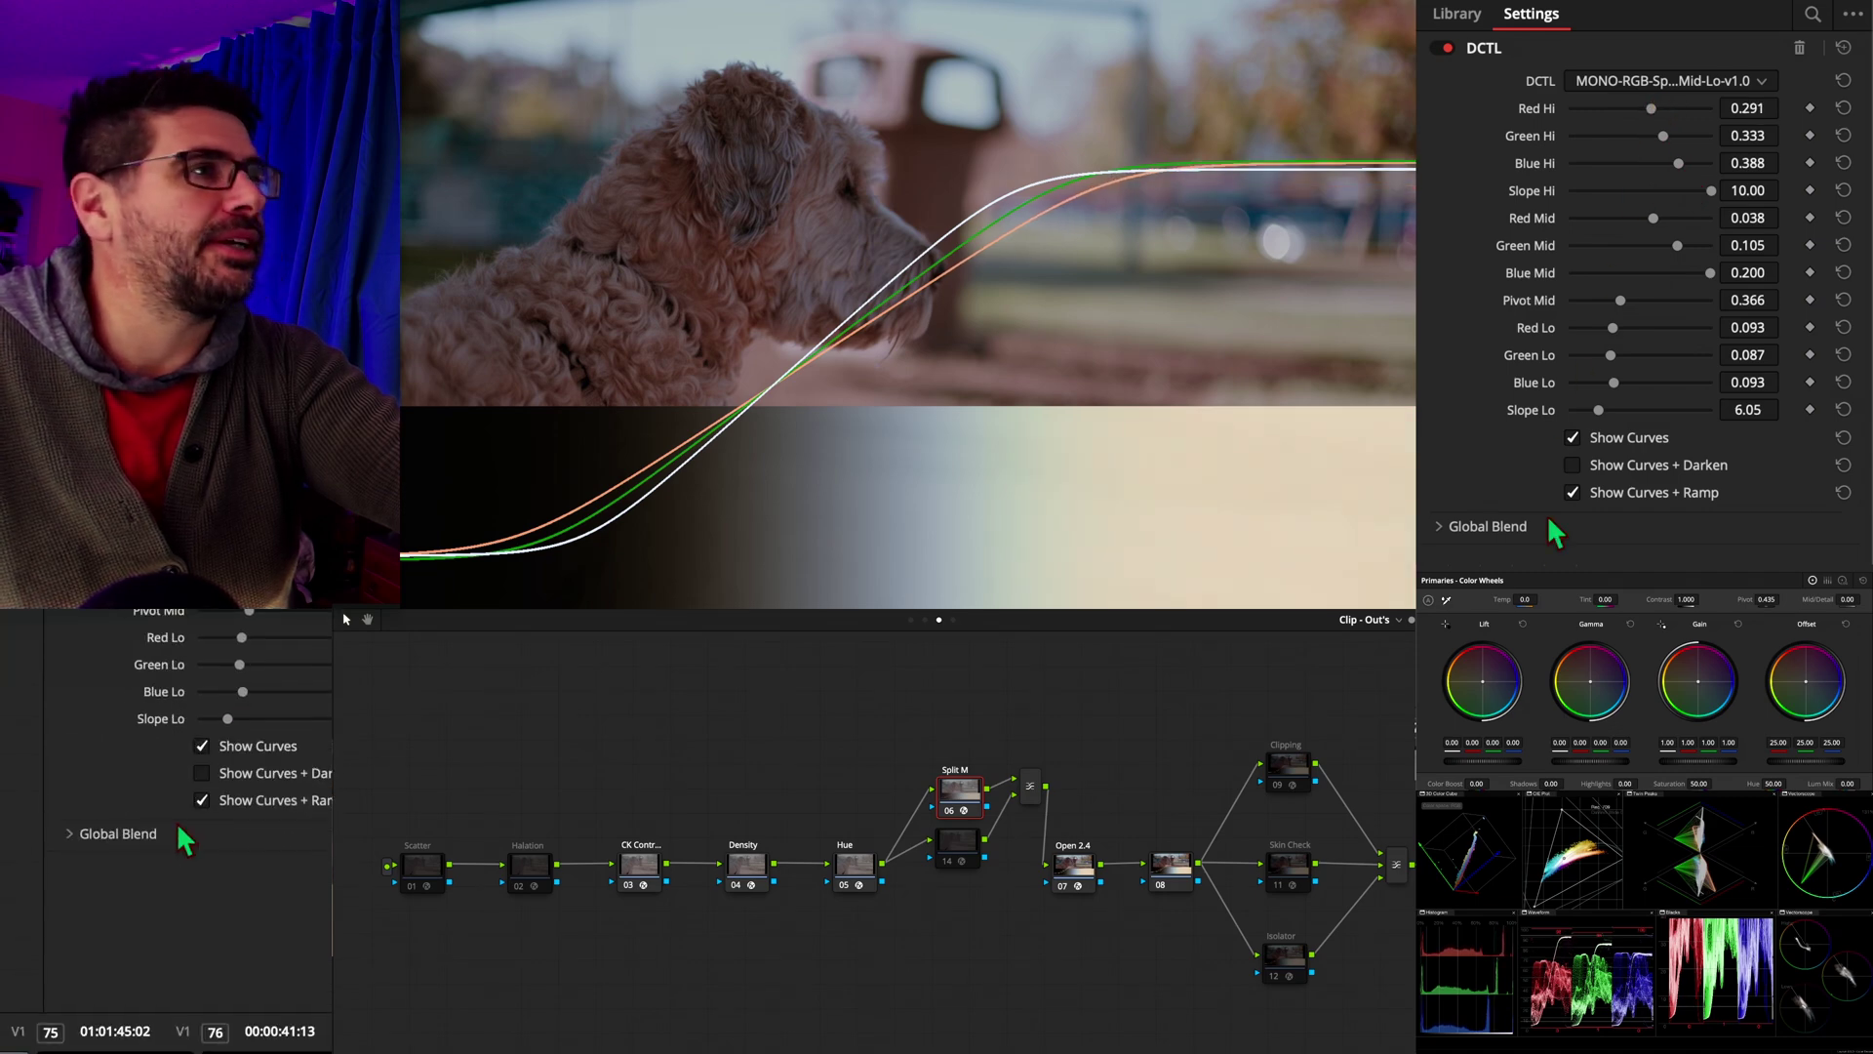
pyautogui.click(1573, 465)
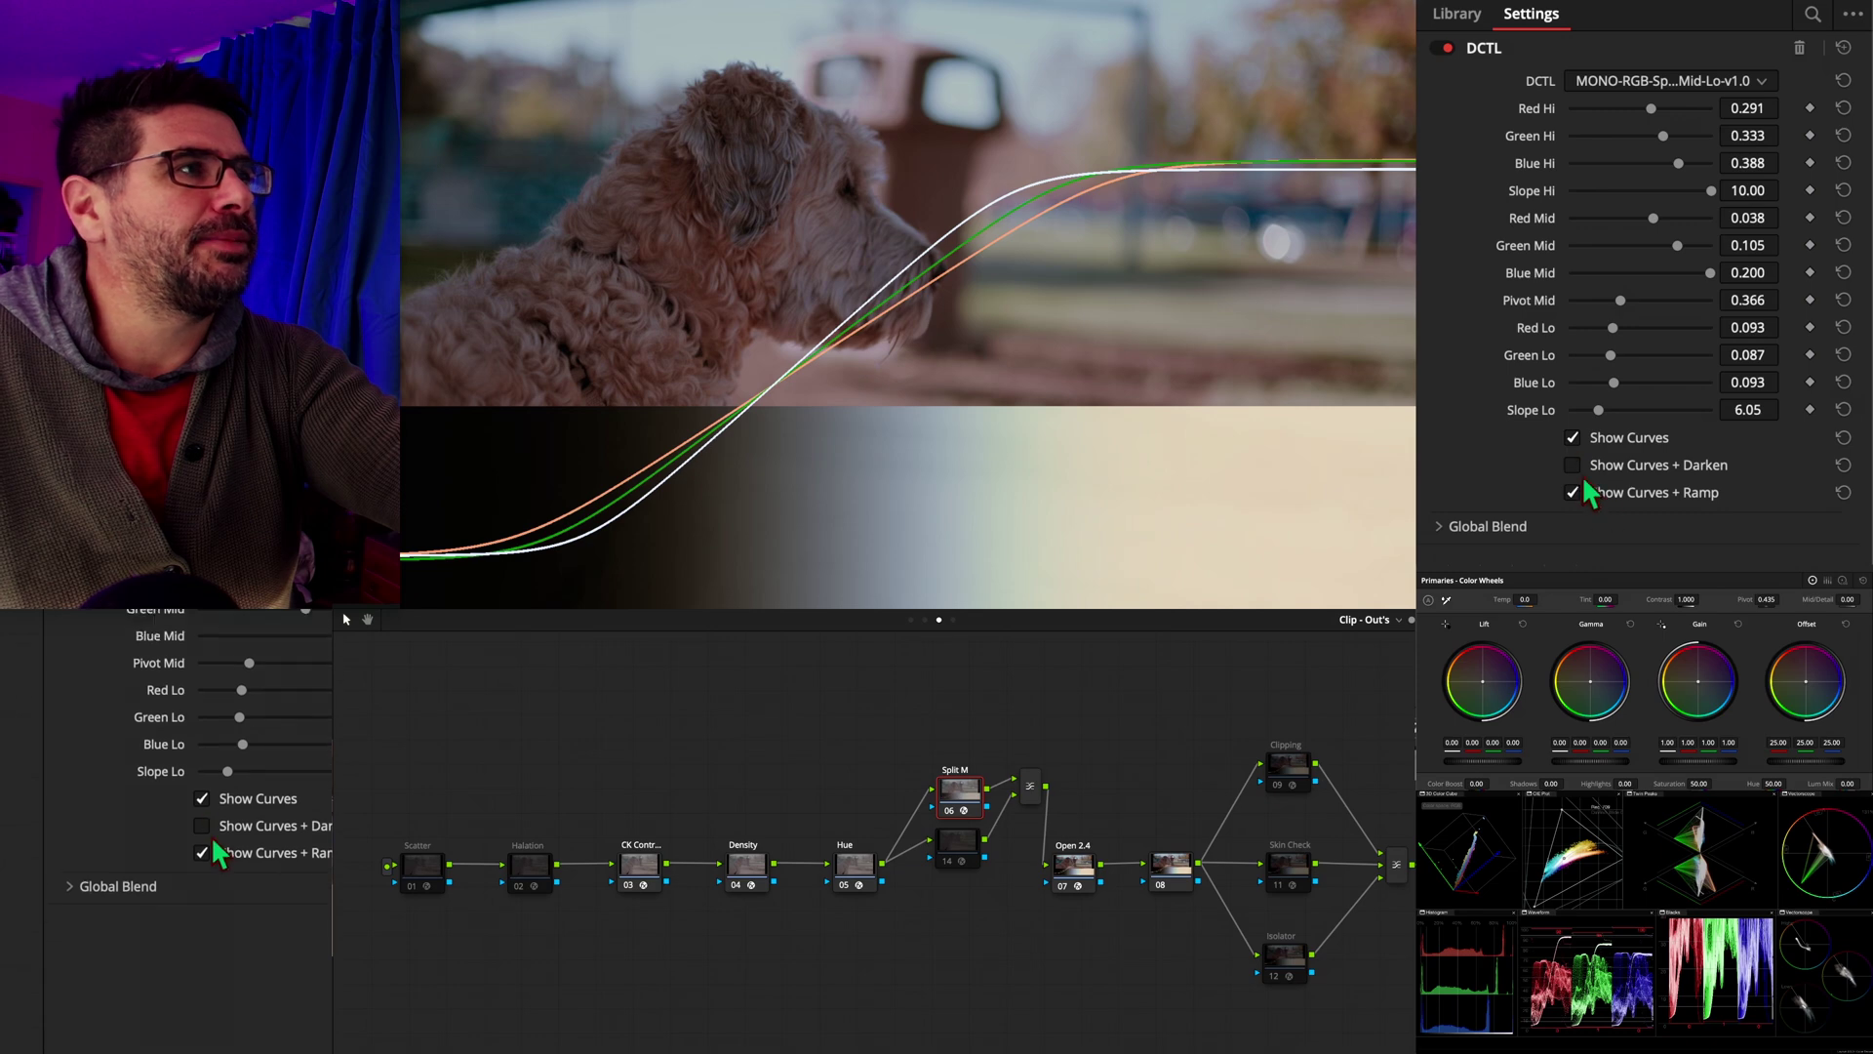
pyautogui.click(1575, 468)
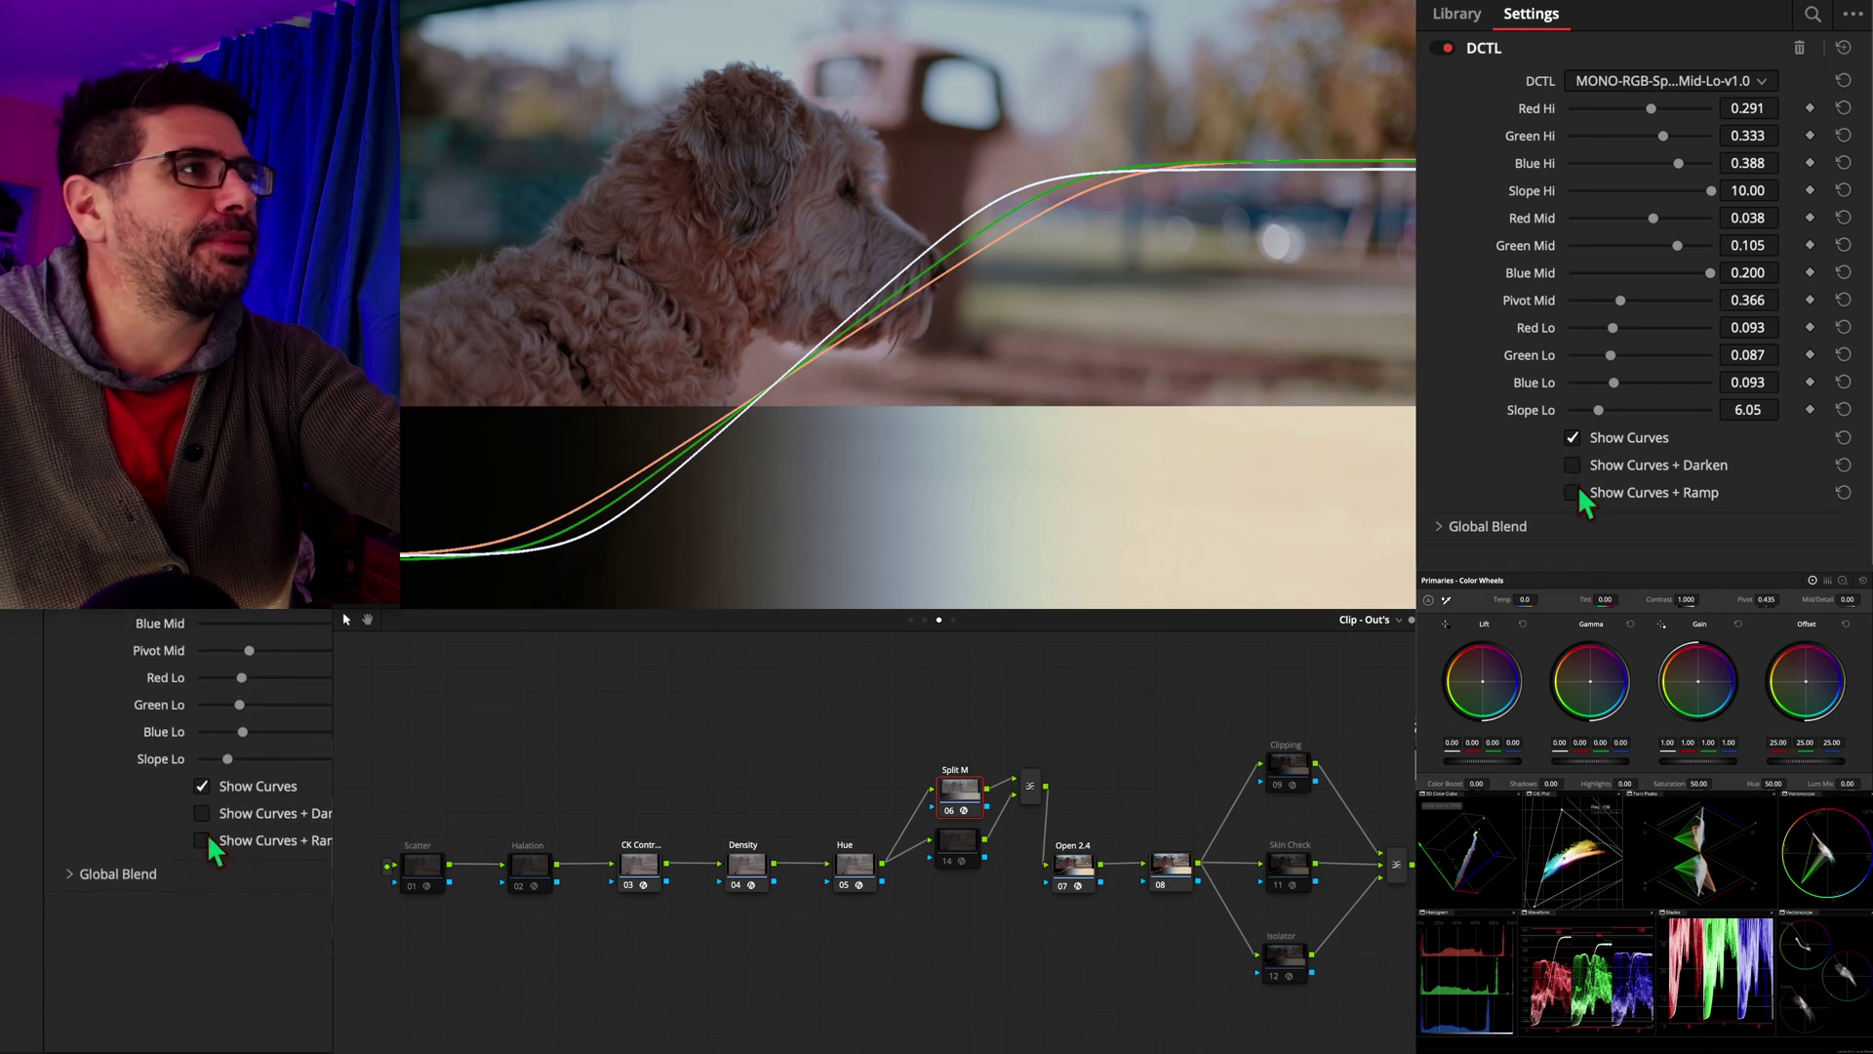
pyautogui.click(1573, 493)
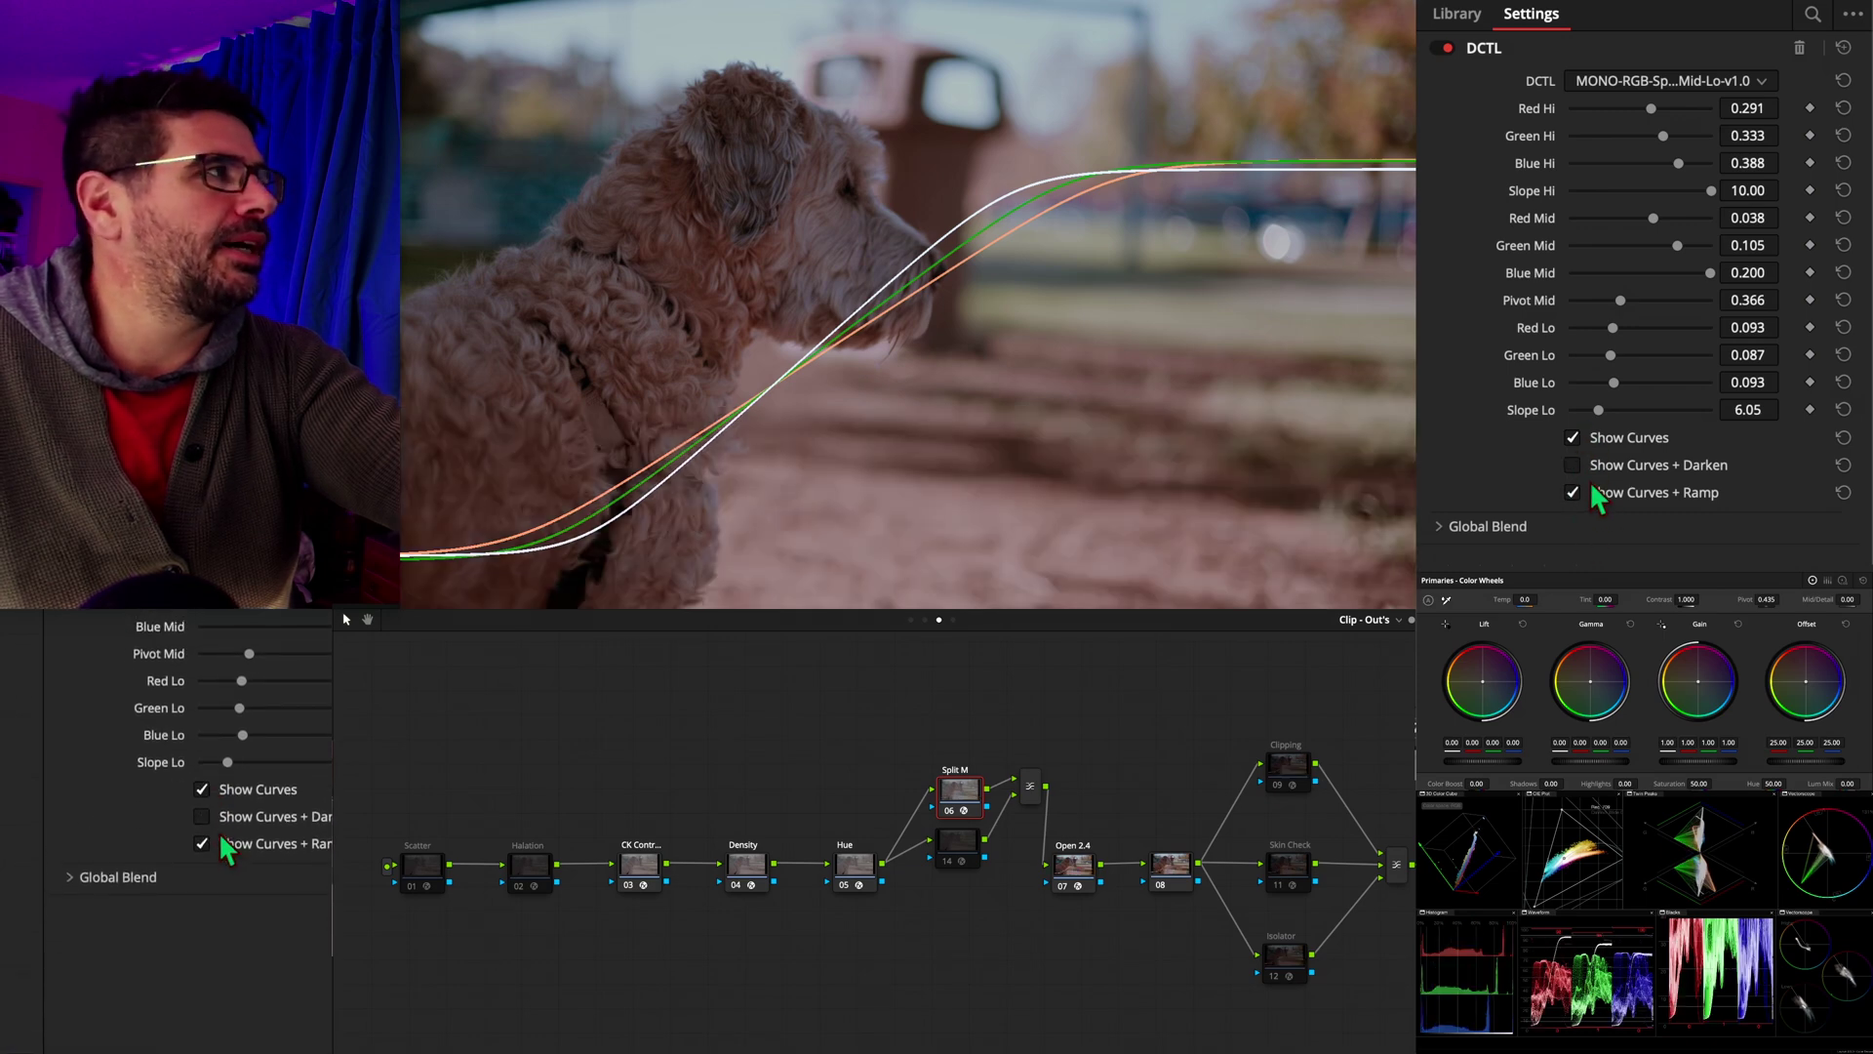
pyautogui.click(1572, 493)
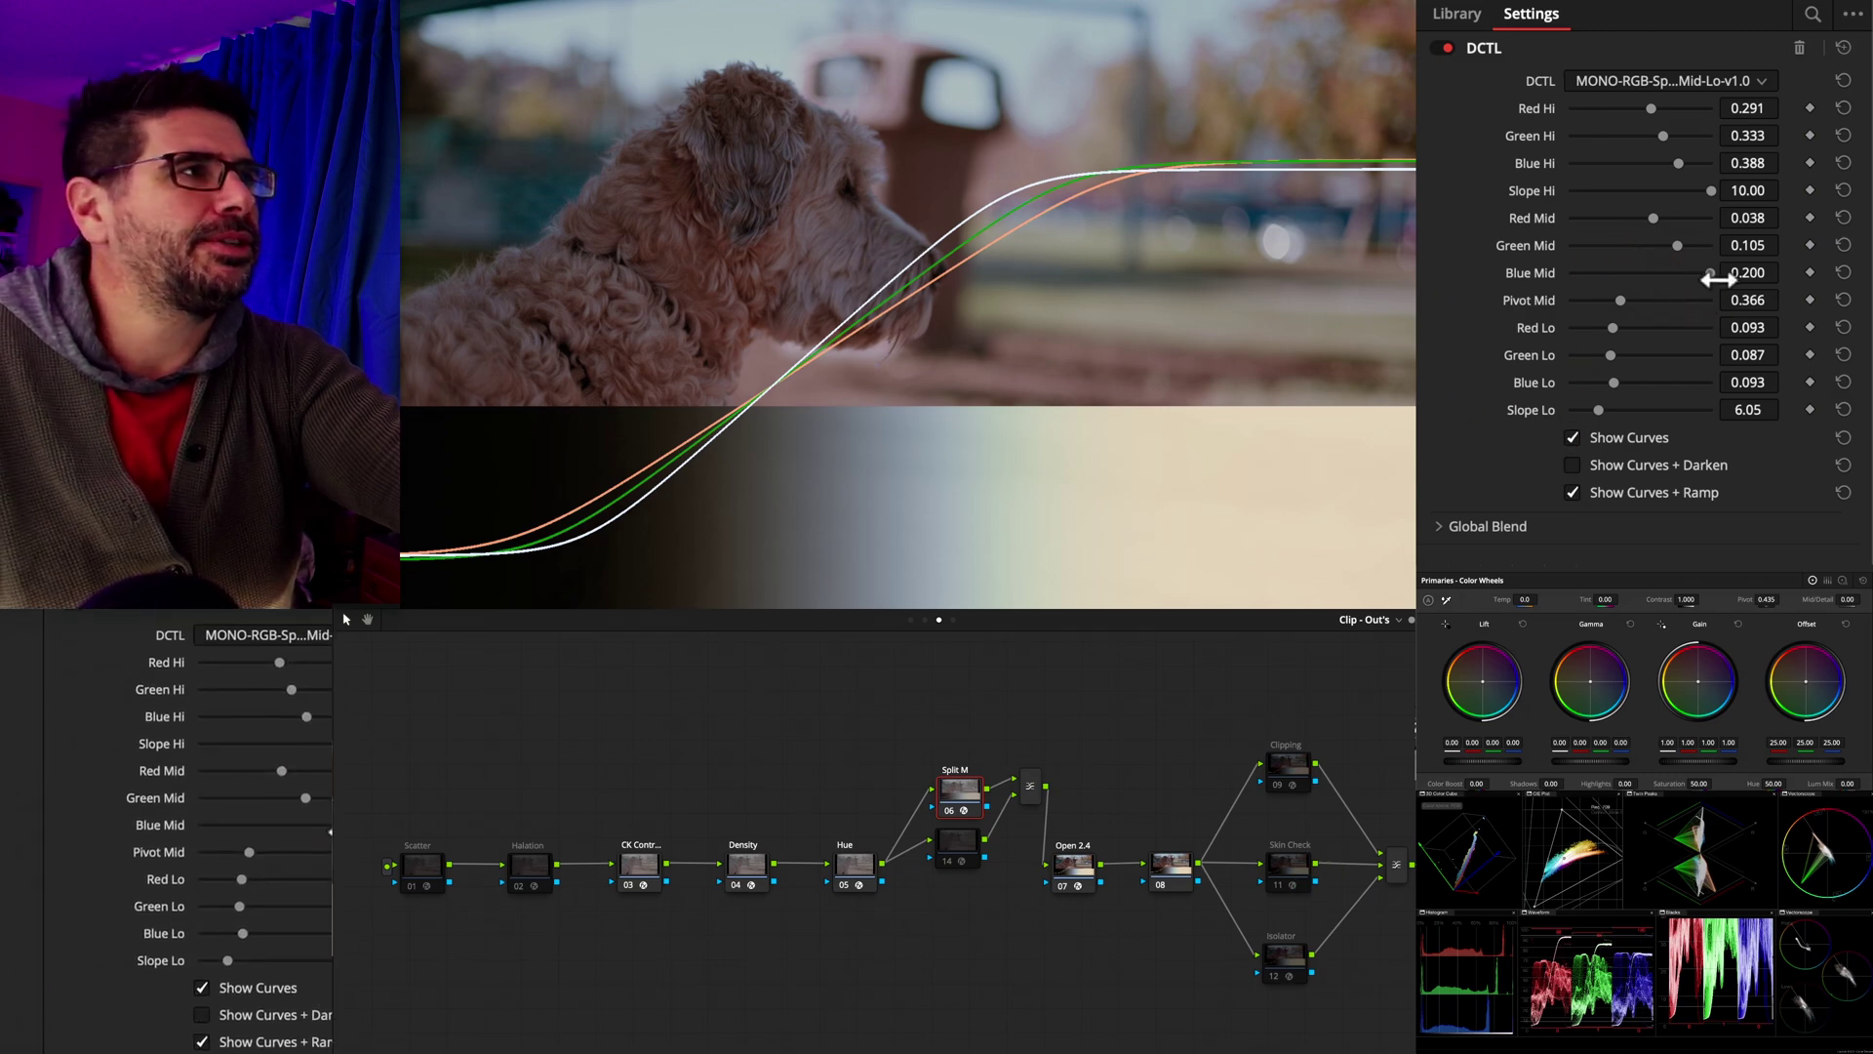
pyautogui.moveTo(1707, 269)
pyautogui.mouseDown()
pyautogui.moveTo(1652, 274)
pyautogui.moveTo(1730, 273)
pyautogui.mouseUp()
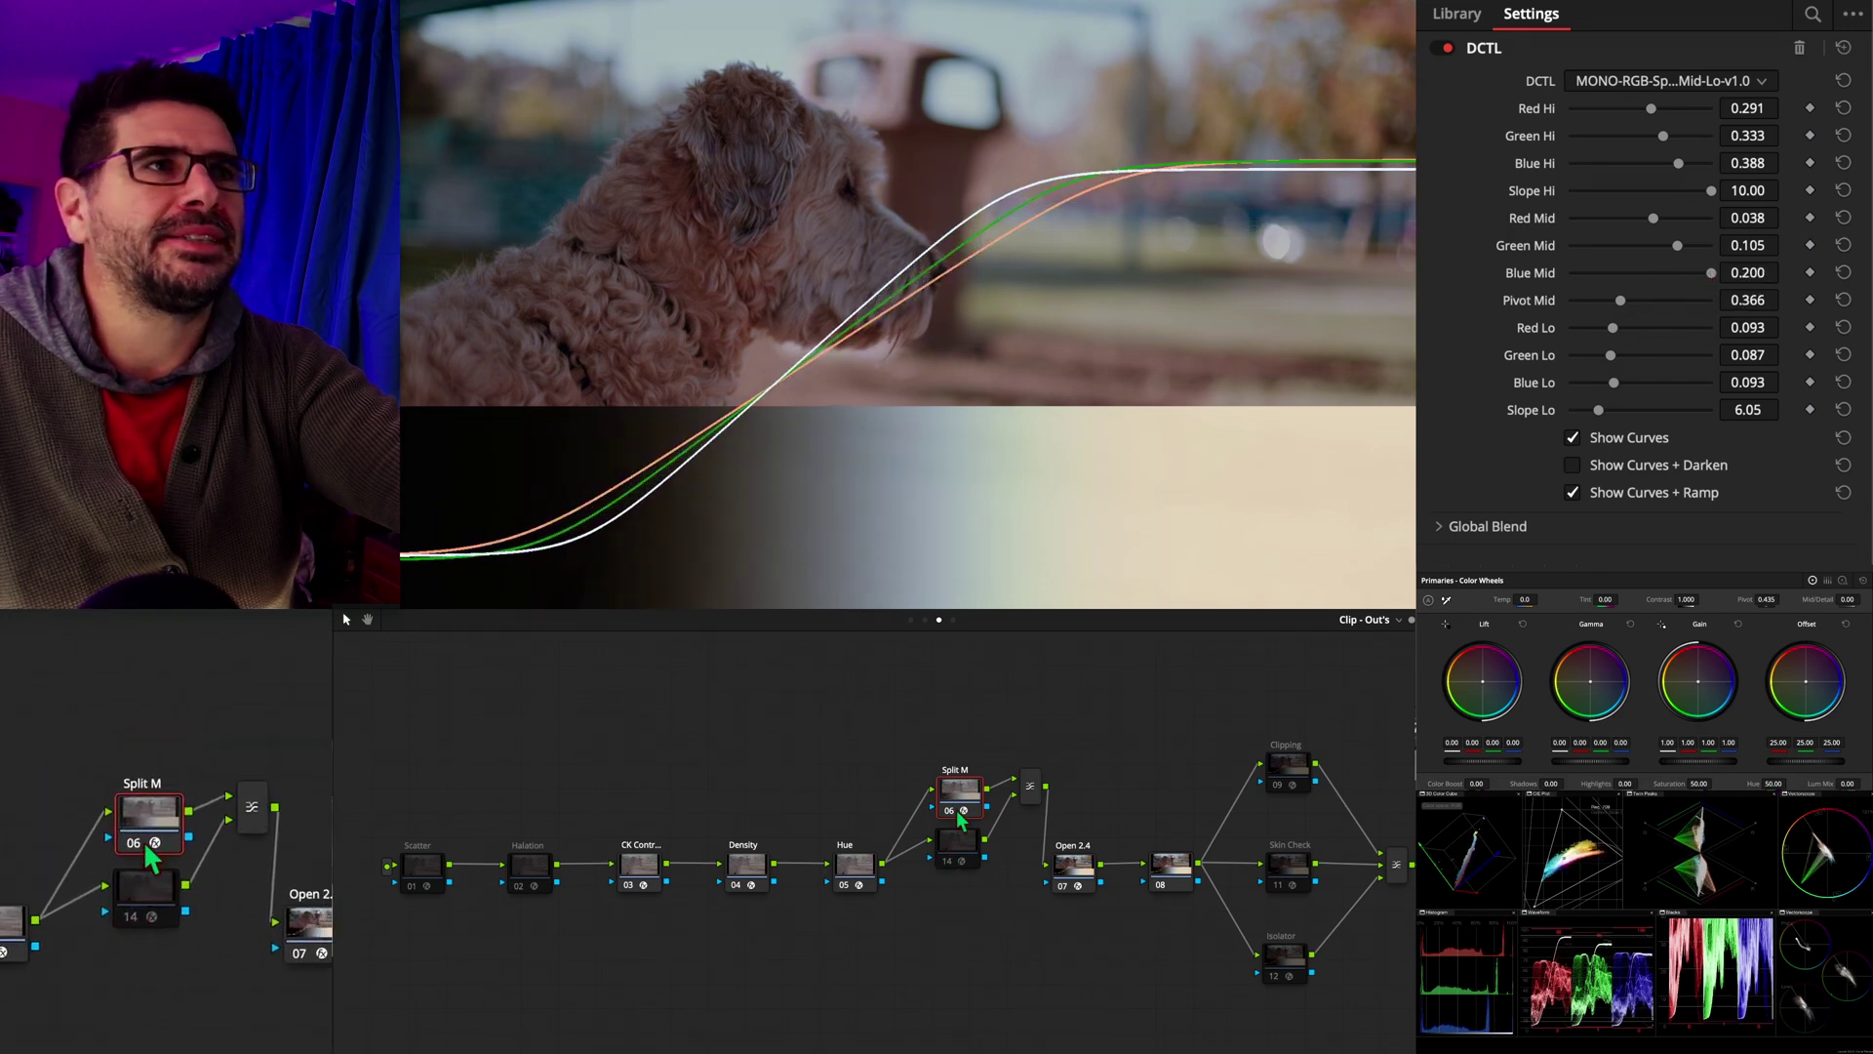
# Return to the MONO RGB Split node and try the hue-based PixelTools split-tone DCTL.
pyautogui.click(959, 862)
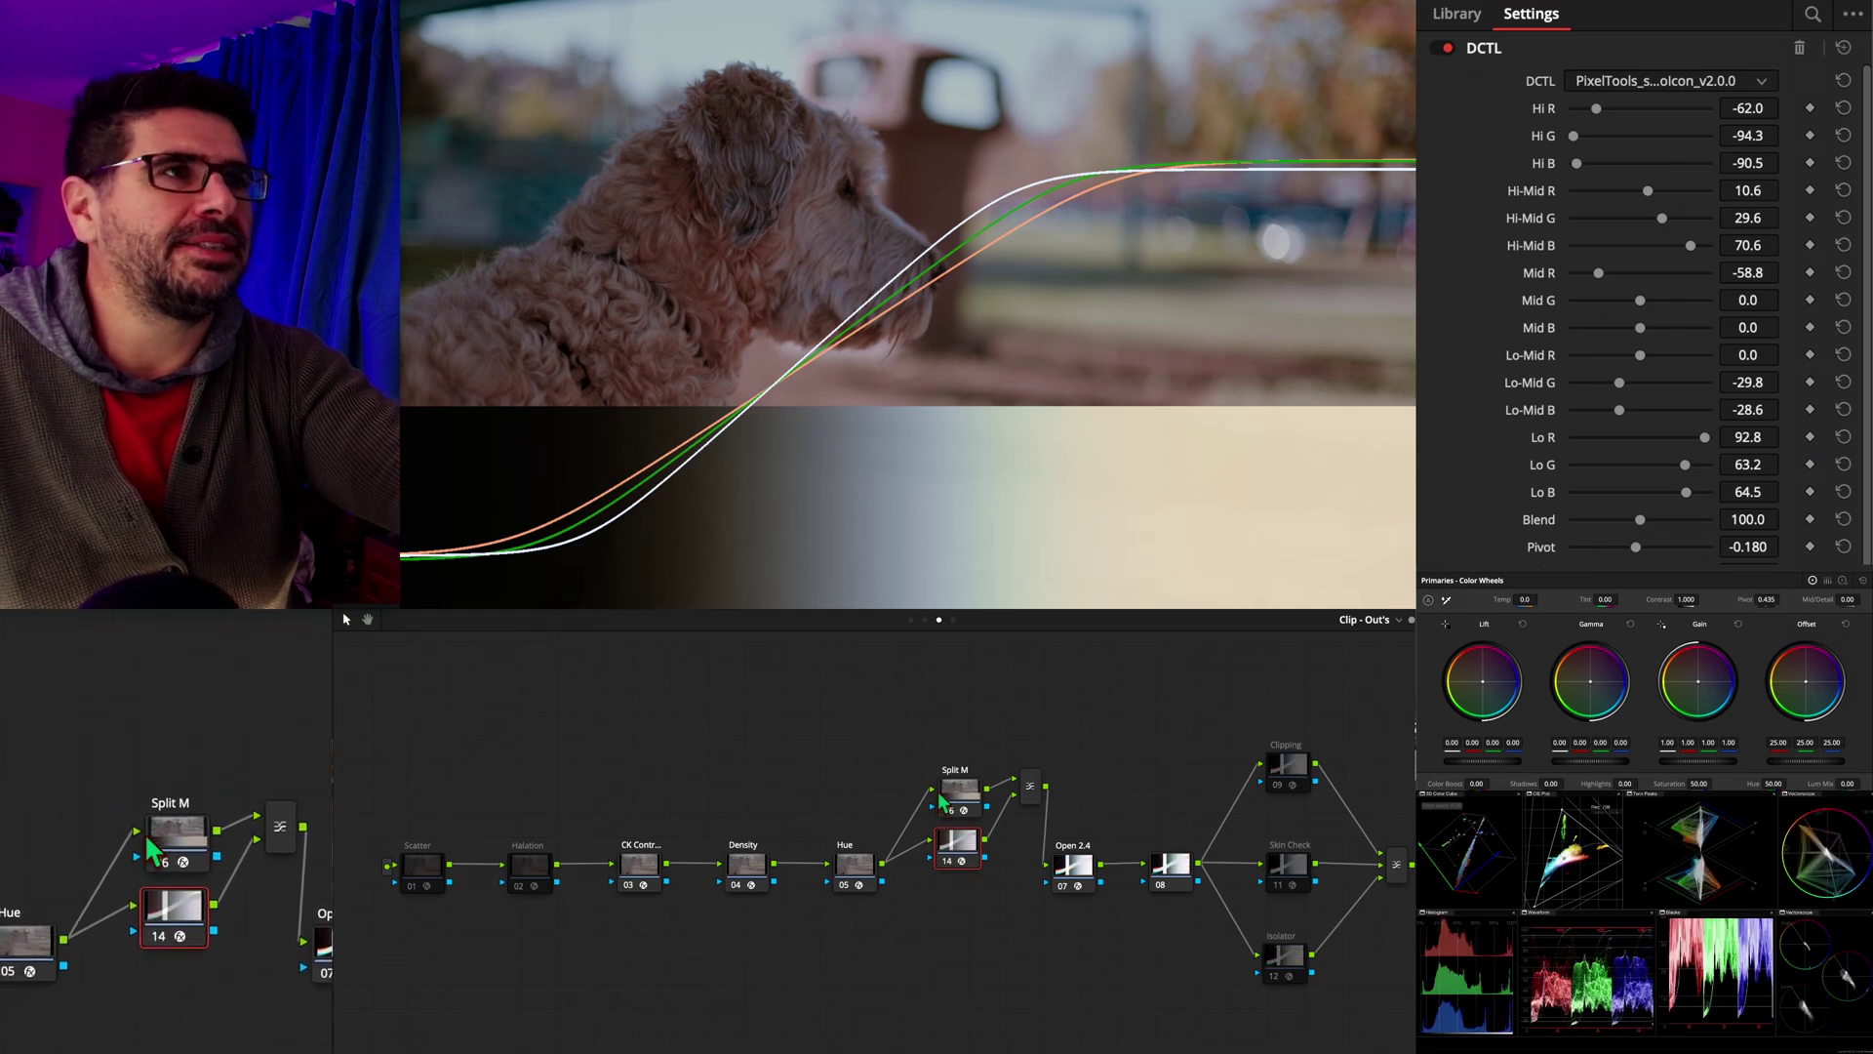
pyautogui.click(948, 798)
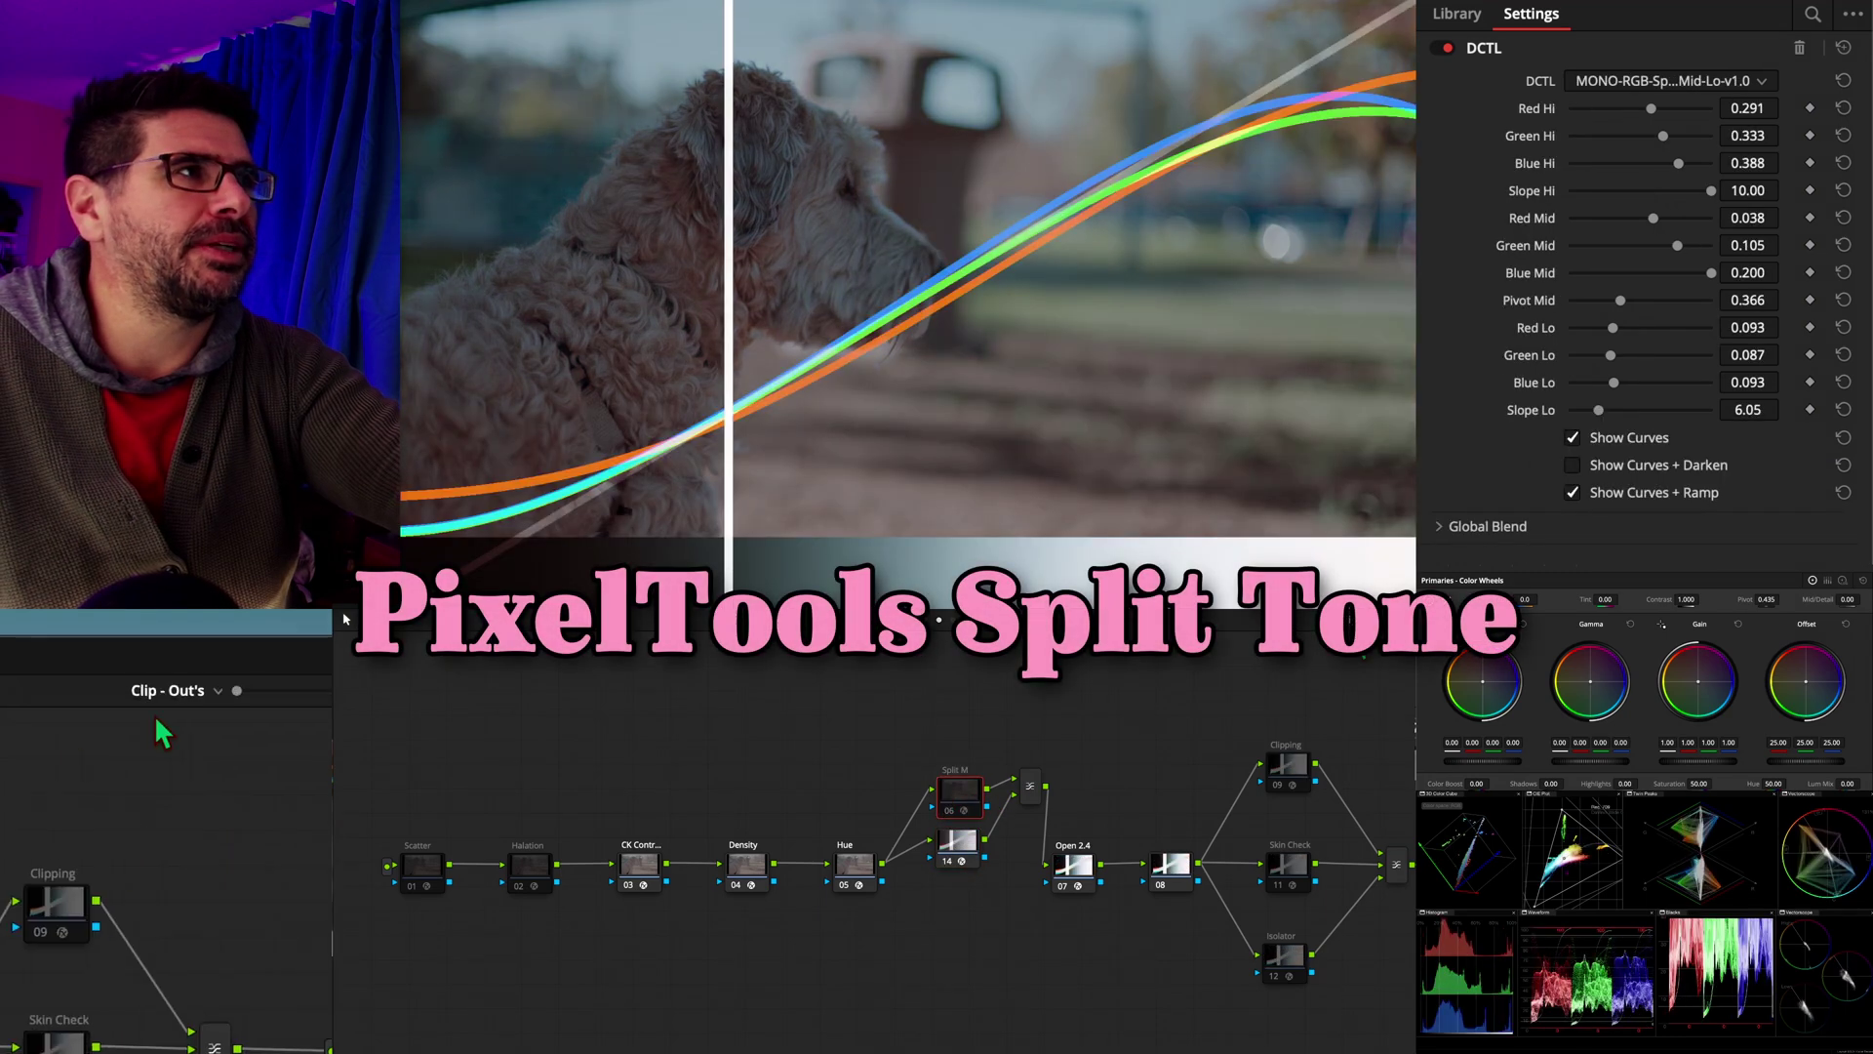
pyautogui.click(1595, 77)
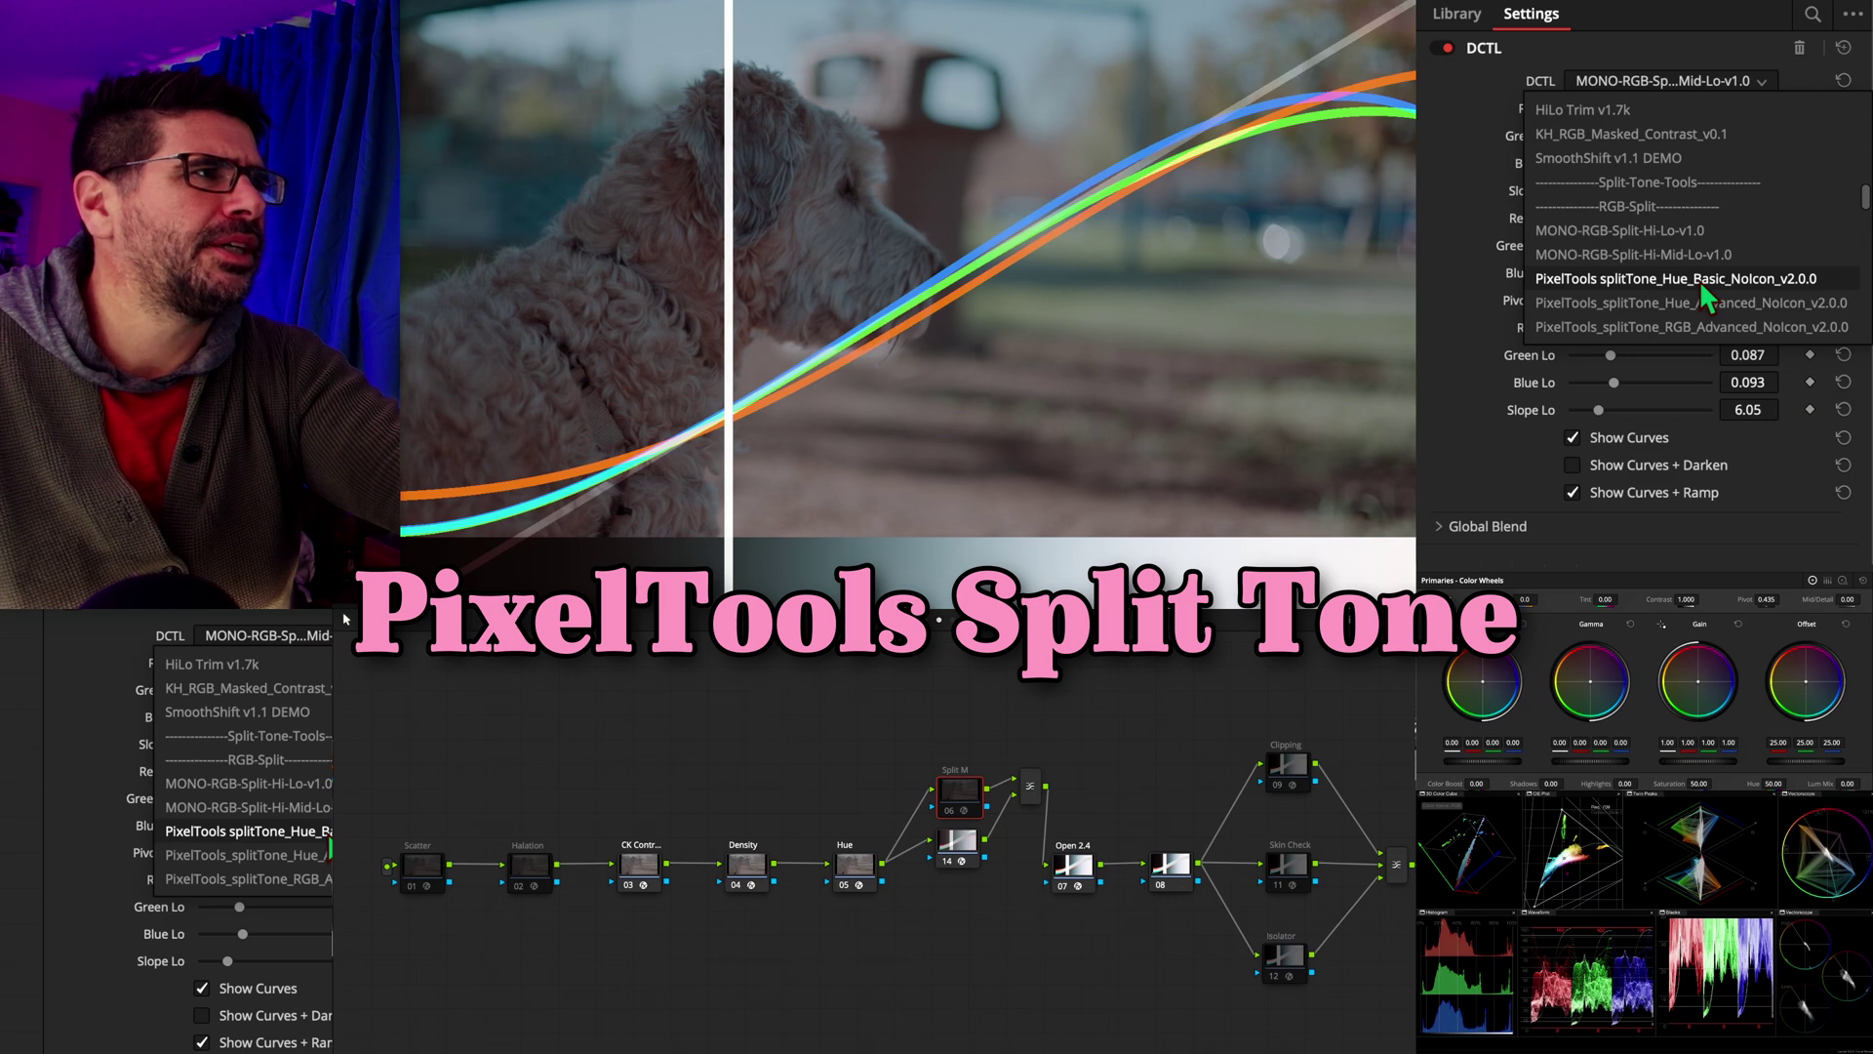
pyautogui.scroll(-3, 1700, 279)
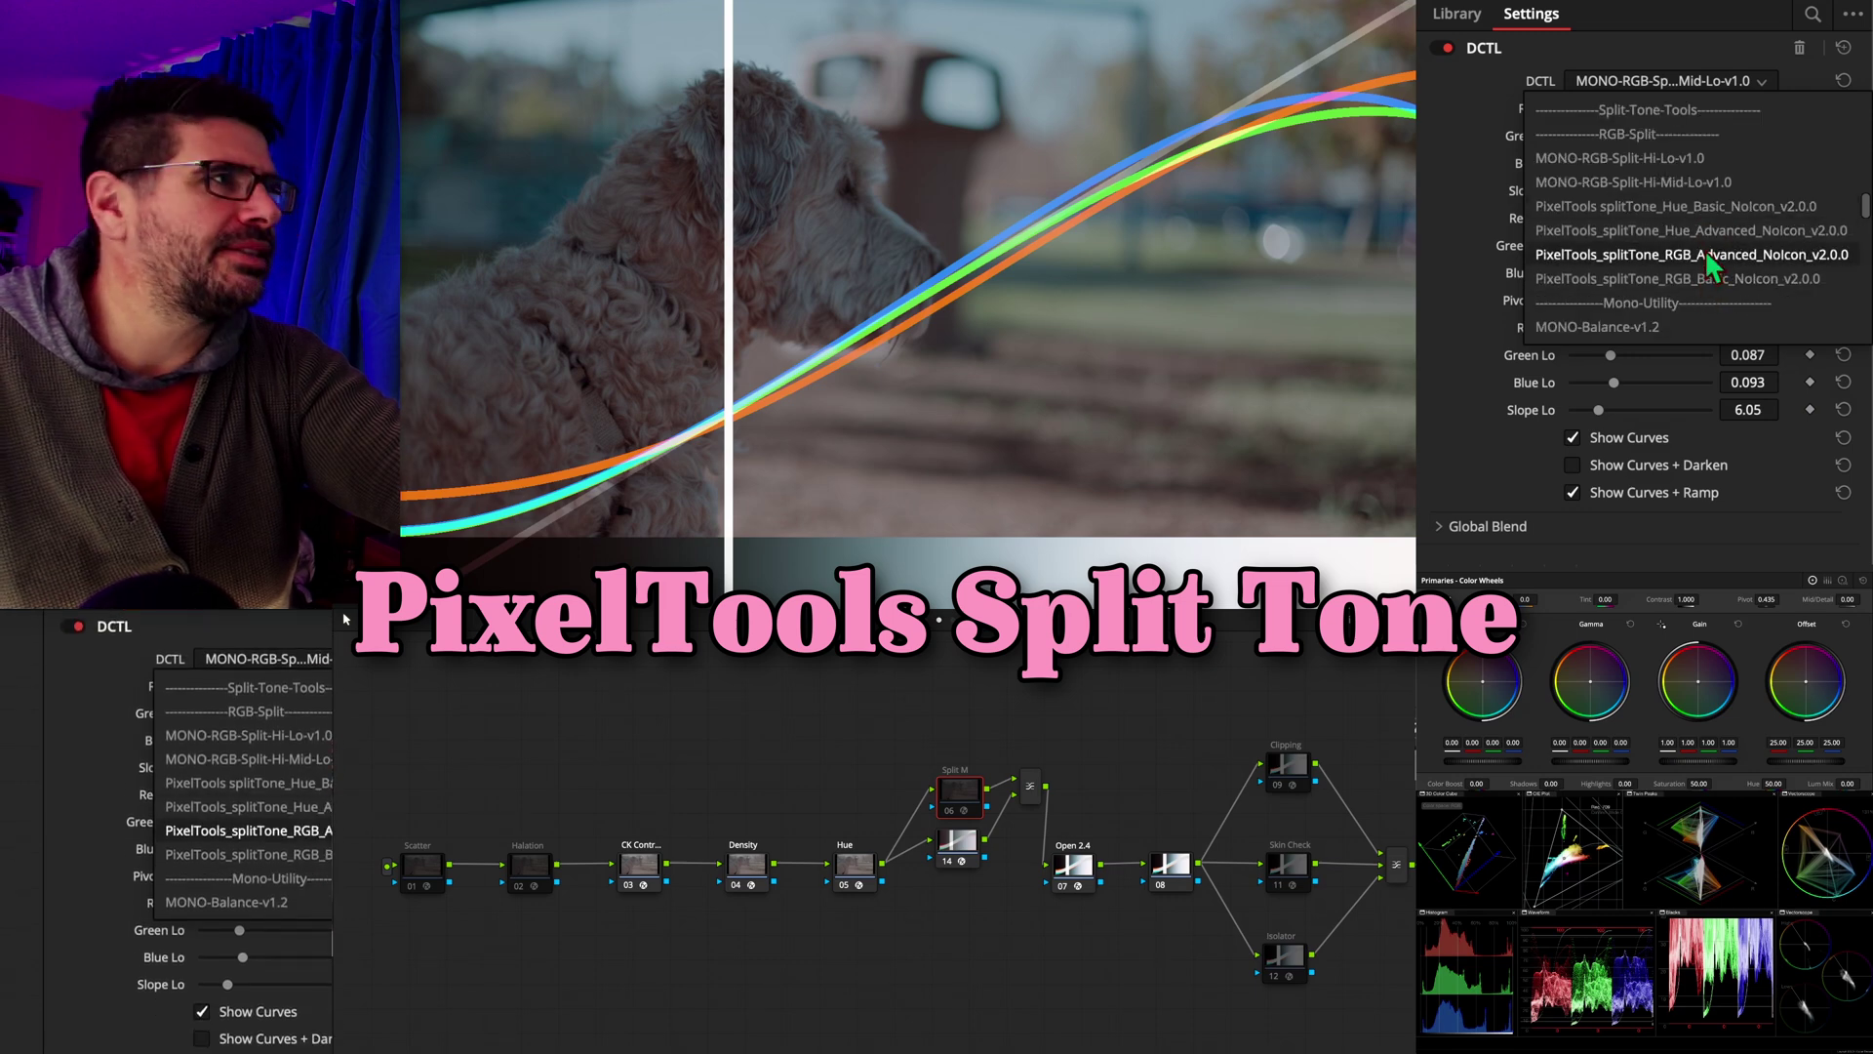
pyautogui.click(1708, 199)
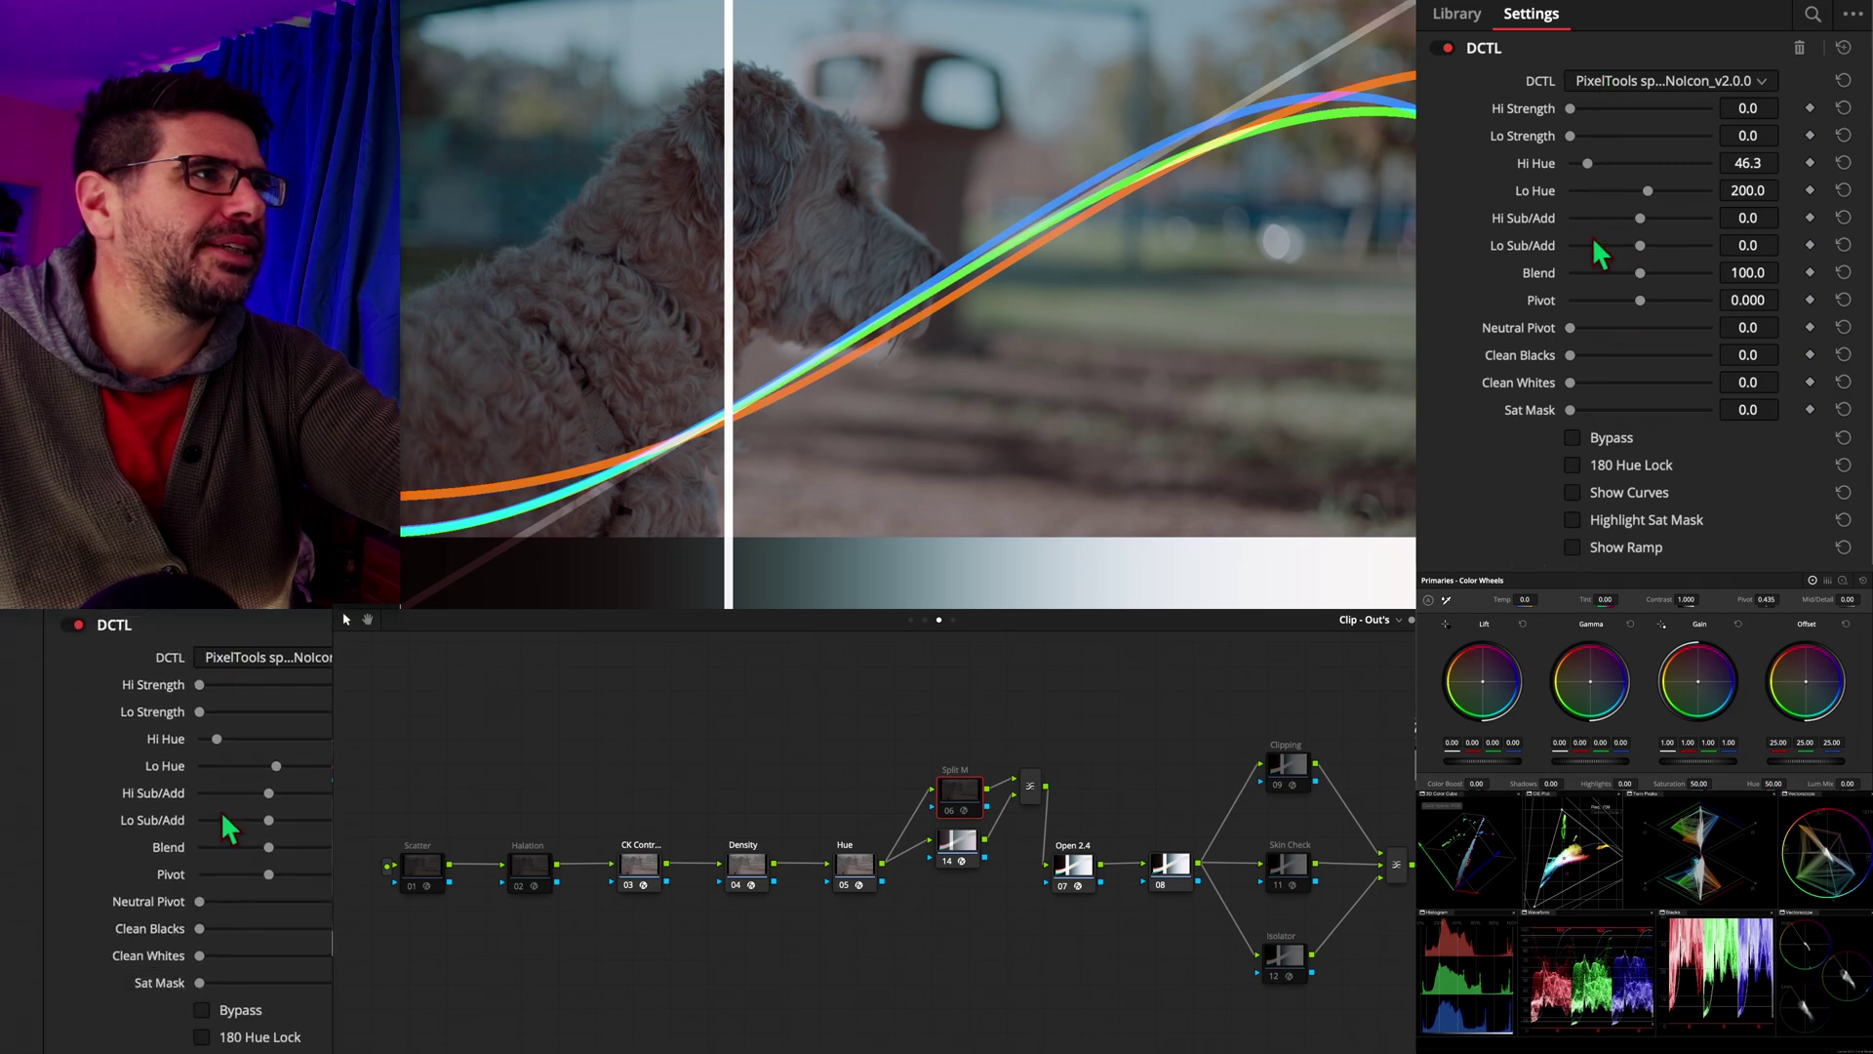
# Load the RGB PixelTools split-tone DCTL instead.
pyautogui.click(1620, 86)
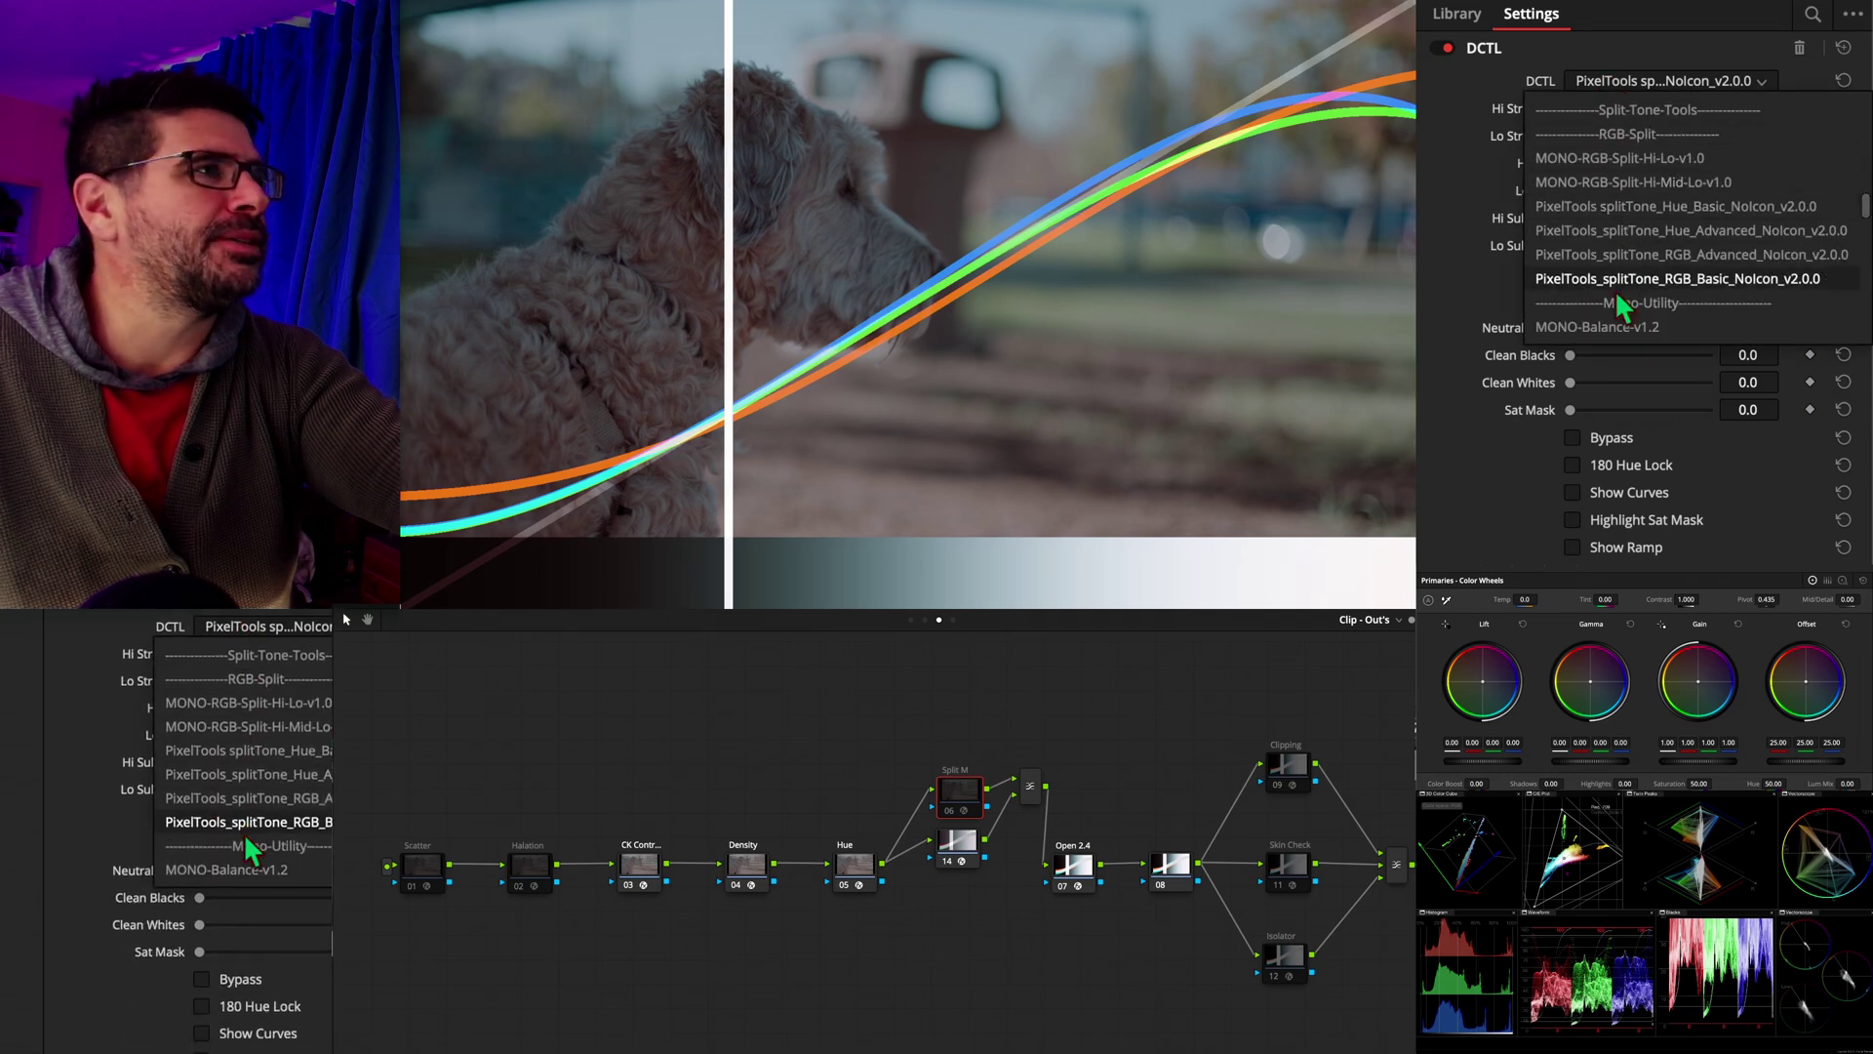
pyautogui.click(1625, 256)
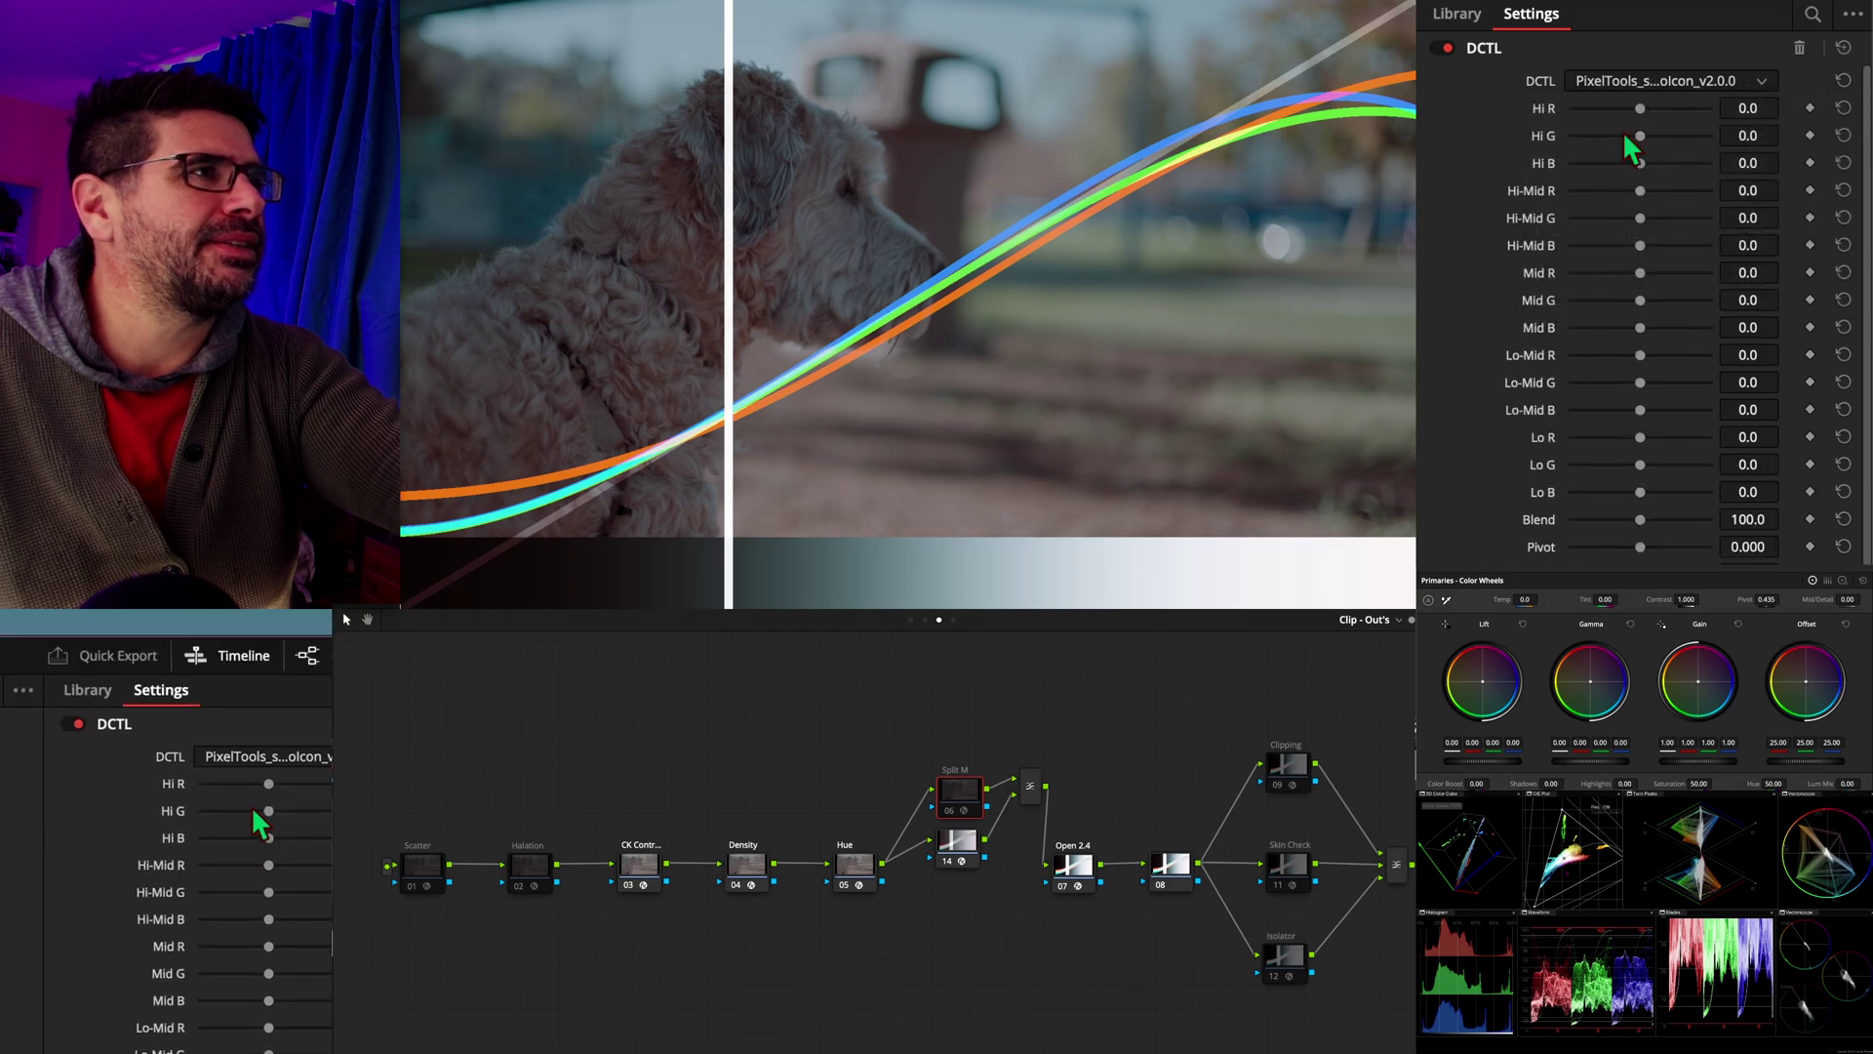
pyautogui.scroll(-10, 258, 790)
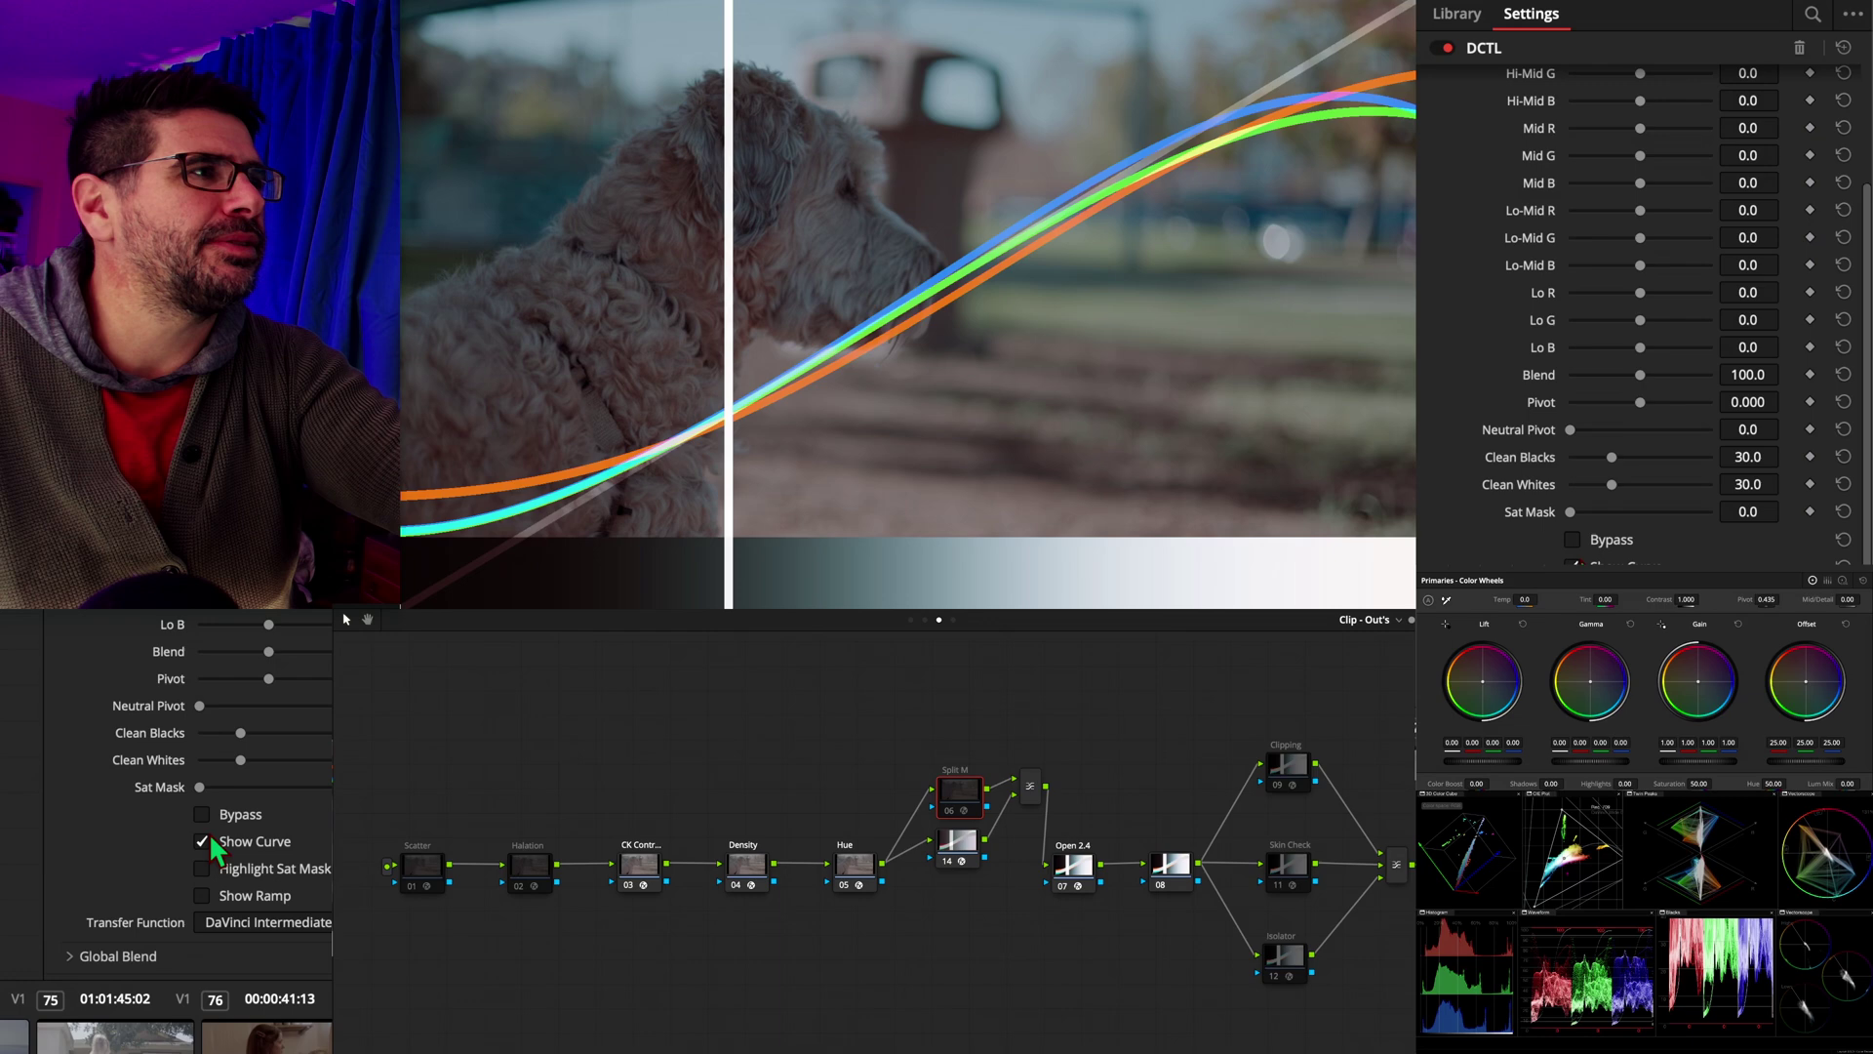
pyautogui.scroll(10, 1625, 271)
# Try MONO-RGB-Split-Hi-Lo-v1.0, then reload MONO-RGB-Split-Hi-Mid-Lo-v1.0.
pyautogui.click(1659, 80)
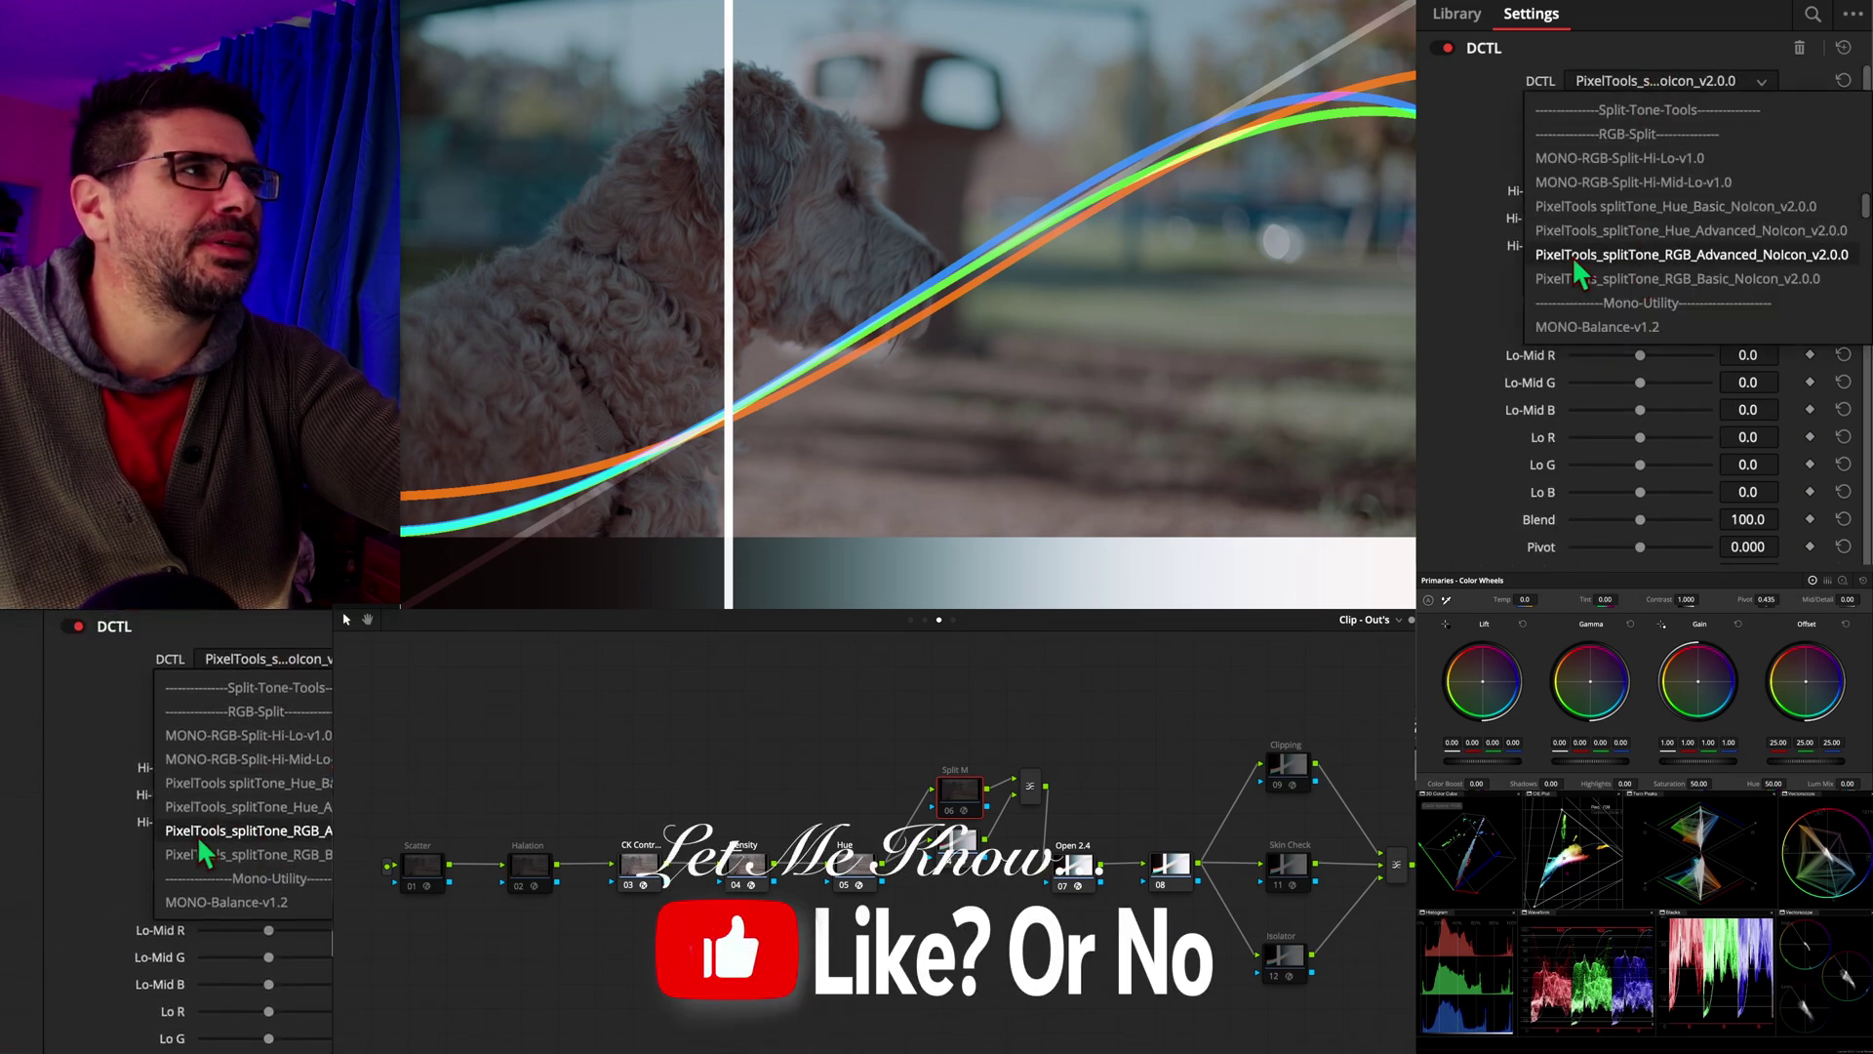
pyautogui.click(236, 735)
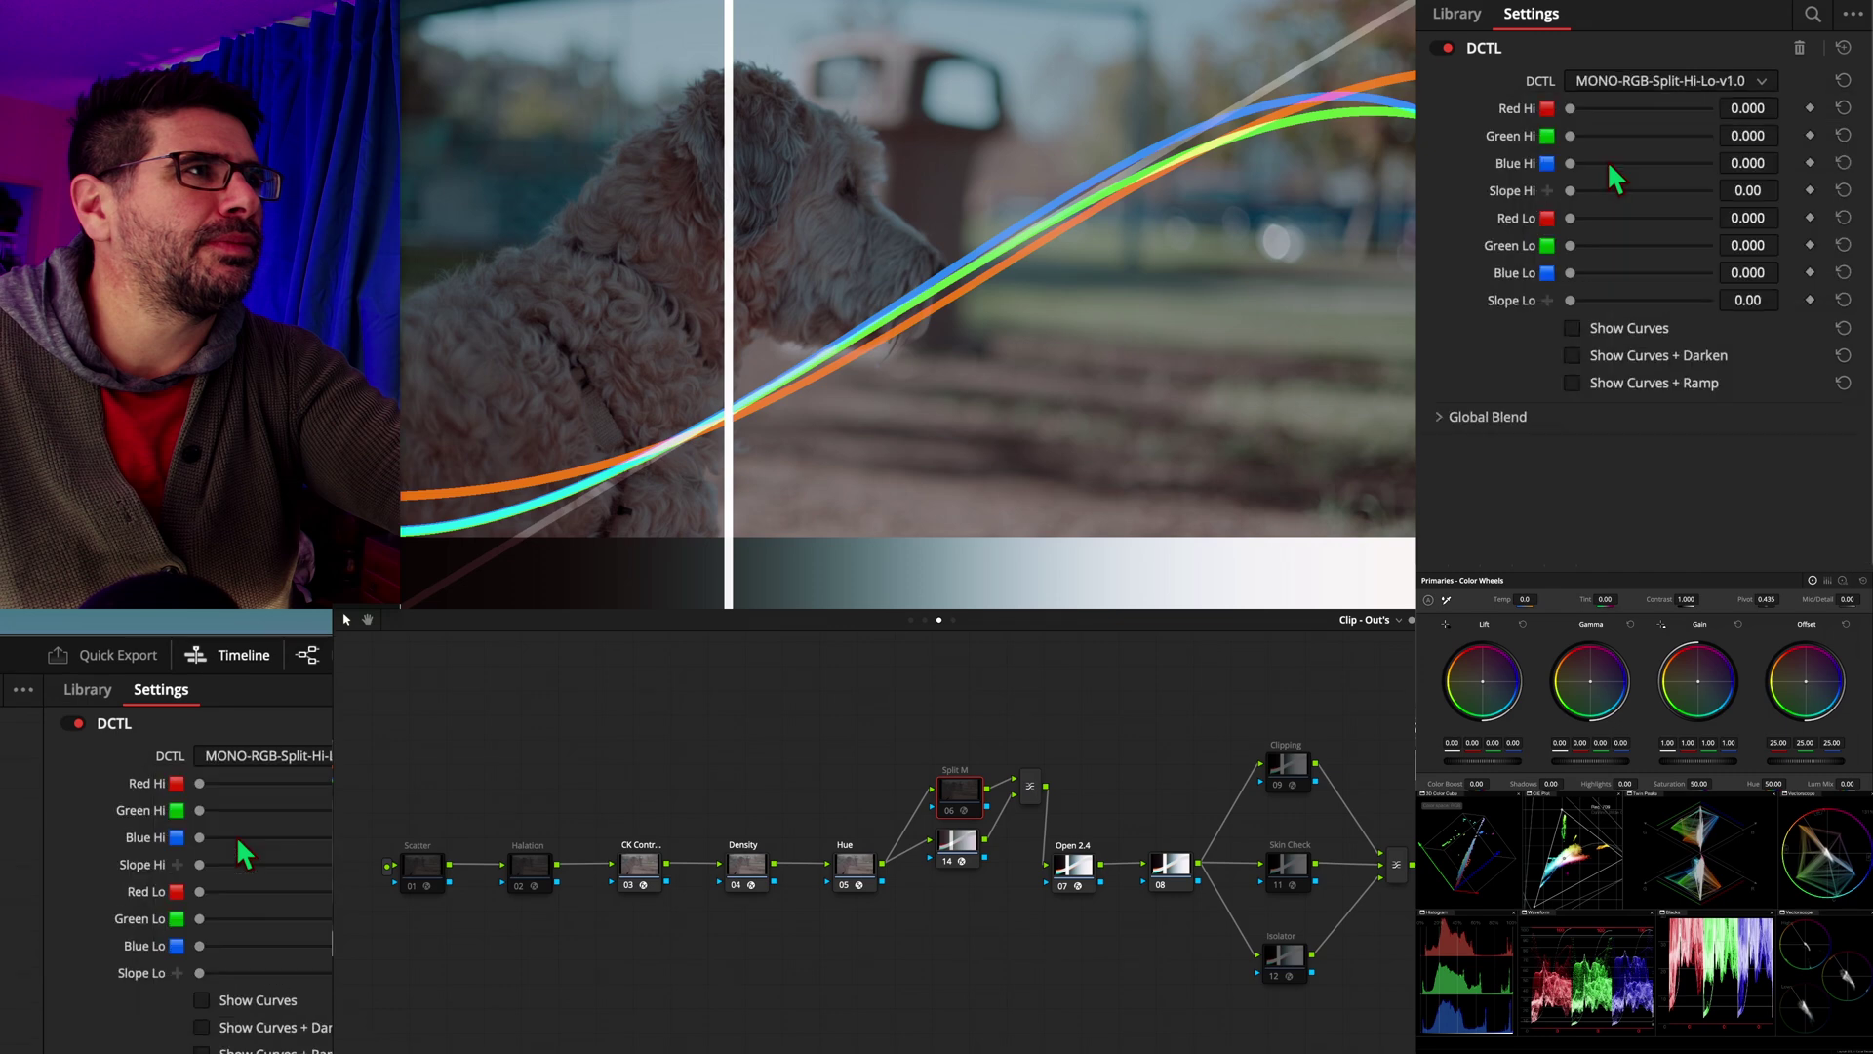
pyautogui.click(271, 755)
pyautogui.click(259, 833)
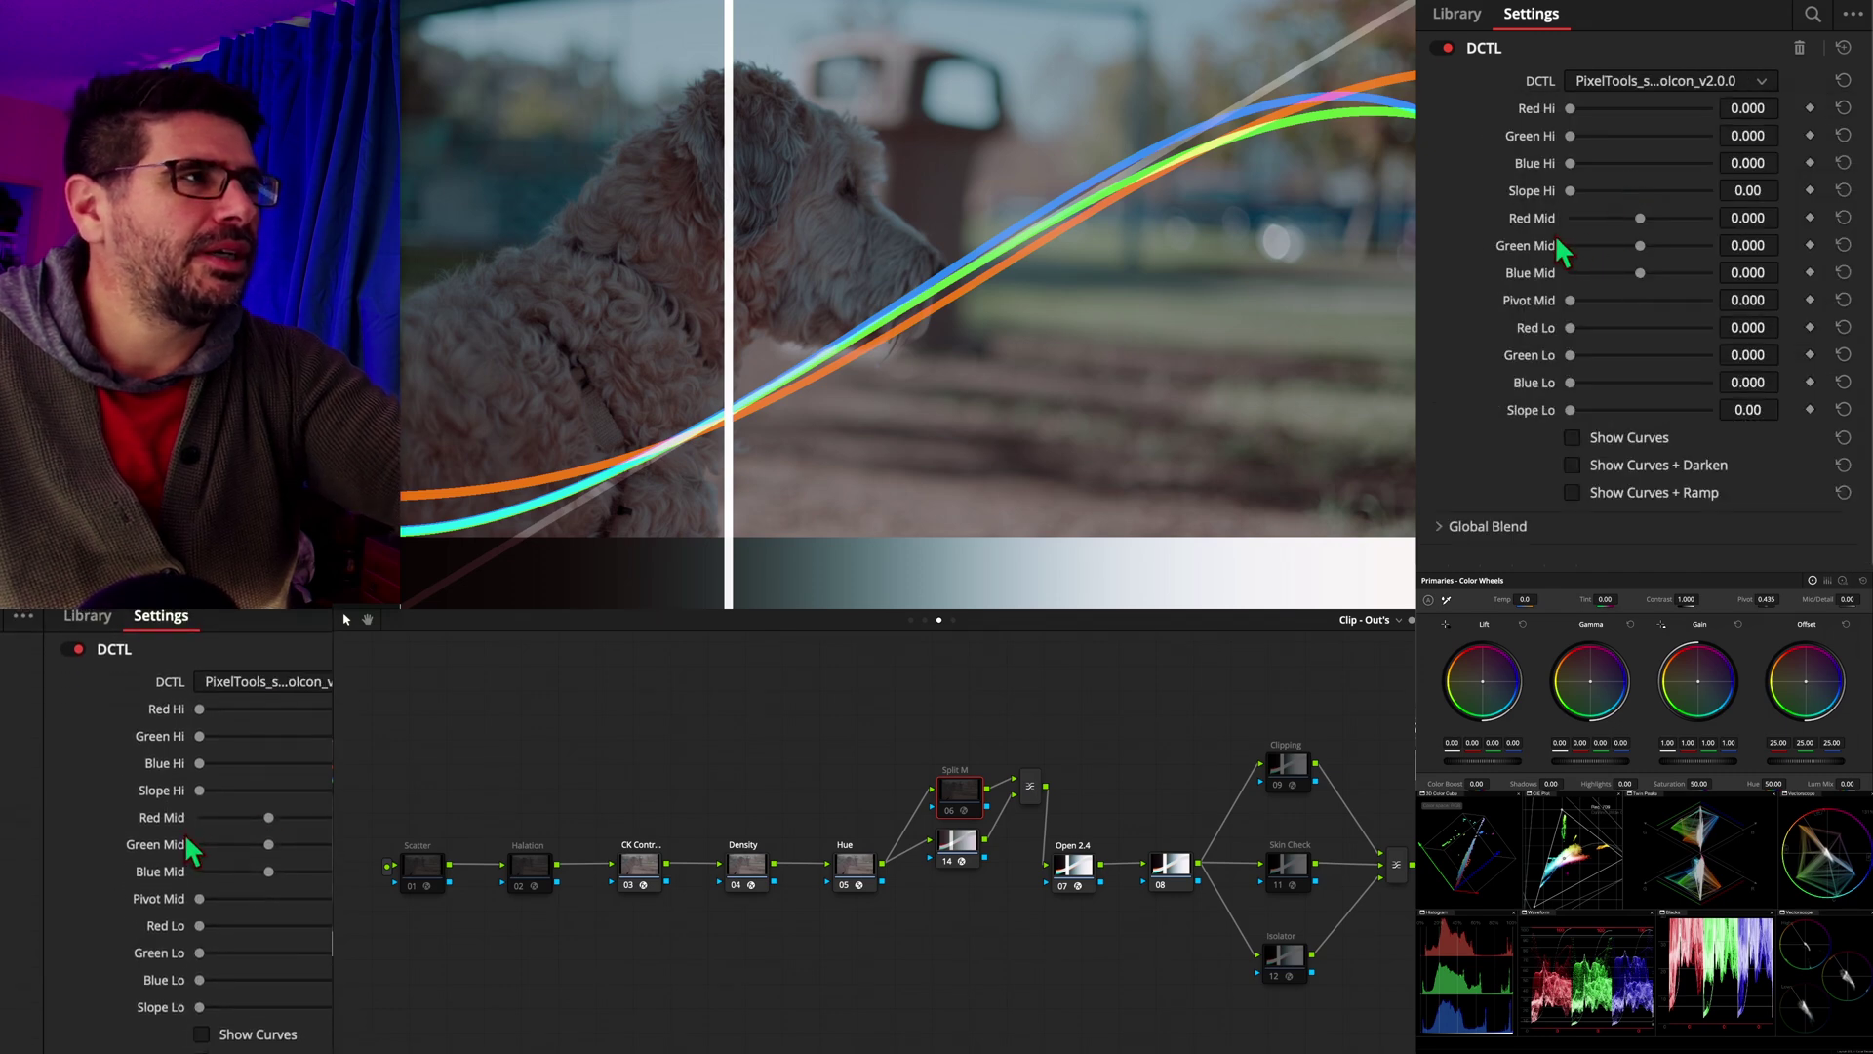
# Switch back and forth between the two split-tone nodes to compare looks.
pyautogui.hotkey('shift', "'")
pyautogui.hotkey('shift', ';')
pyautogui.hotkey('shift', "'")
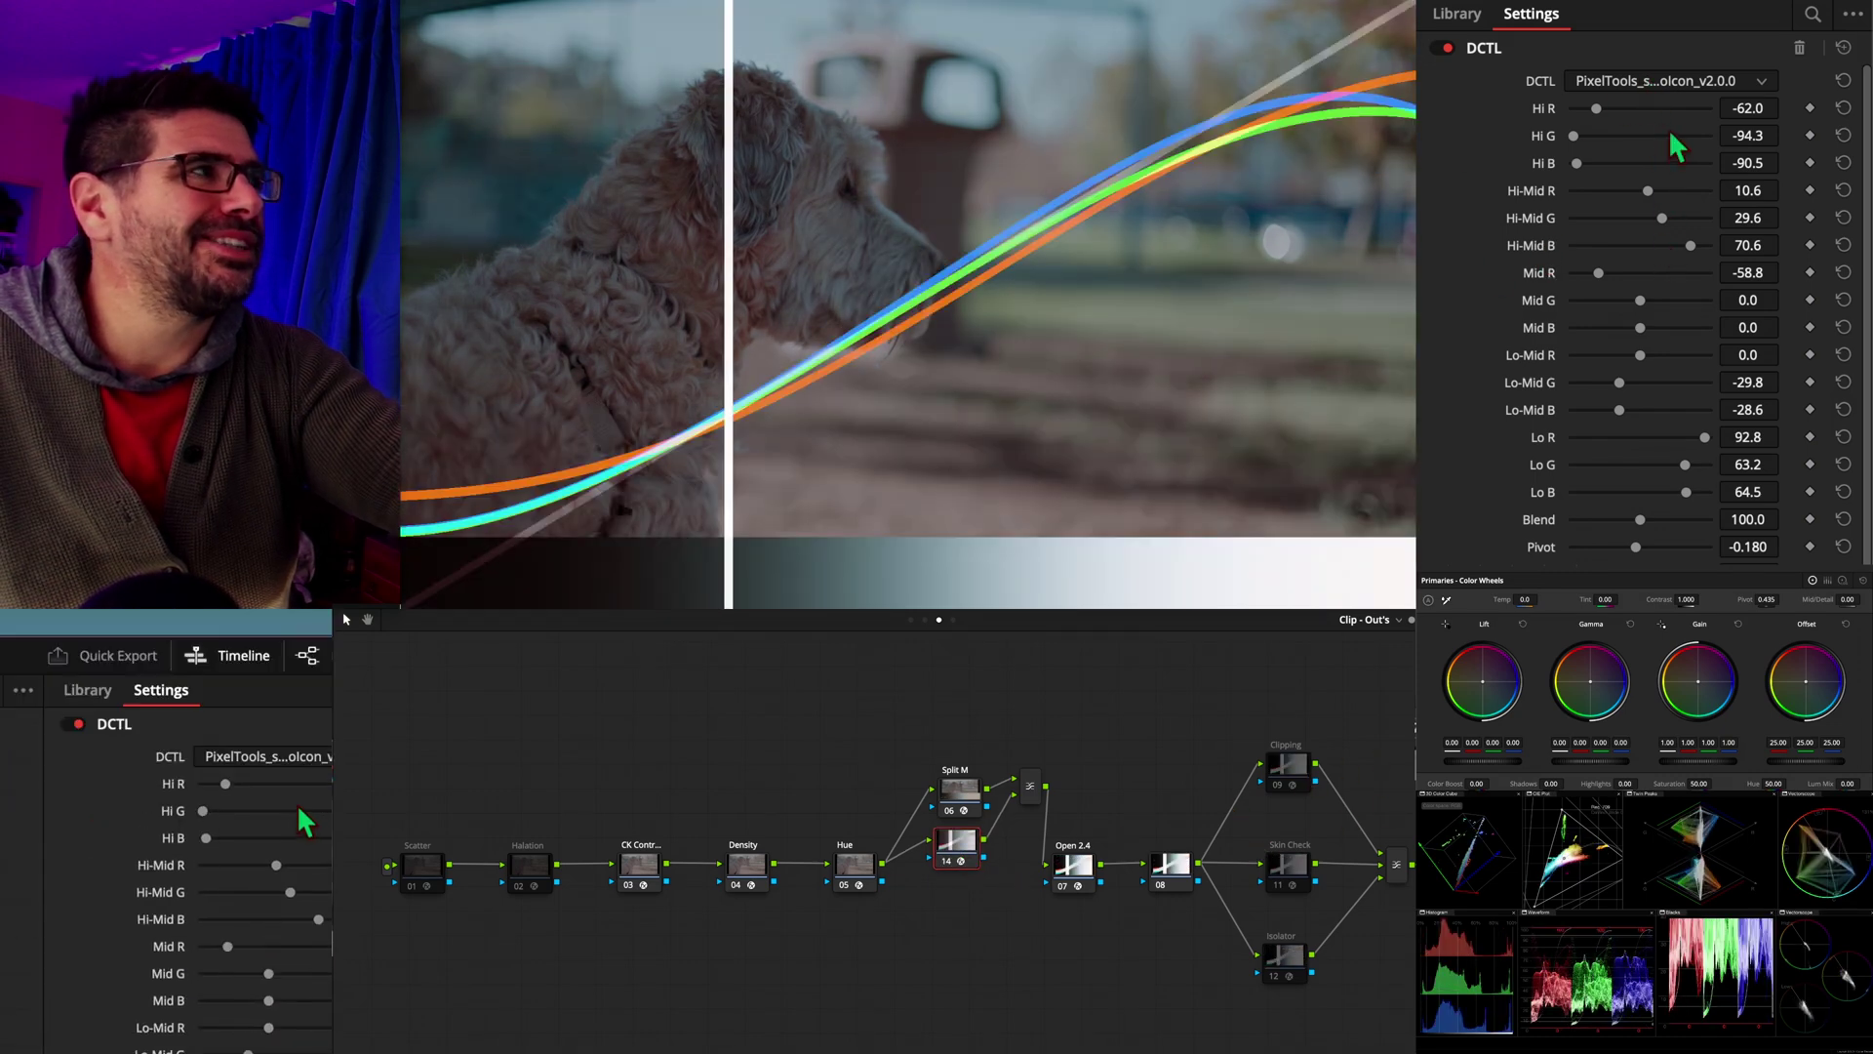
pyautogui.scroll(-4, 1673, 244)
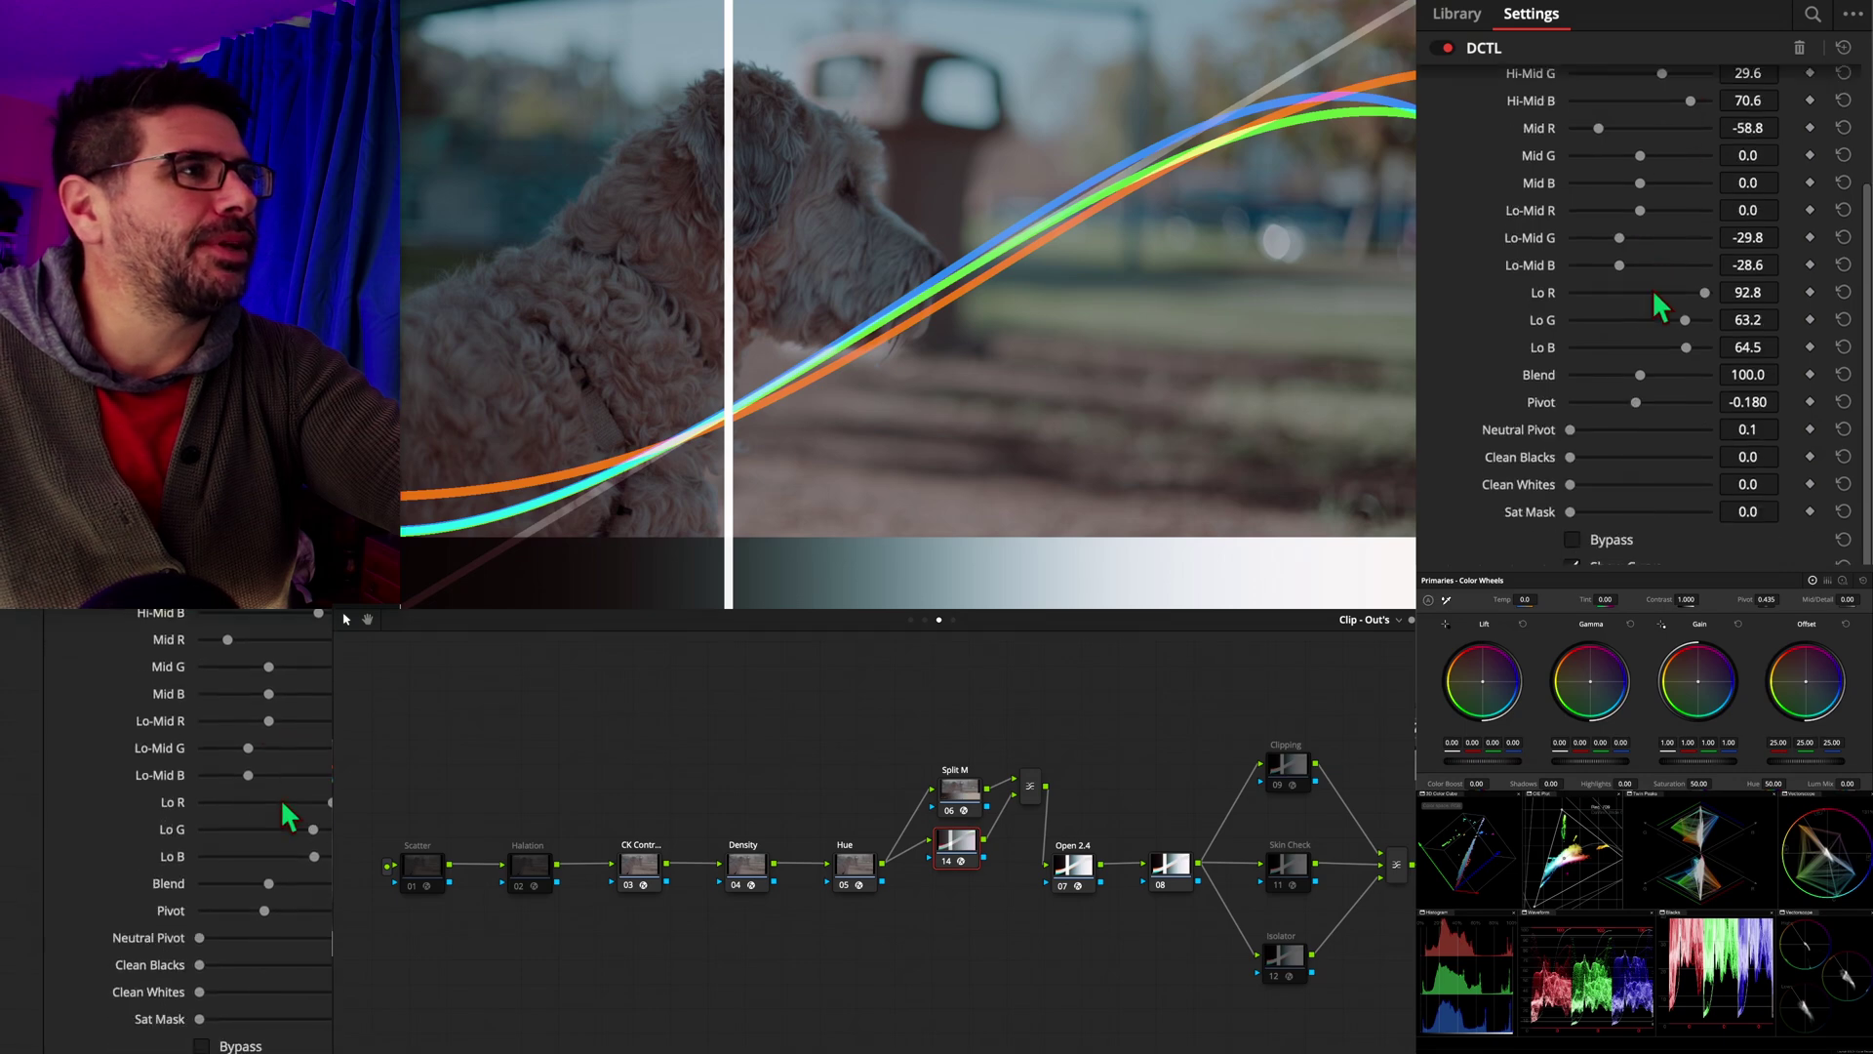
# Load splitTone_Hue_Advanced_NoIcon_v2.0.0, hiding the curve overlay and showing the ramp.
pyautogui.scroll(4, 1664, 244)
pyautogui.click(1651, 80)
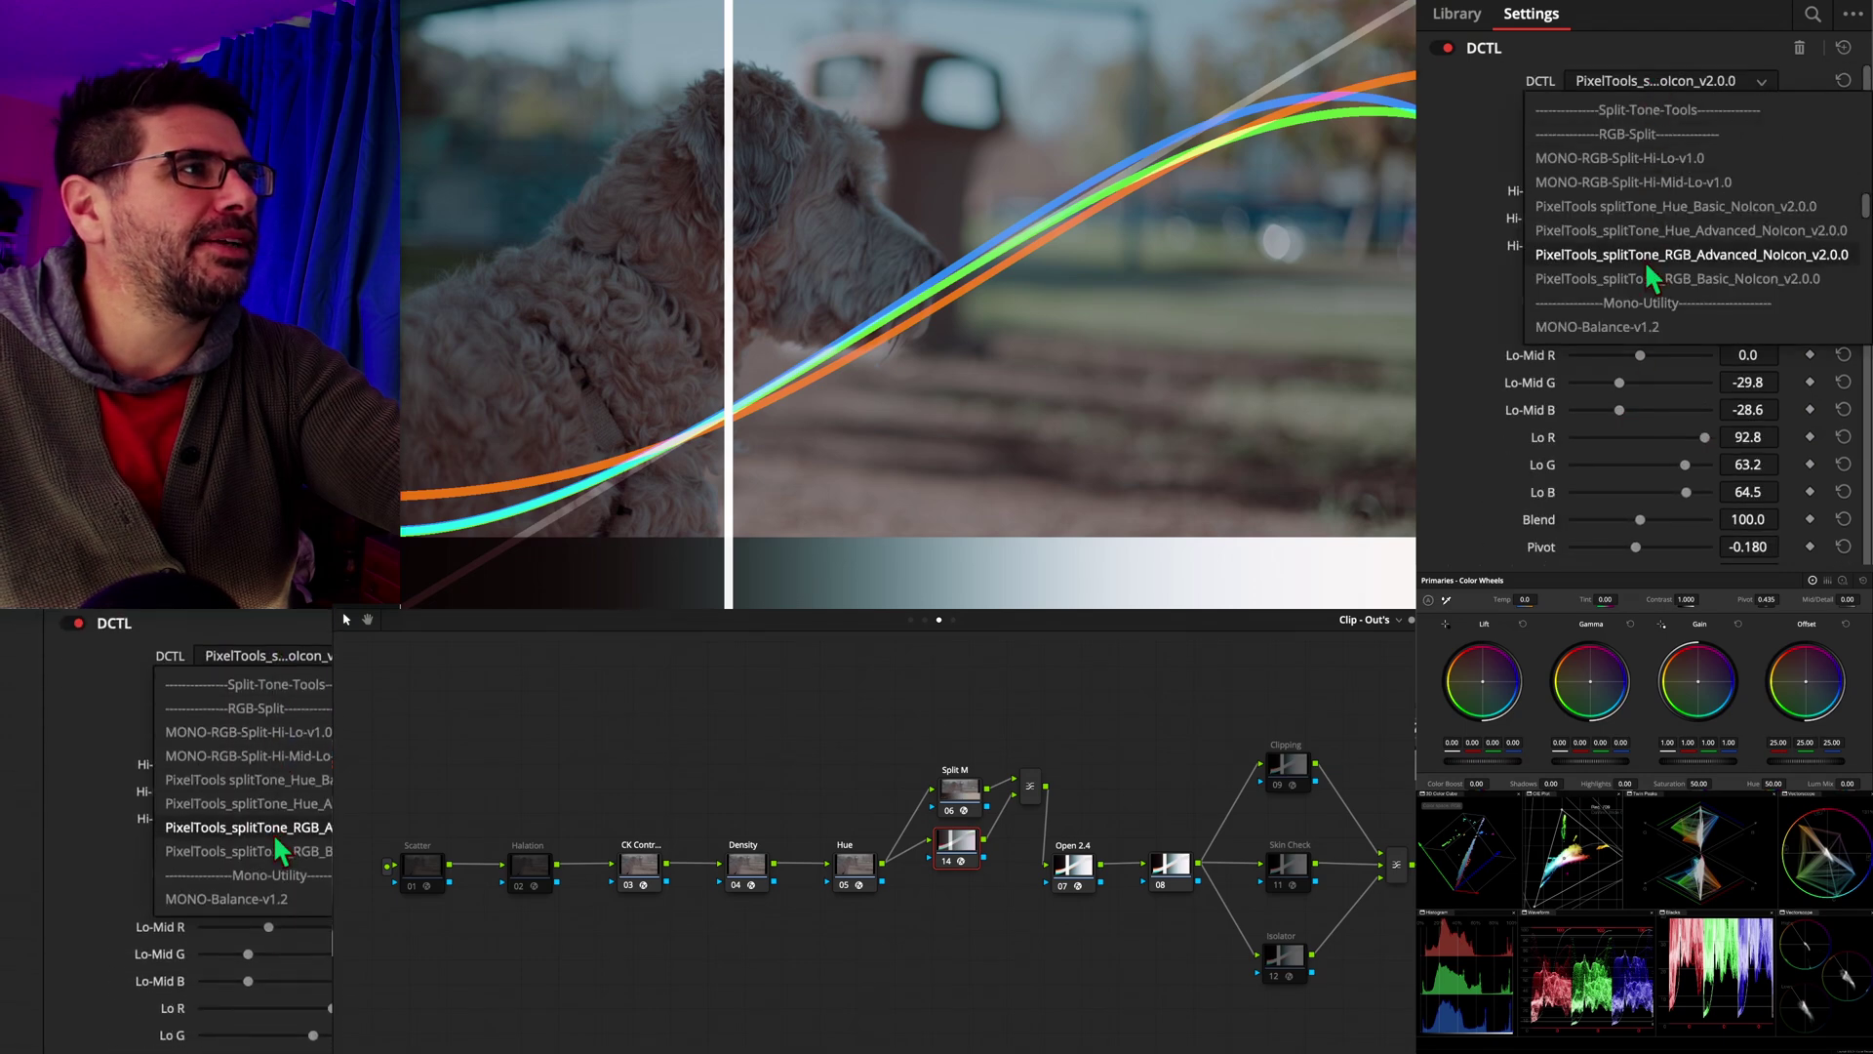
pyautogui.click(1652, 230)
pyautogui.scroll(-2, 1629, 370)
pyautogui.scroll(-4, 1628, 409)
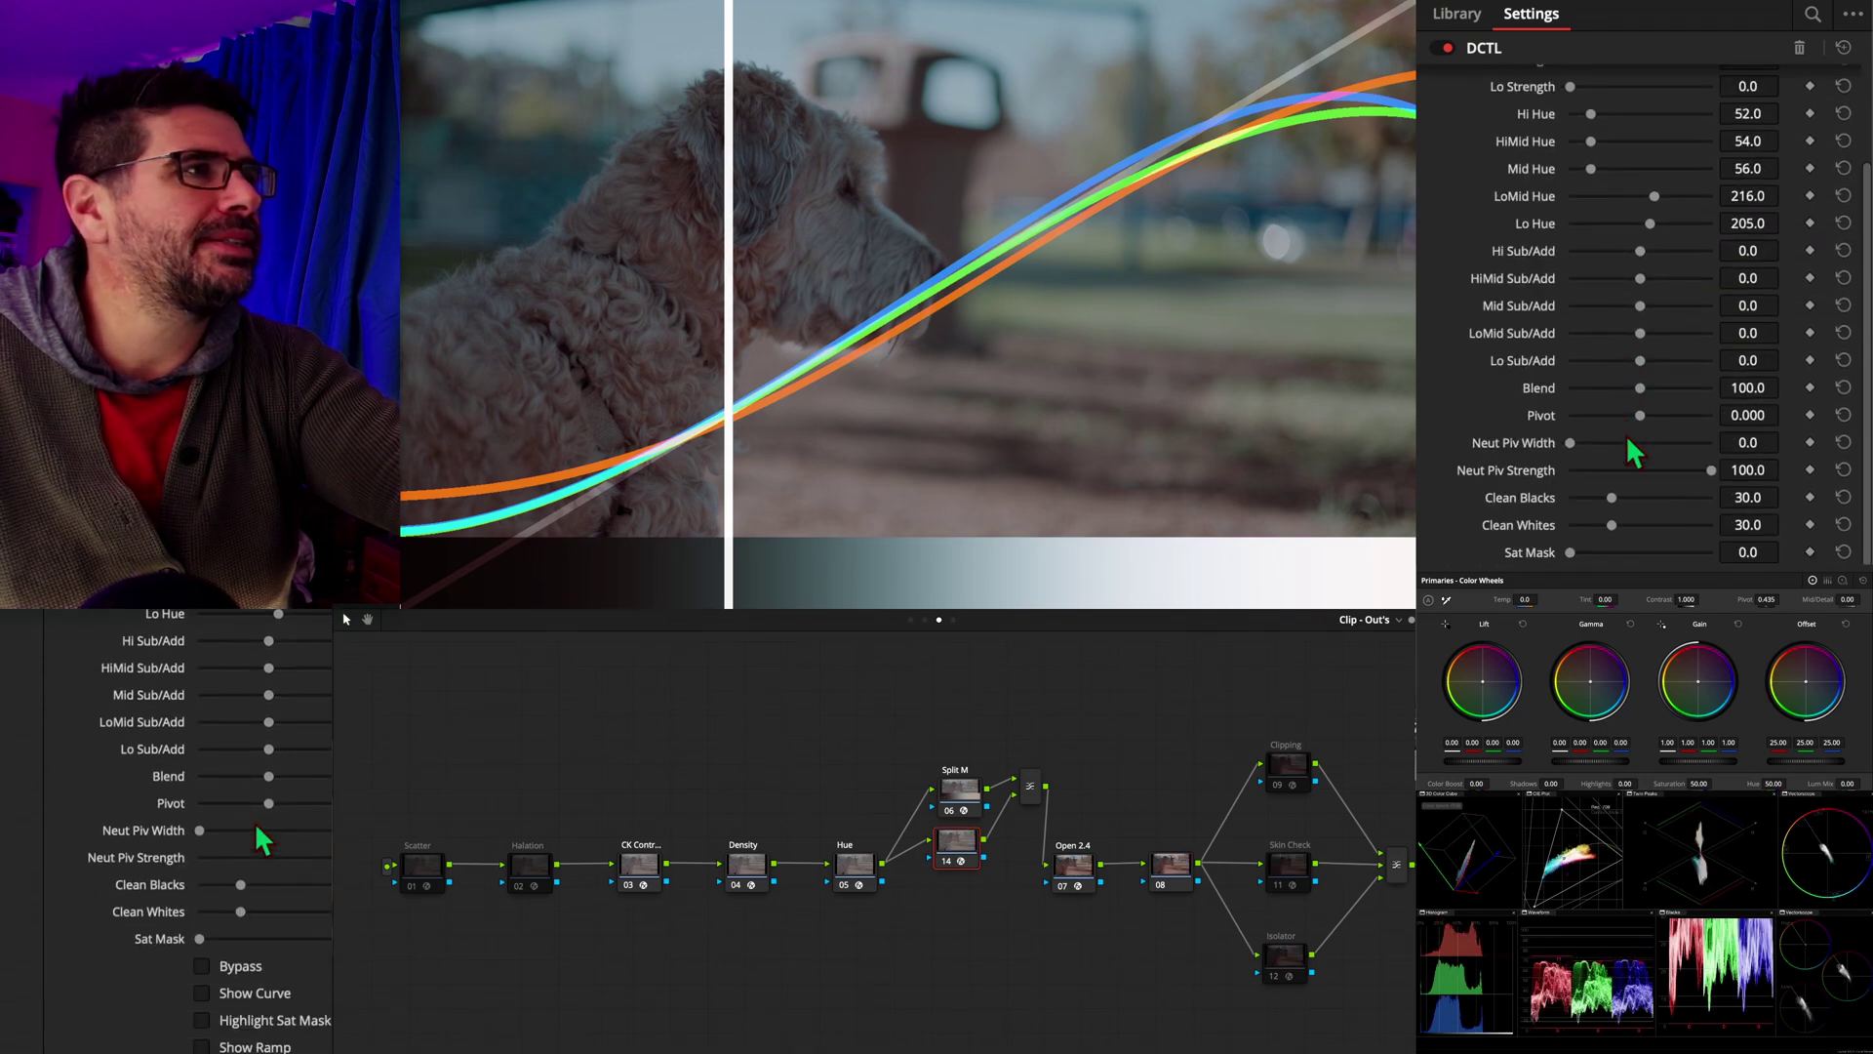
pyautogui.click(1614, 514)
pyautogui.click(1642, 563)
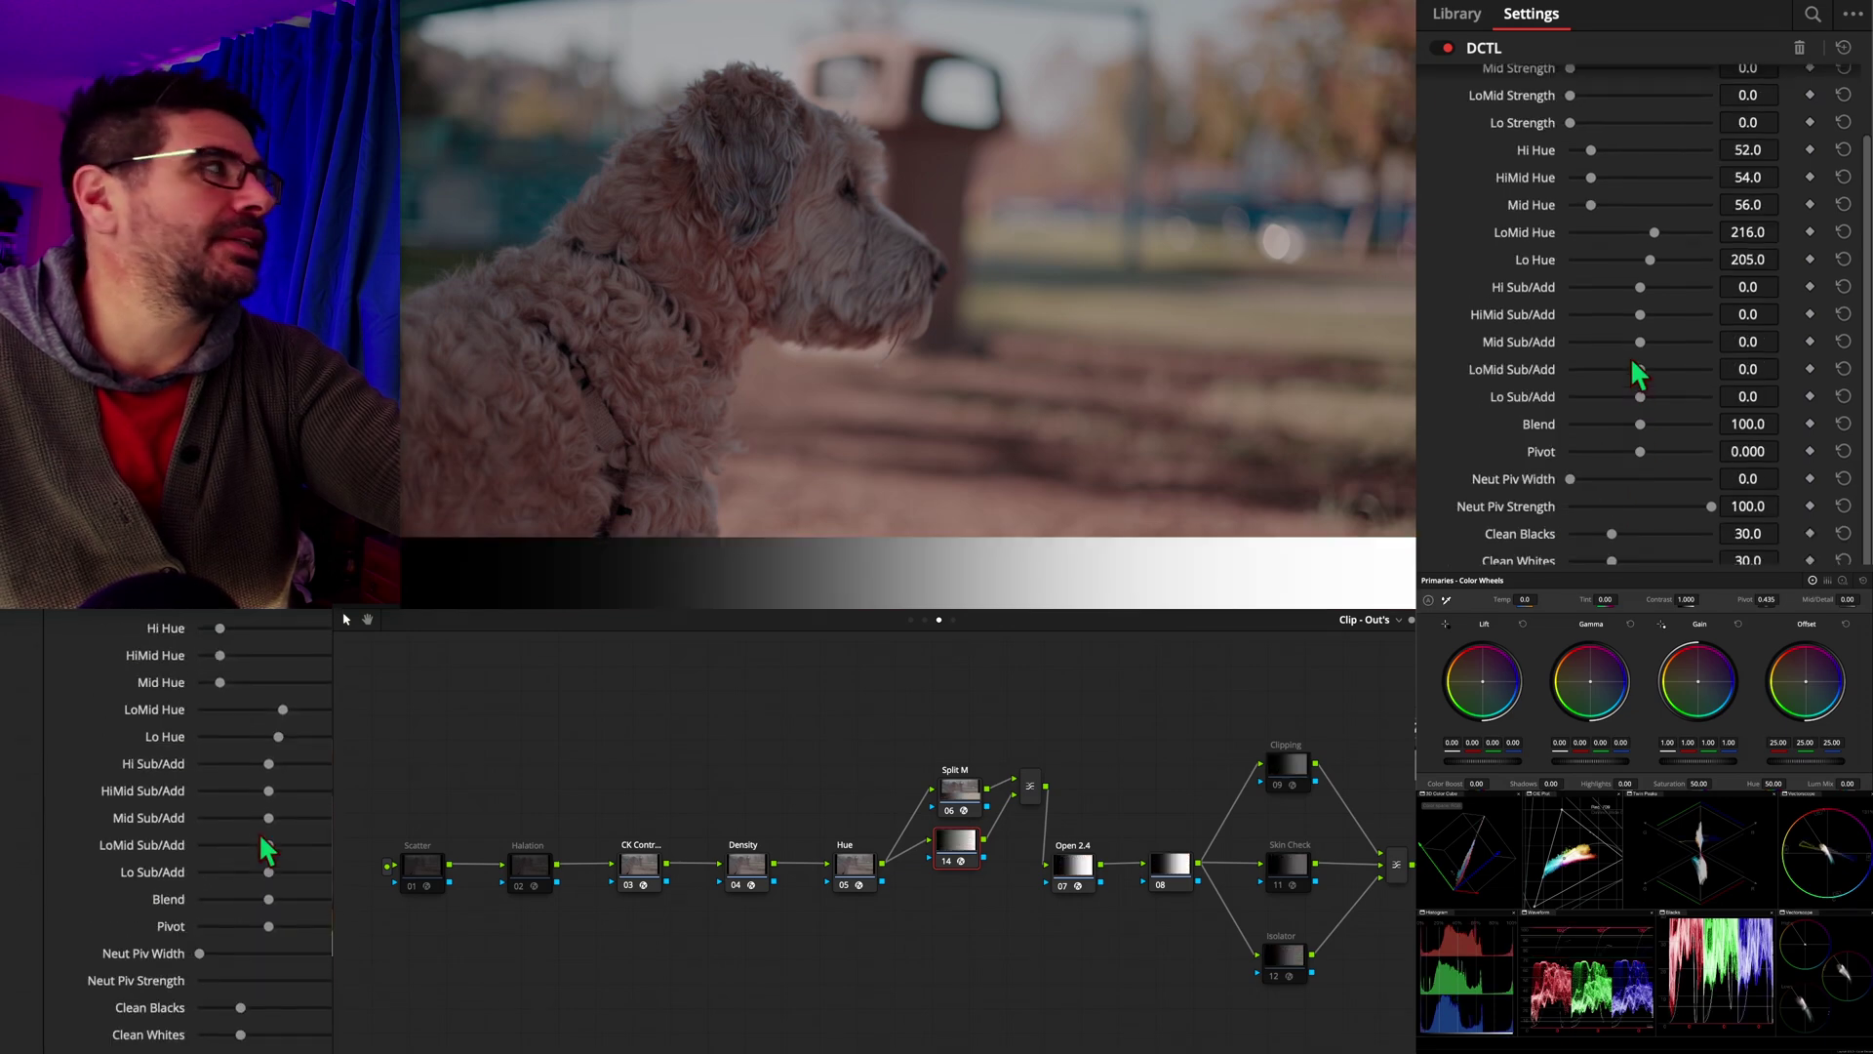
# Bring back the RGB curve overlay, lower Clean Whites and ease Hi Strength down.
pyautogui.scroll(3, 1638, 375)
pyautogui.scroll(2, 1639, 375)
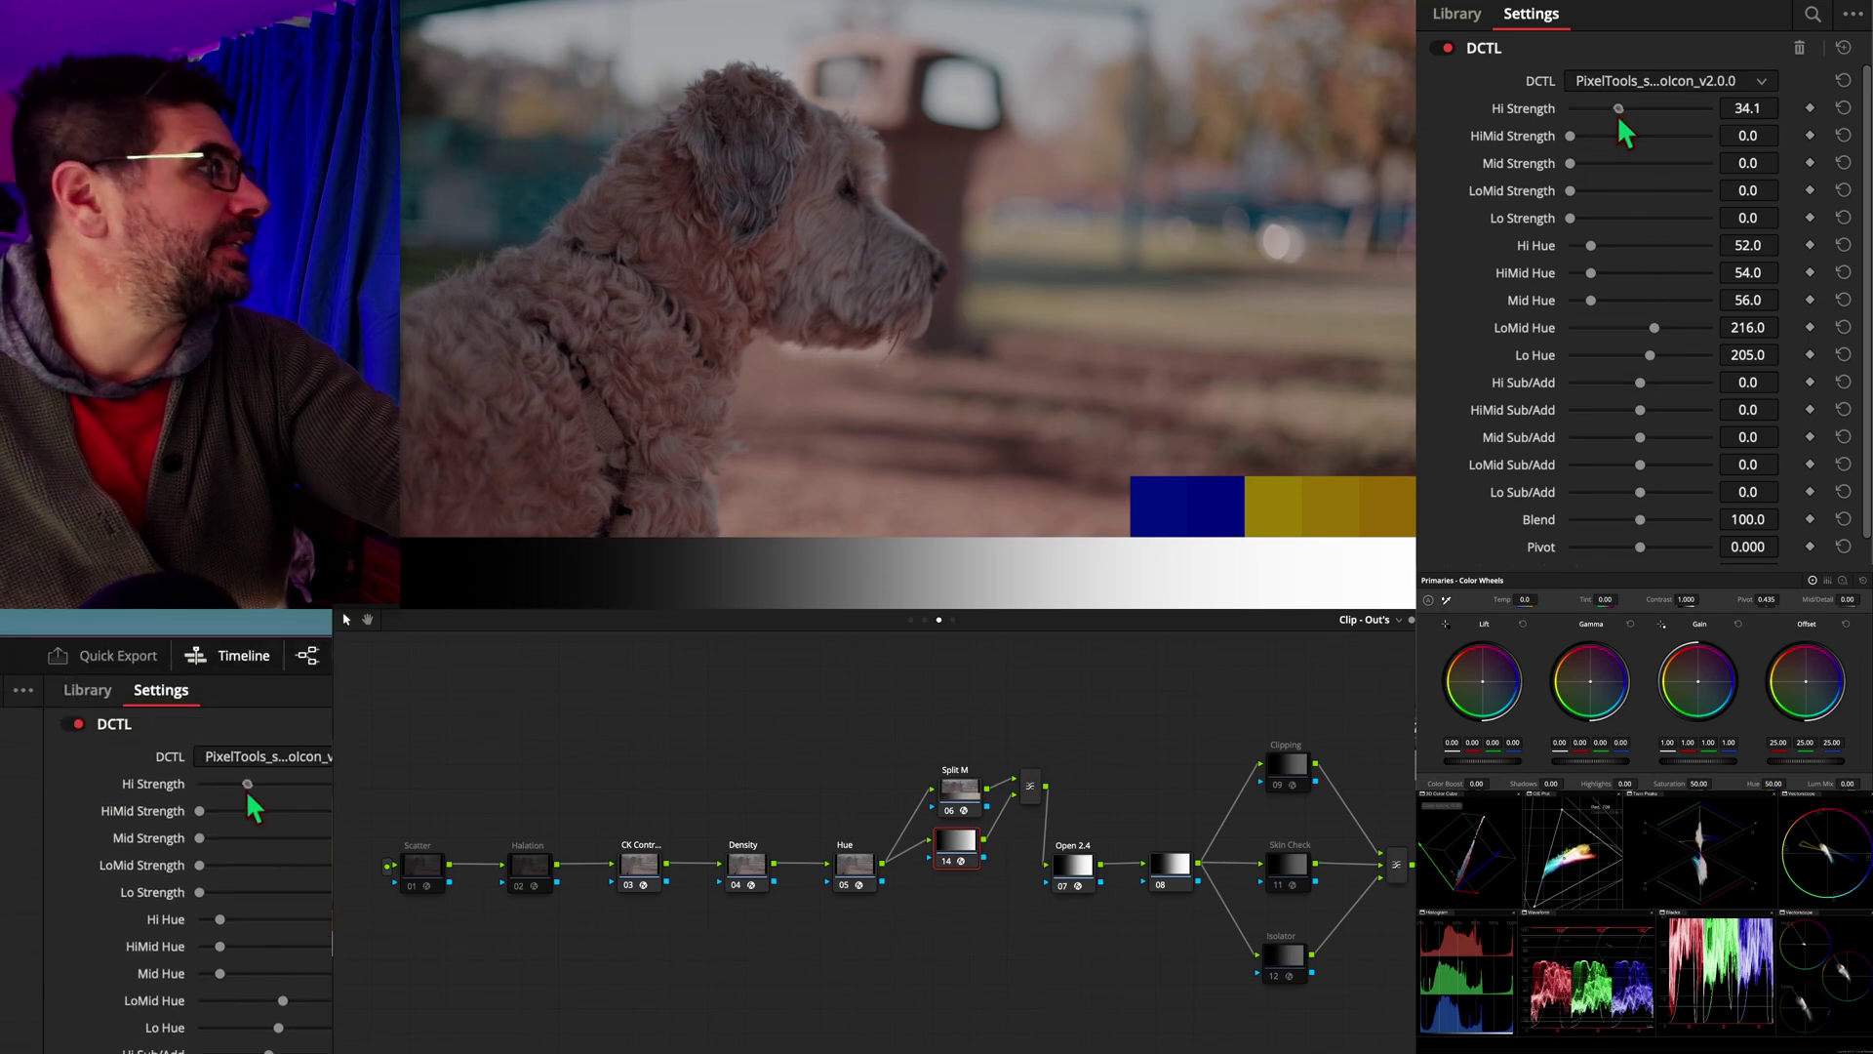
pyautogui.scroll(-5, 1639, 293)
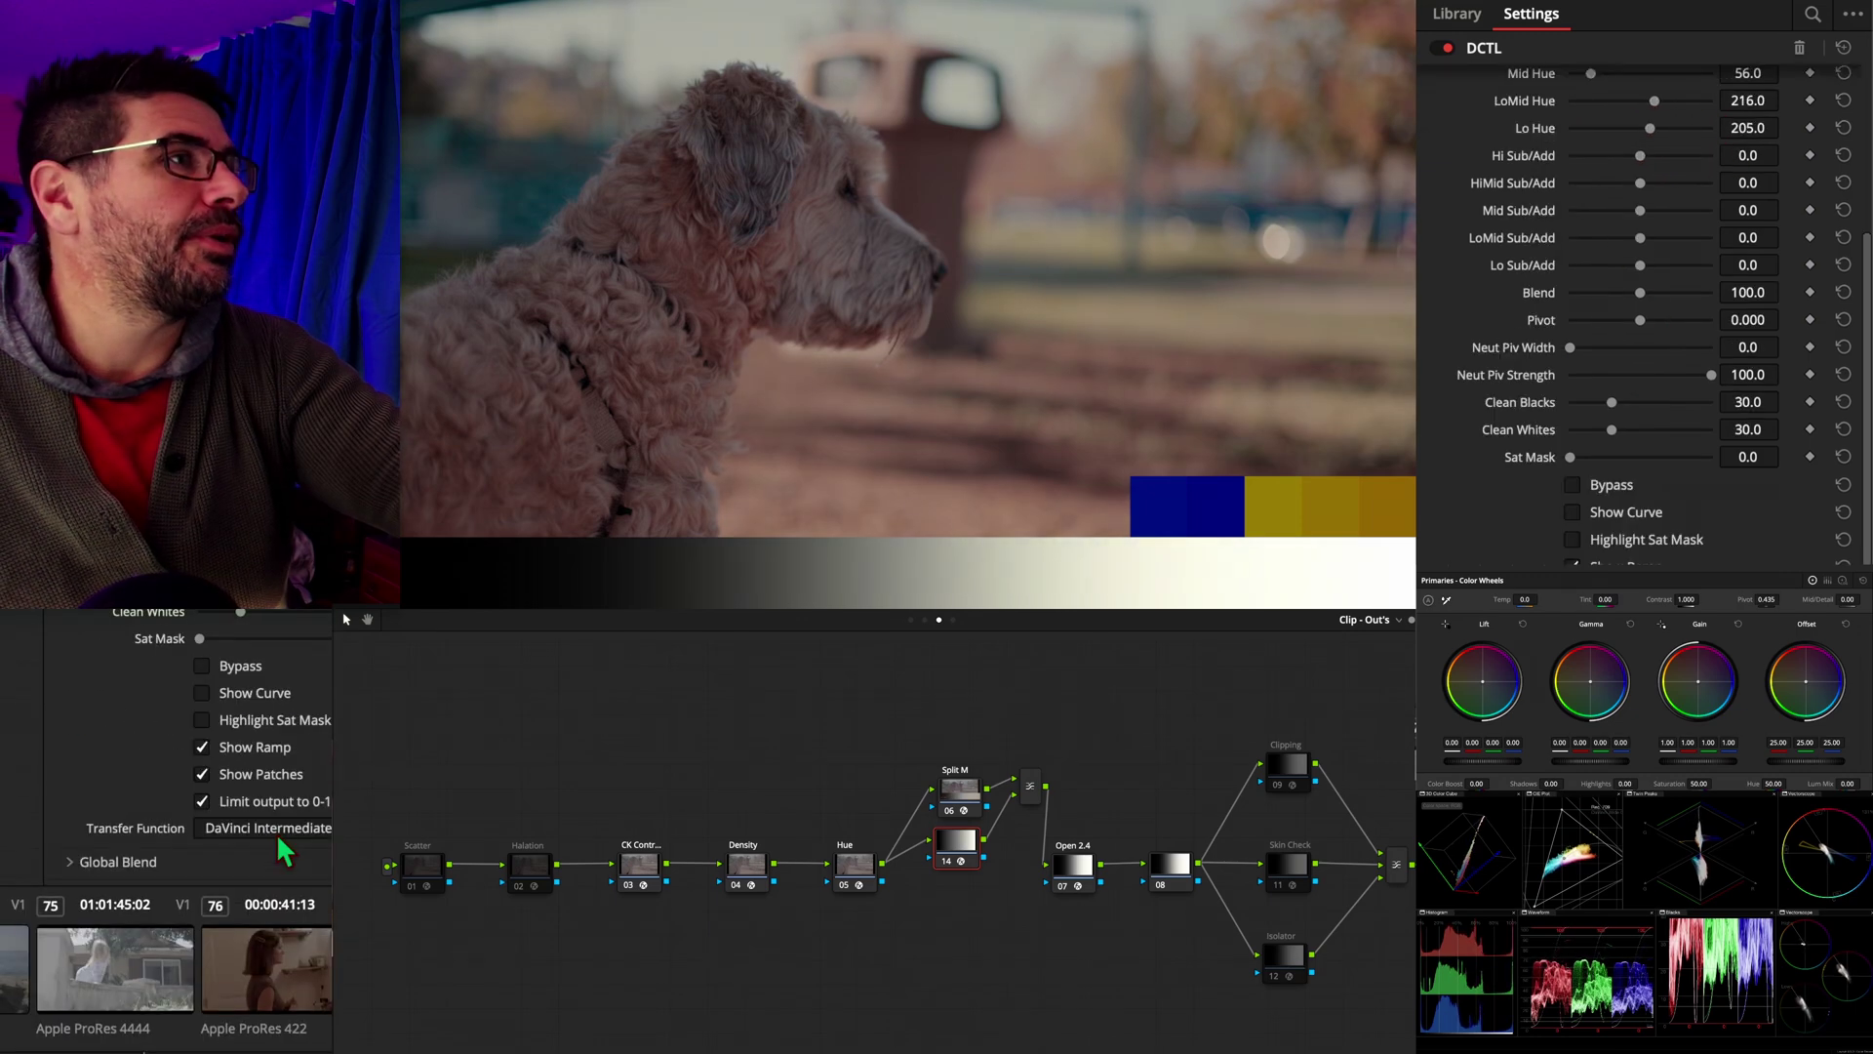
pyautogui.click(262, 835)
pyautogui.scroll(5, 1639, 390)
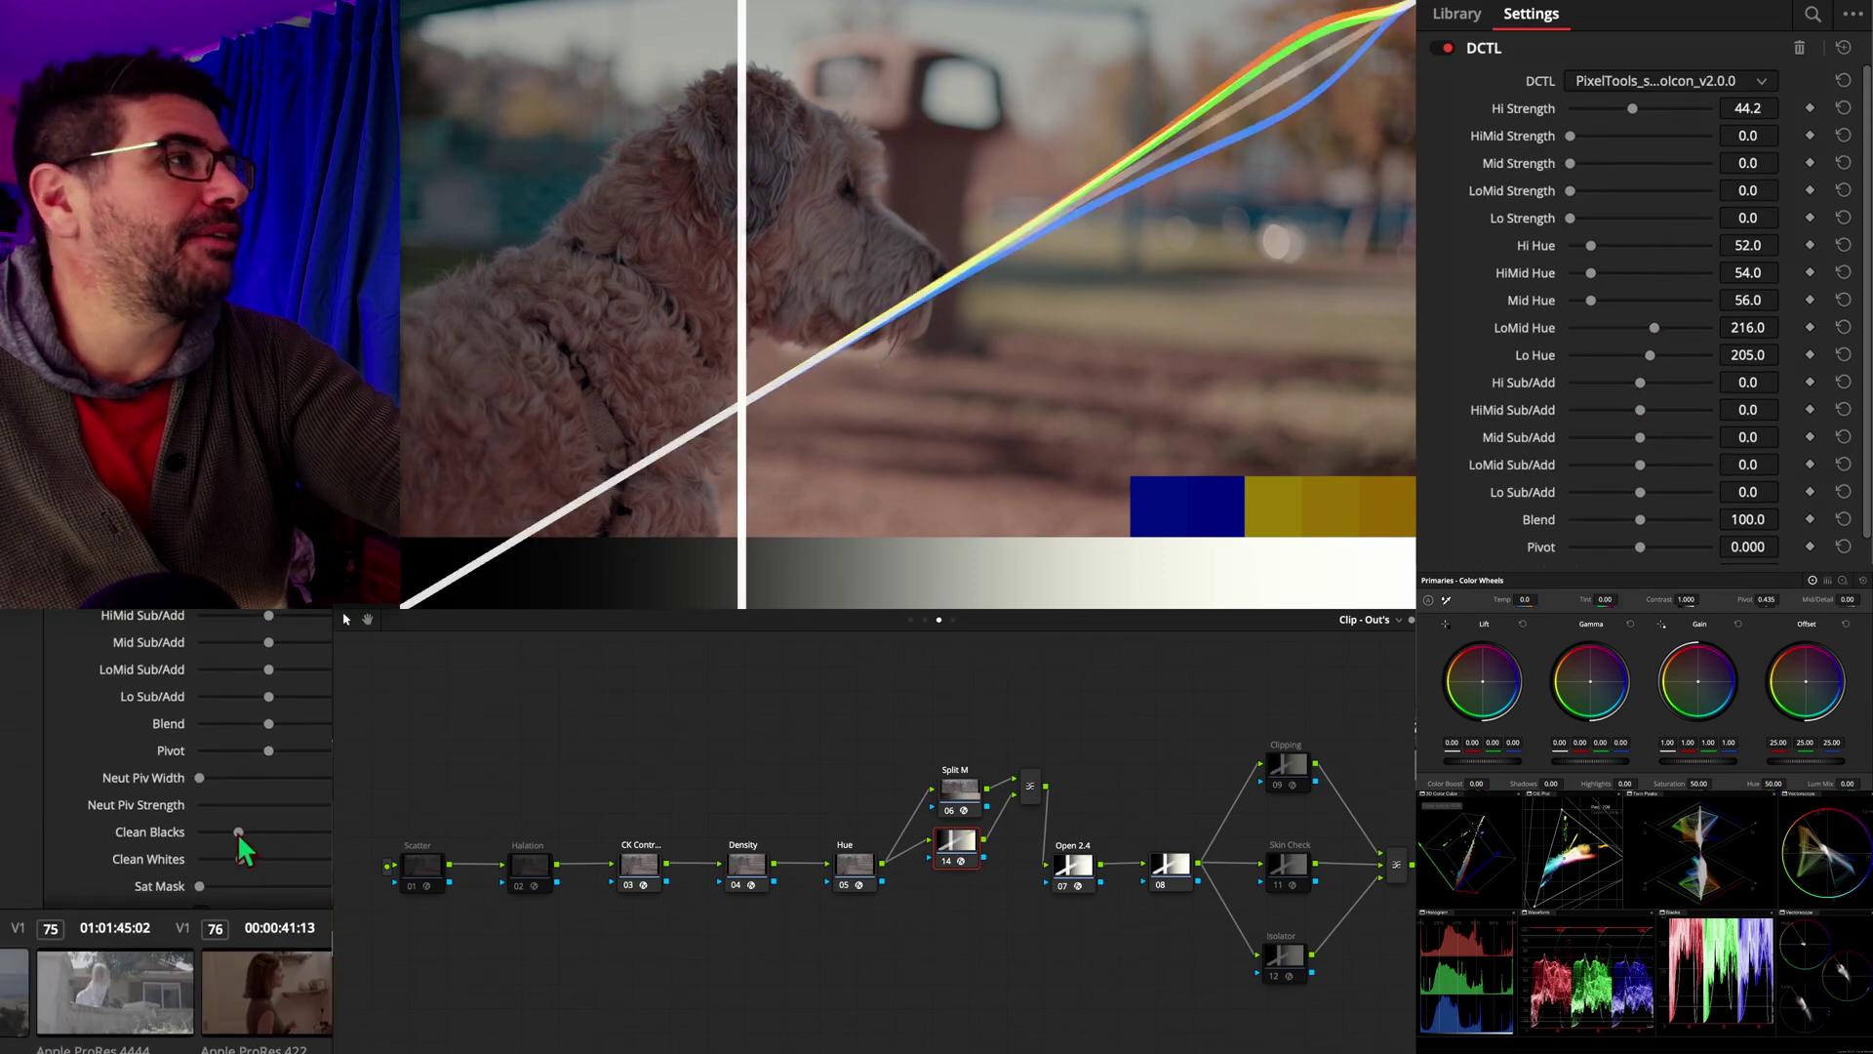
pyautogui.moveTo(240, 833); pyautogui.dragTo(180, 833)
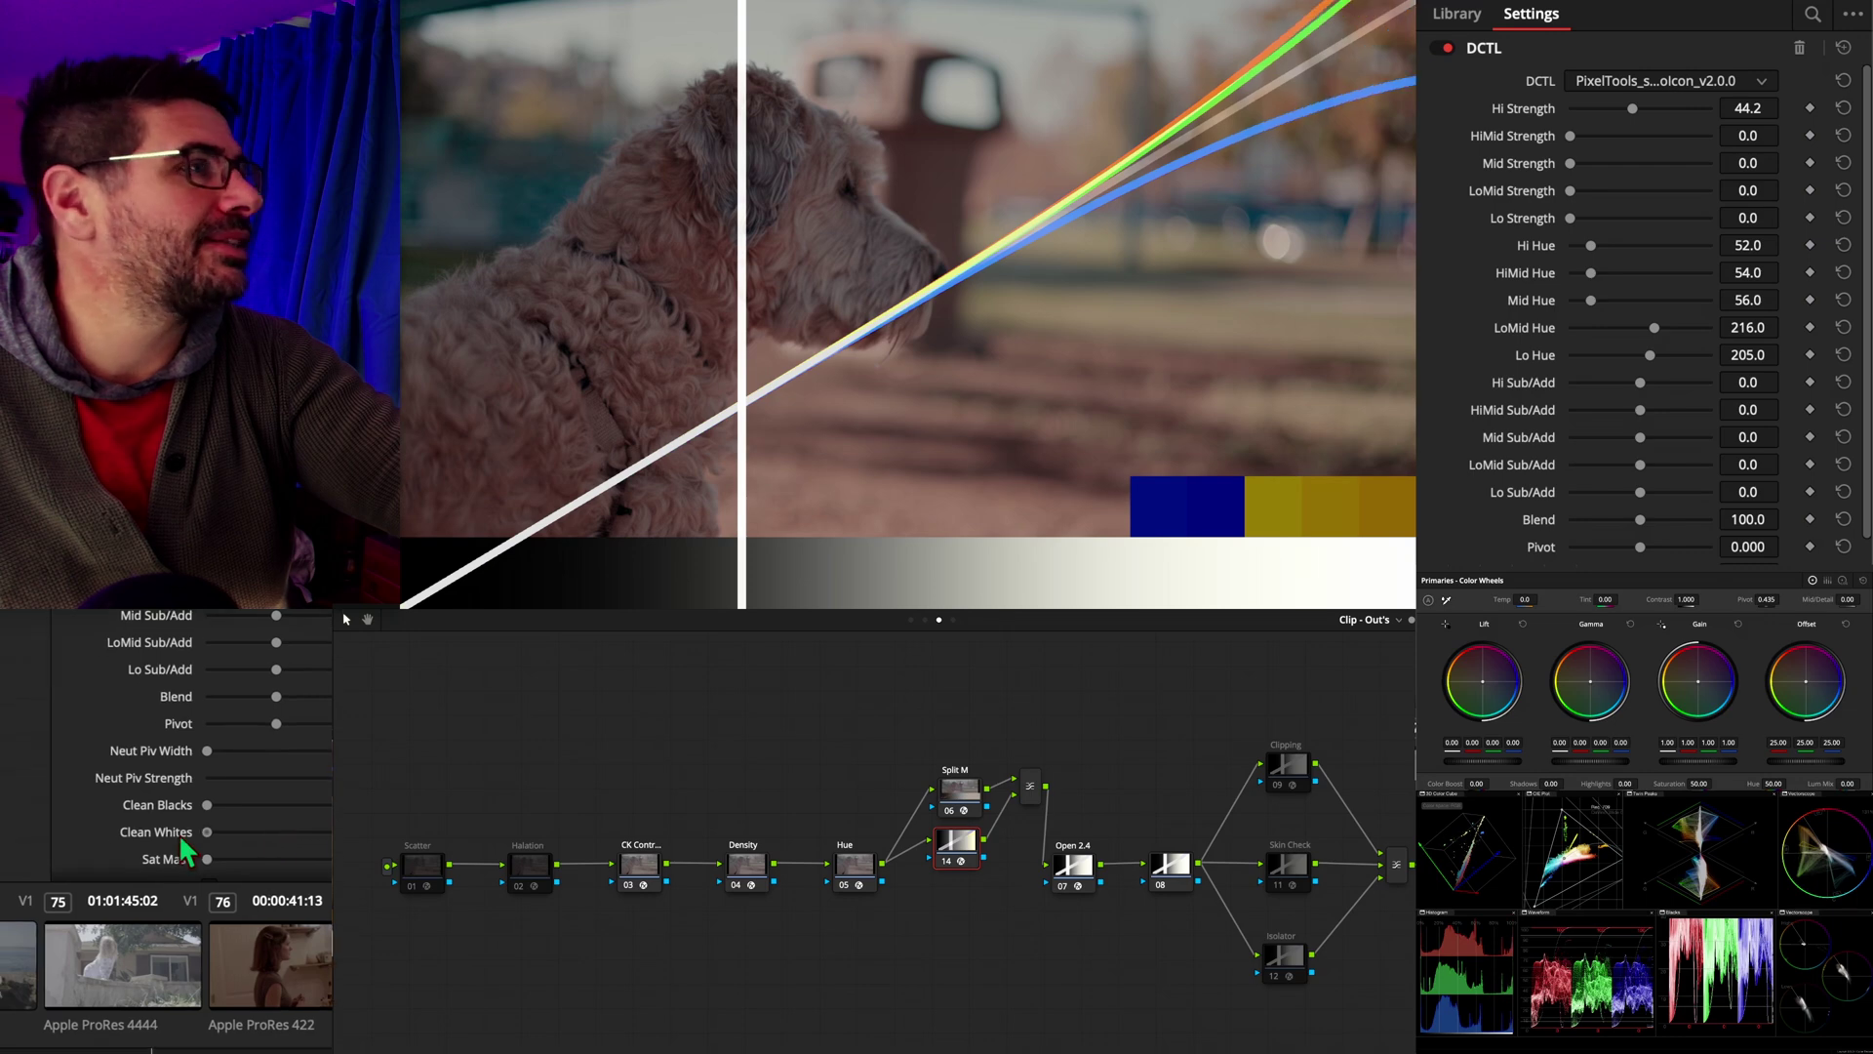
pyautogui.moveTo(1647, 136); pyautogui.dragTo(1598, 251)
# Load RGB_Advanced_NoIcon, zero Clean Blacks and Clean Whites, show the curve, lower Hi R.
pyautogui.click(1622, 84)
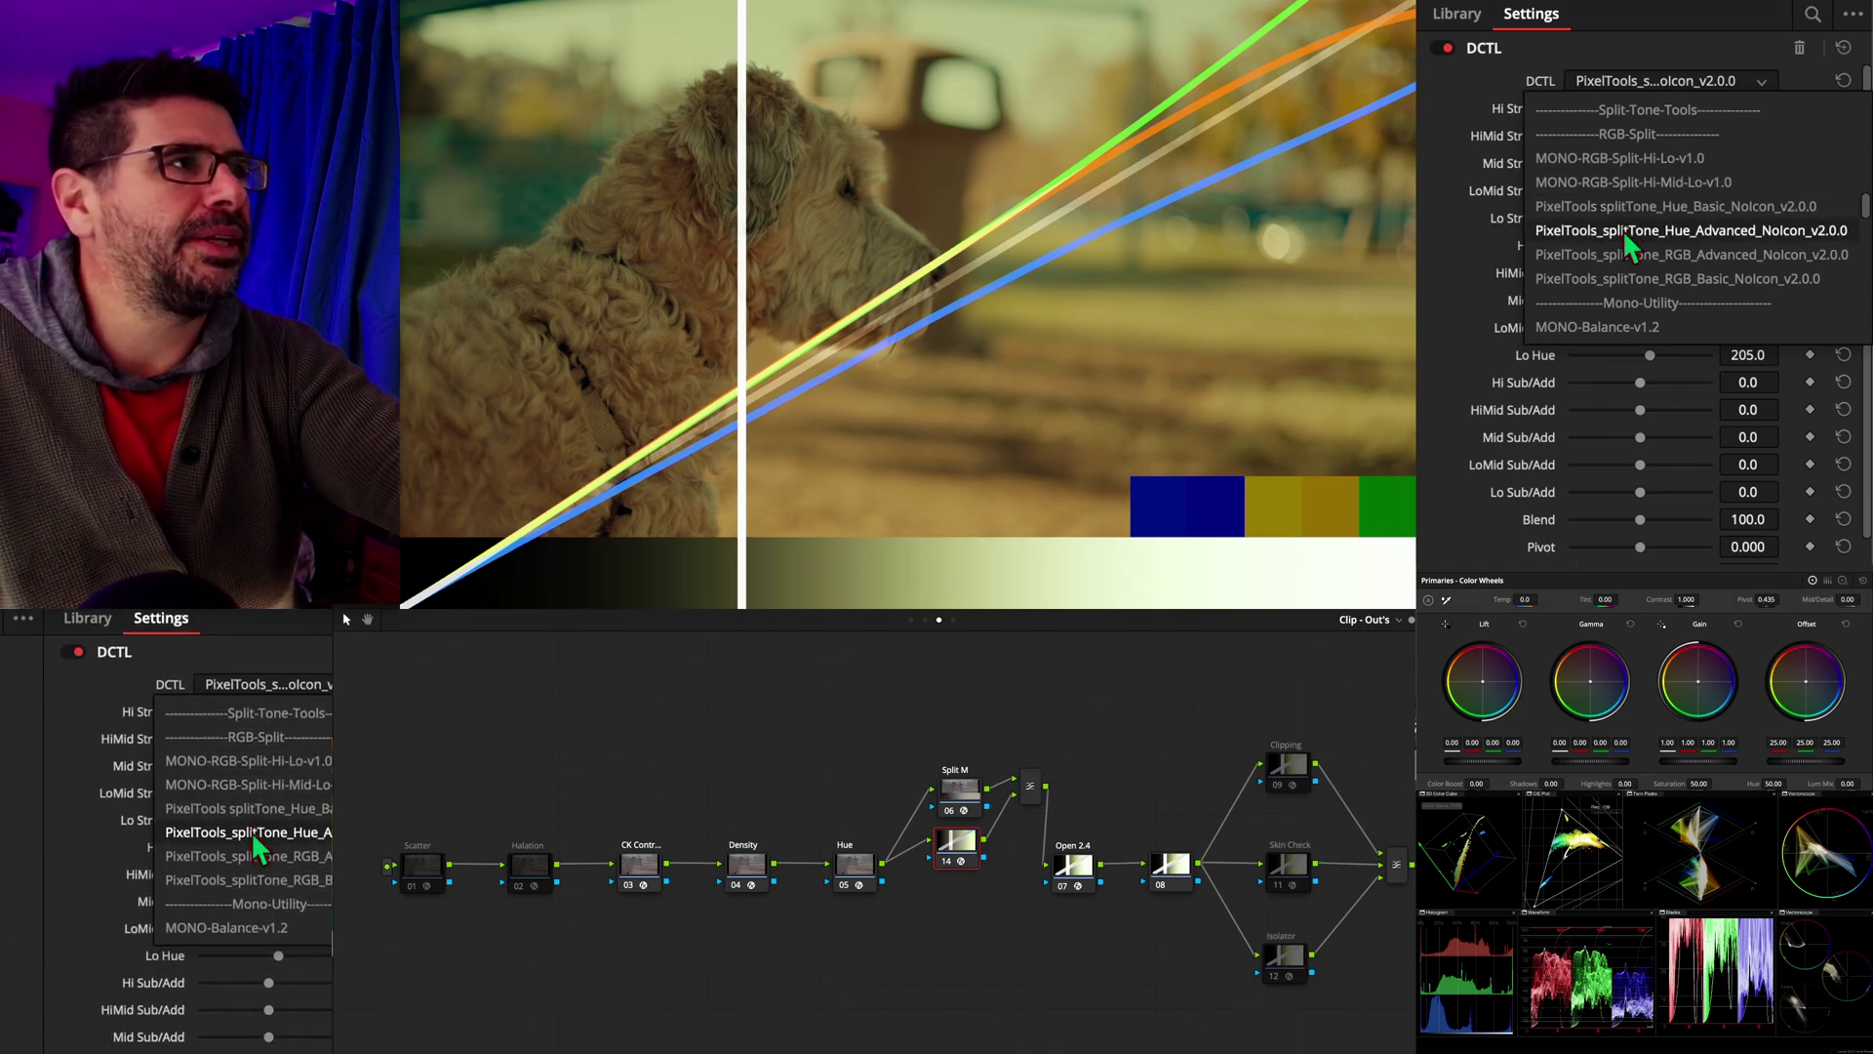
pyautogui.click(1629, 254)
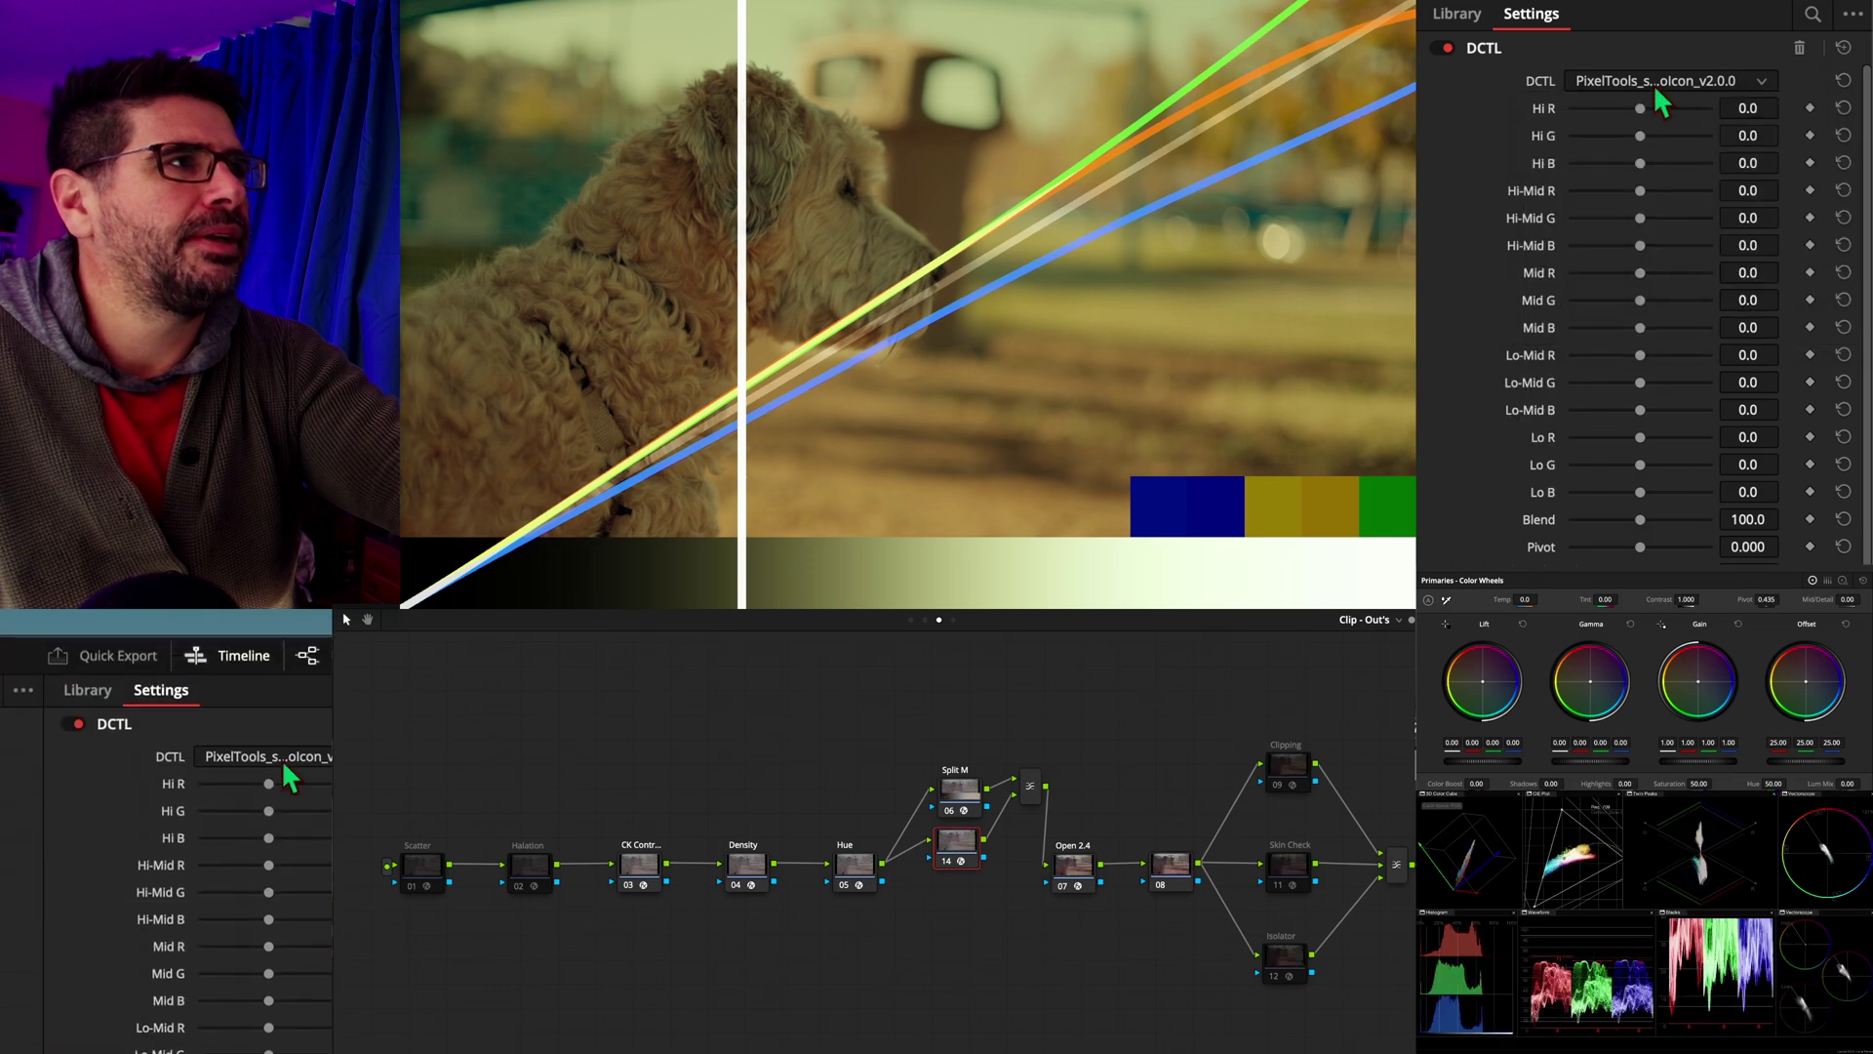
pyautogui.scroll(-5, 1639, 292)
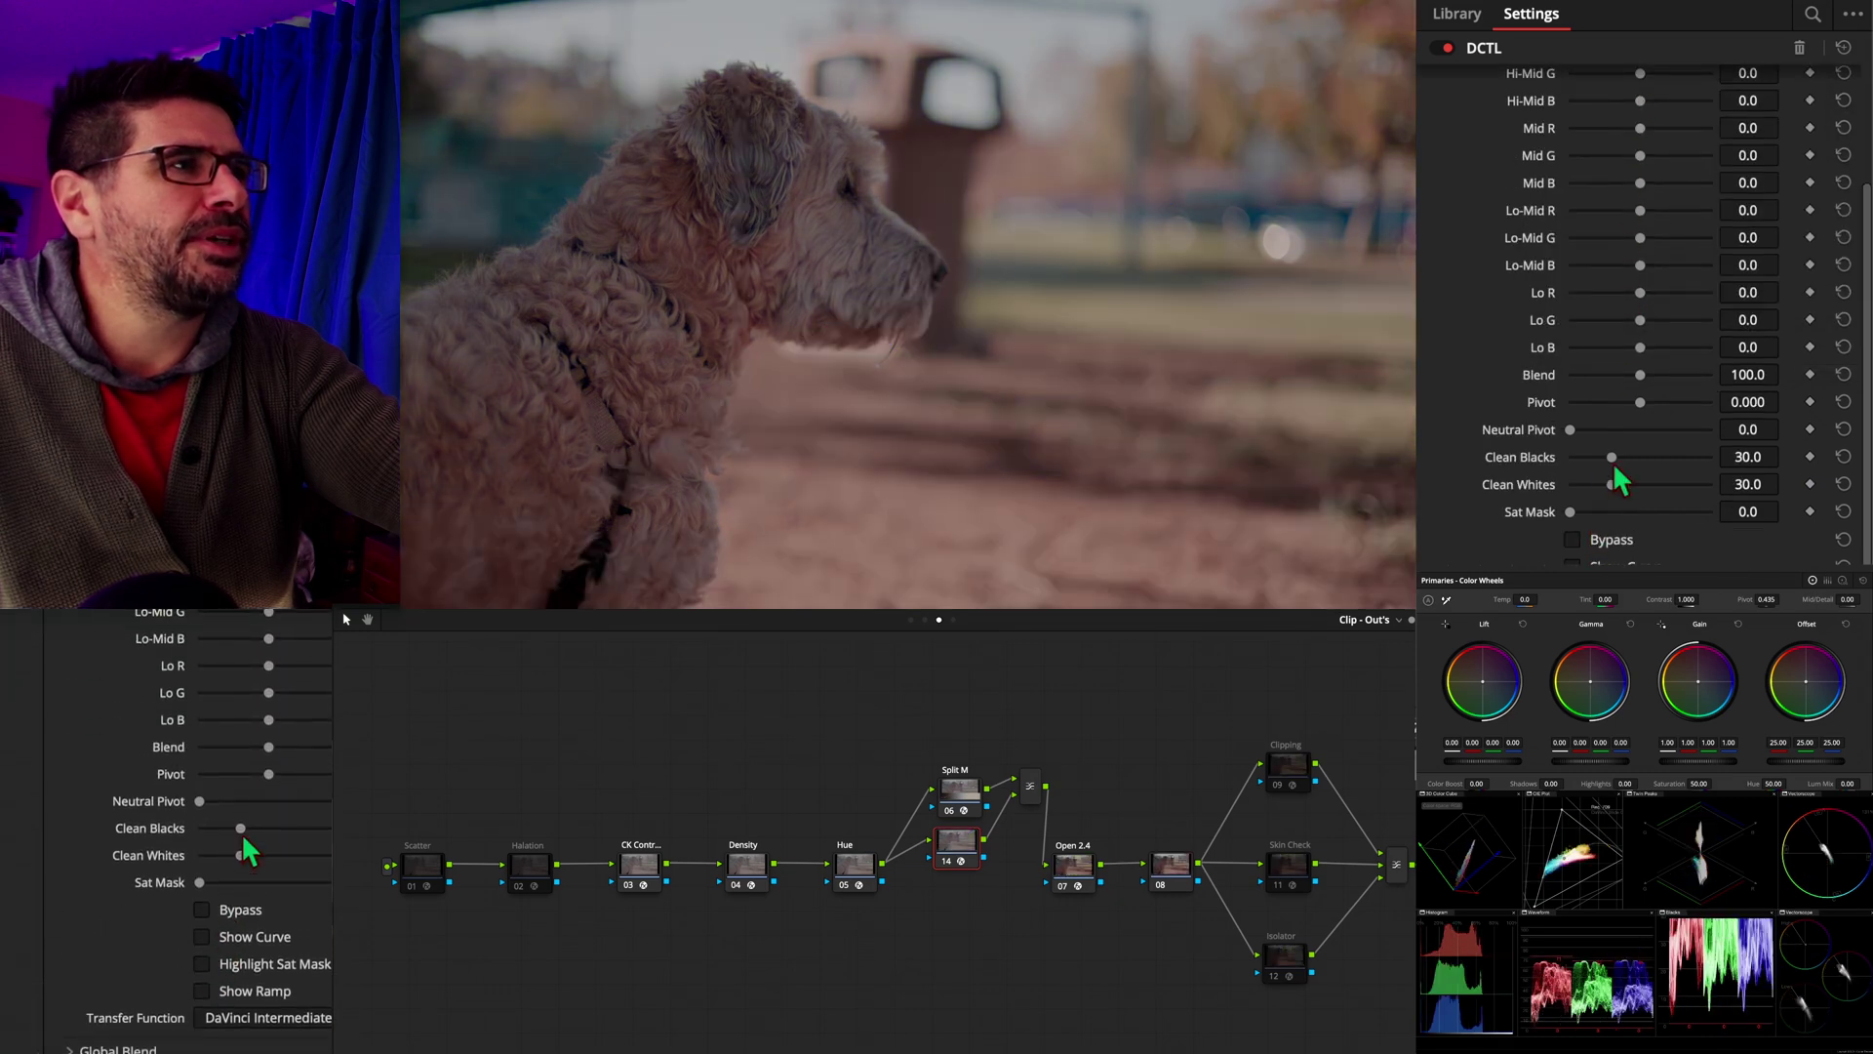
pyautogui.moveTo(1612, 458); pyautogui.dragTo(1569, 459)
pyautogui.moveTo(1609, 484); pyautogui.dragTo(1559, 485)
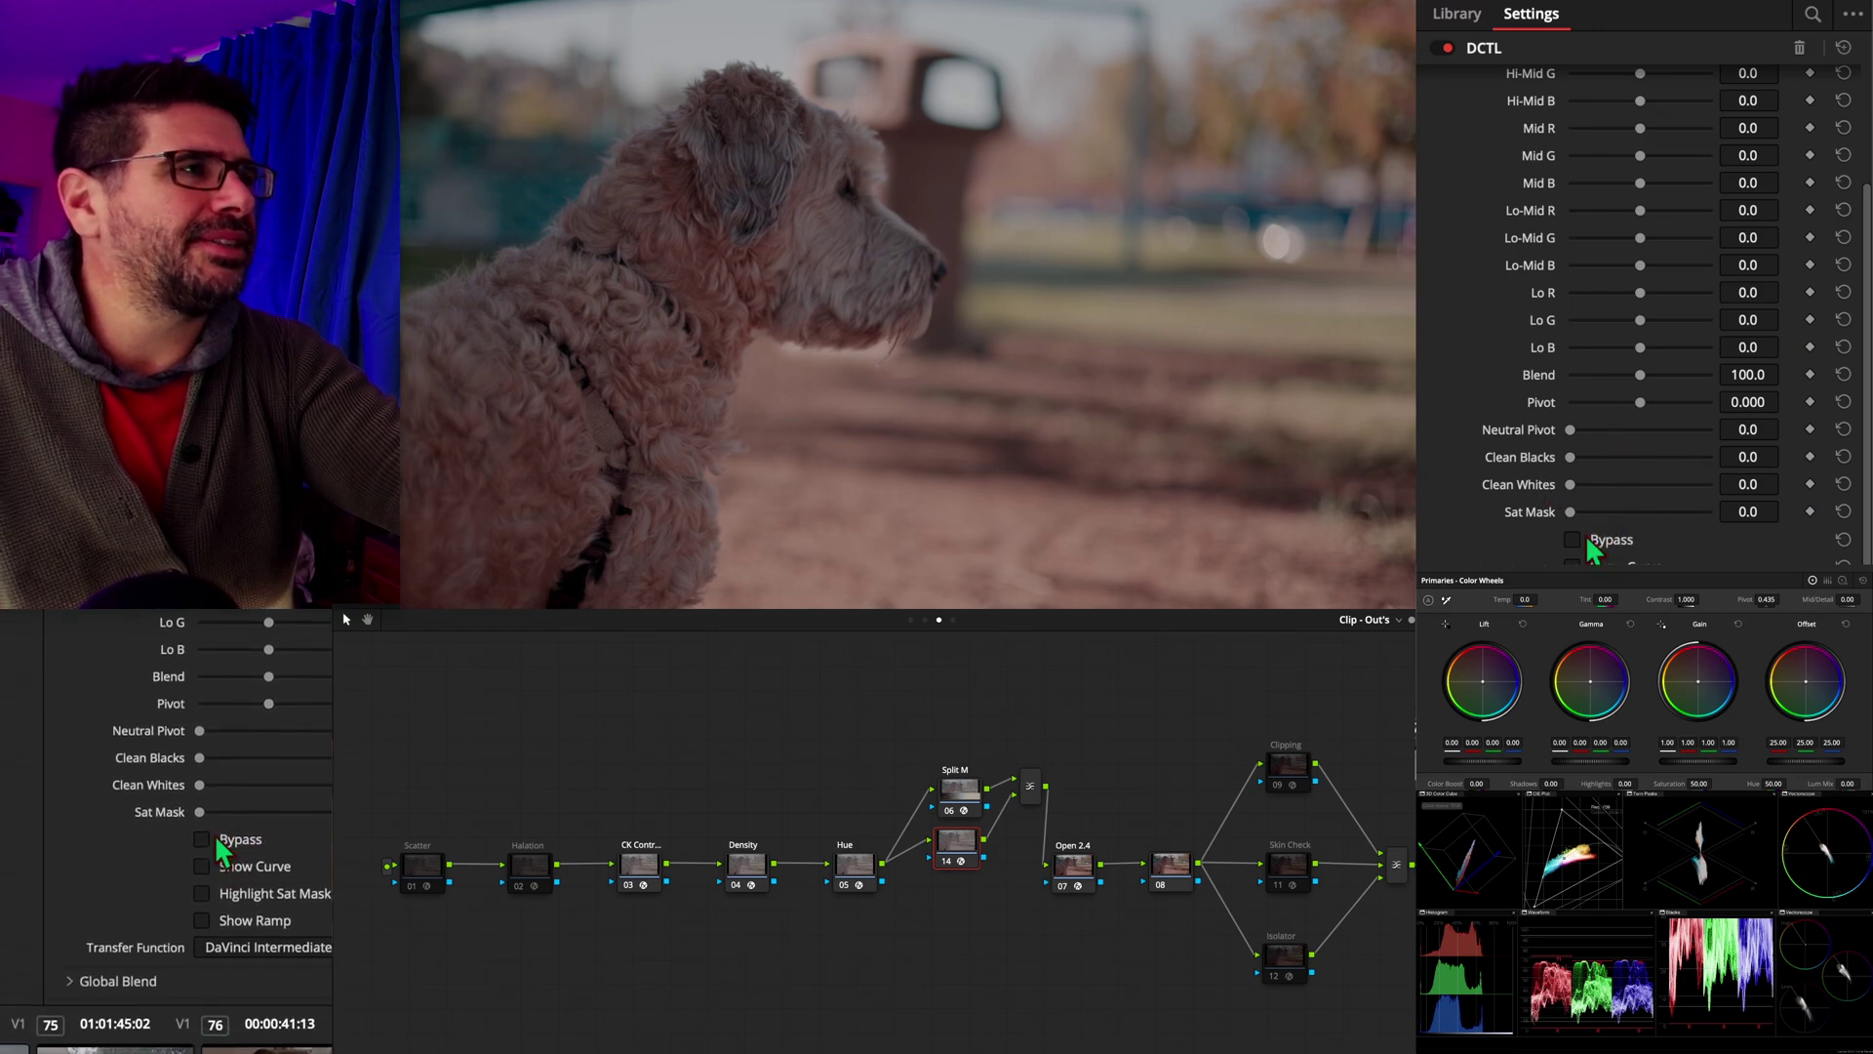
pyautogui.click(1595, 564)
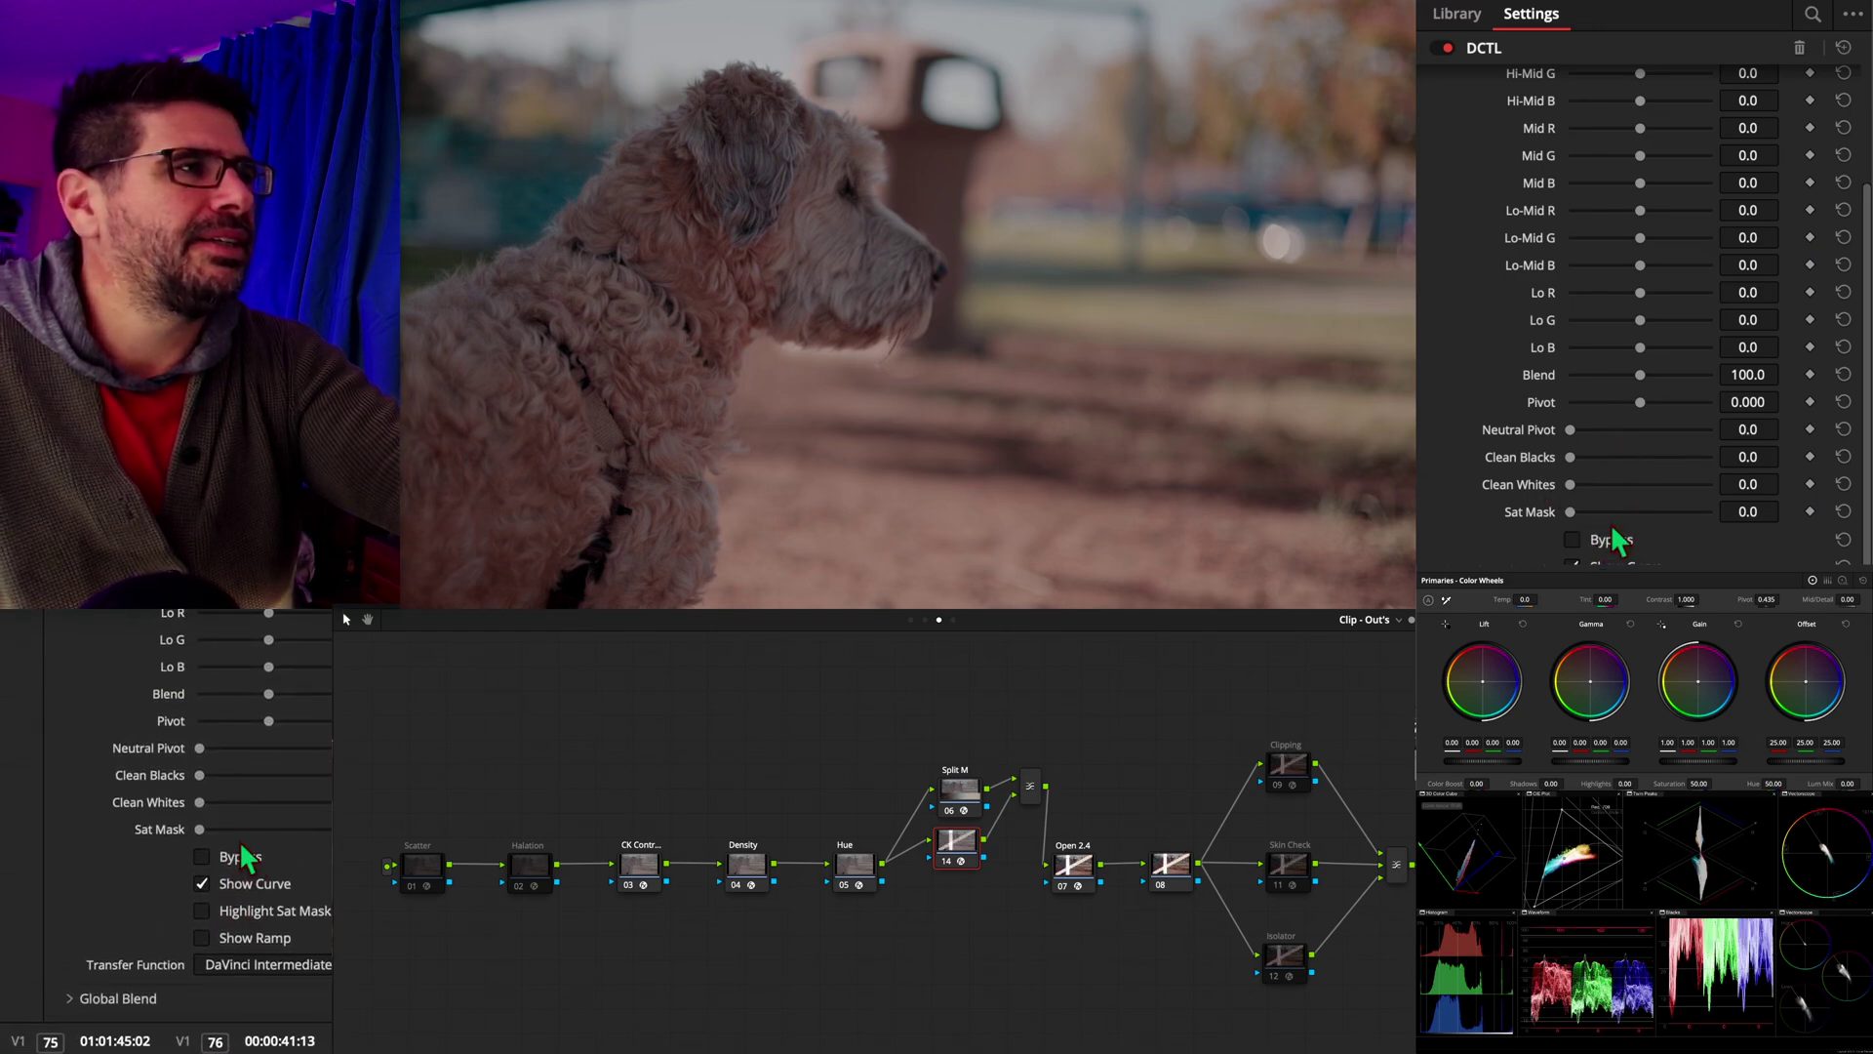
pyautogui.scroll(5, 1620, 488)
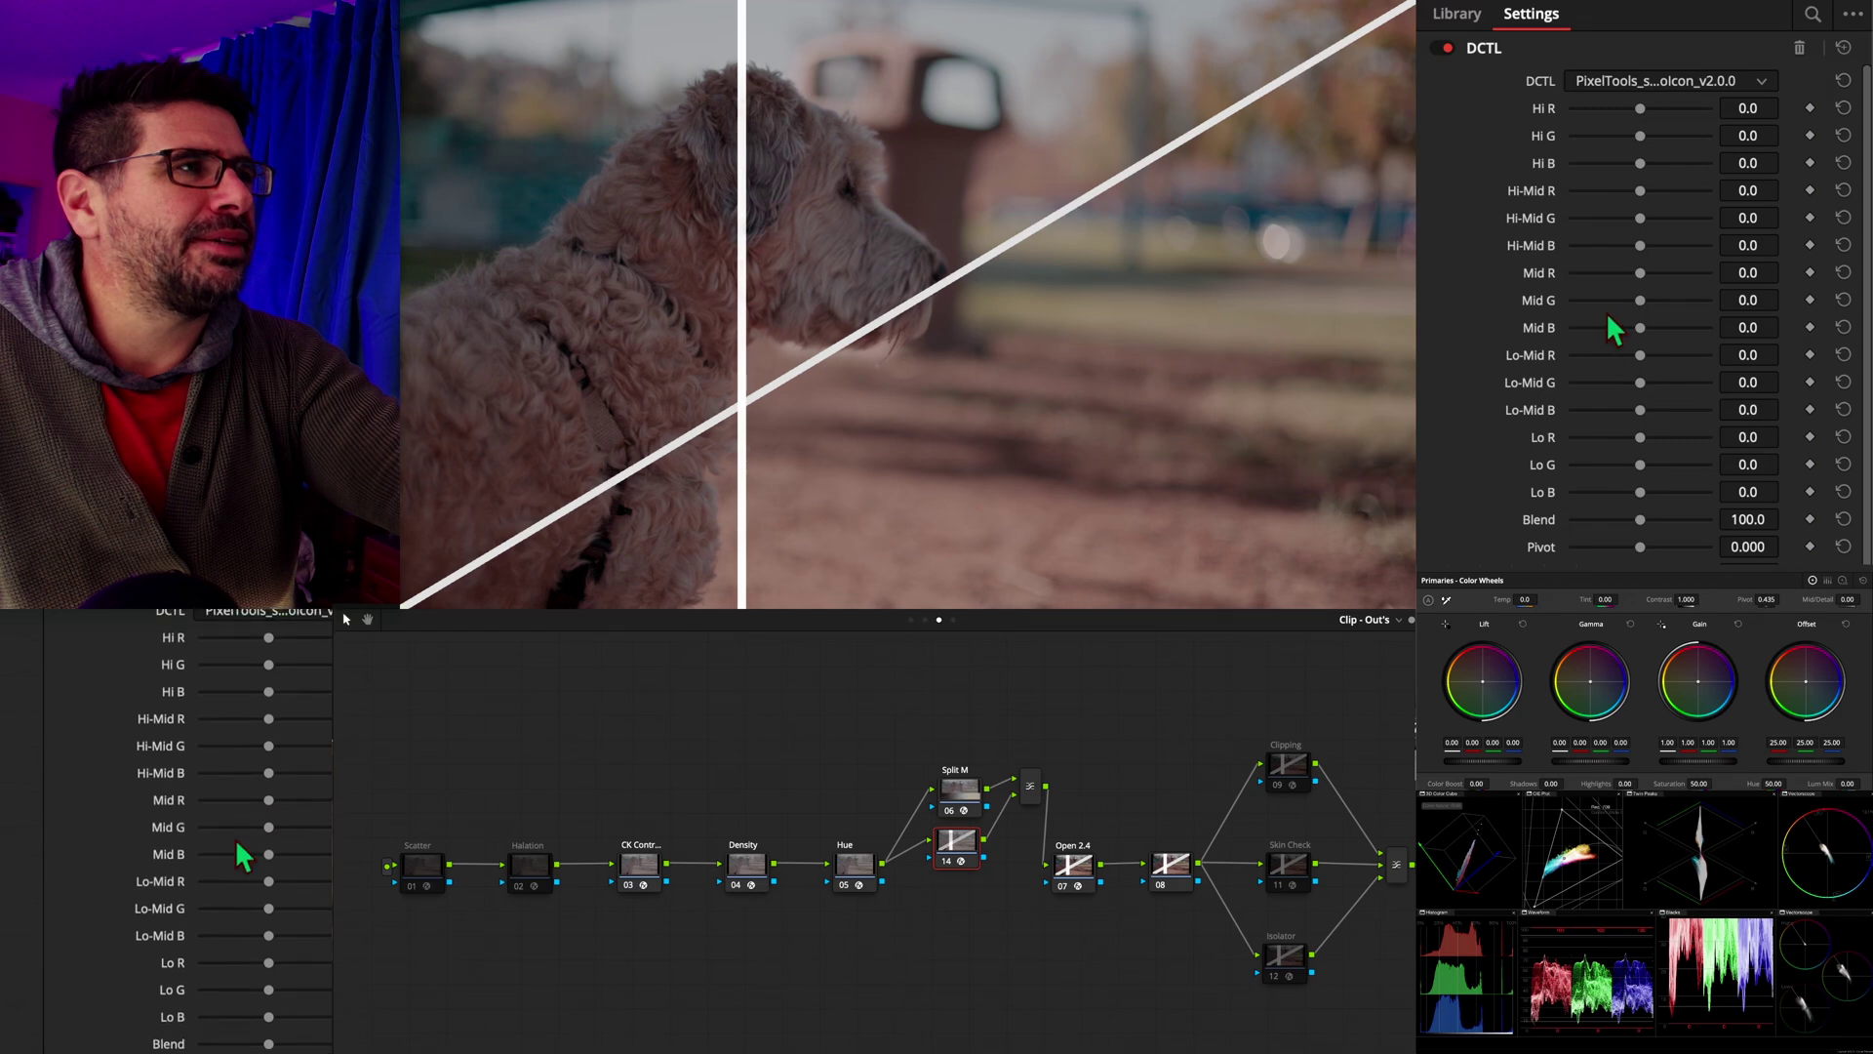
pyautogui.moveTo(1663, 112); pyautogui.dragTo(1581, 165)
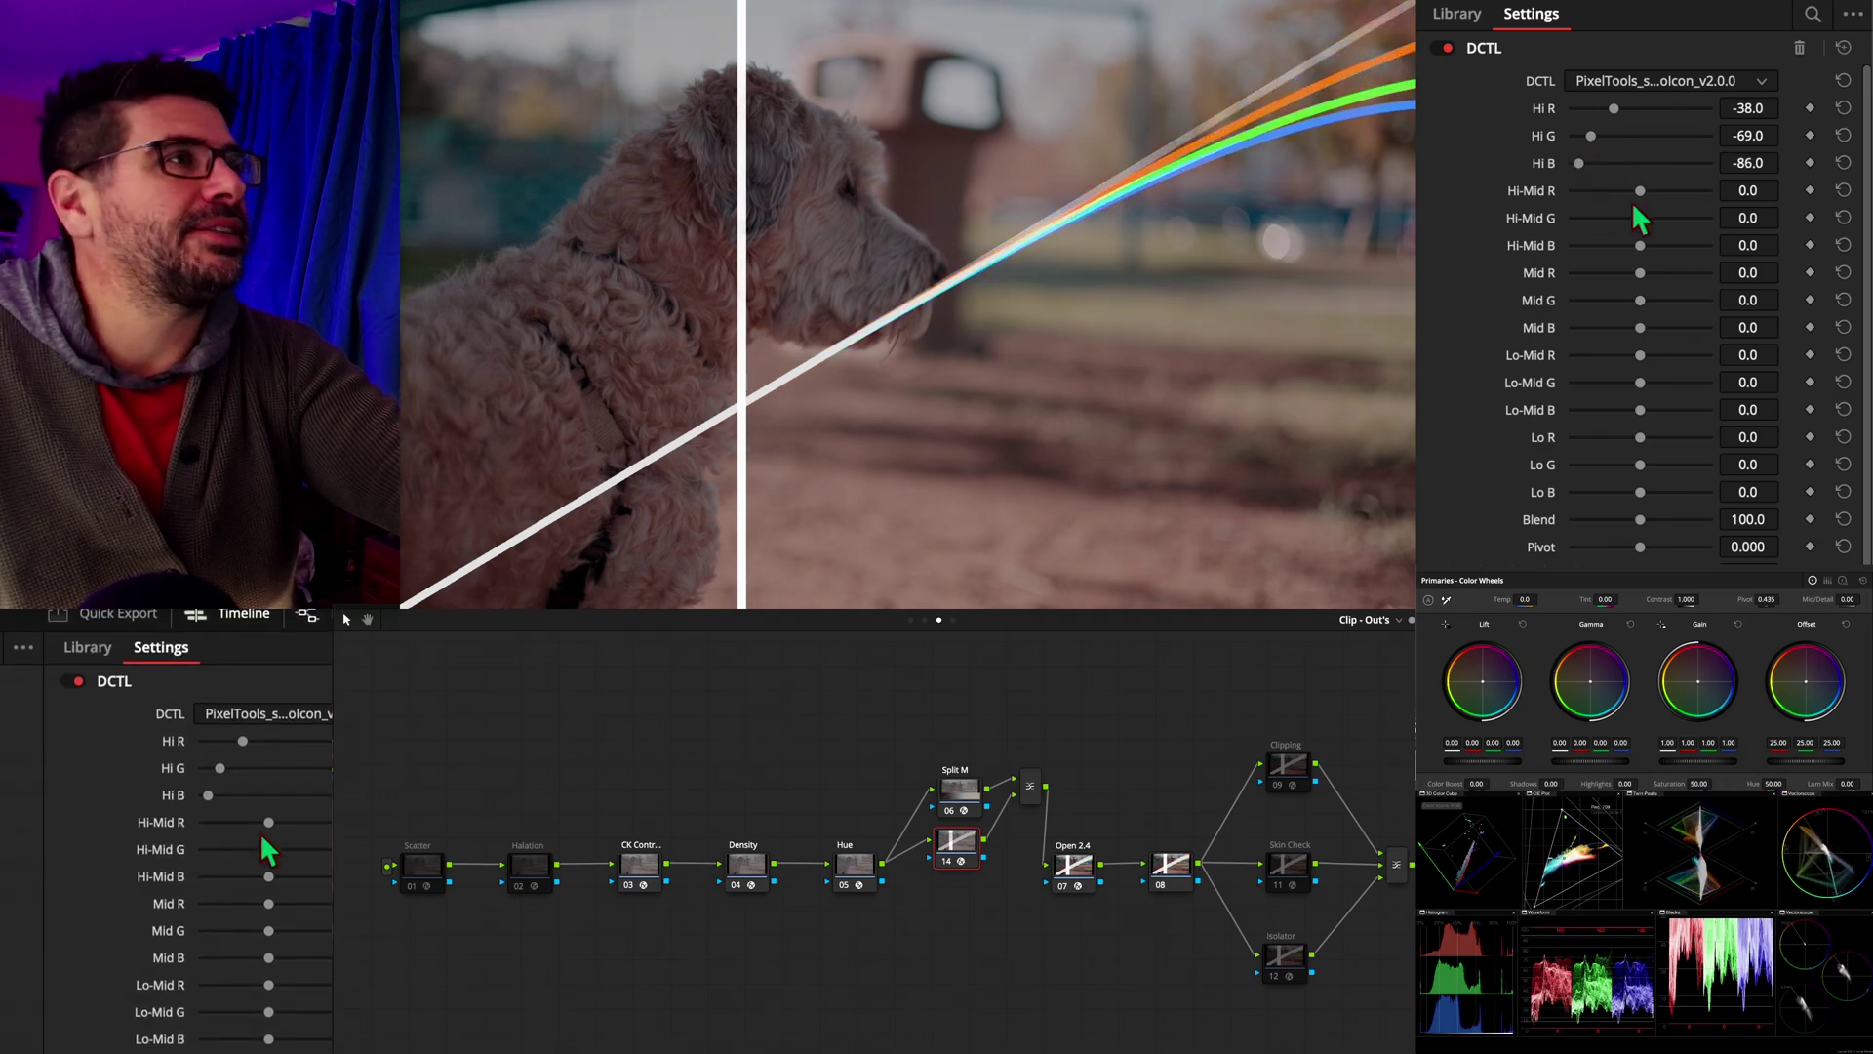
# Lift the hi-mids toward red: Hi-Mid R 72.1, G 27.2, B 19.4.
pyautogui.moveTo(1640, 191); pyautogui.dragTo(1690, 197)
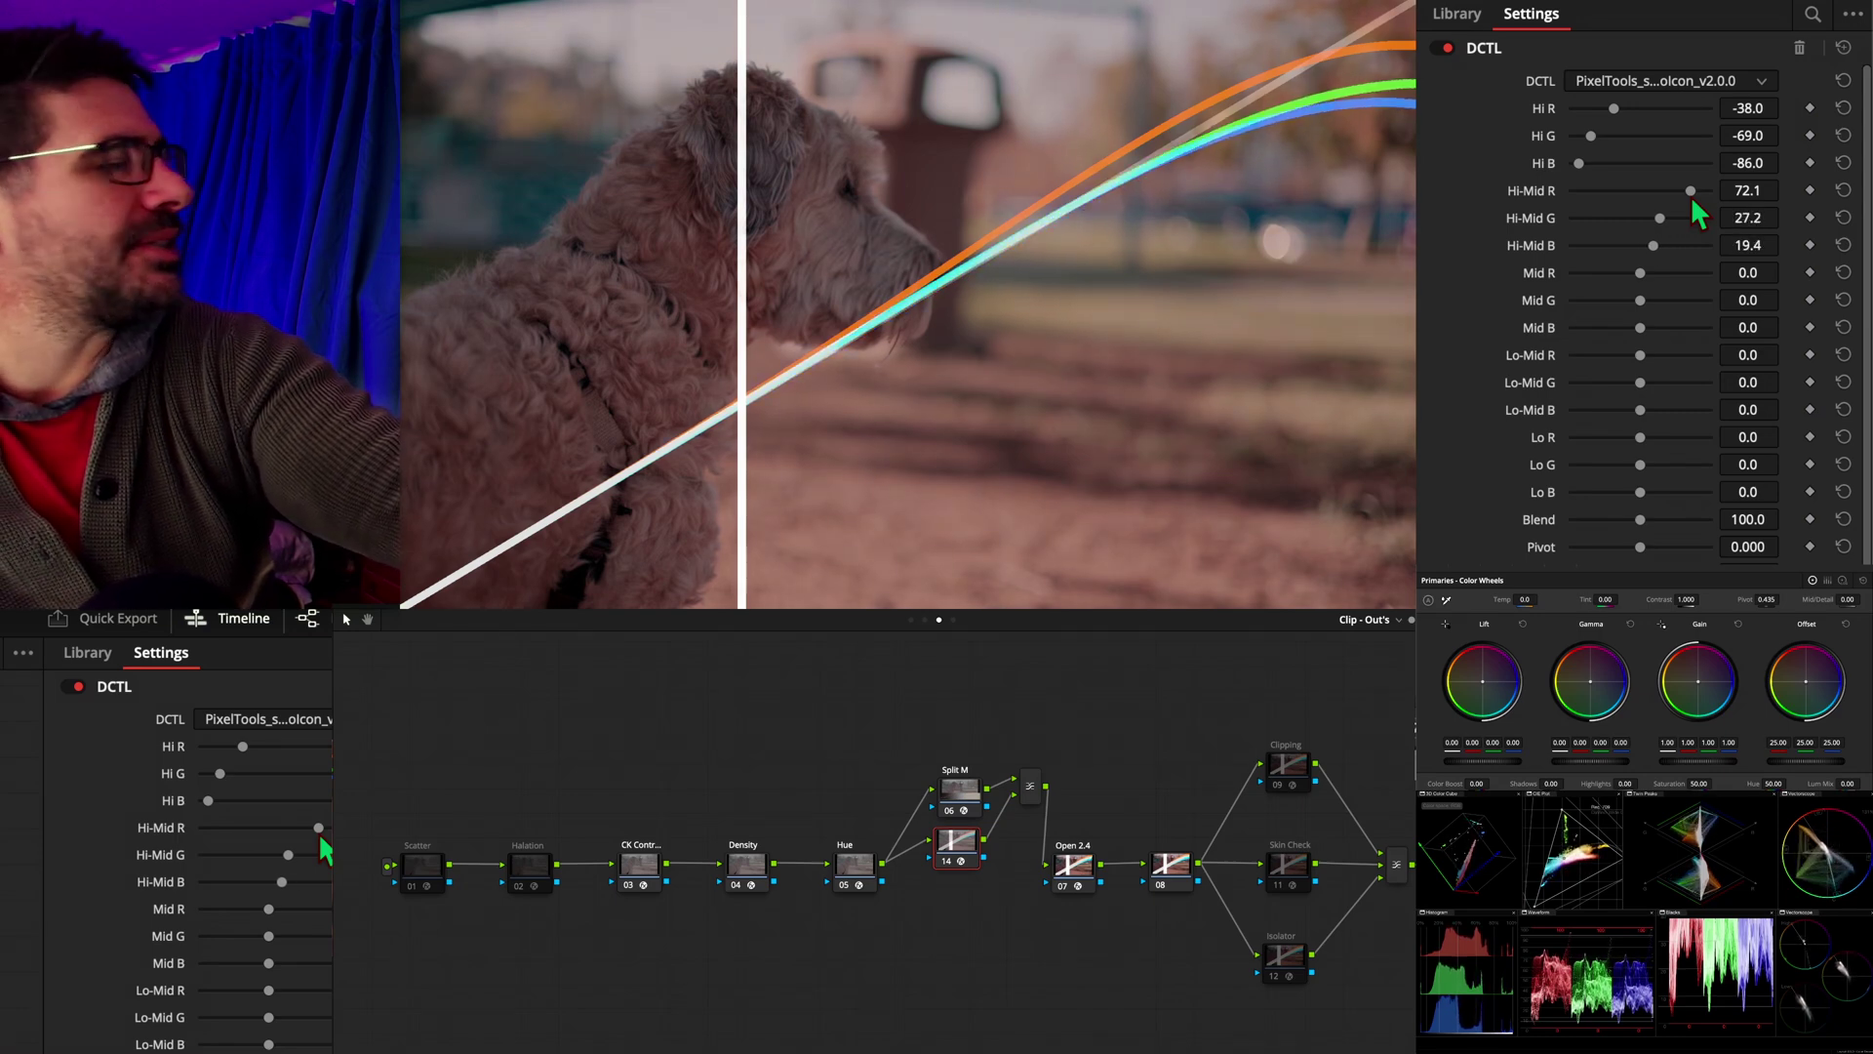
# Set Lo-Mid RGB to -79.1/-47.1/-1.9 and Lo RGB to 60.5/72.0/-78.9.
pyautogui.scroll(-3, 1689, 195)
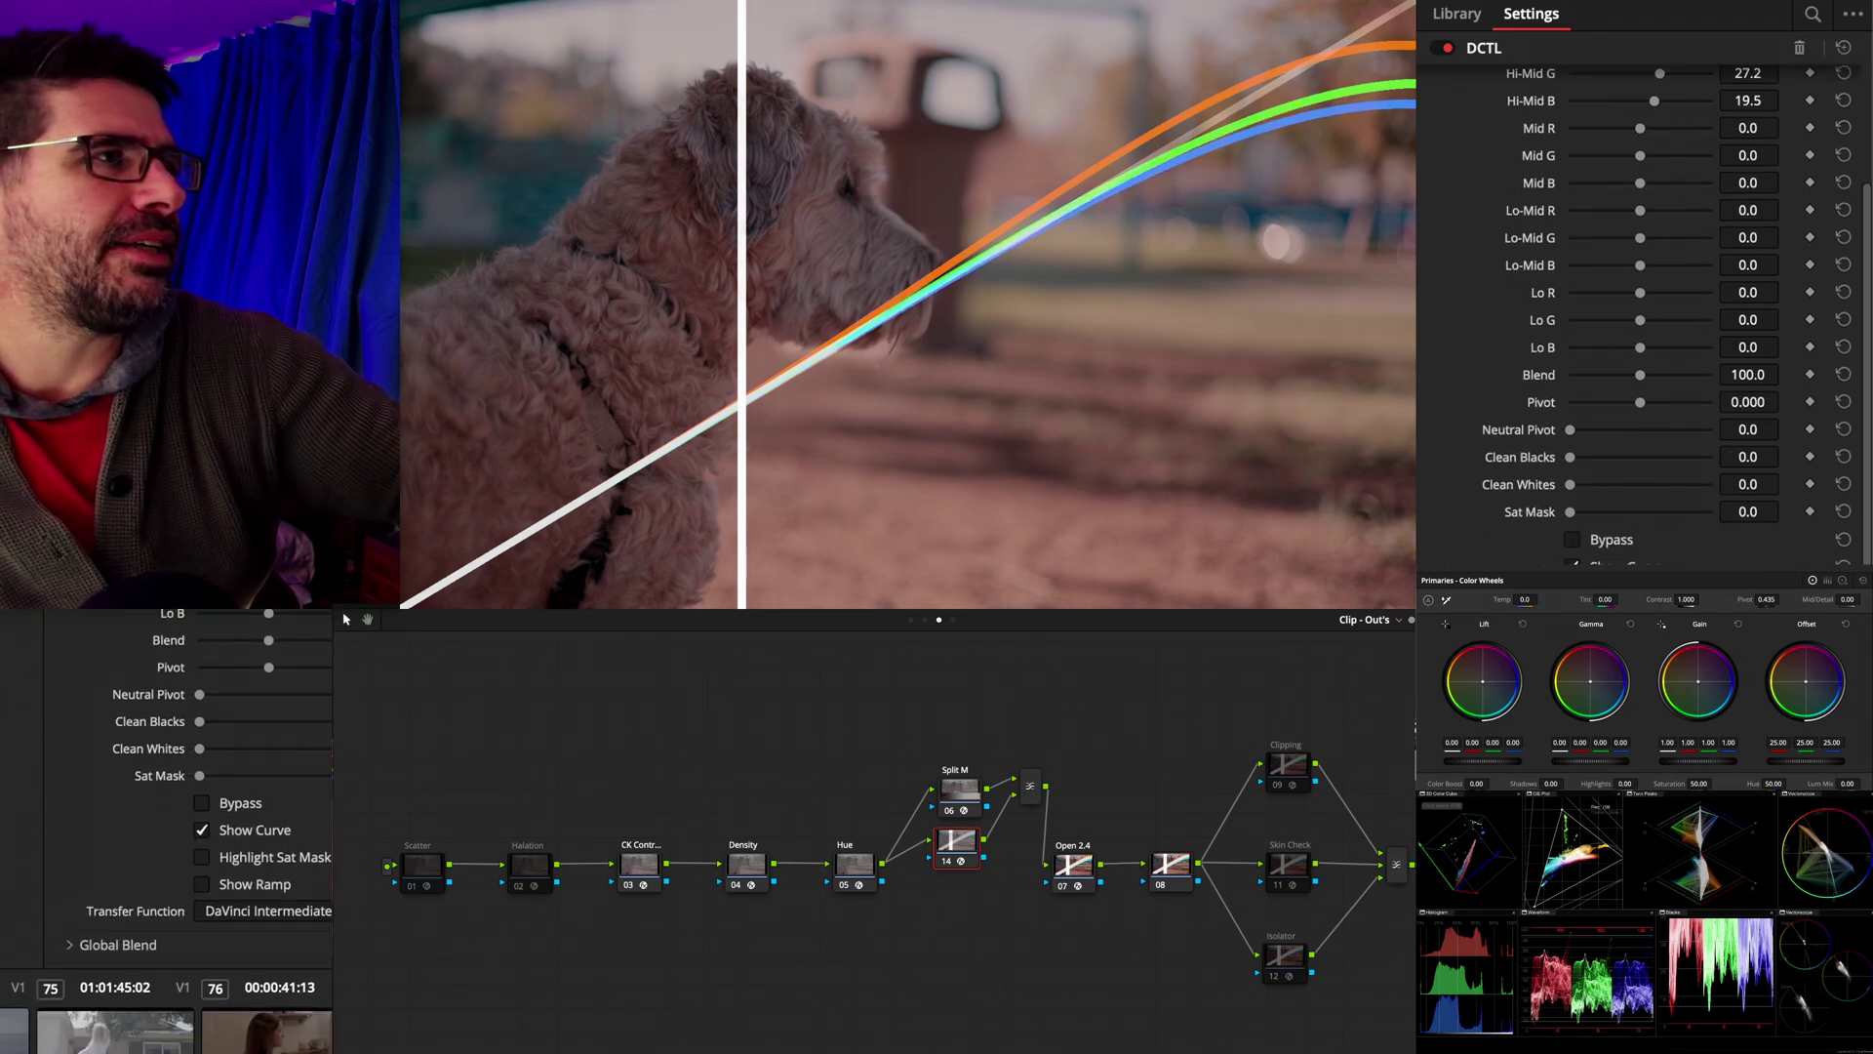
pyautogui.scroll(-1, 203, 835)
pyautogui.scroll(1, 234, 835)
pyautogui.scroll(-1, 237, 833)
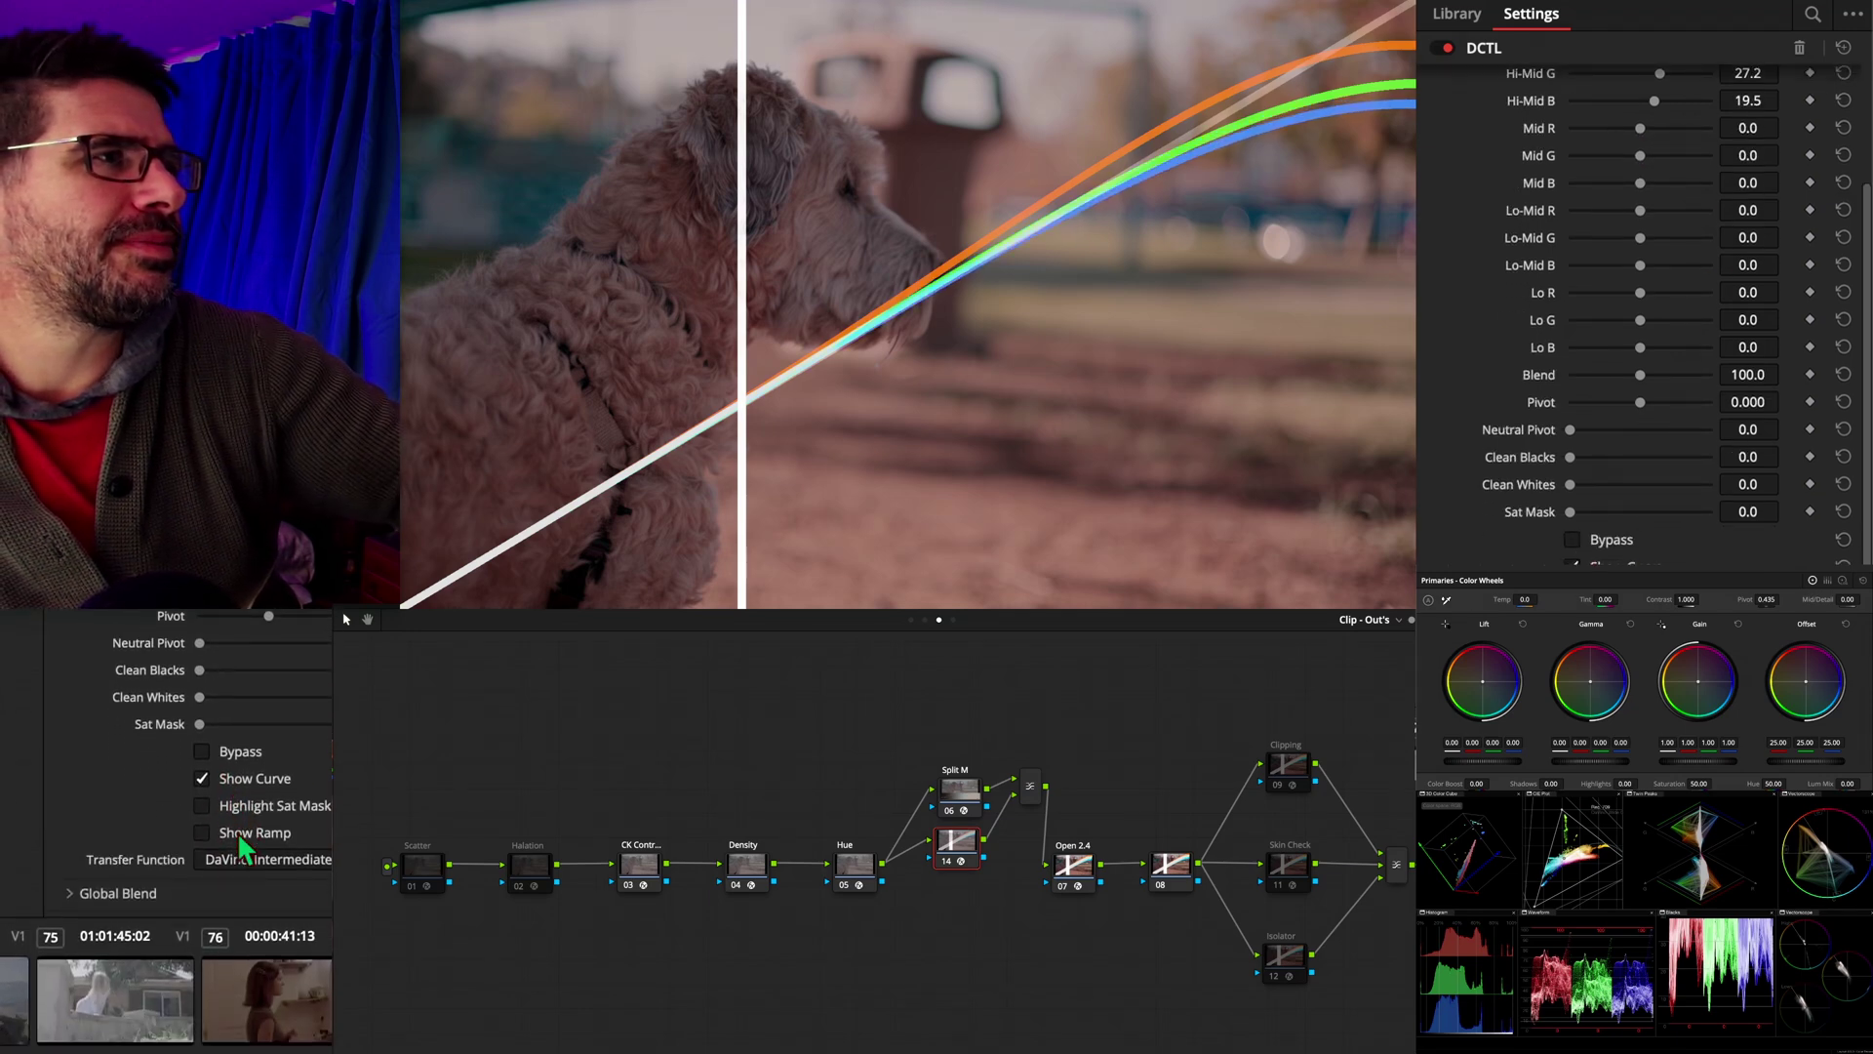
pyautogui.scroll(5, 238, 833)
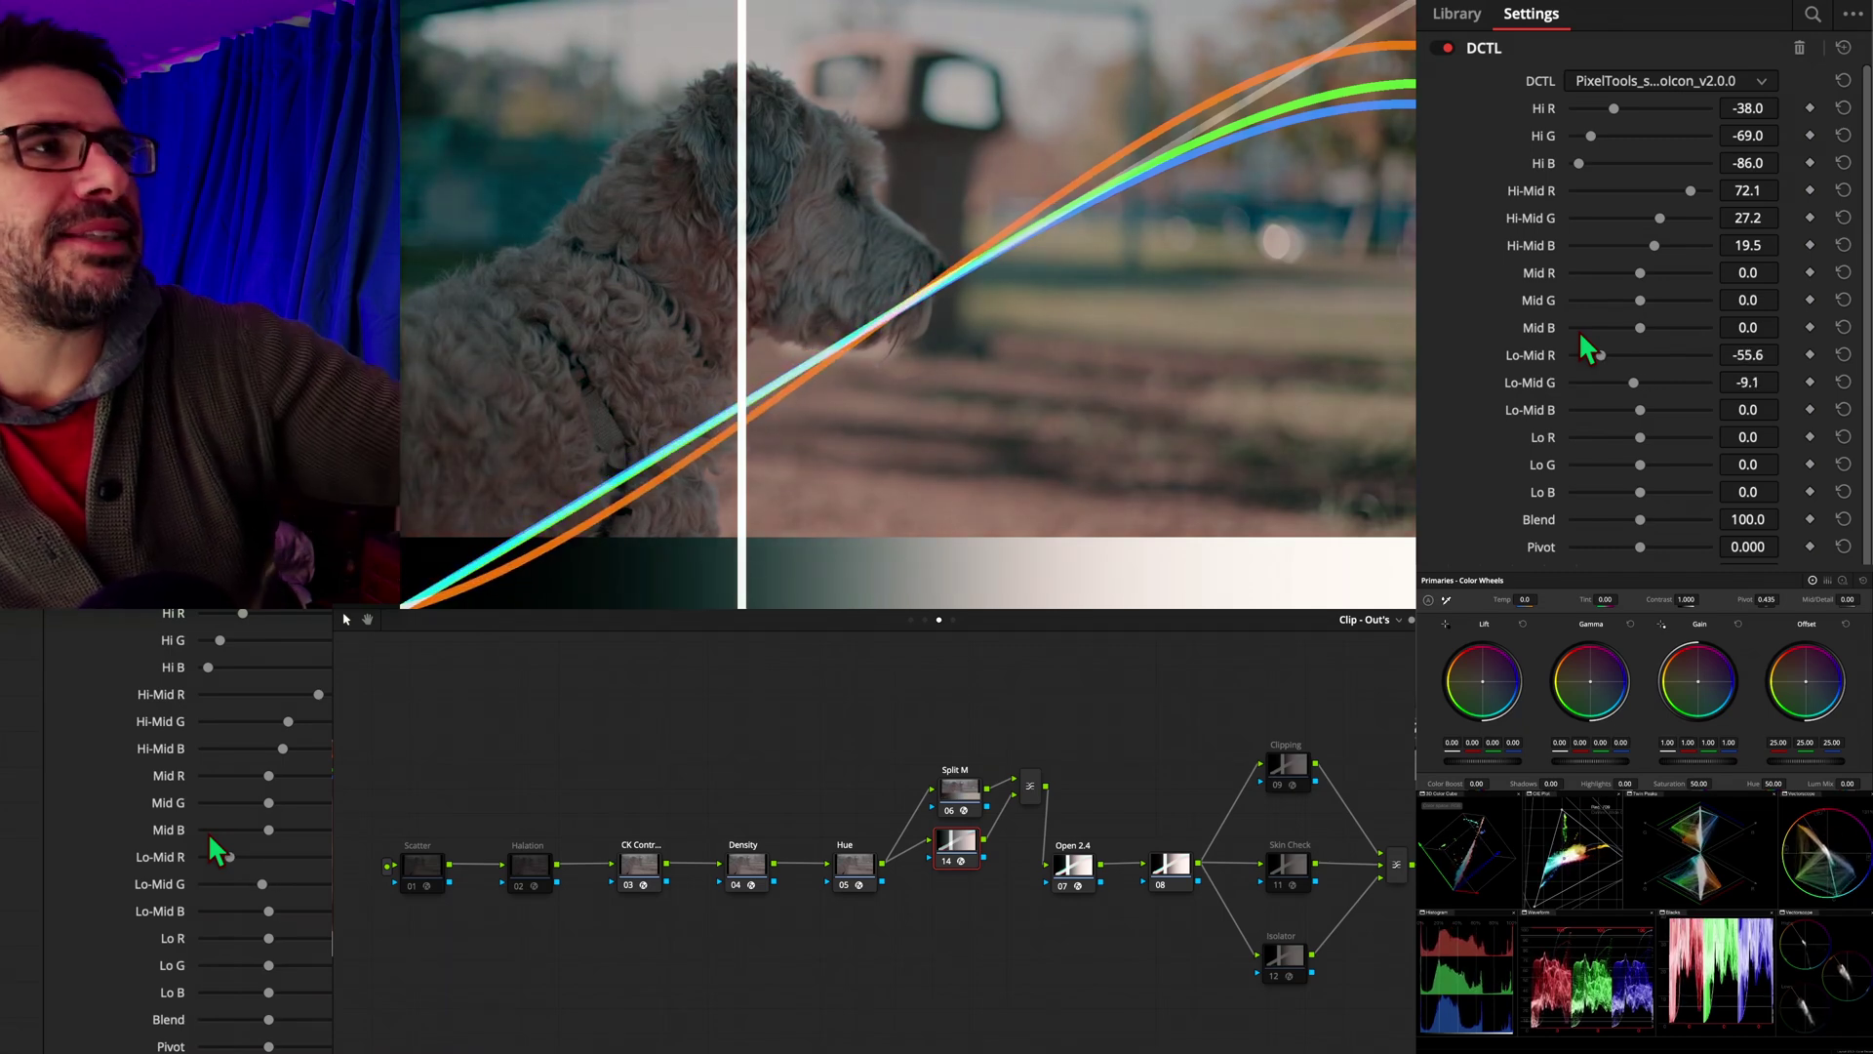
pyautogui.scroll(-6, 217, 851)
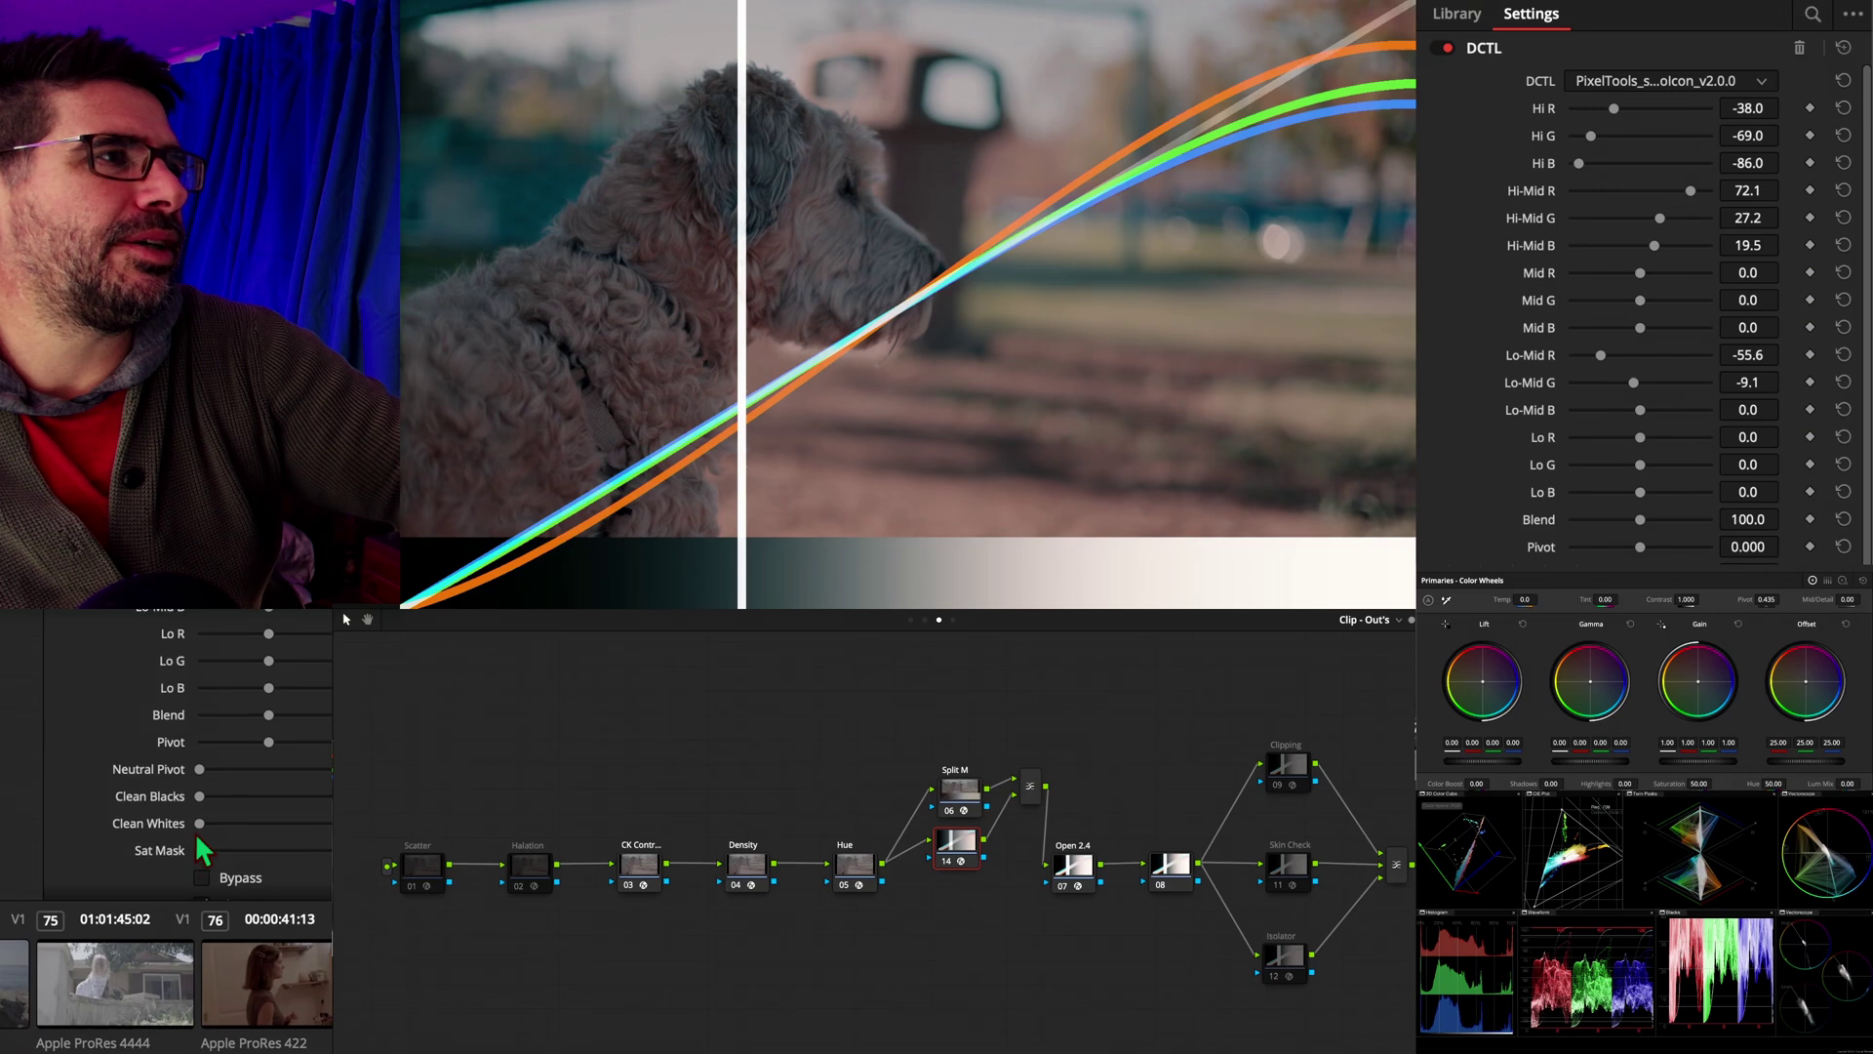
pyautogui.scroll(1, 197, 833)
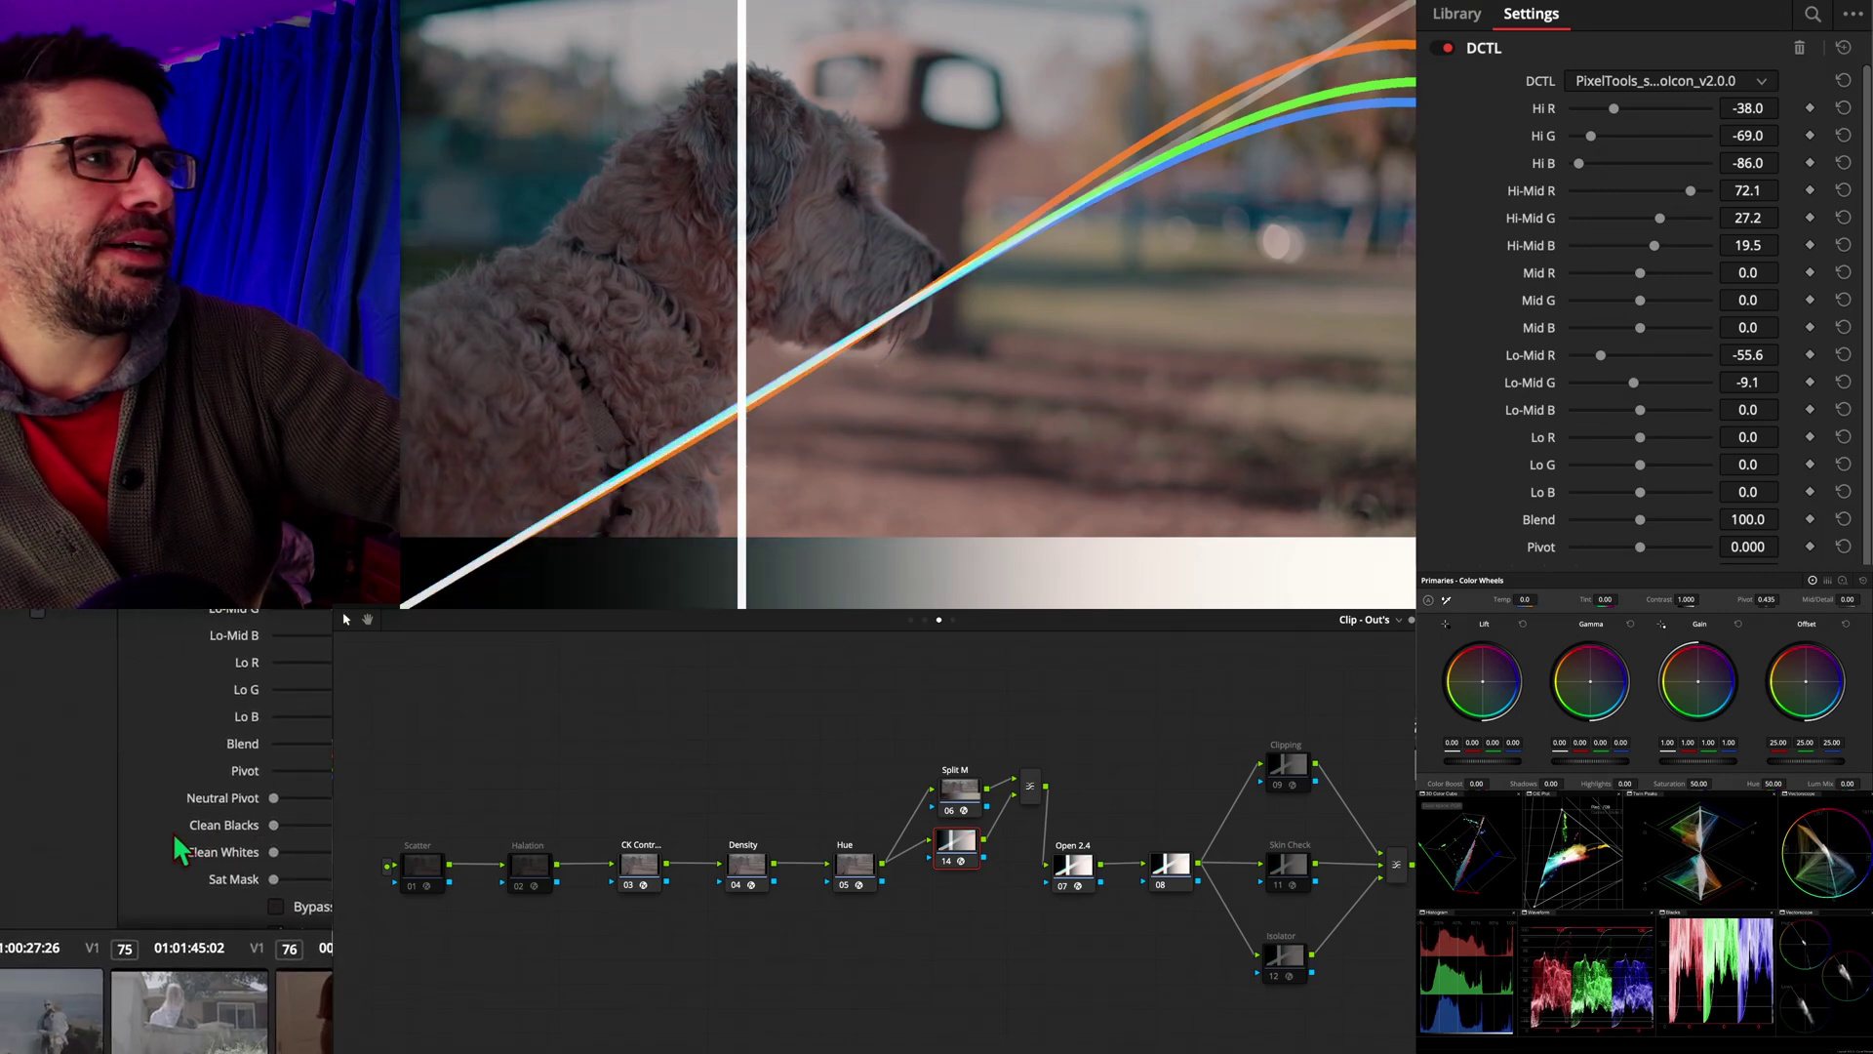
pyautogui.scroll(6, 173, 834)
pyautogui.scroll(-3, 267, 845)
pyautogui.scroll(1, 270, 837)
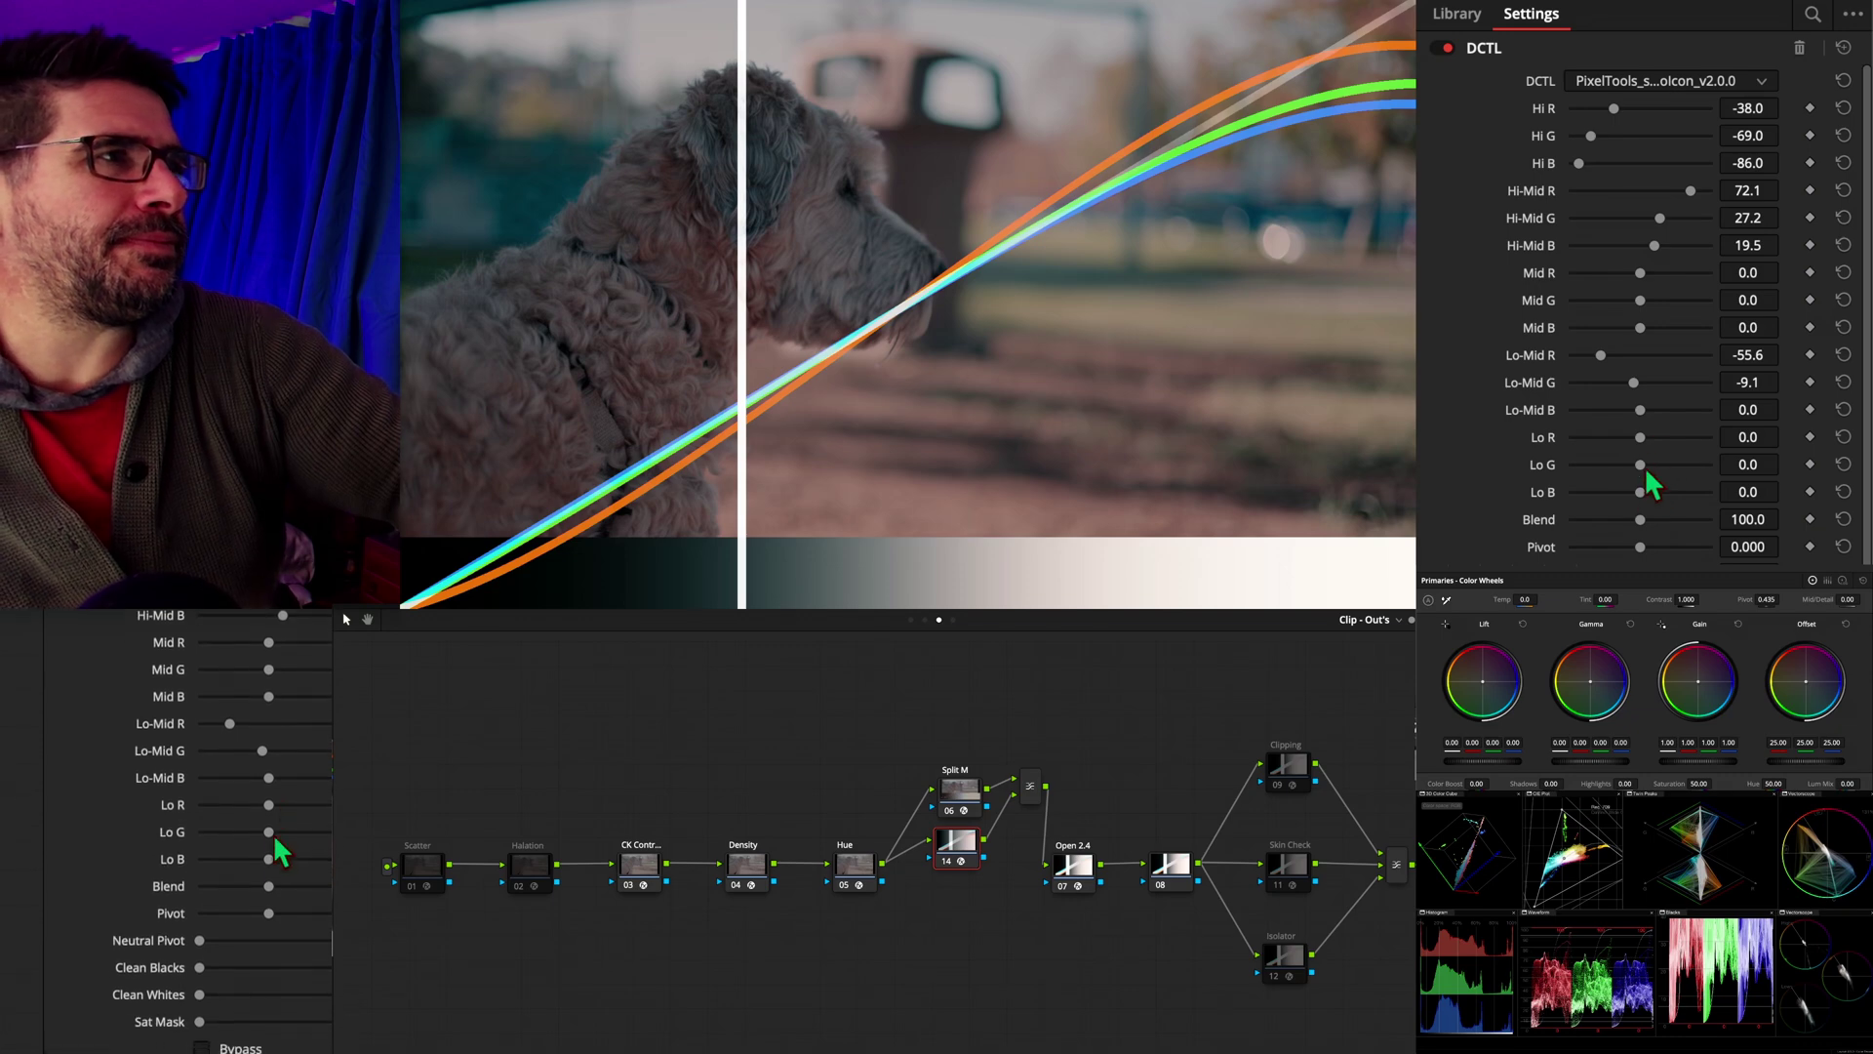
pyautogui.moveTo(1640, 441); pyautogui.dragTo(1676, 439)
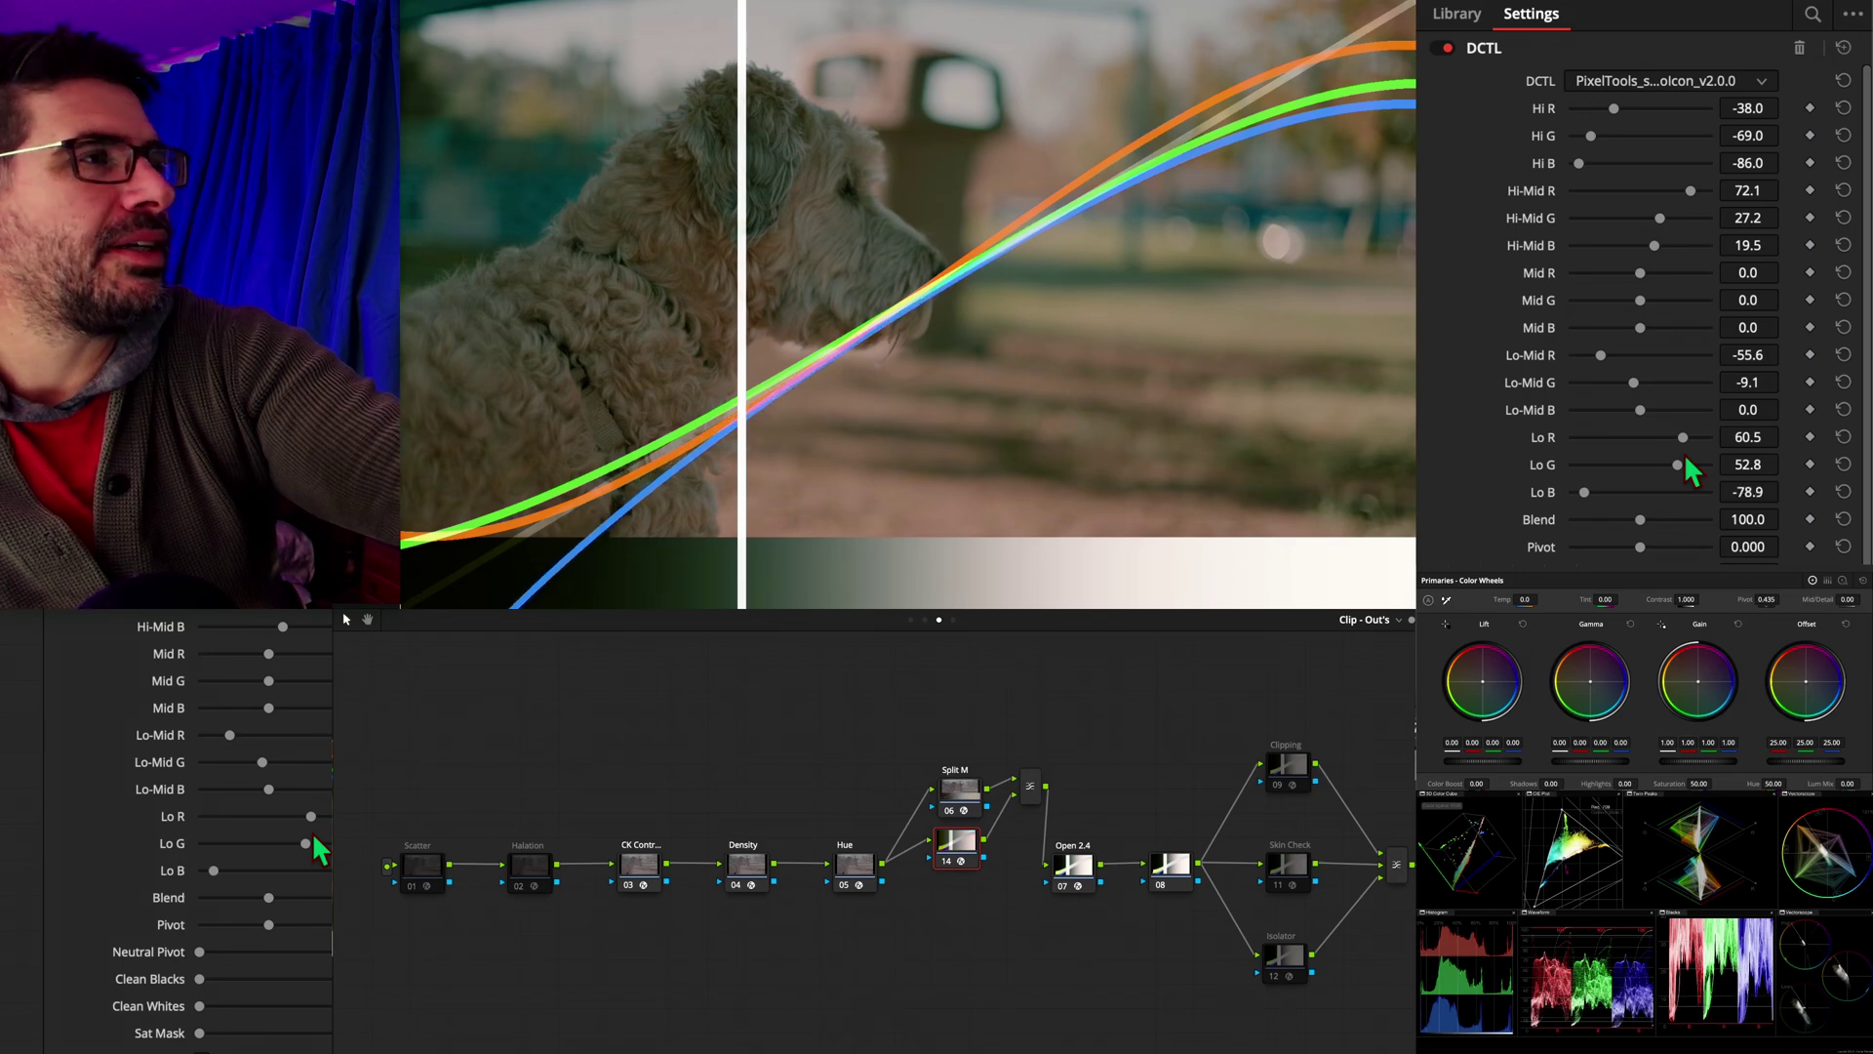
pyautogui.click(1688, 465)
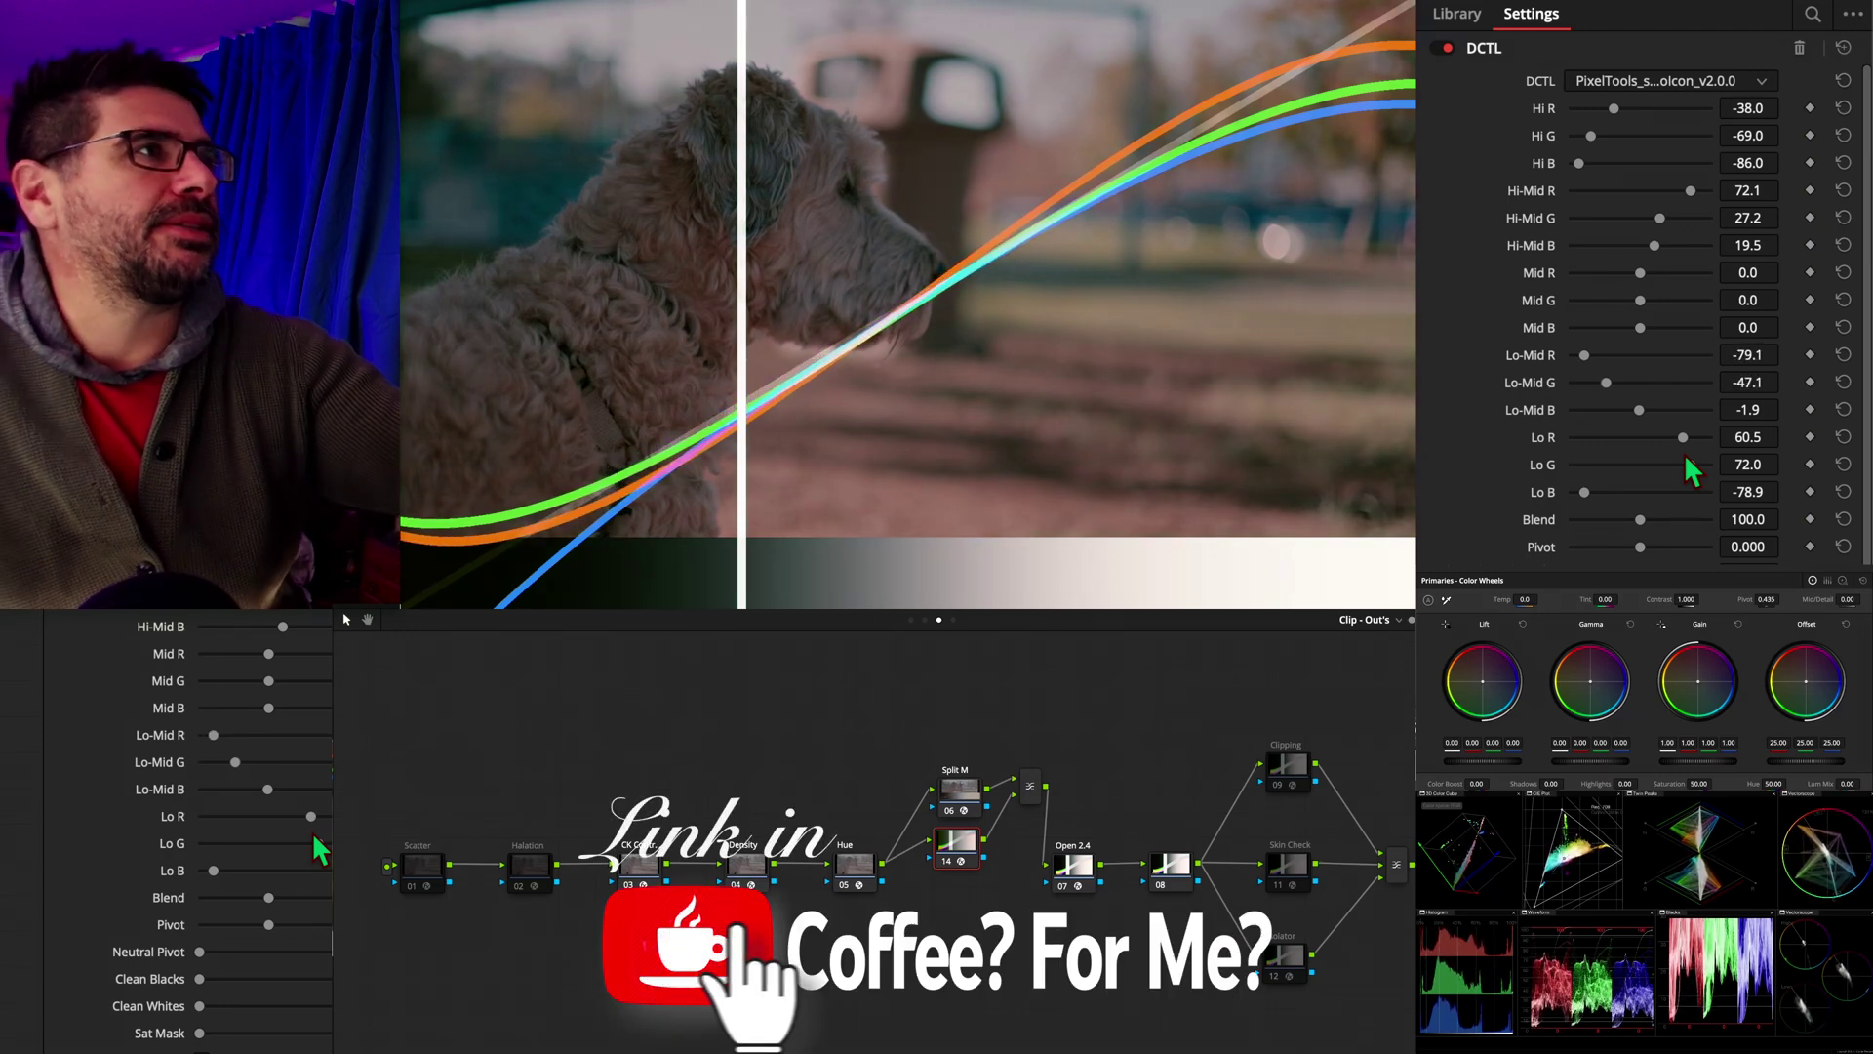
pyautogui.scroll(-5, 1693, 471)
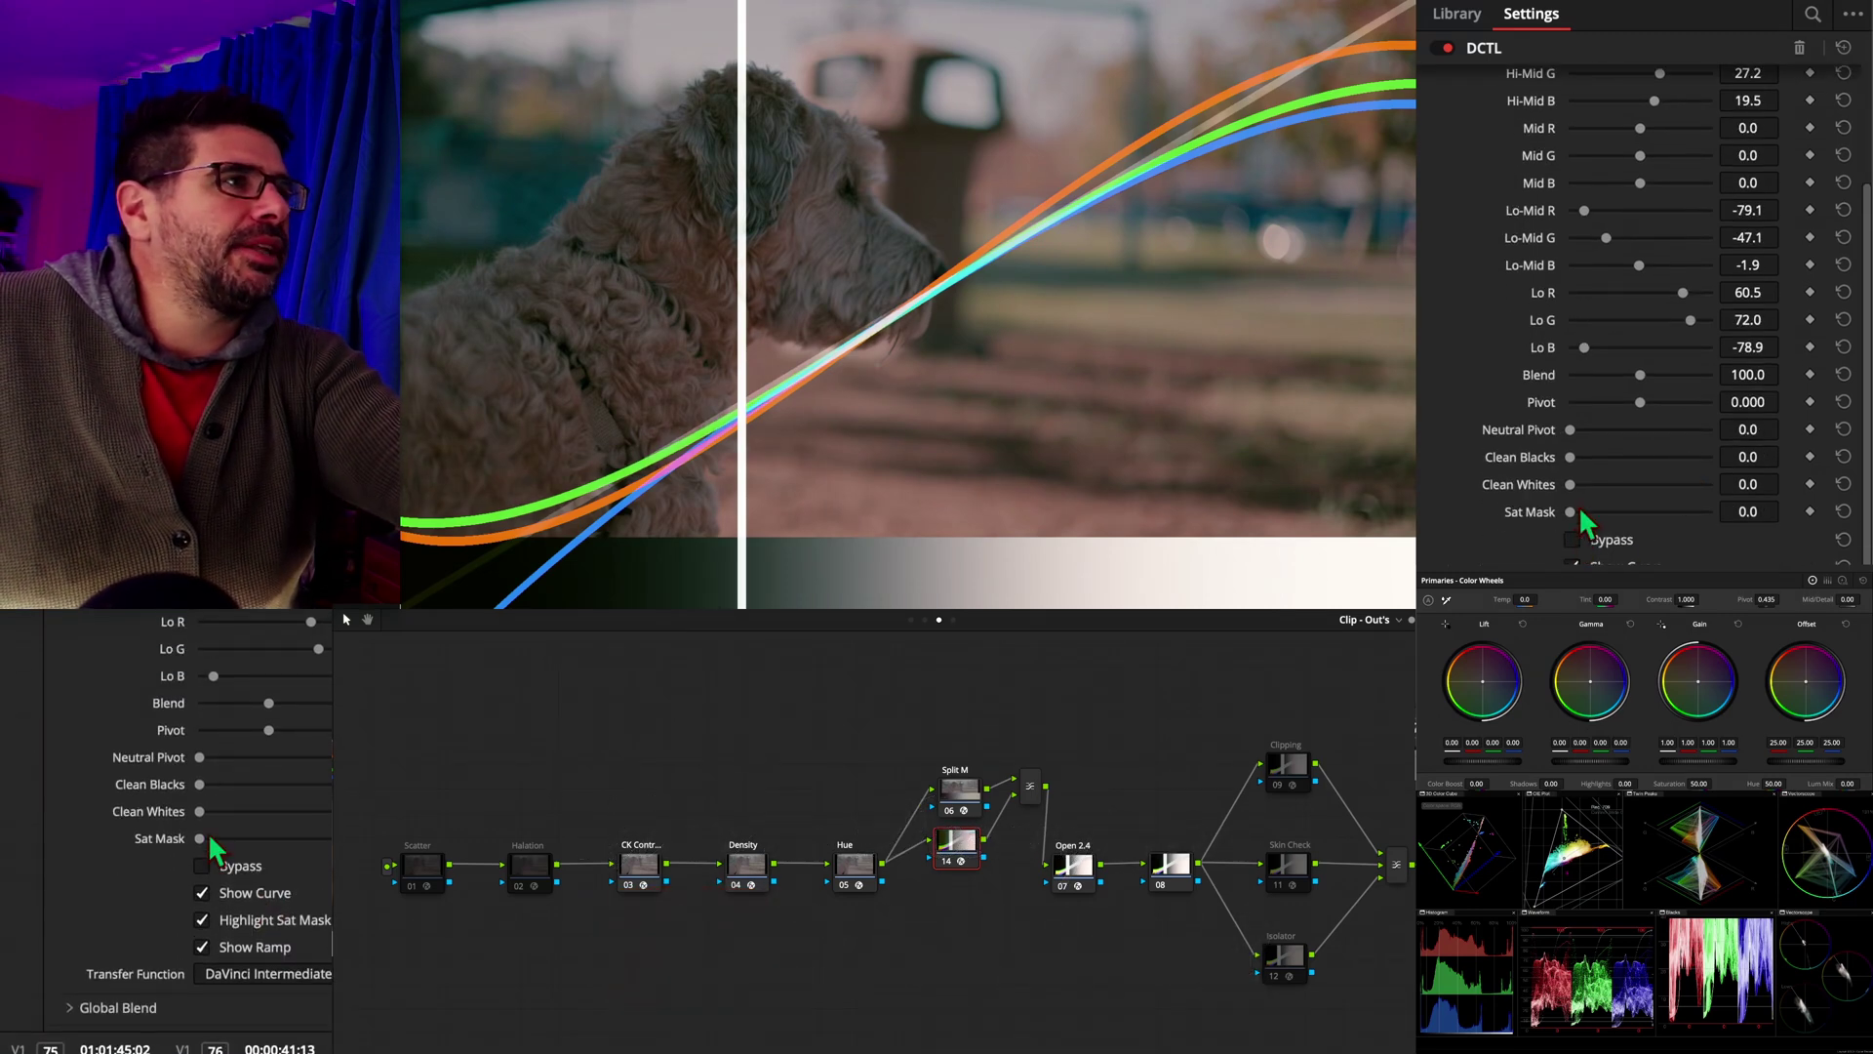
# Raise Sat Mask to test it, reset it to 0, and turn off Highlight Sat Mask.
pyautogui.moveTo(1570, 511); pyautogui.dragTo(1629, 507)
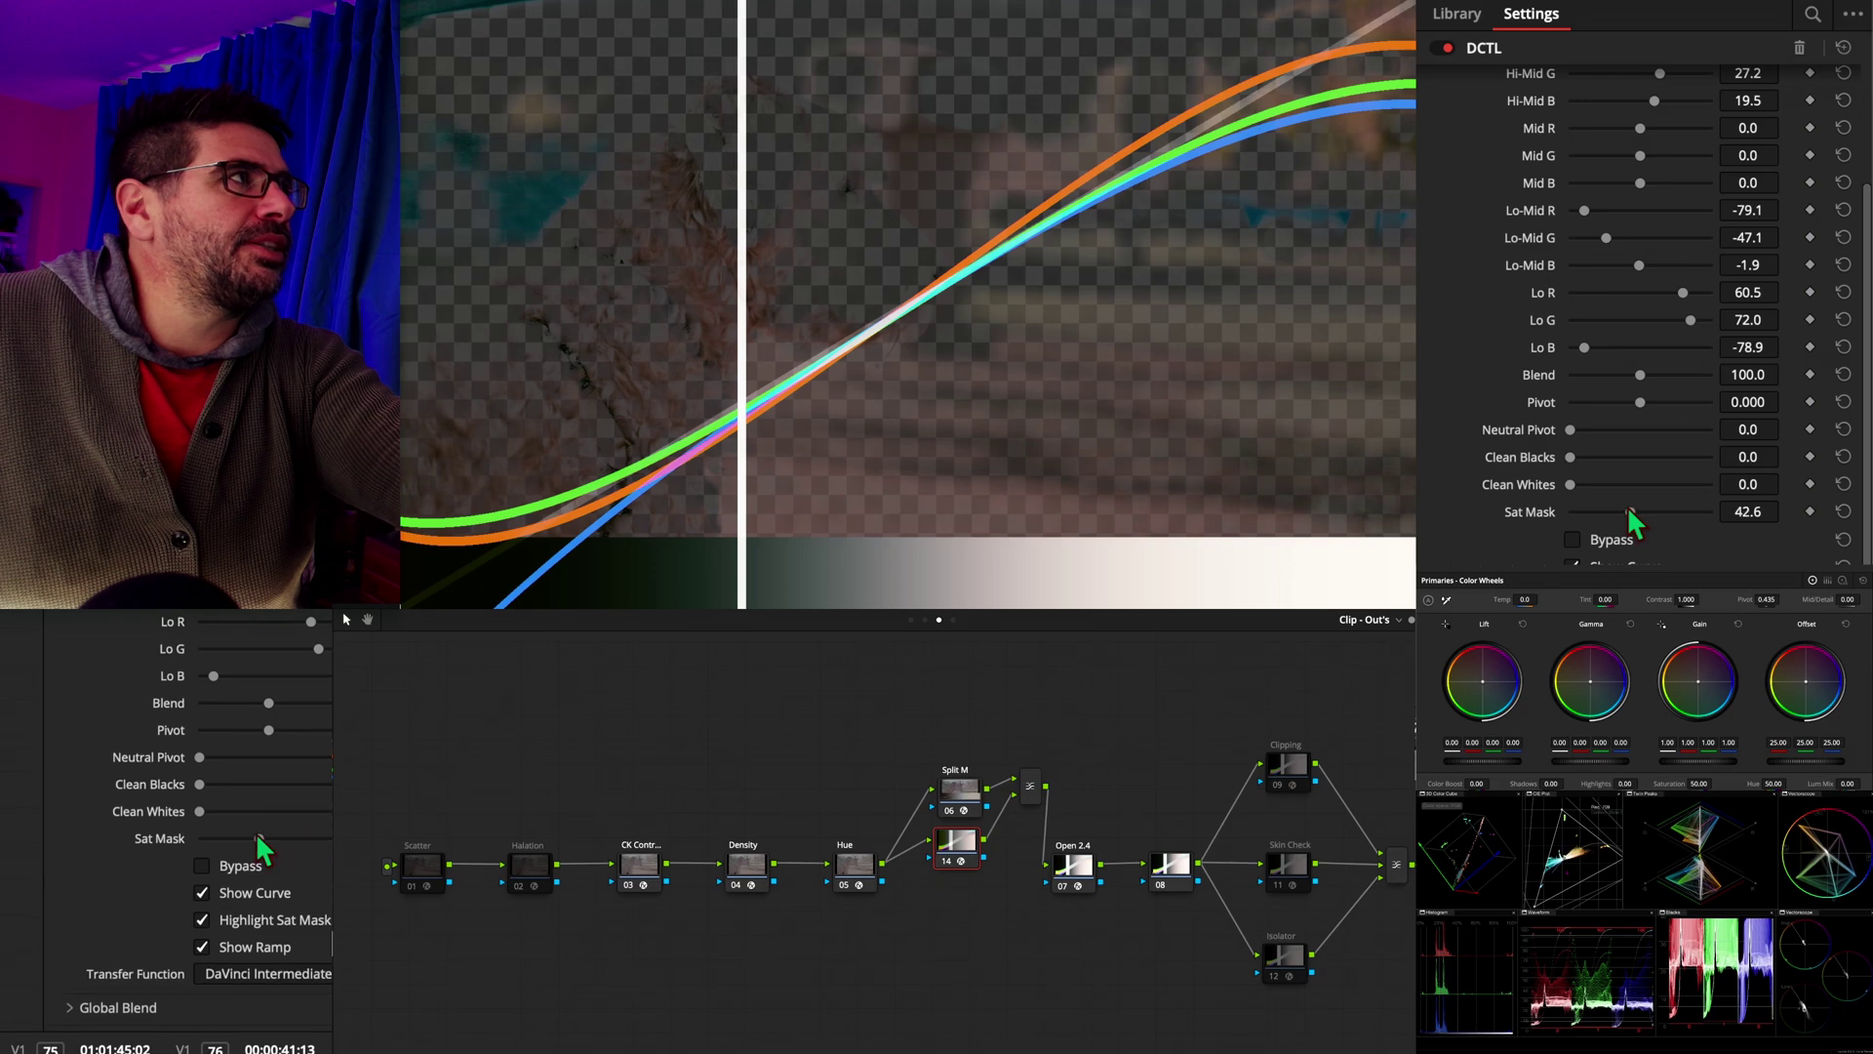
pyautogui.doubleClick(1541, 506)
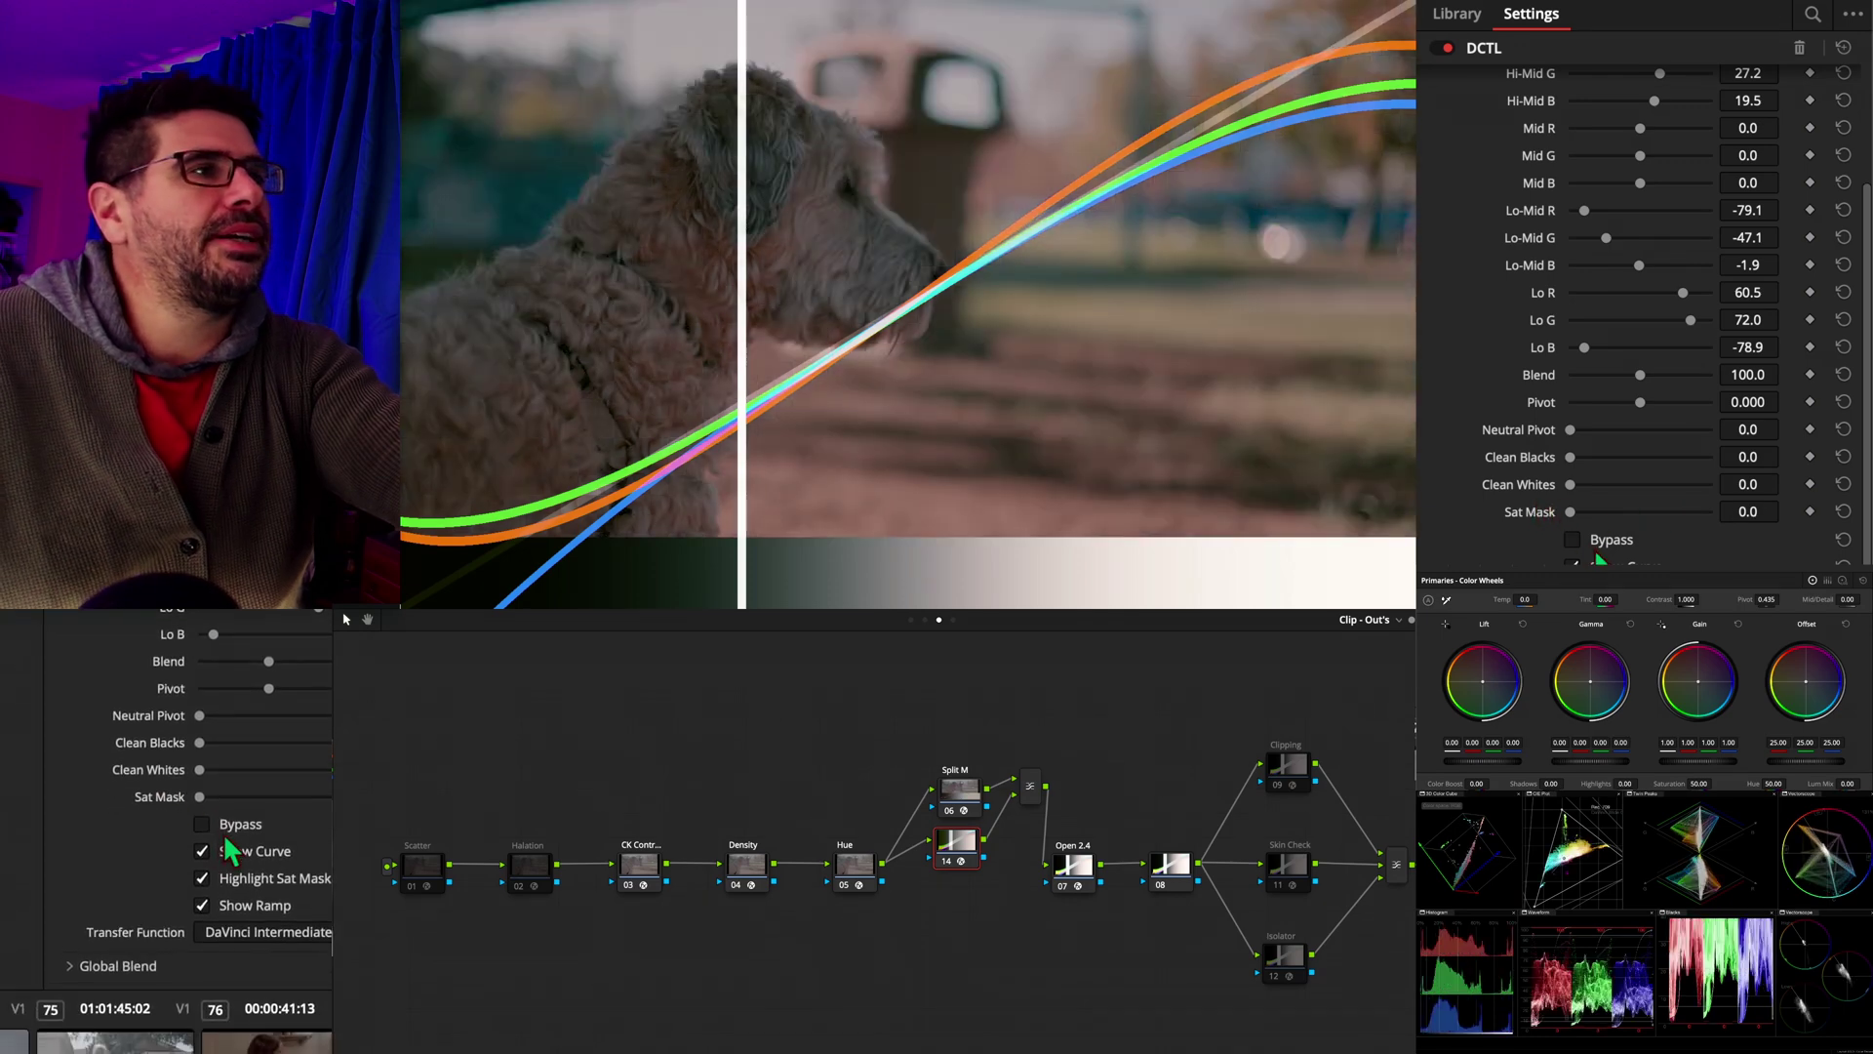
pyautogui.scroll(-2, 237, 833)
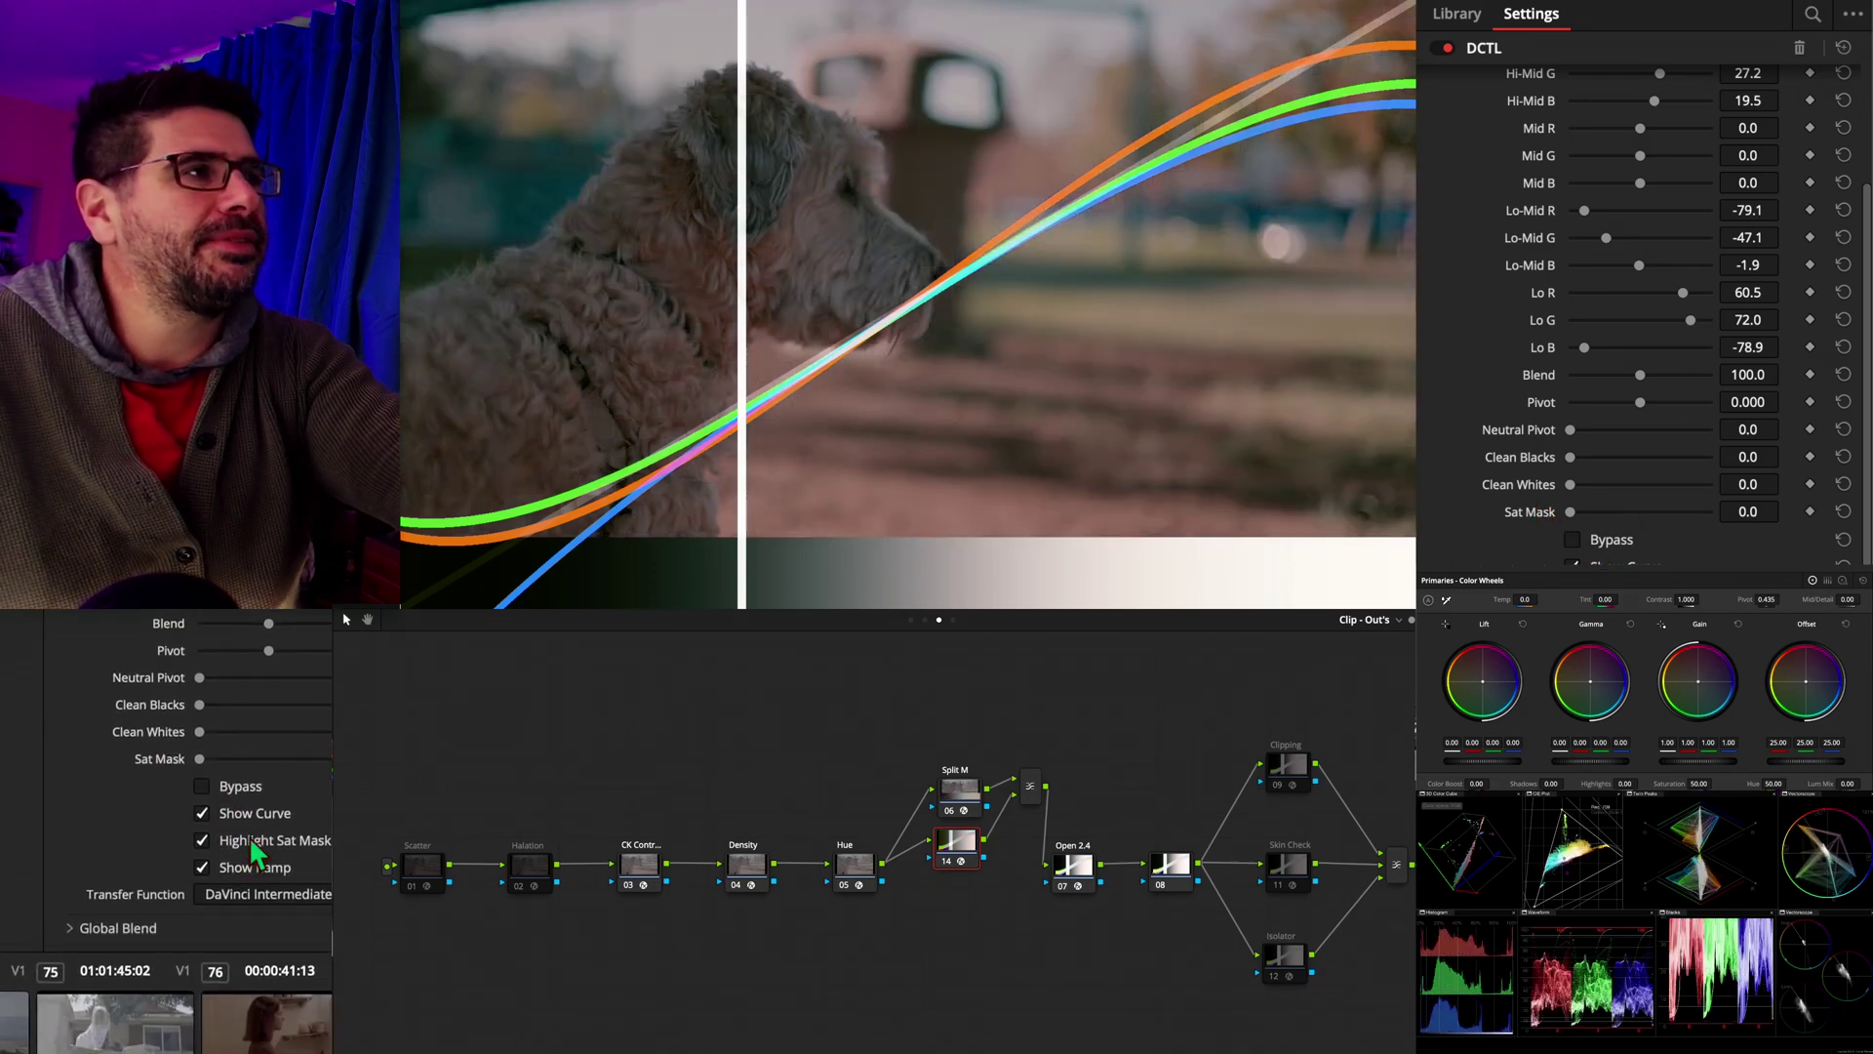
pyautogui.scroll(-1, 249, 835)
pyautogui.scroll(1, 249, 835)
pyautogui.click(267, 835)
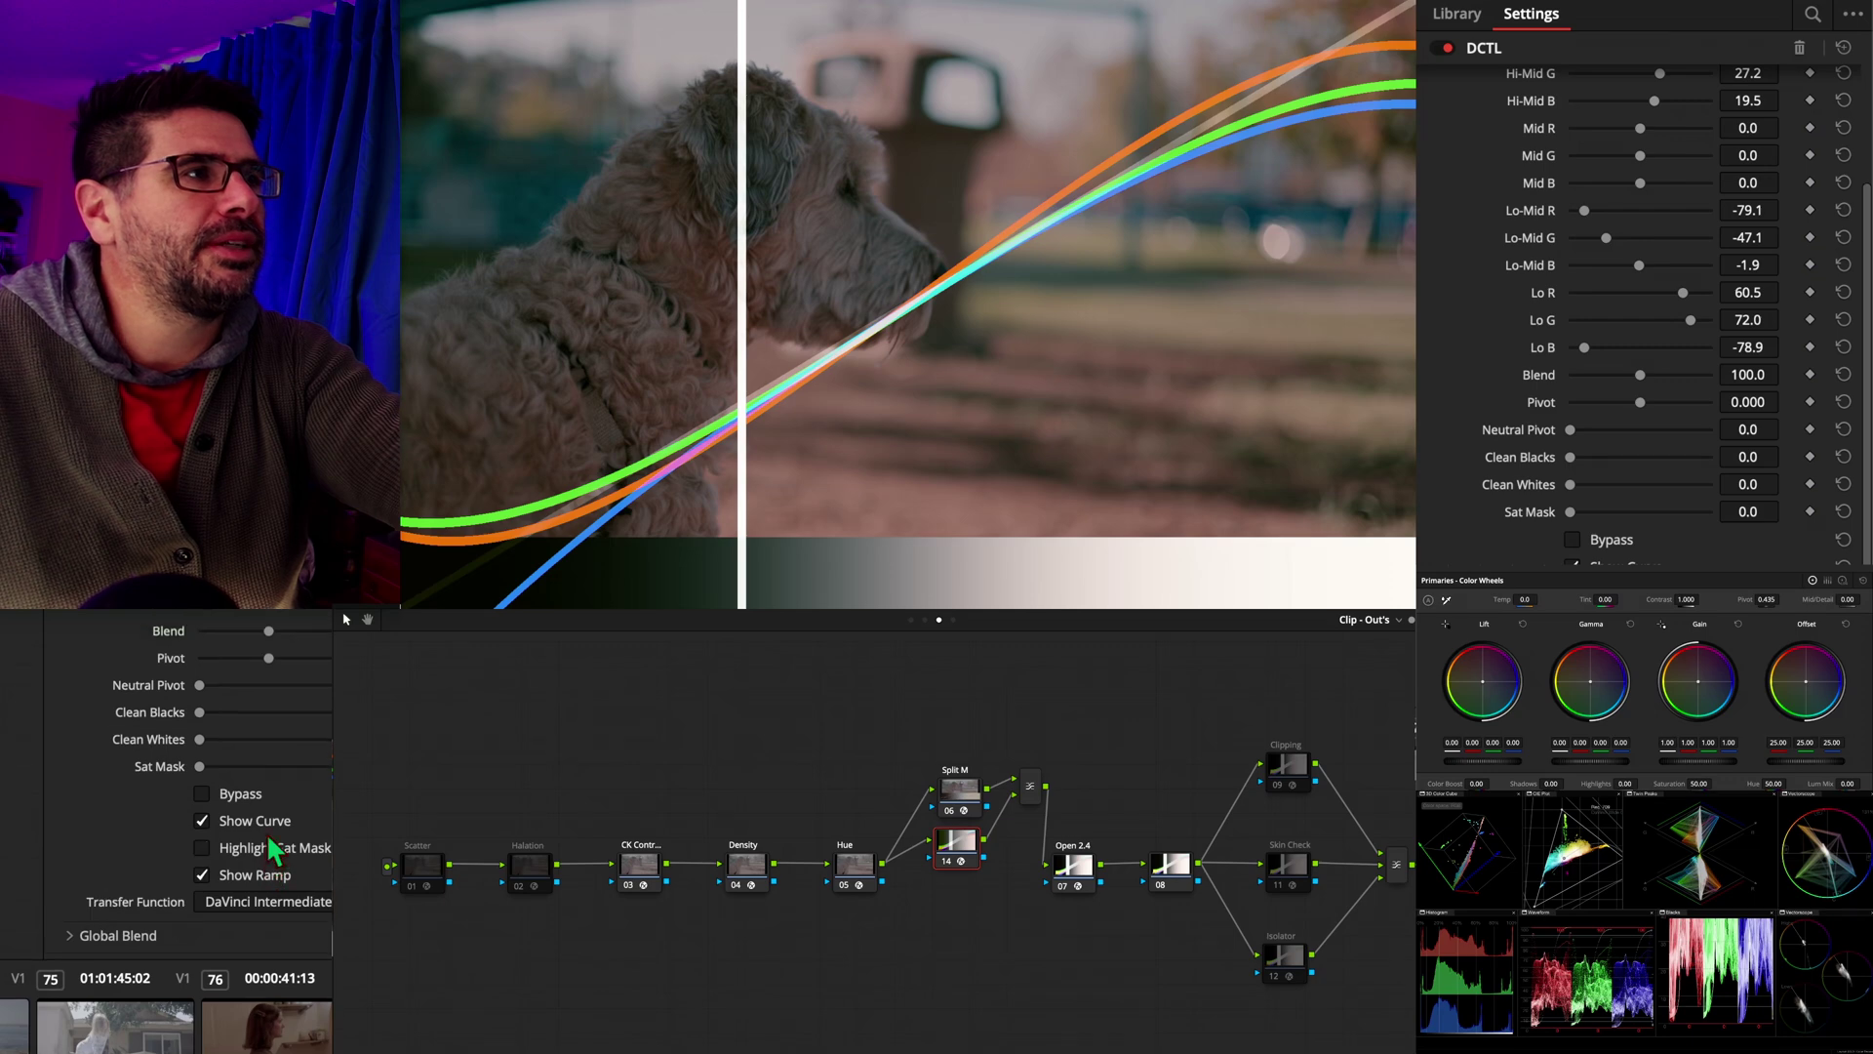
pyautogui.scroll(5, 266, 834)
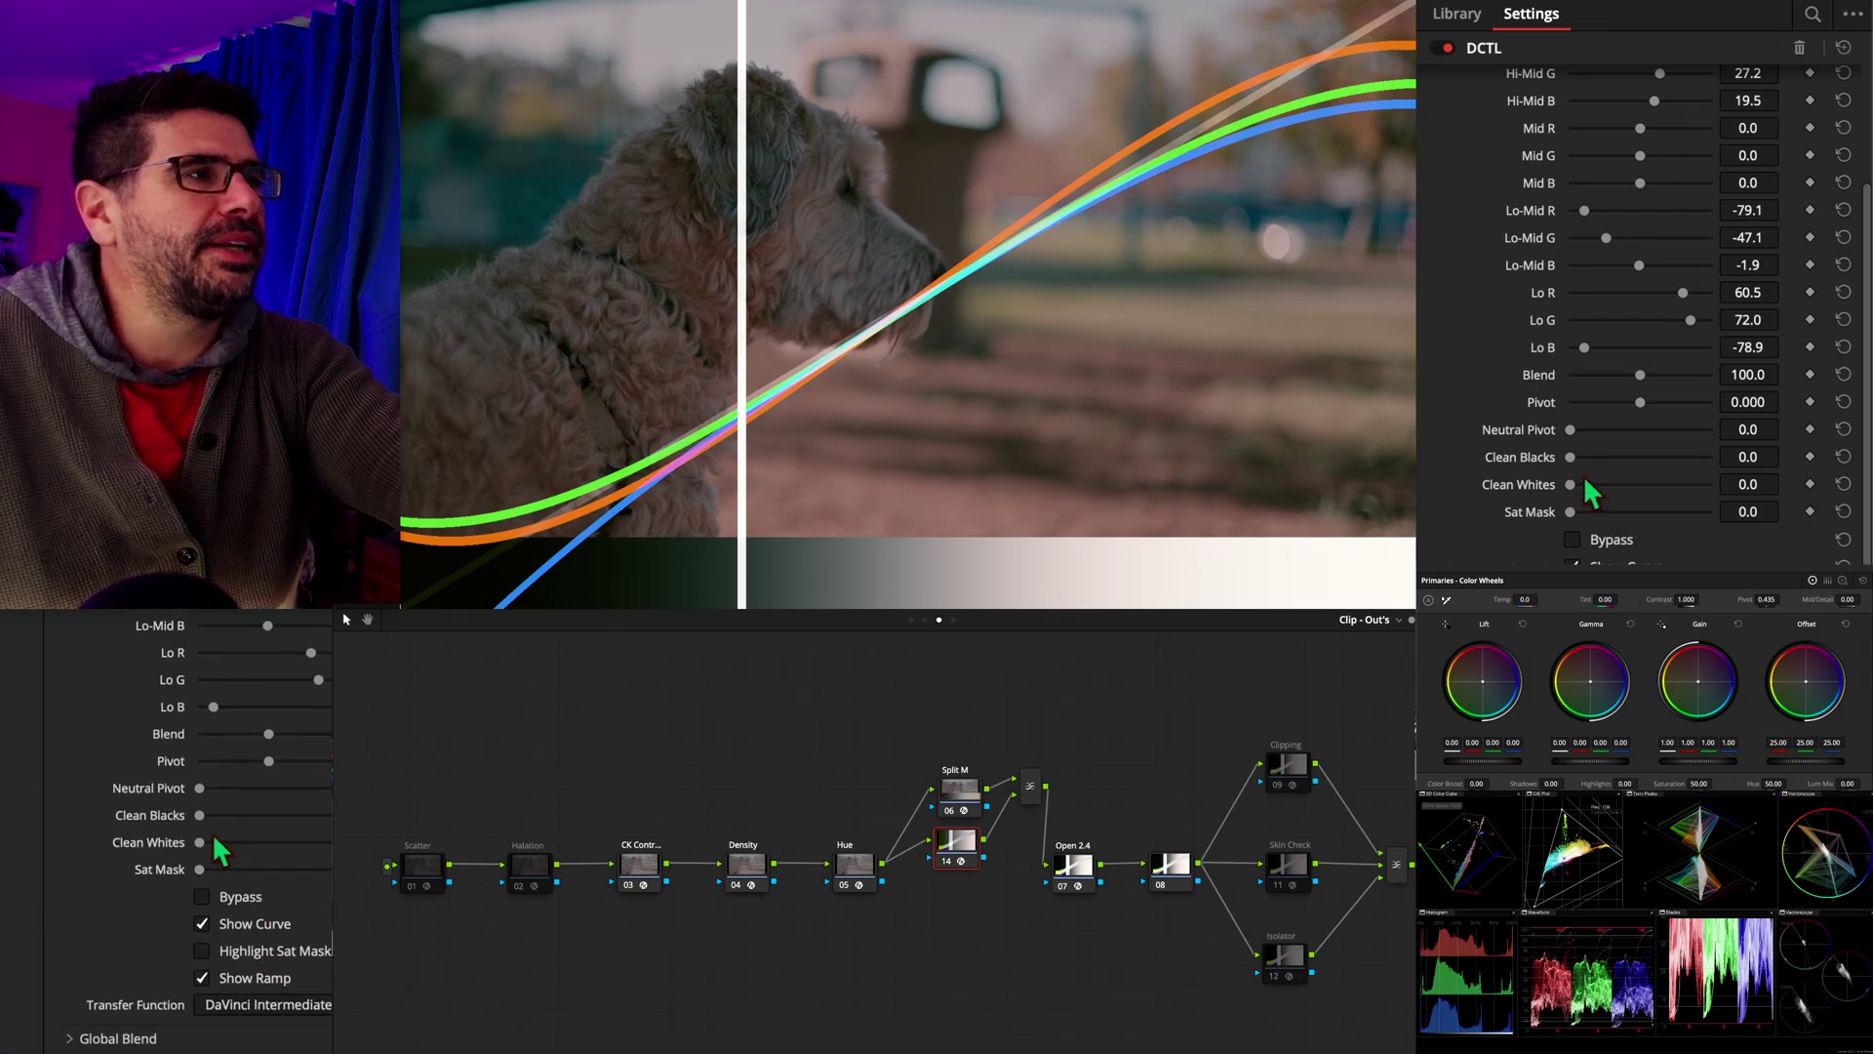
pyautogui.scroll(2, 212, 833)
# Drag Pivot to 0.209, Blend to 102.3 and Neutral Pivot to 3.1.
pyautogui.moveTo(201, 834); pyautogui.dragTo(278, 831)
pyautogui.scroll(1, 264, 835)
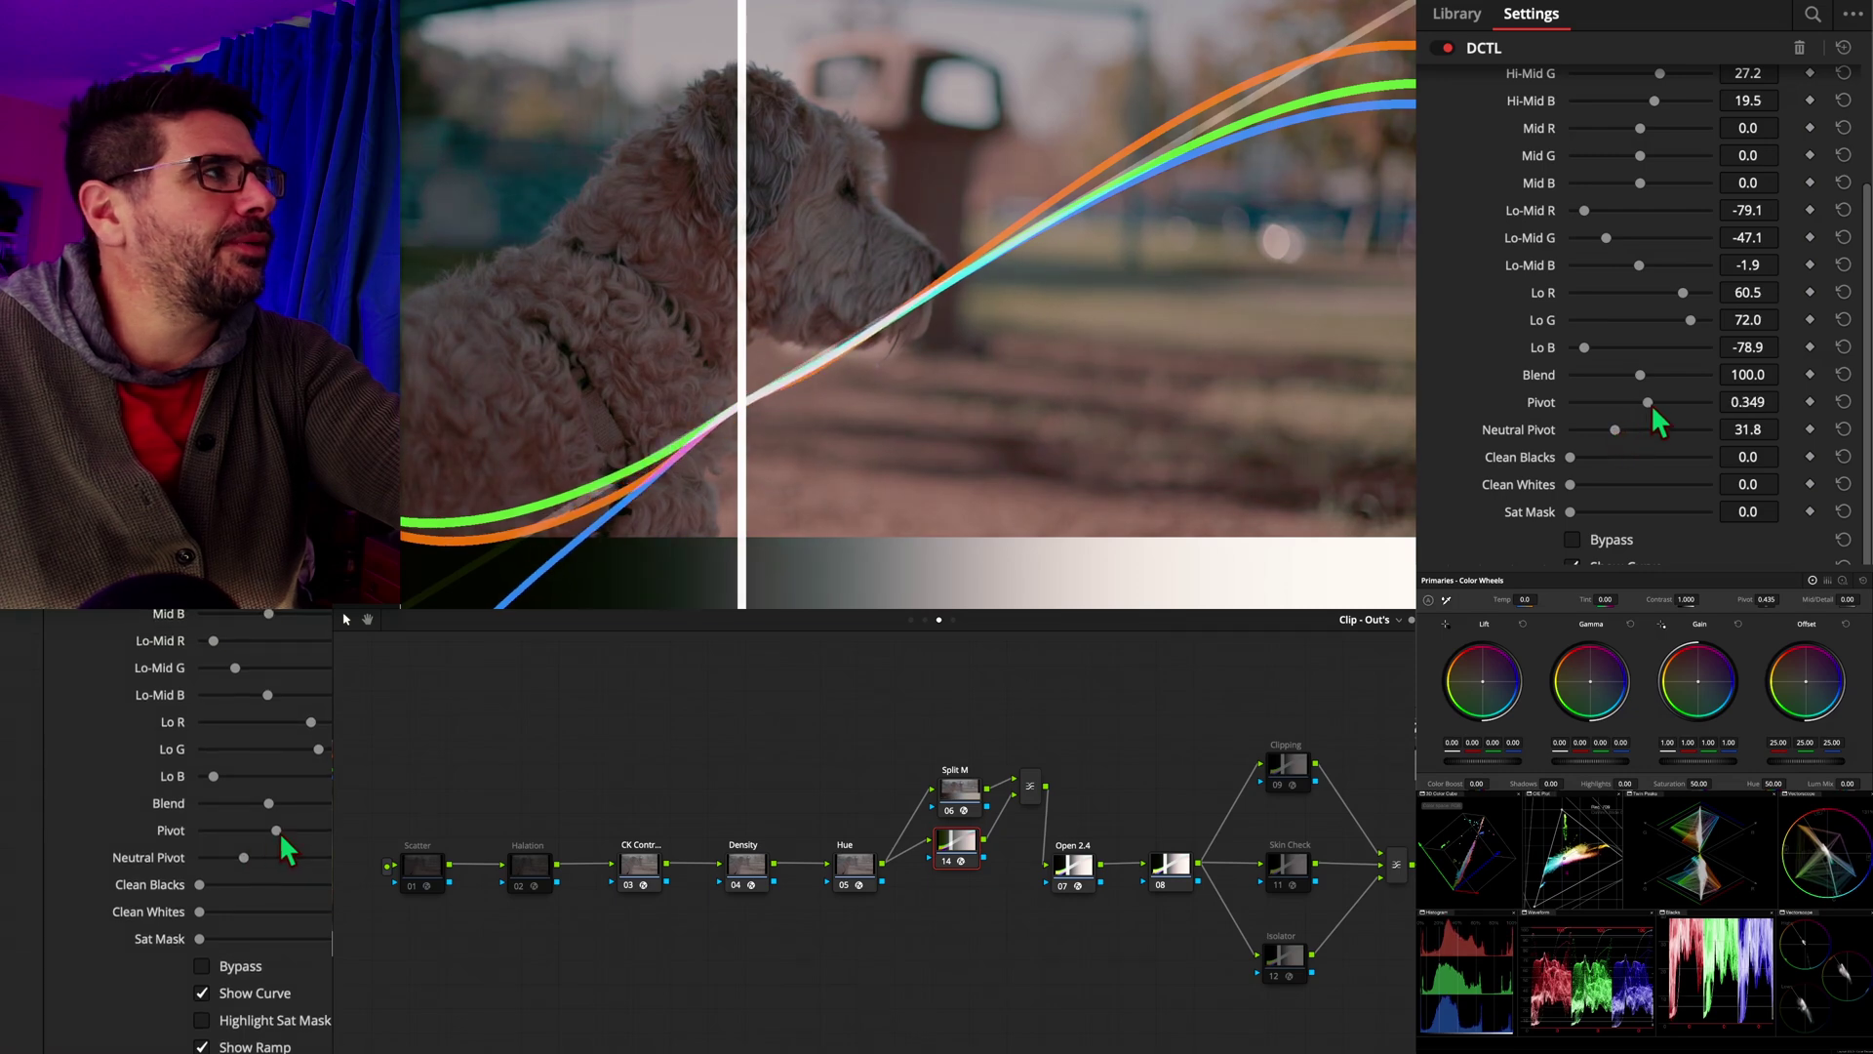
pyautogui.moveTo(1649, 402); pyautogui.dragTo(1684, 375)
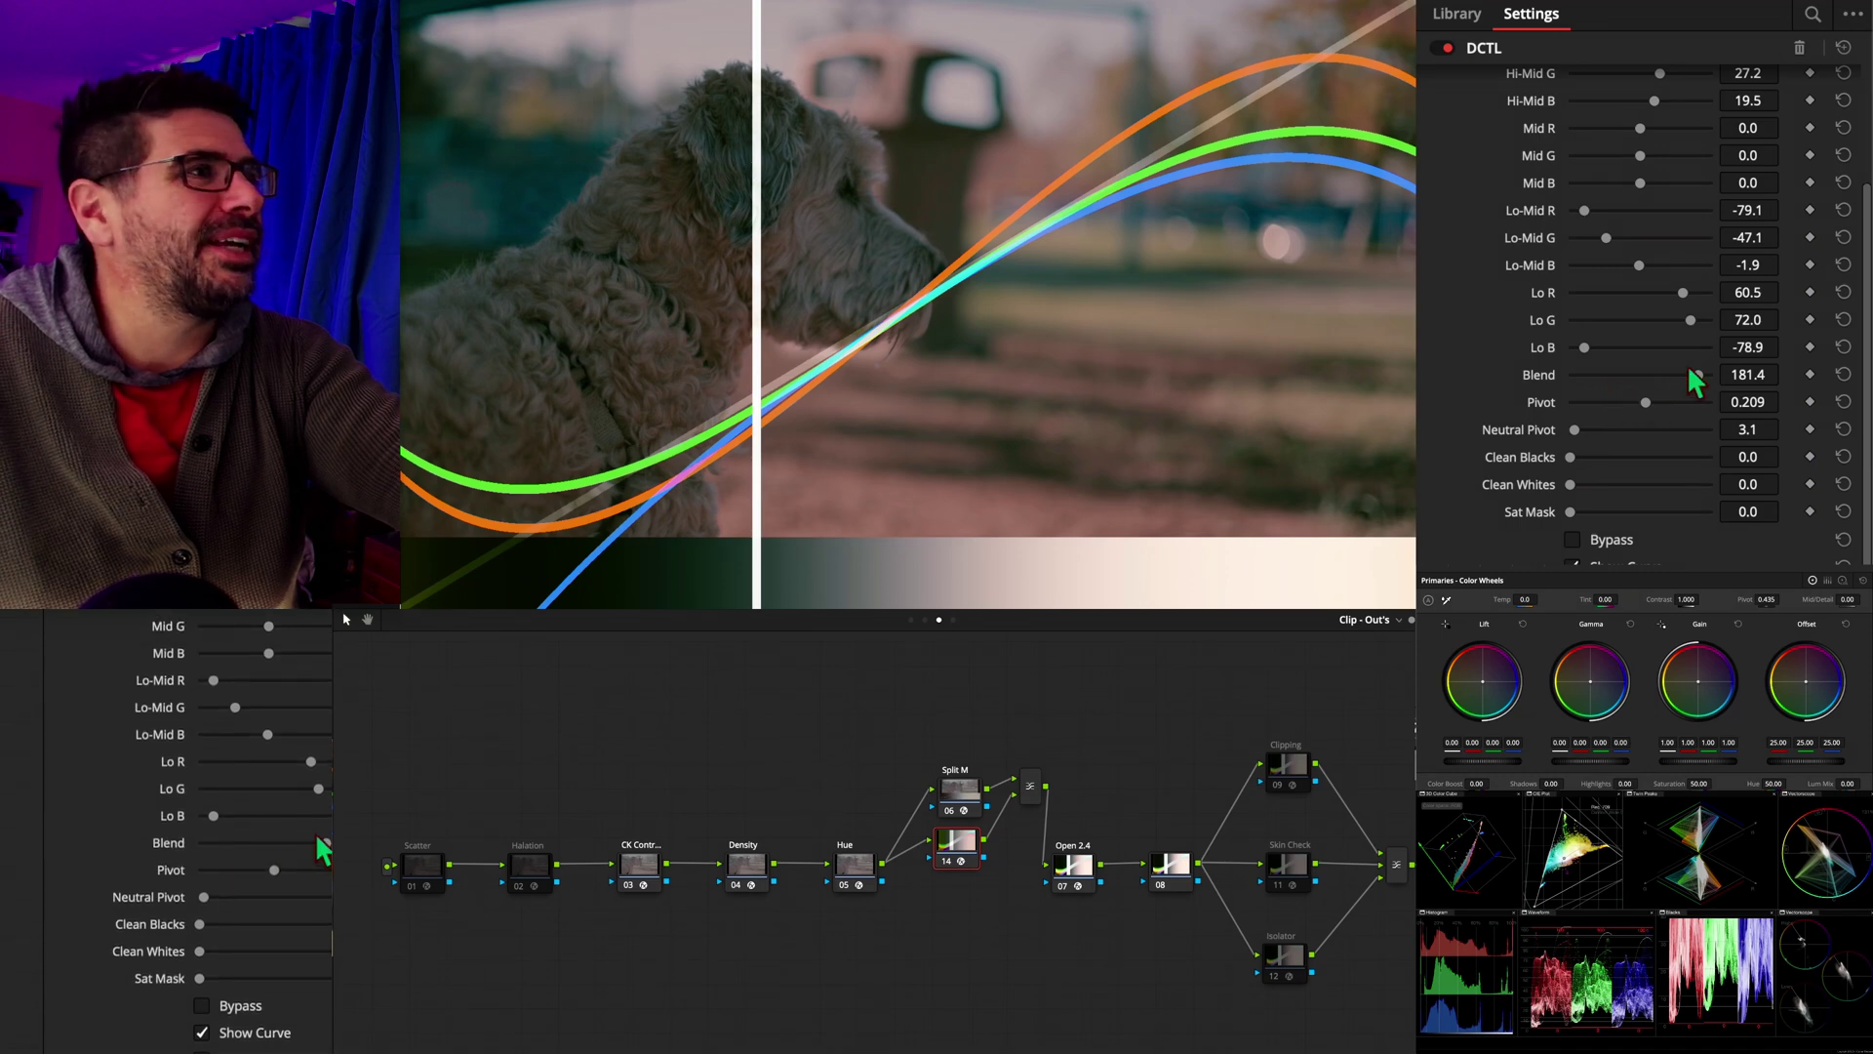
pyautogui.moveTo(1695, 369); pyautogui.dragTo(1647, 391)
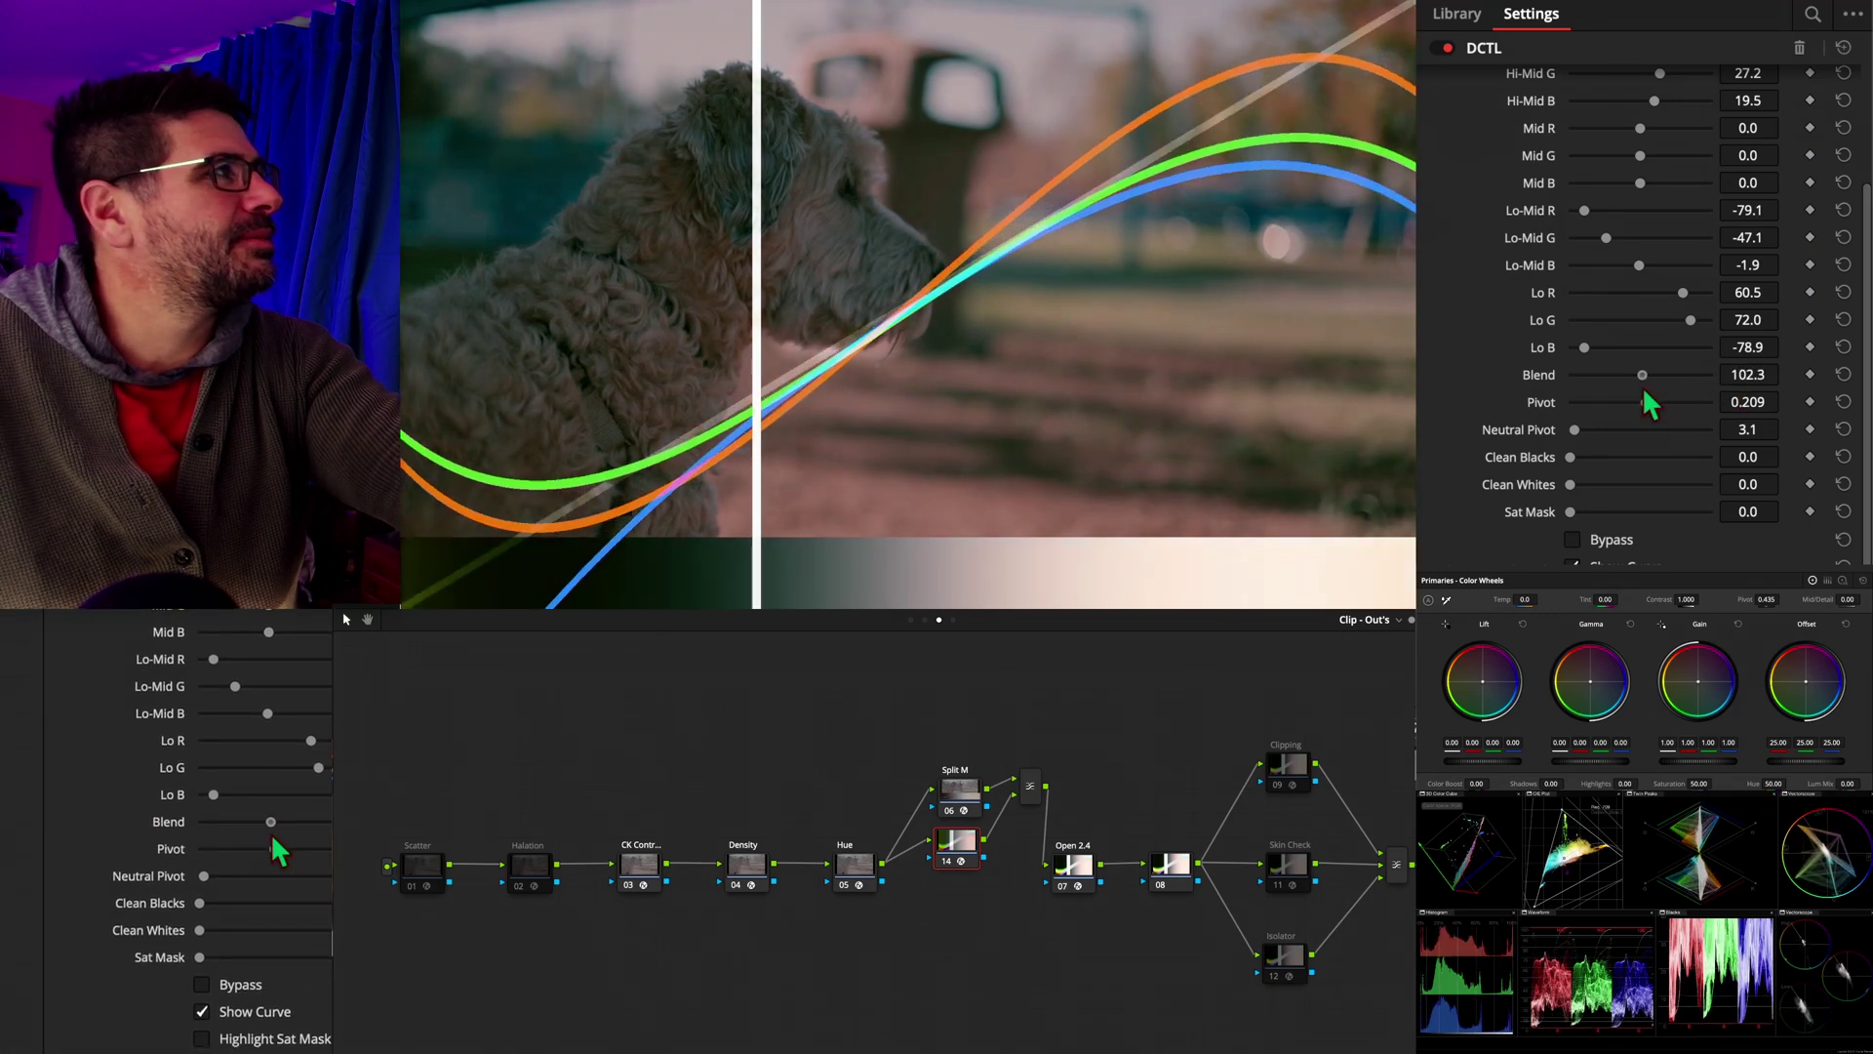
pyautogui.scroll(-3, 275, 832)
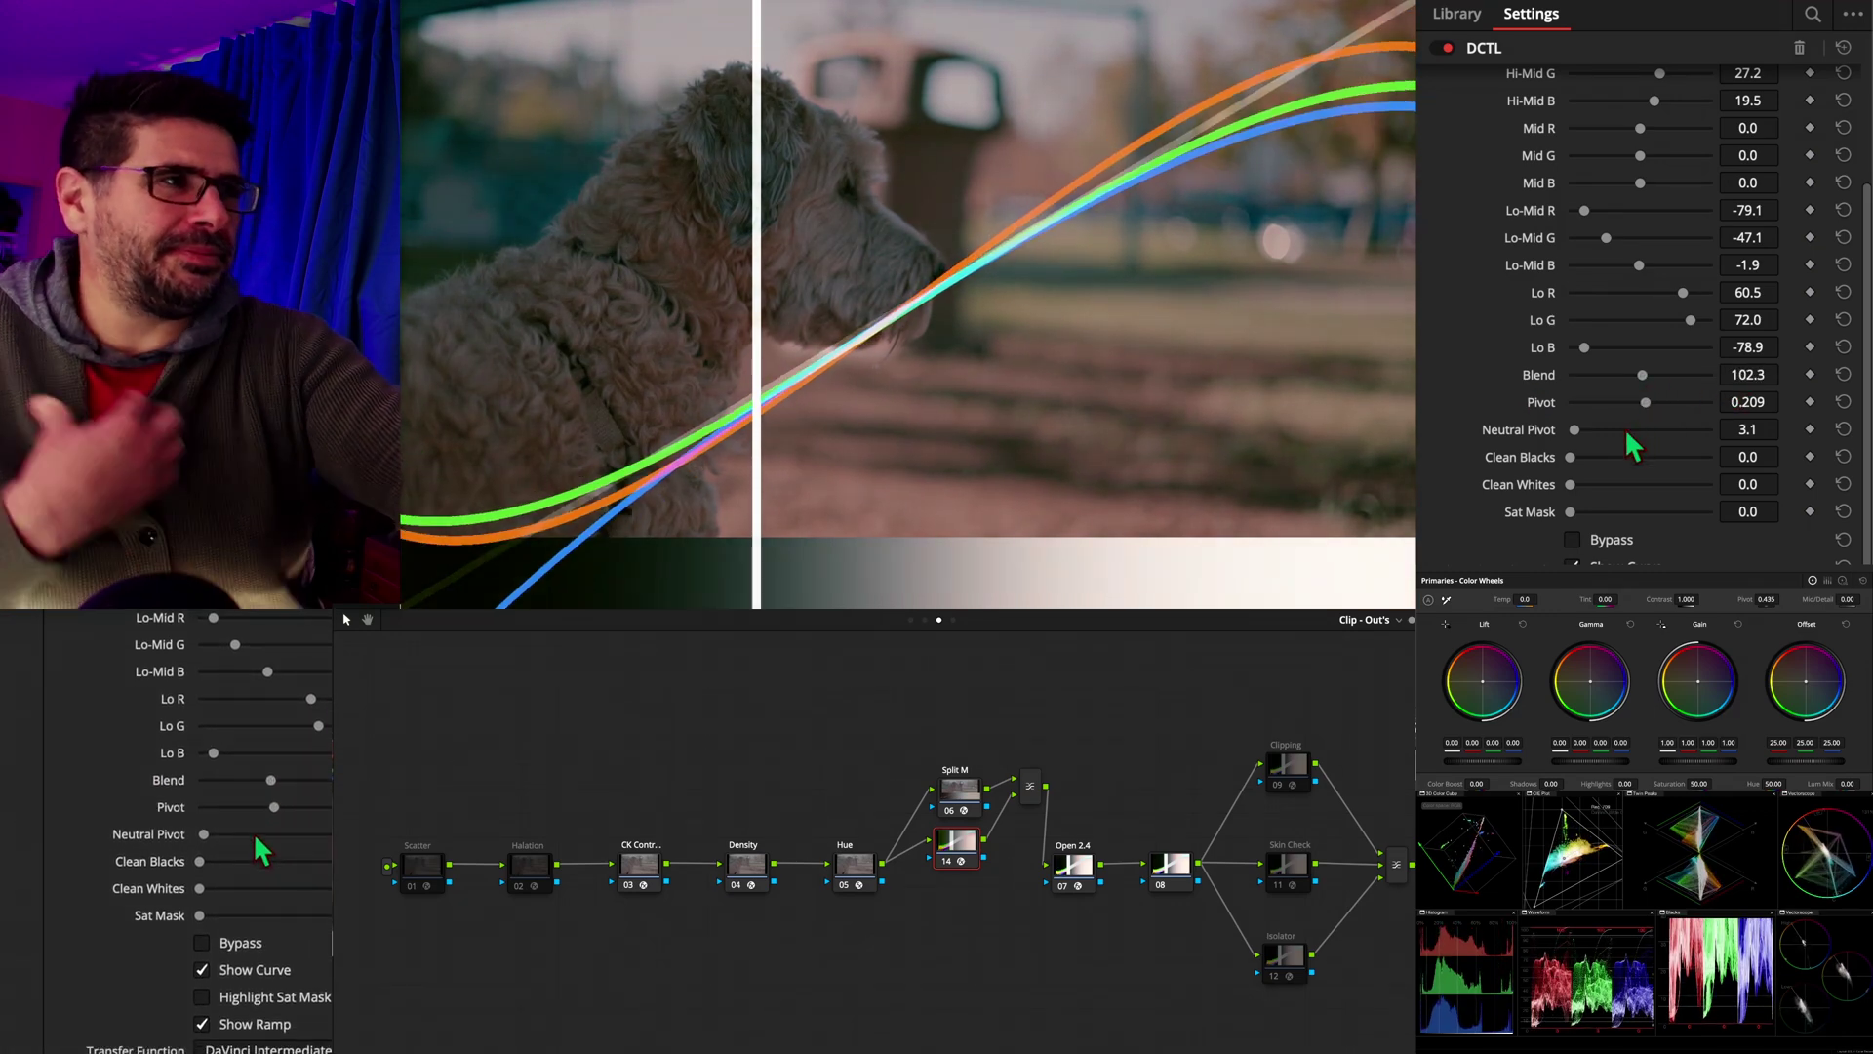
pyautogui.scroll(-3, 270, 838)
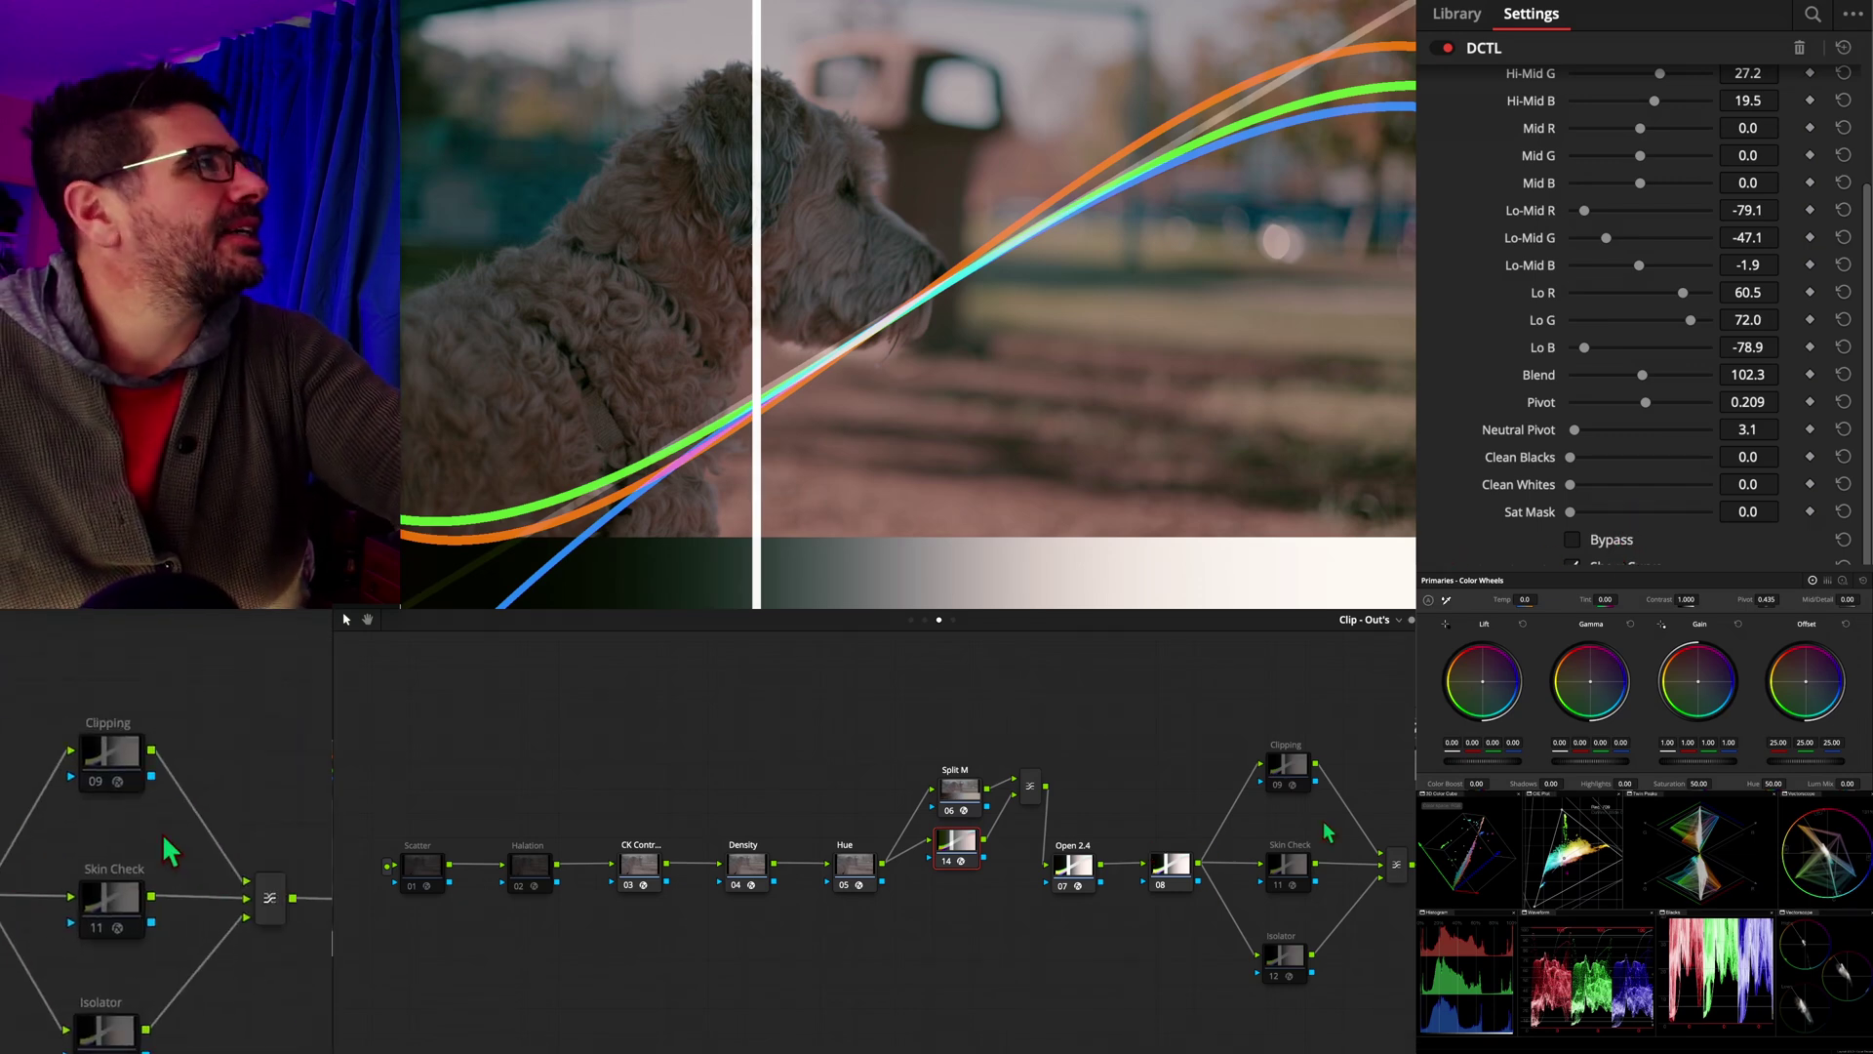
# On new parallel node 15, unlink the Custom Curves channels and raise the red curve.
pyautogui.scroll(3, 1507, 312)
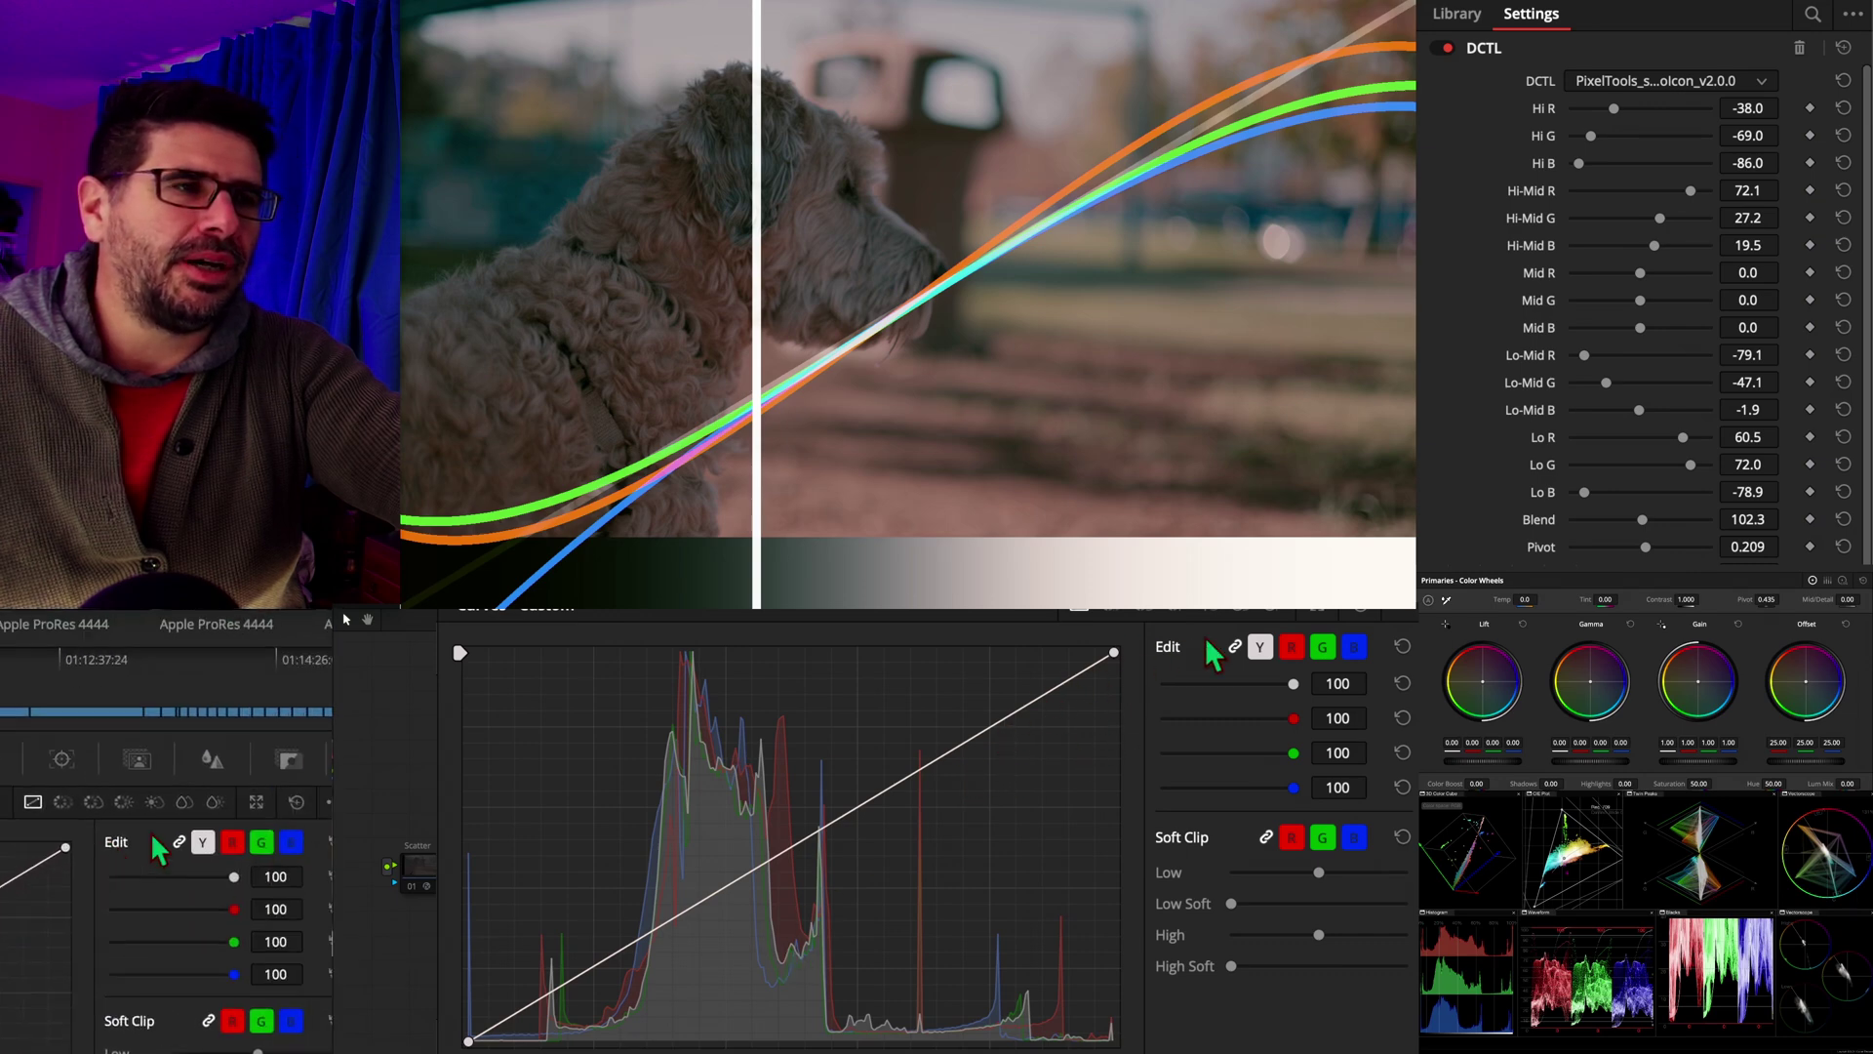
pyautogui.click(1263, 648)
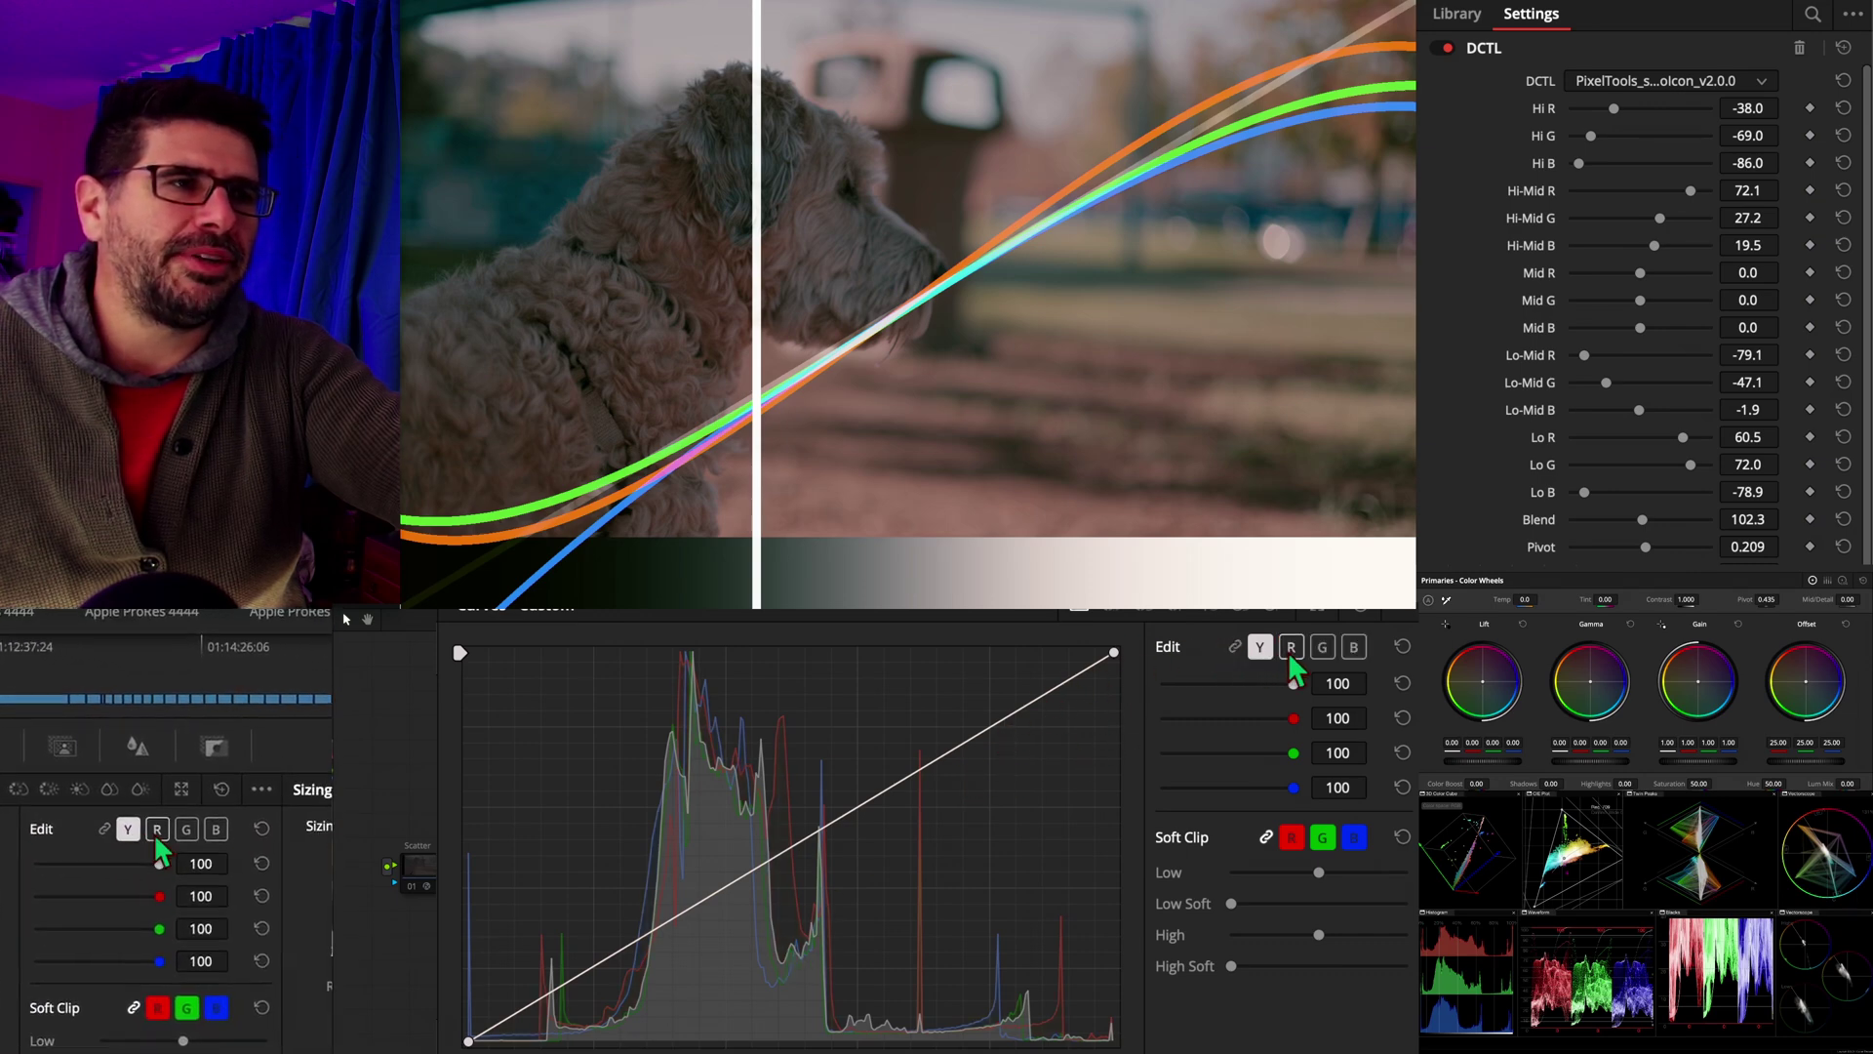
pyautogui.click(1290, 646)
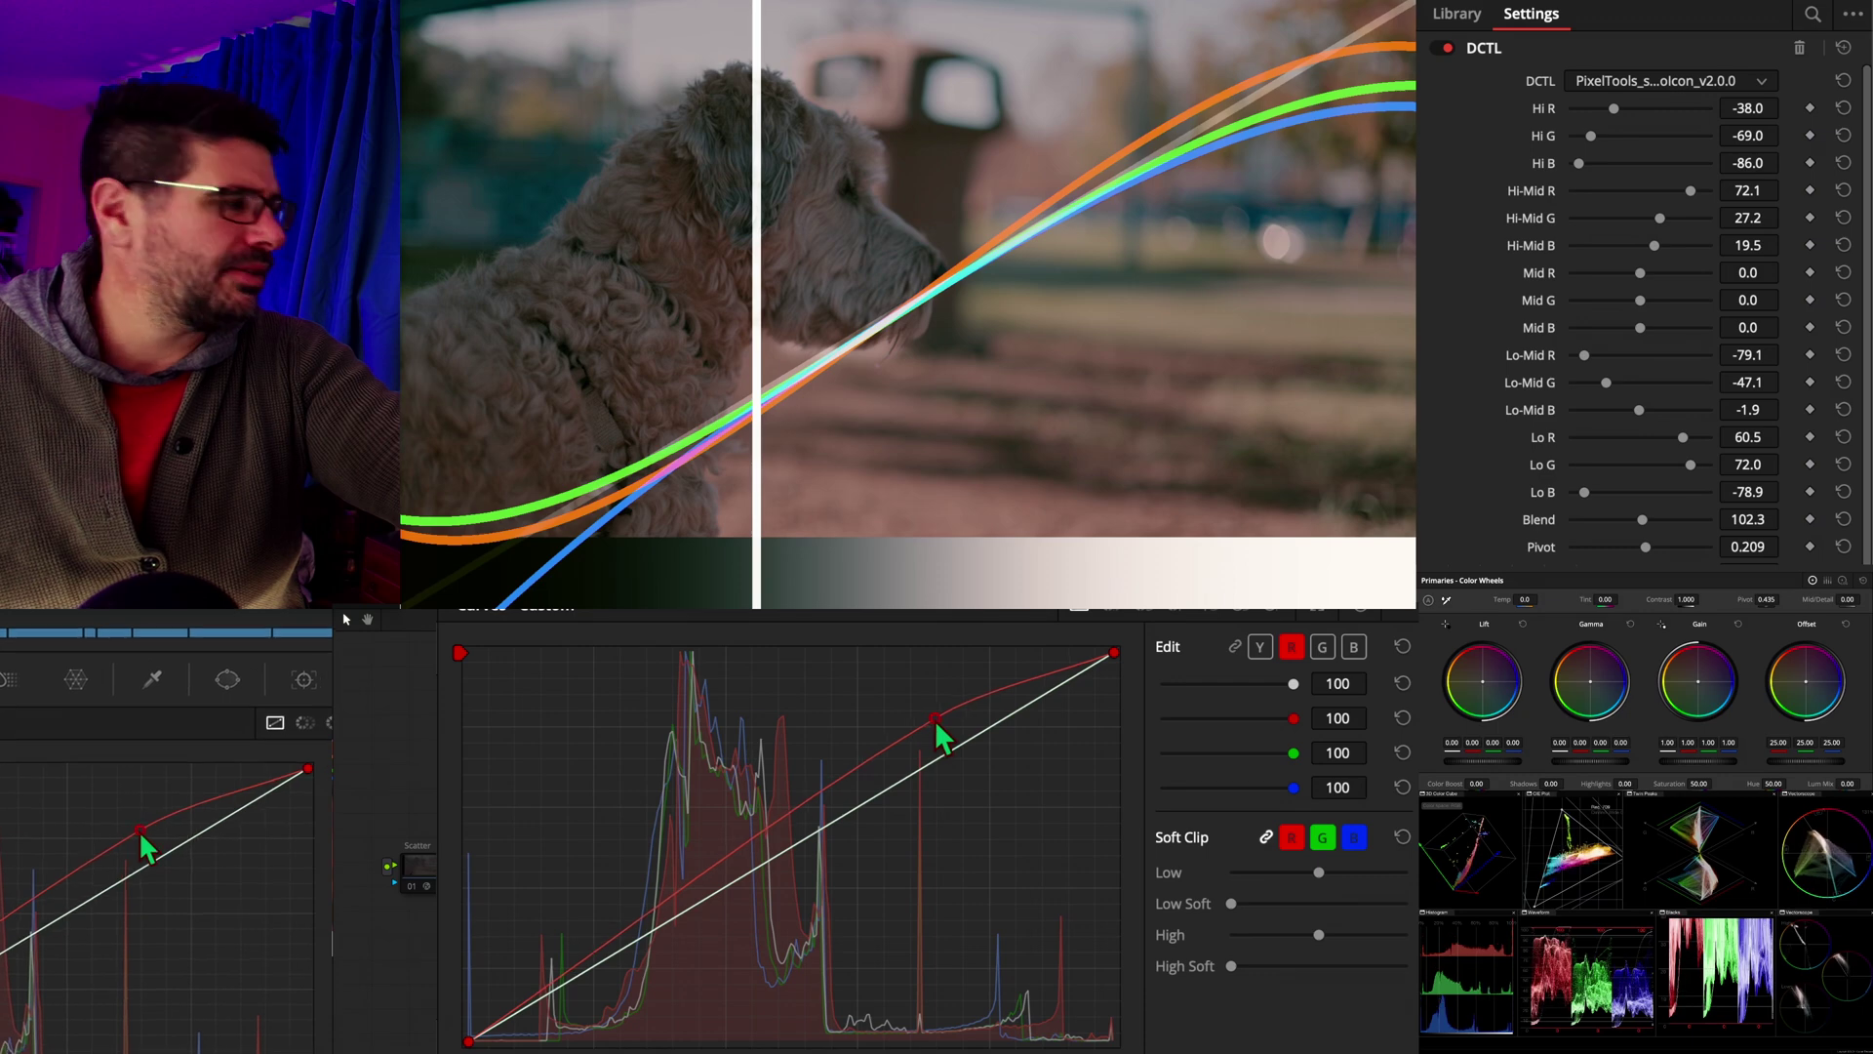
pyautogui.moveTo(940, 751)
pyautogui.mouseDown()
pyautogui.moveTo(992, 782)
pyautogui.moveTo(940, 740)
pyautogui.mouseUp()
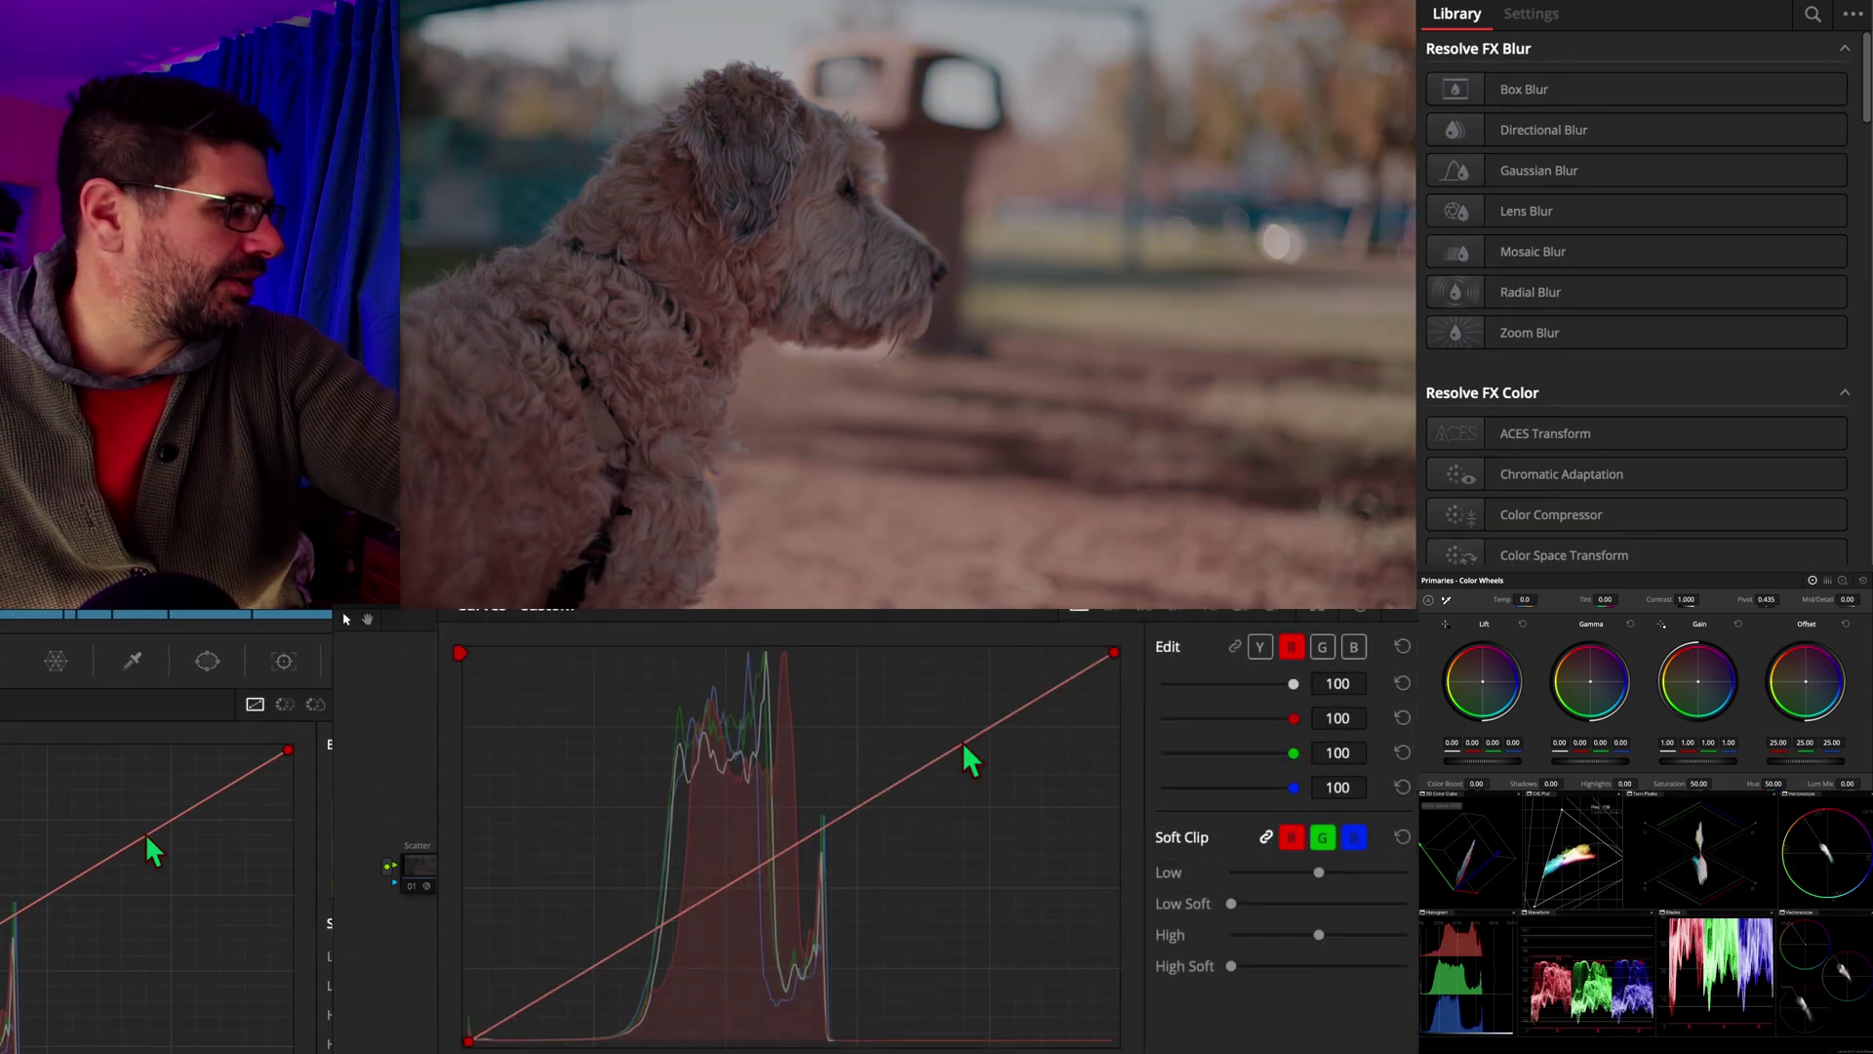
# Bend the red and green curves into S-shapes, lifting upper midtones and lowering shadows.
pyautogui.moveTo(963, 749); pyautogui.dragTo(934, 705)
pyautogui.moveTo(740, 849); pyautogui.dragTo(720, 920)
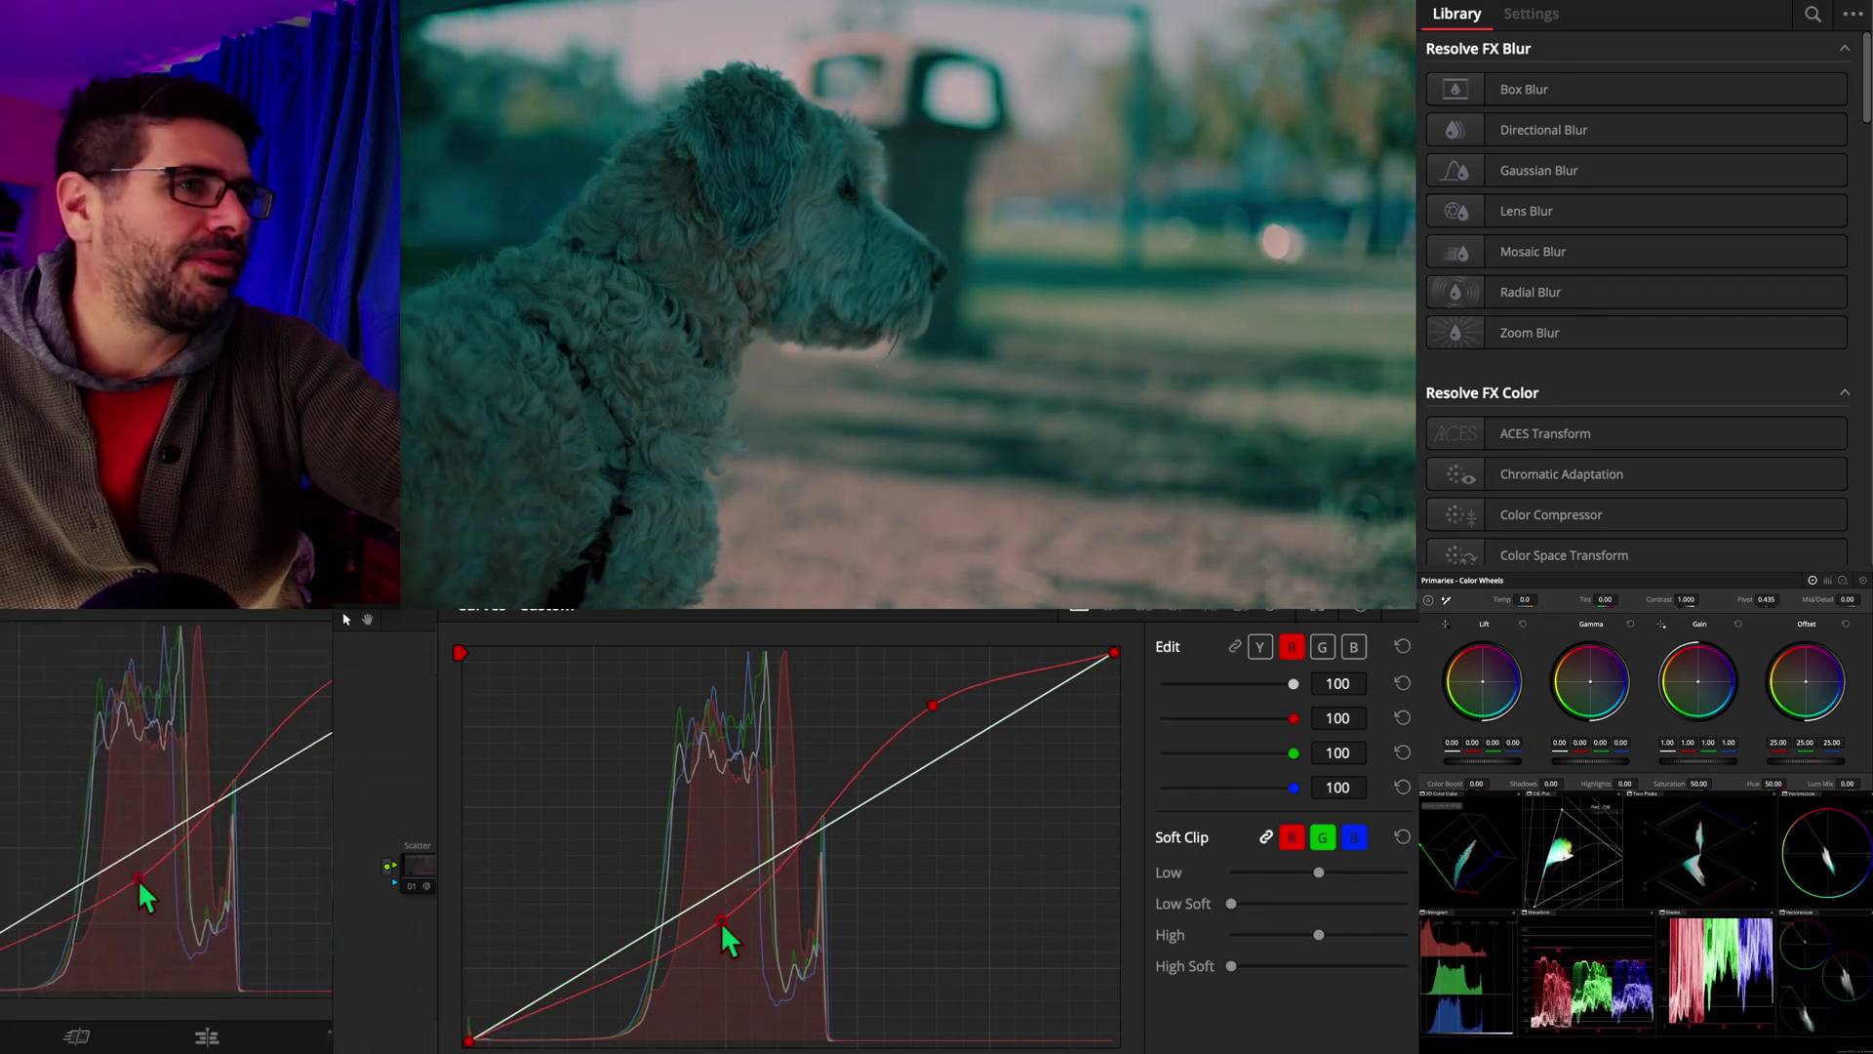
pyautogui.click(1322, 646)
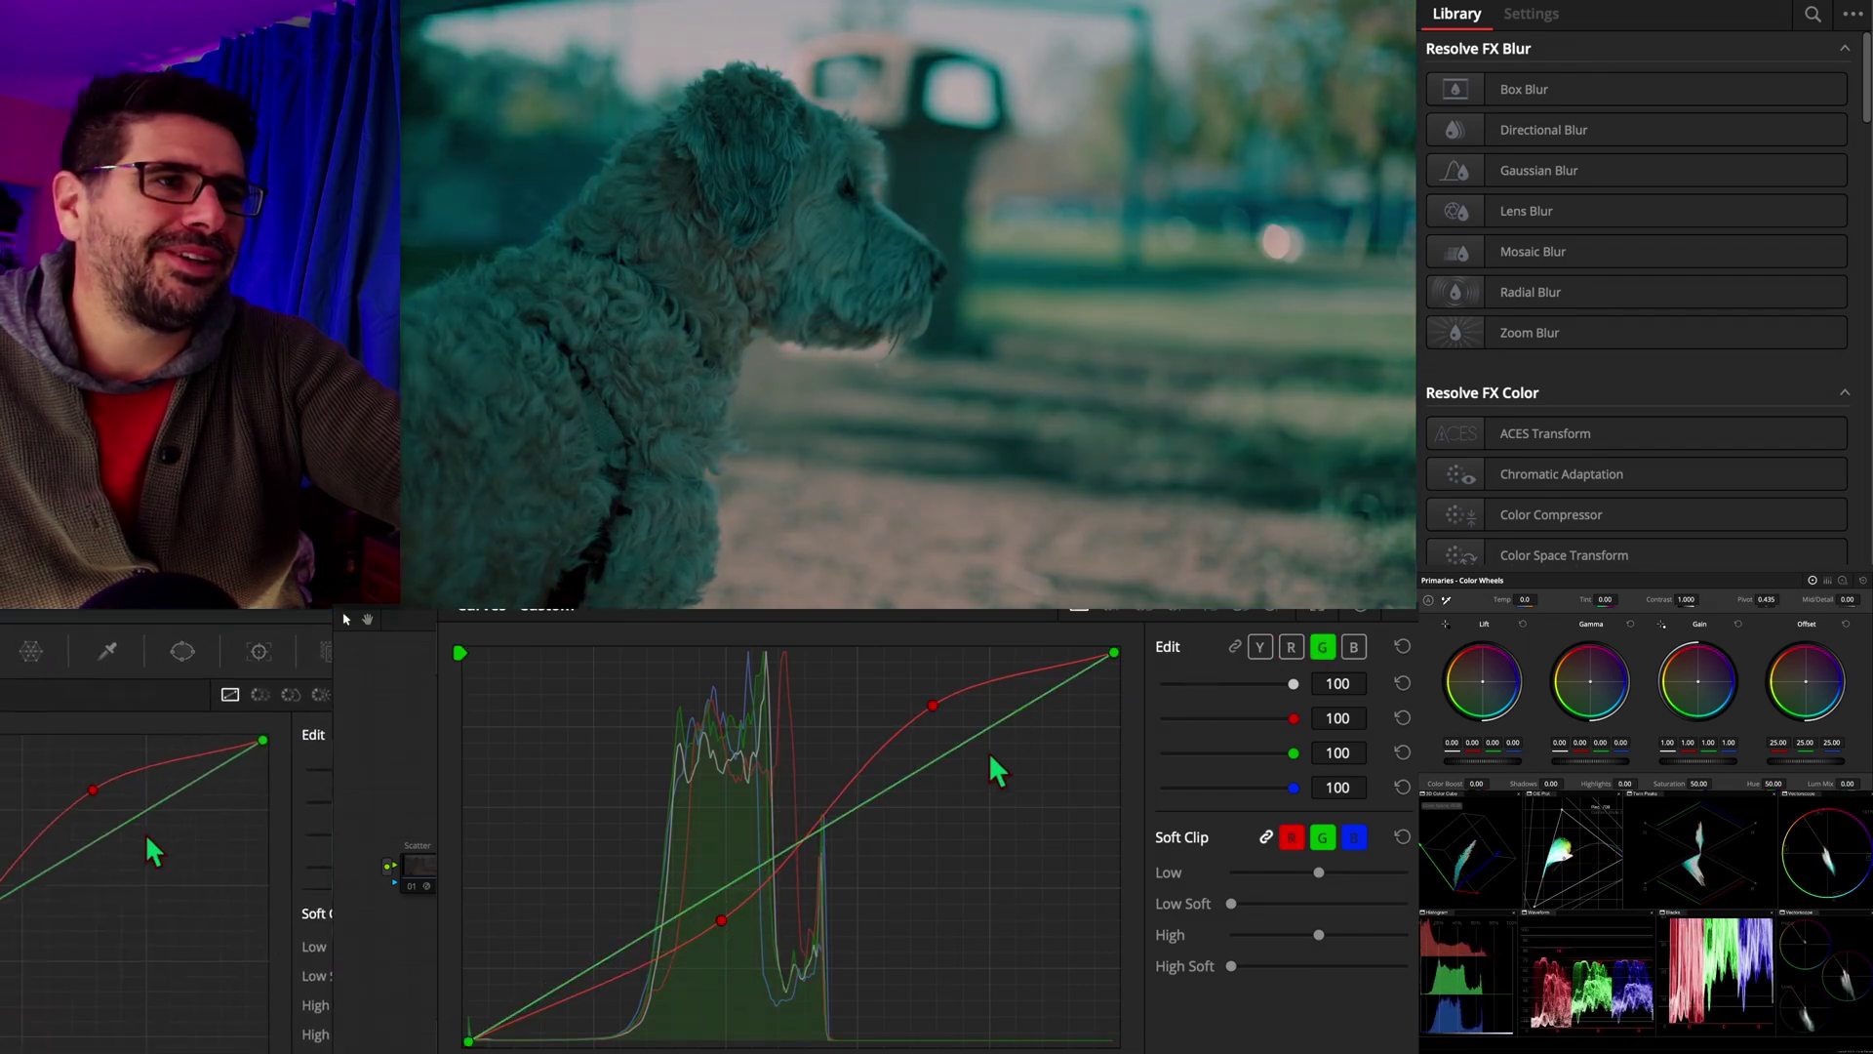
pyautogui.moveTo(980, 734); pyautogui.dragTo(940, 713)
pyautogui.moveTo(709, 867); pyautogui.dragTo(729, 944)
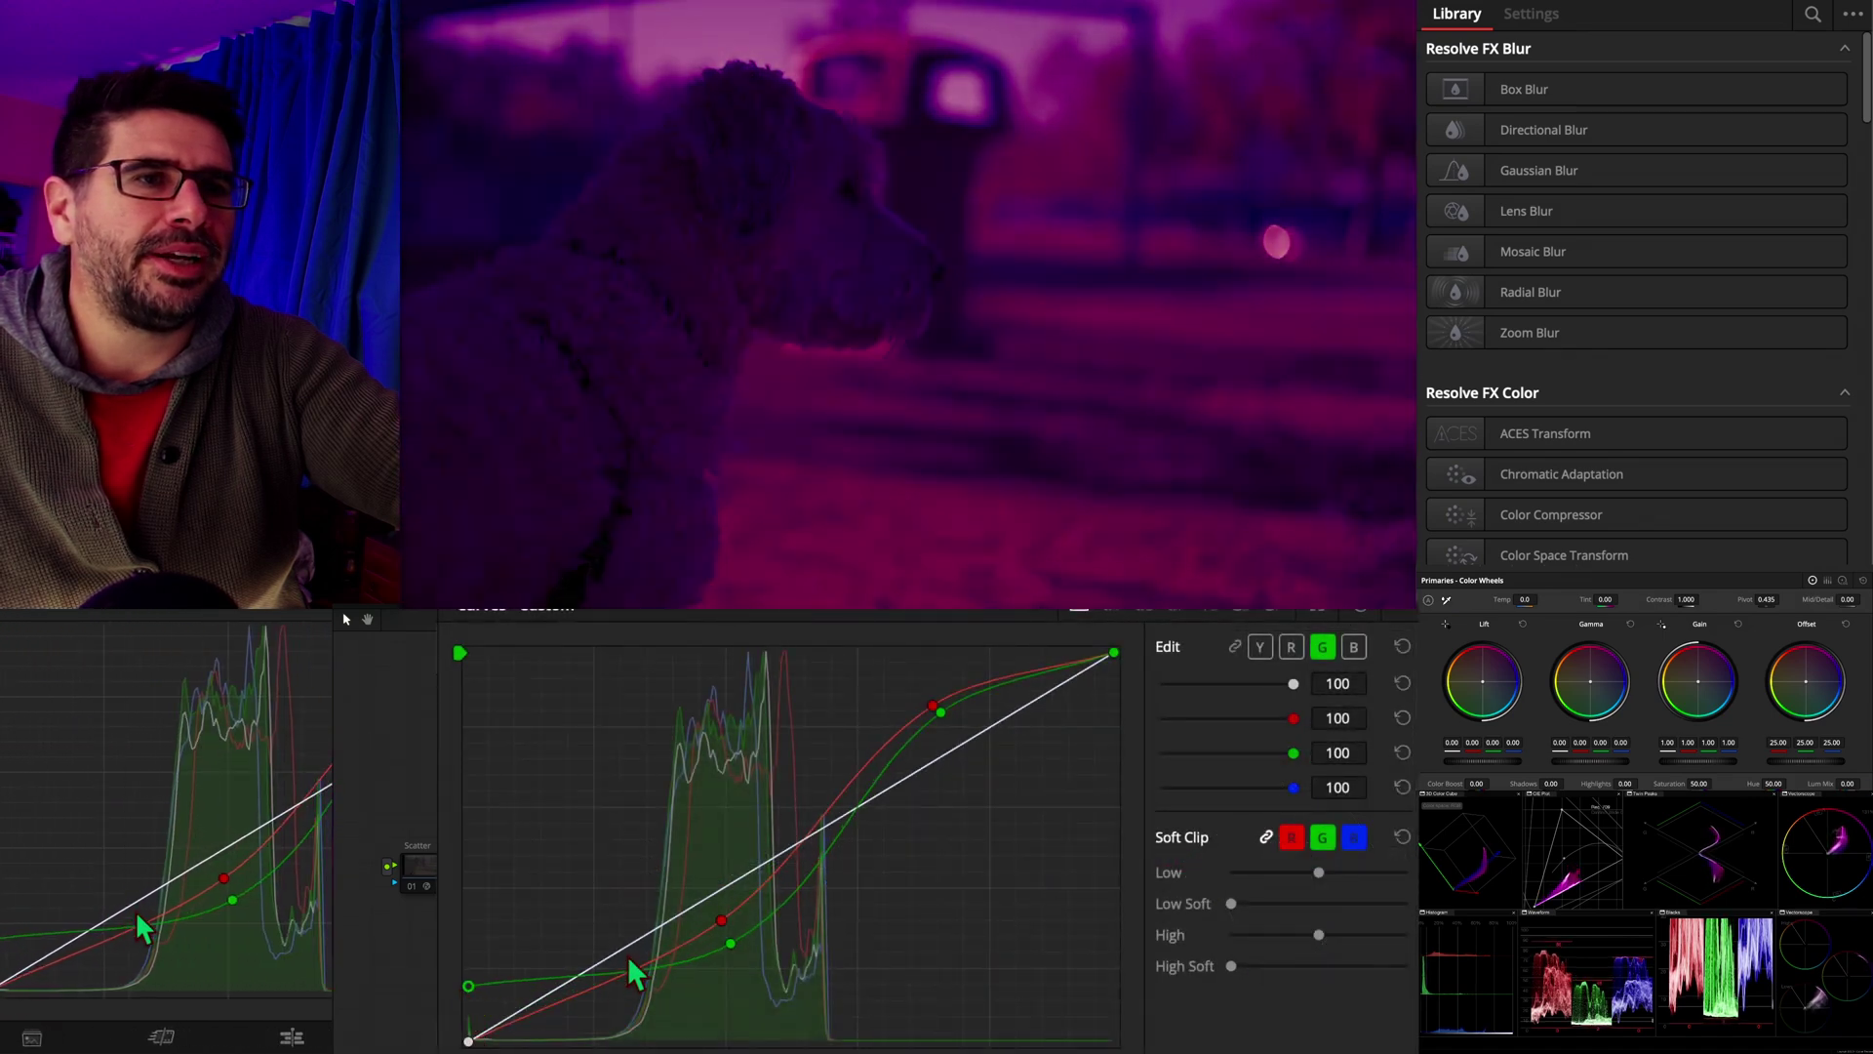
pyautogui.moveTo(627, 984); pyautogui.dragTo(600, 996)
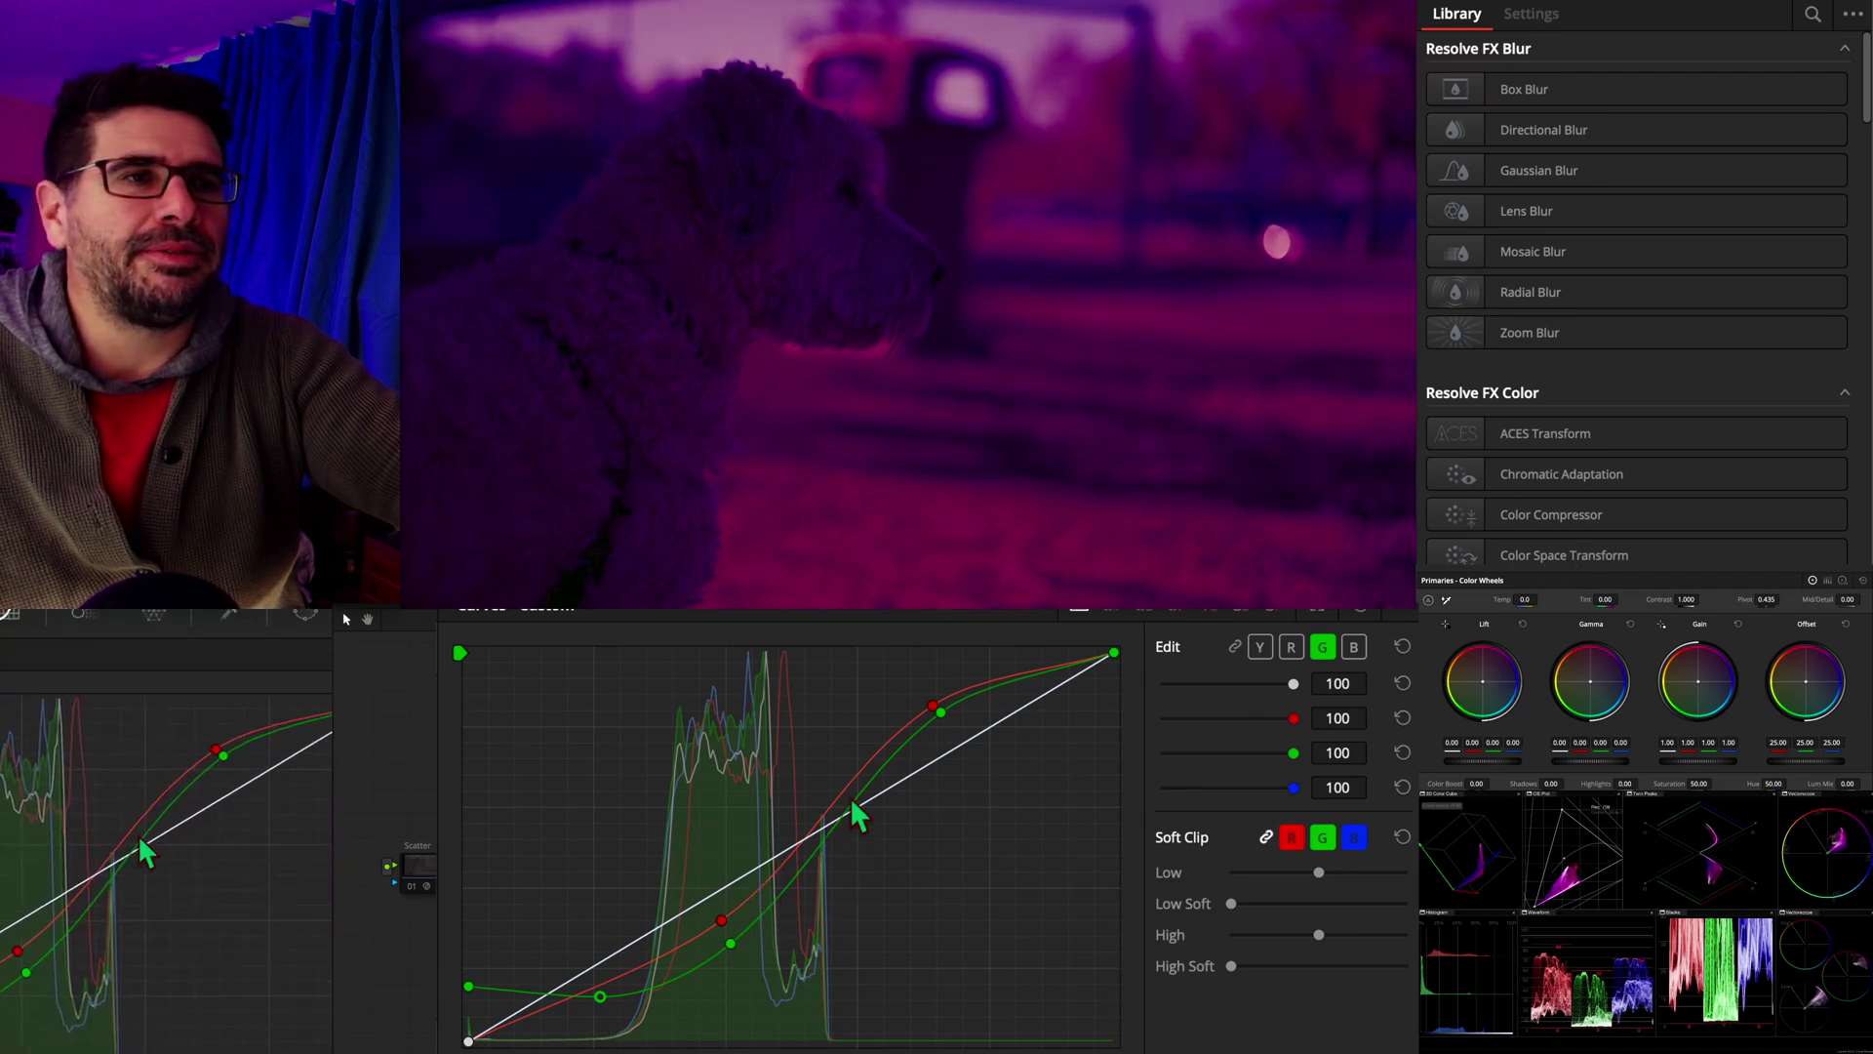
# Shape the blue curve into an S with lifted highlights and lowered shadows, then reselect luma.
pyautogui.click(1353, 647)
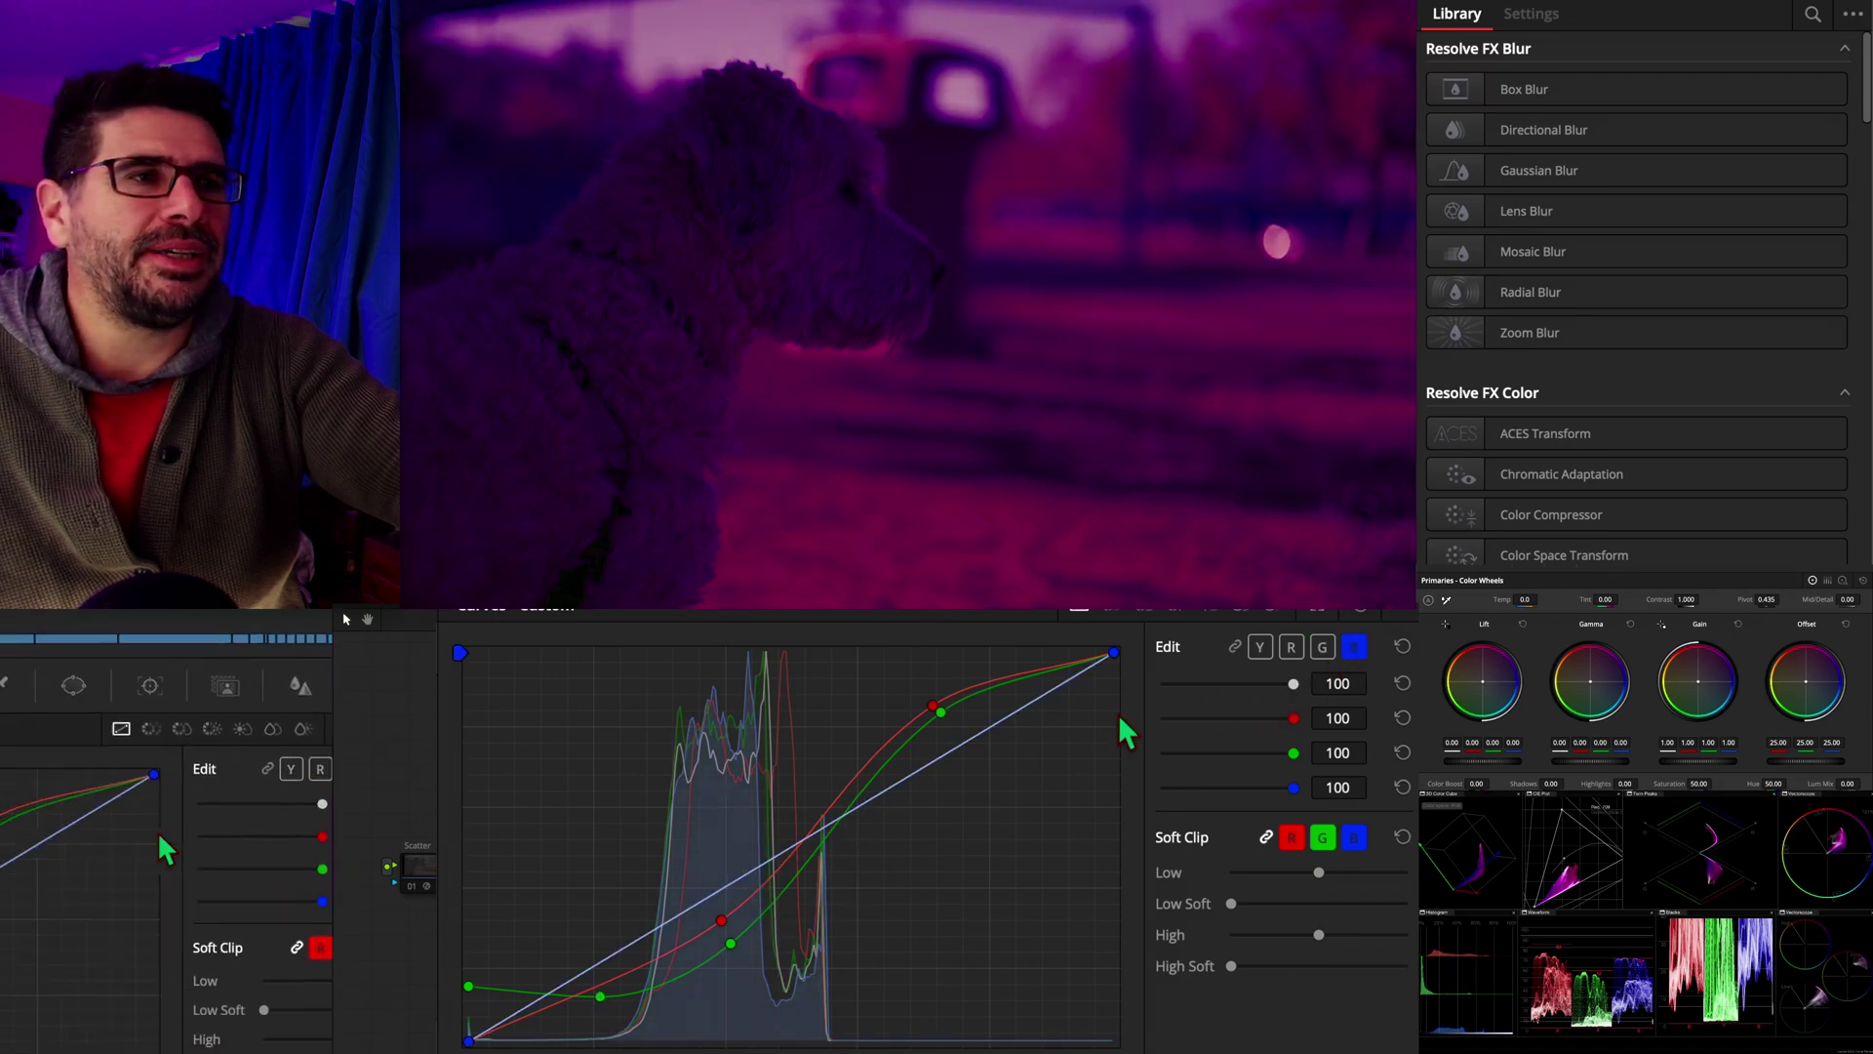
pyautogui.click(967, 742)
pyautogui.moveTo(967, 742); pyautogui.dragTo(941, 715)
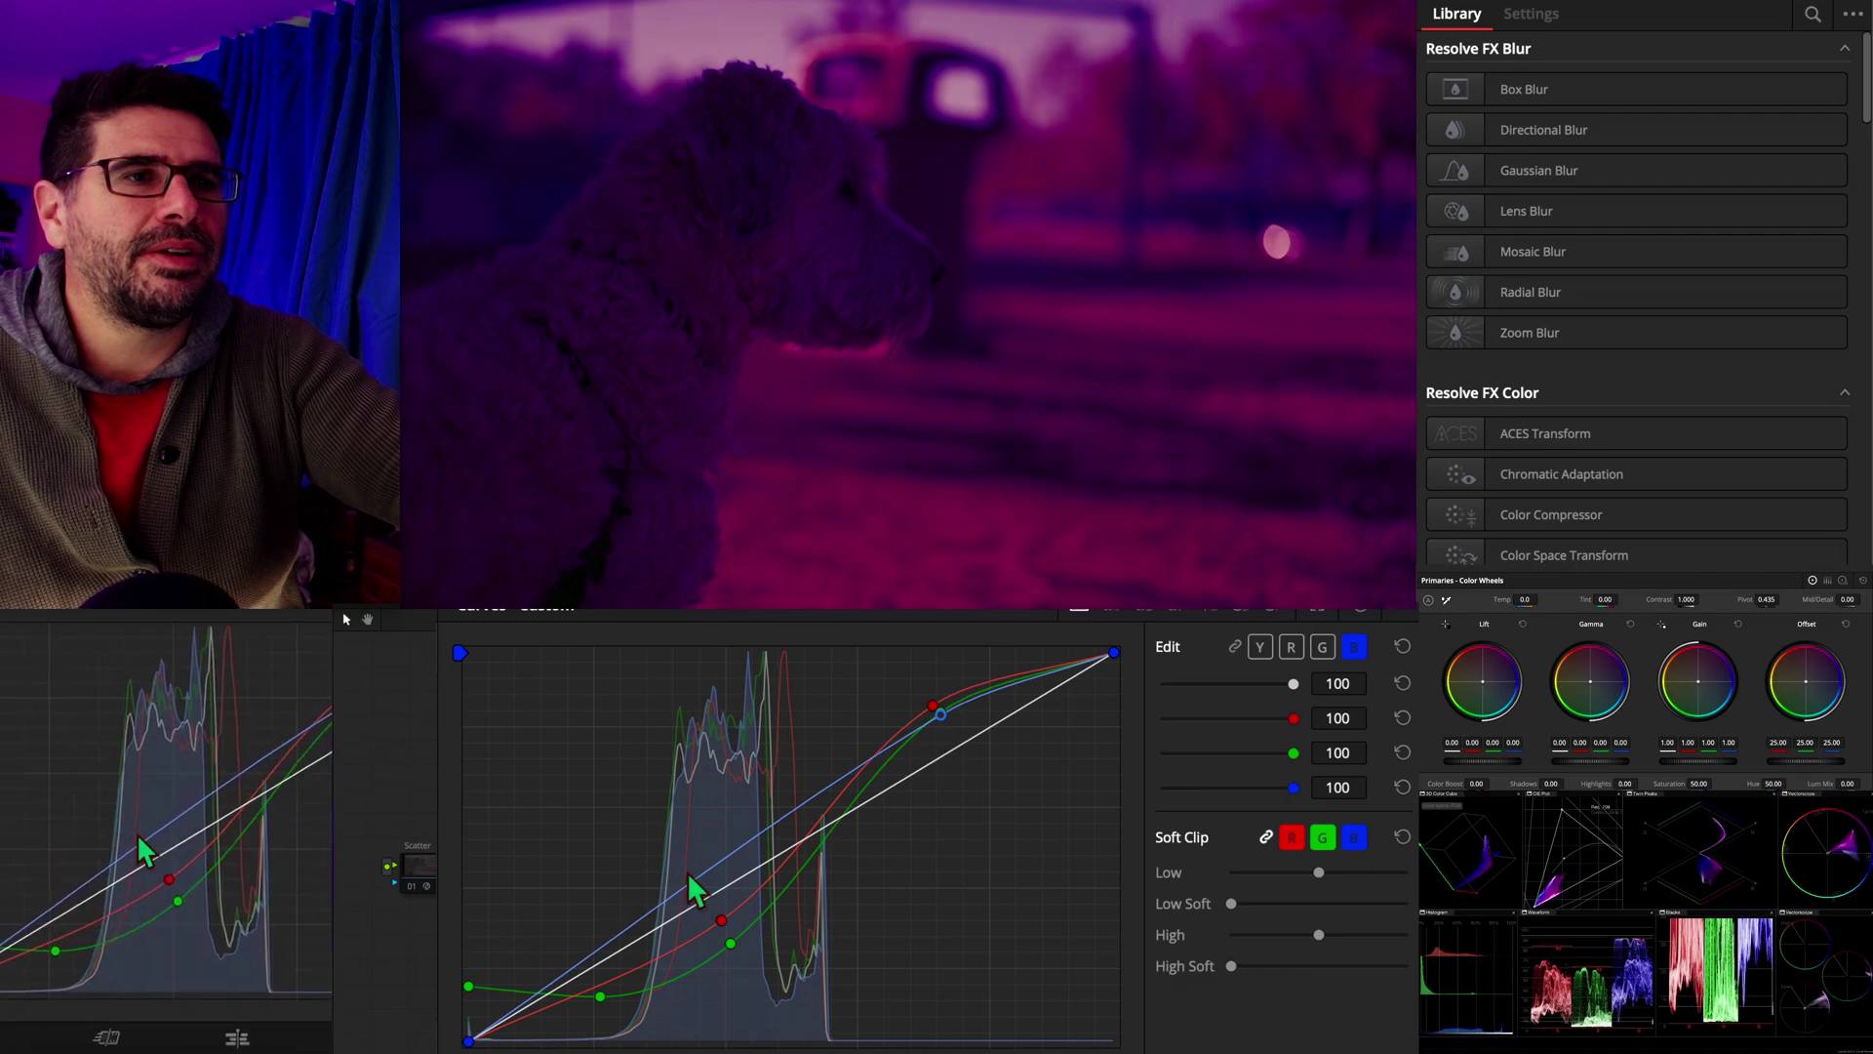
pyautogui.moveTo(718, 889); pyautogui.dragTo(720, 942)
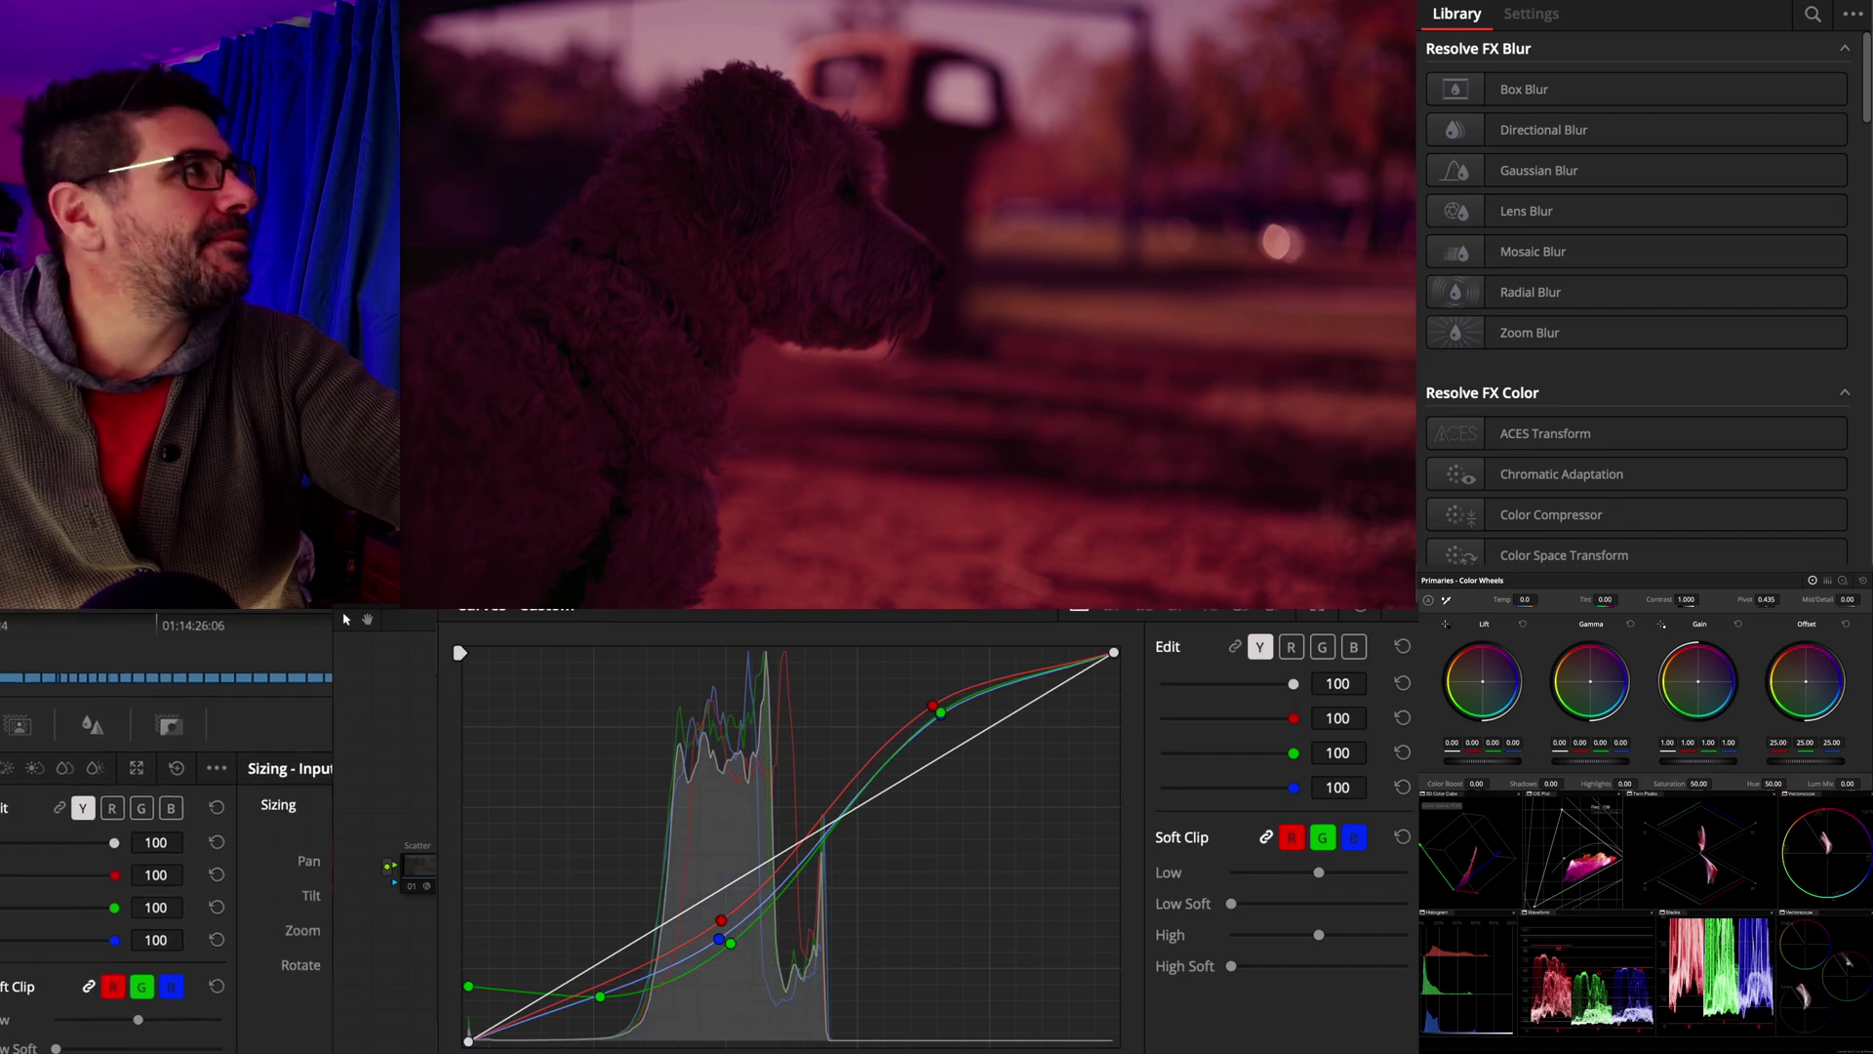
pyautogui.click(1260, 646)
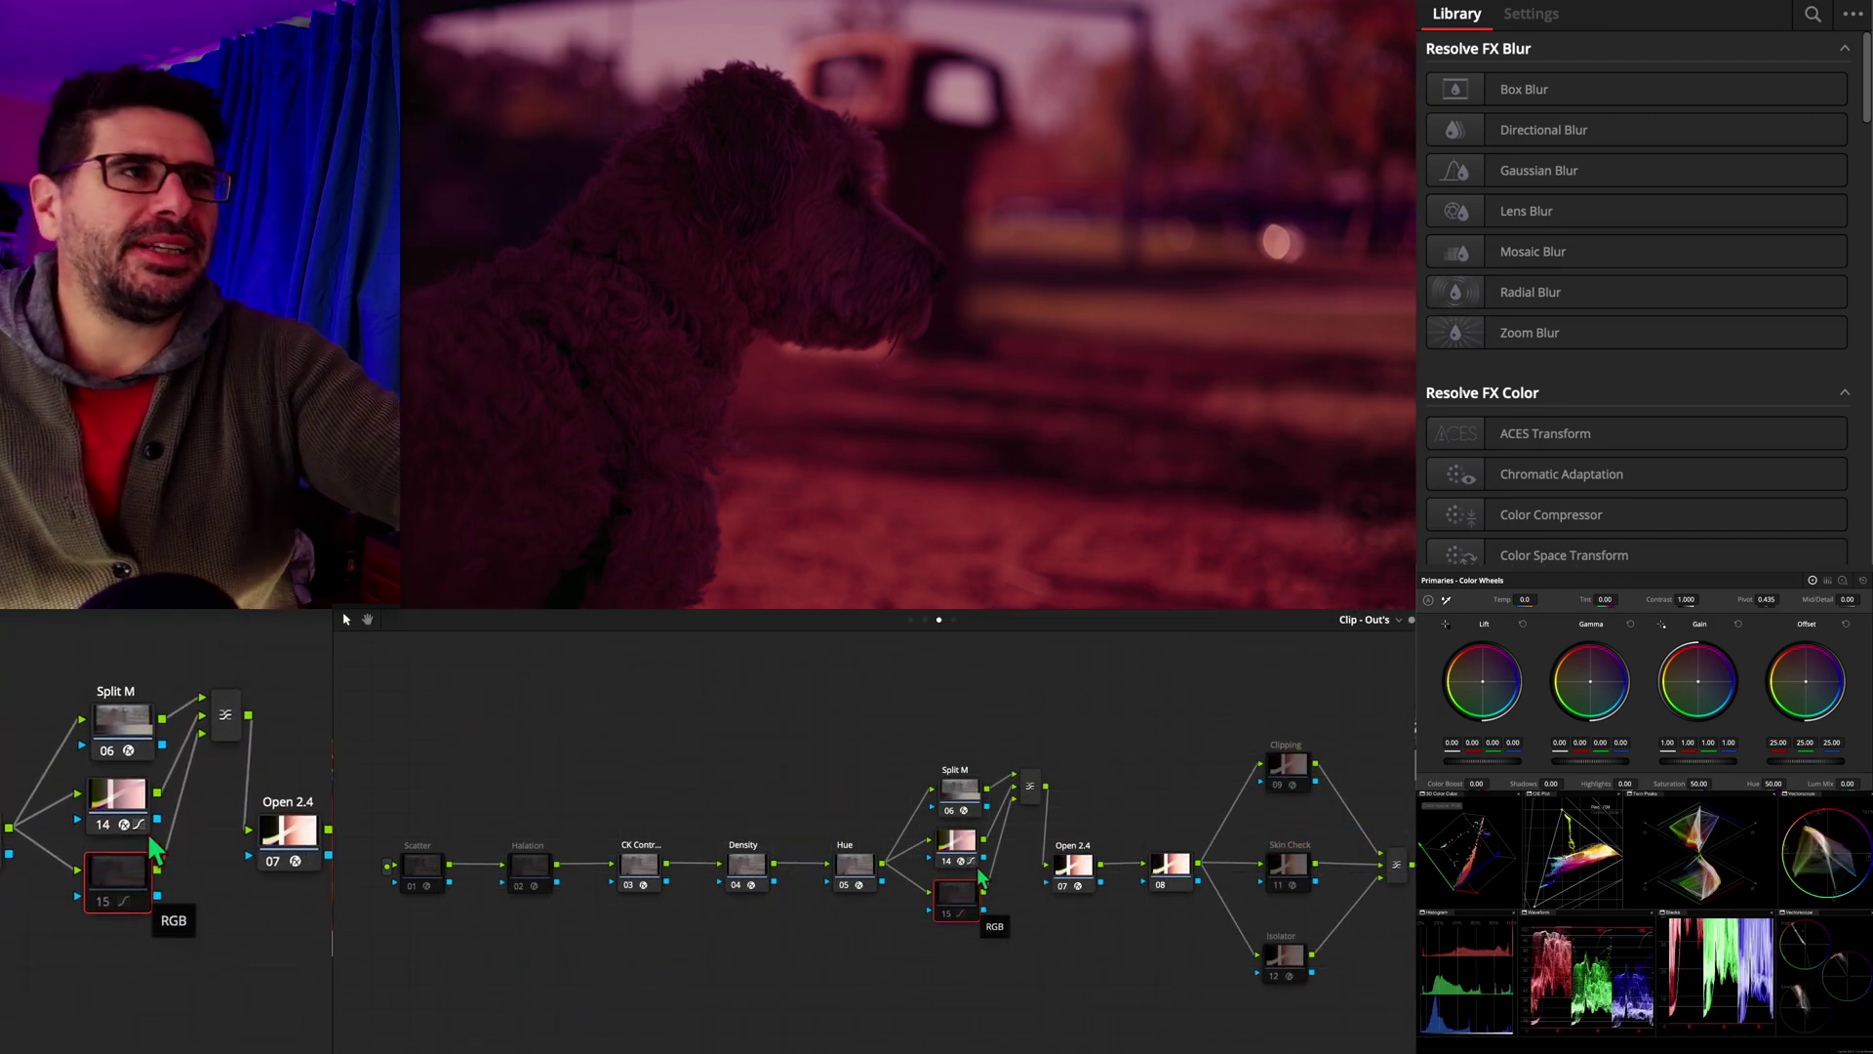
# On node 14, turn off Show Curve and Show Ramp in the PixelTools DCTL settings.
pyautogui.click(964, 841)
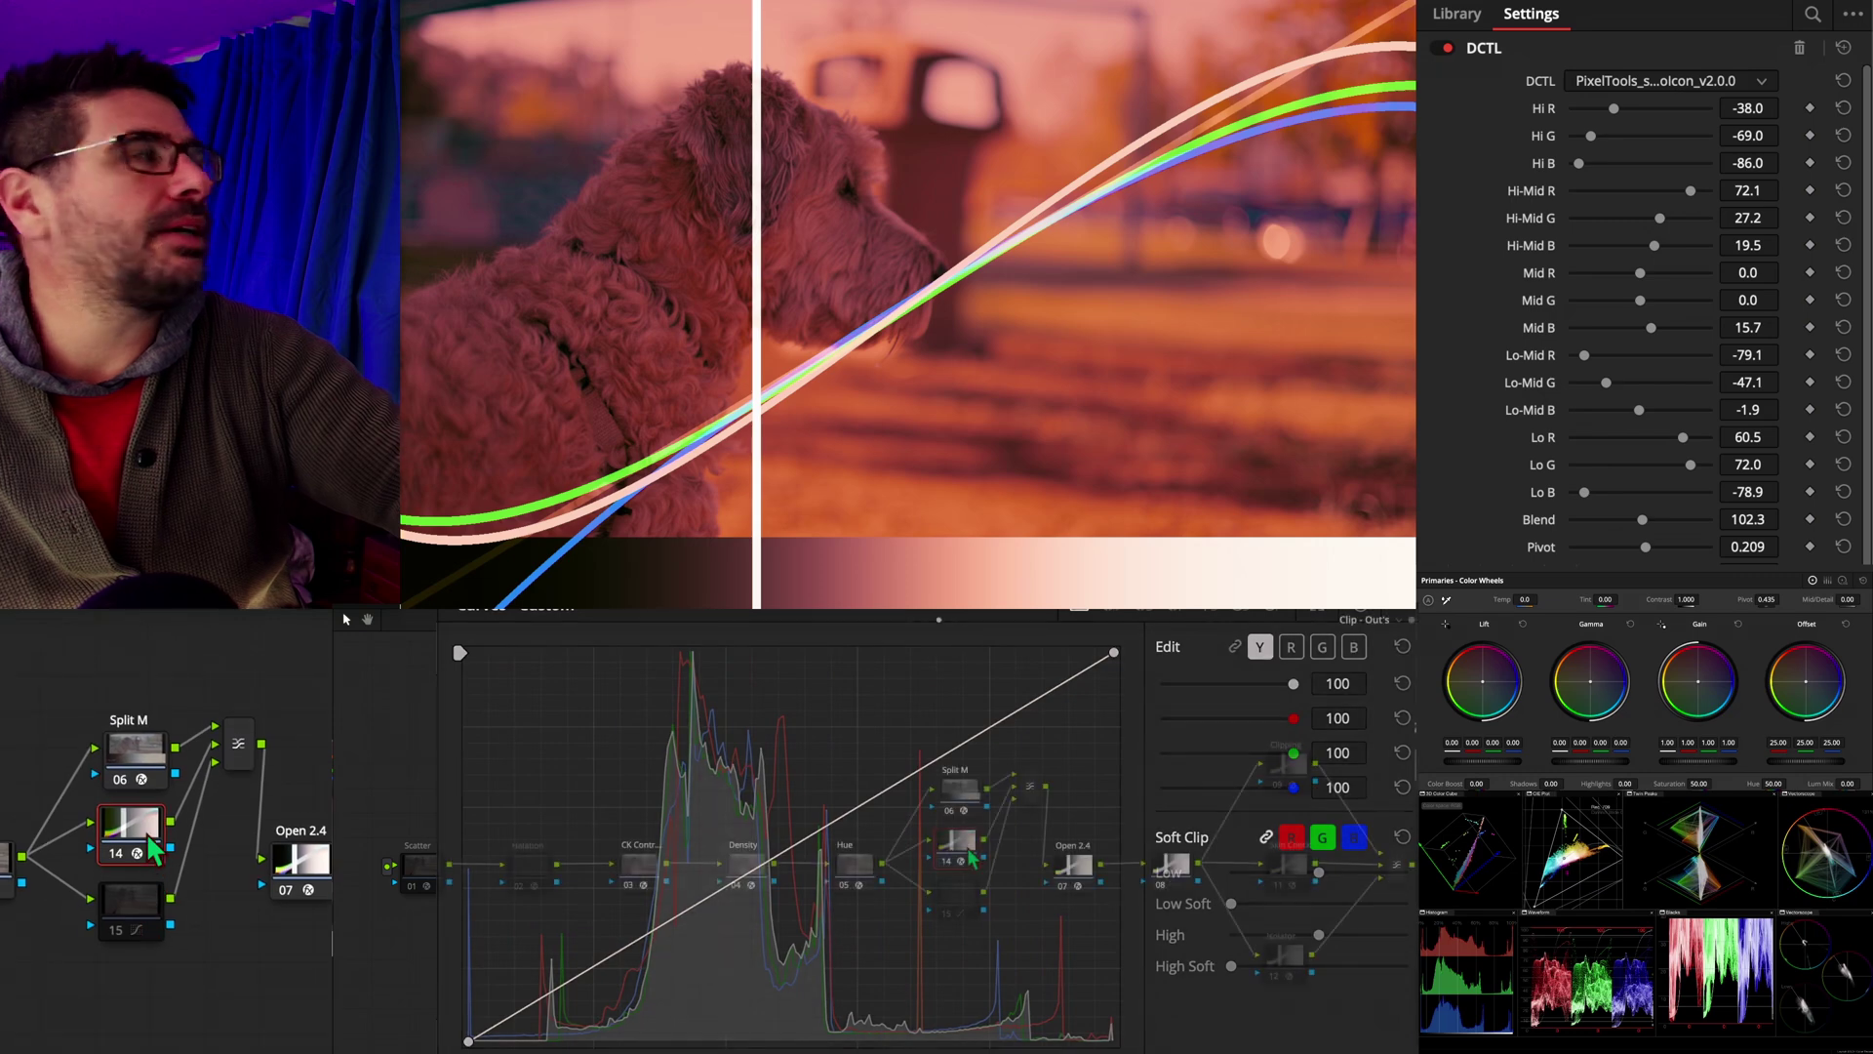
pyautogui.scroll(-3, 1654, 546)
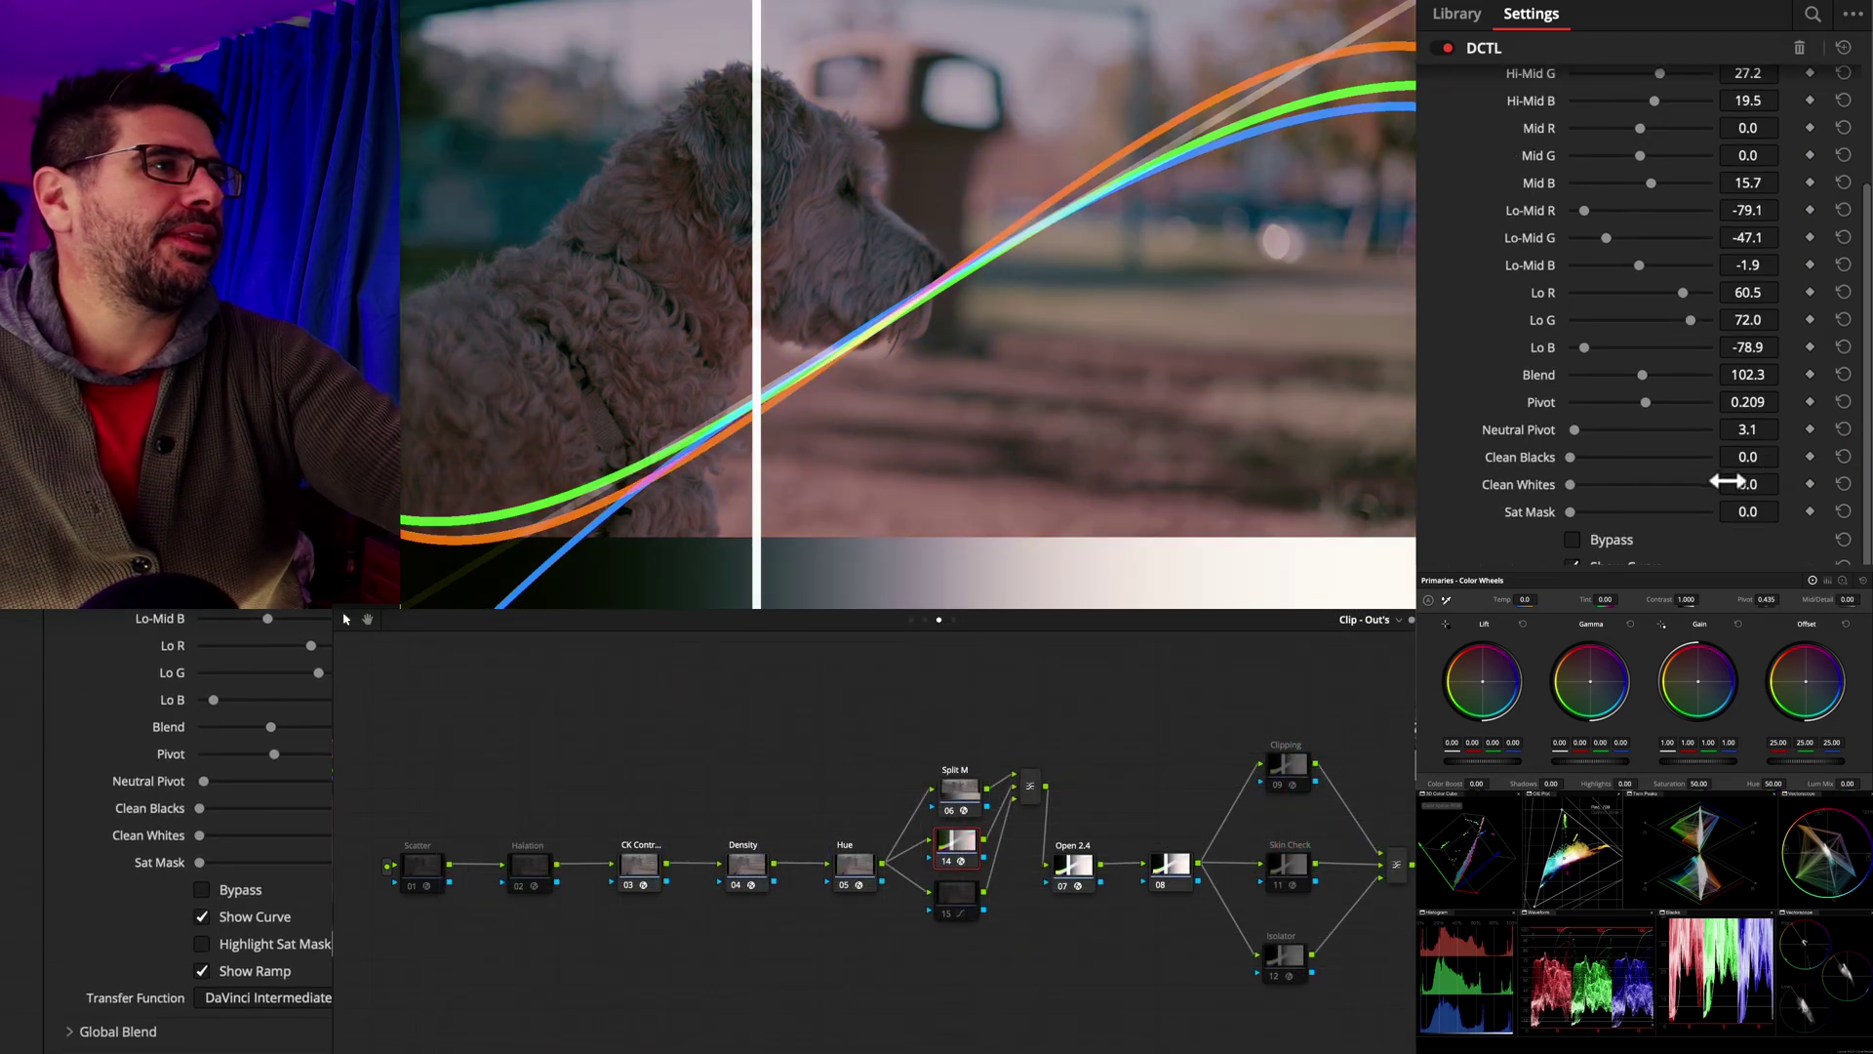
pyautogui.click(1655, 567)
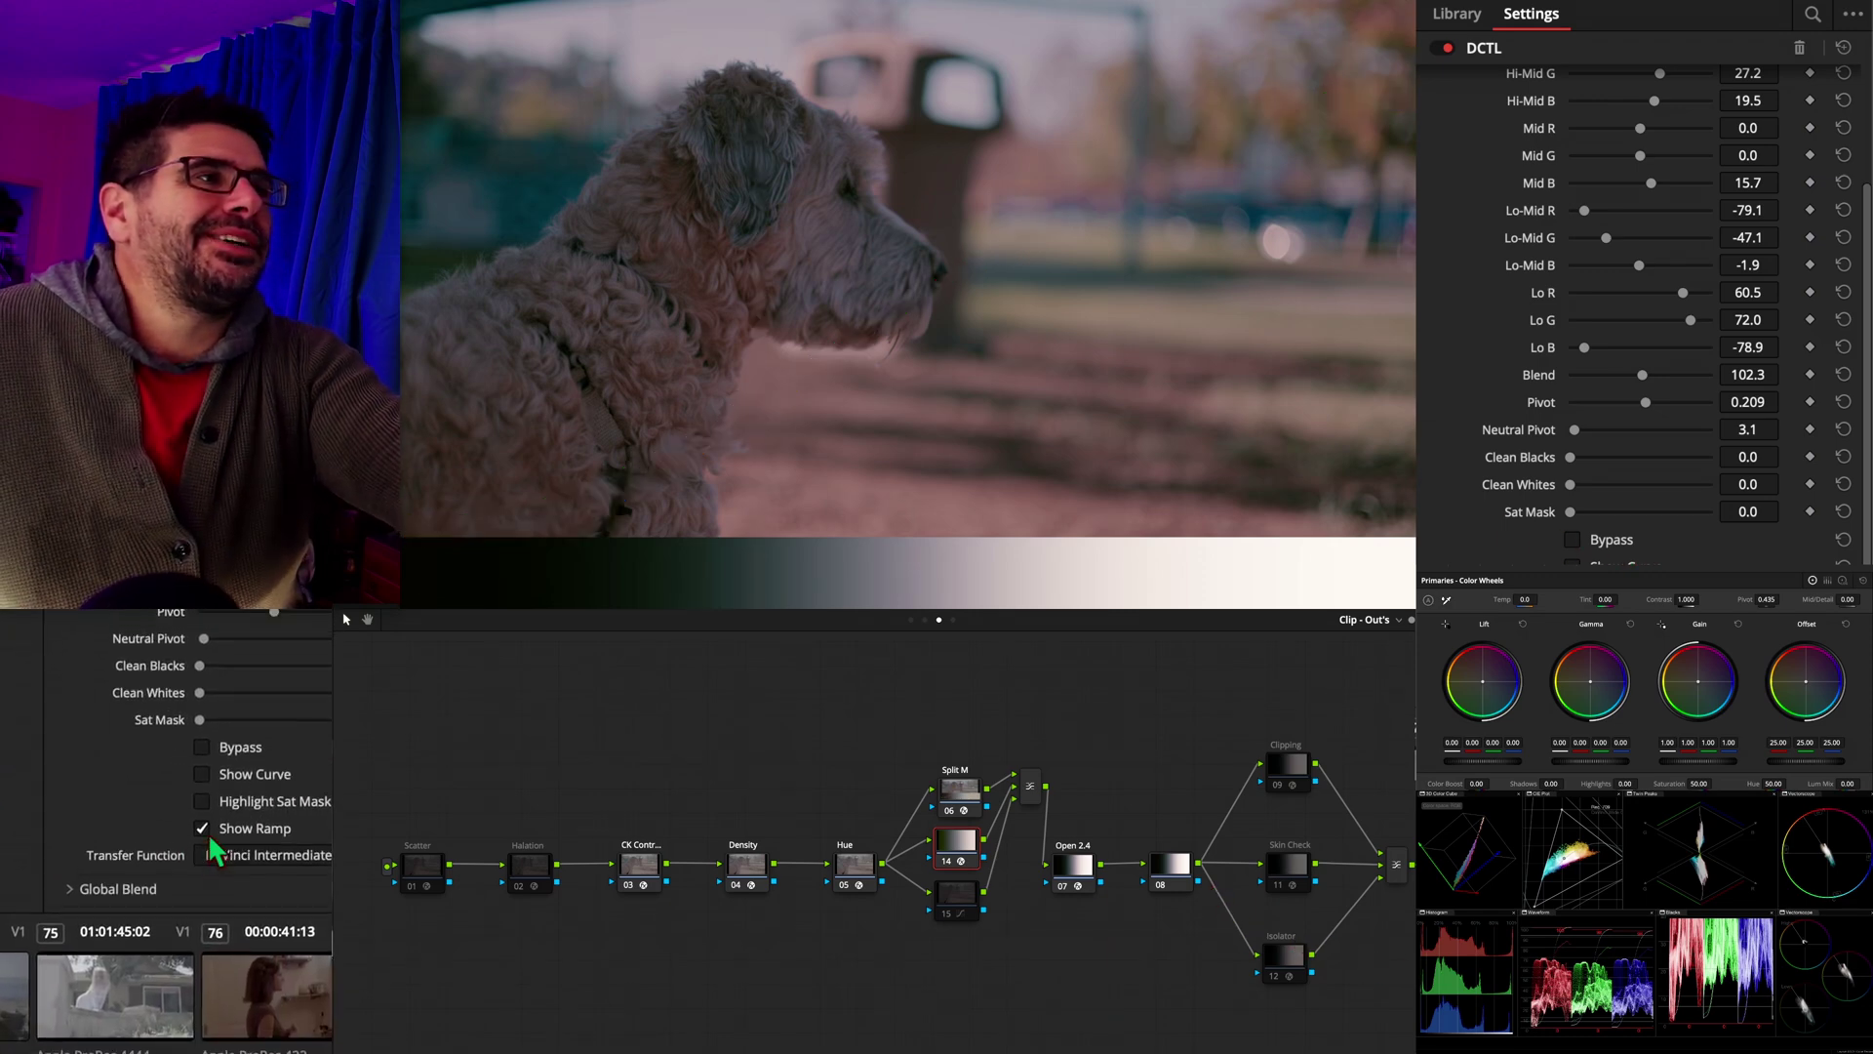
pyautogui.click(205, 836)
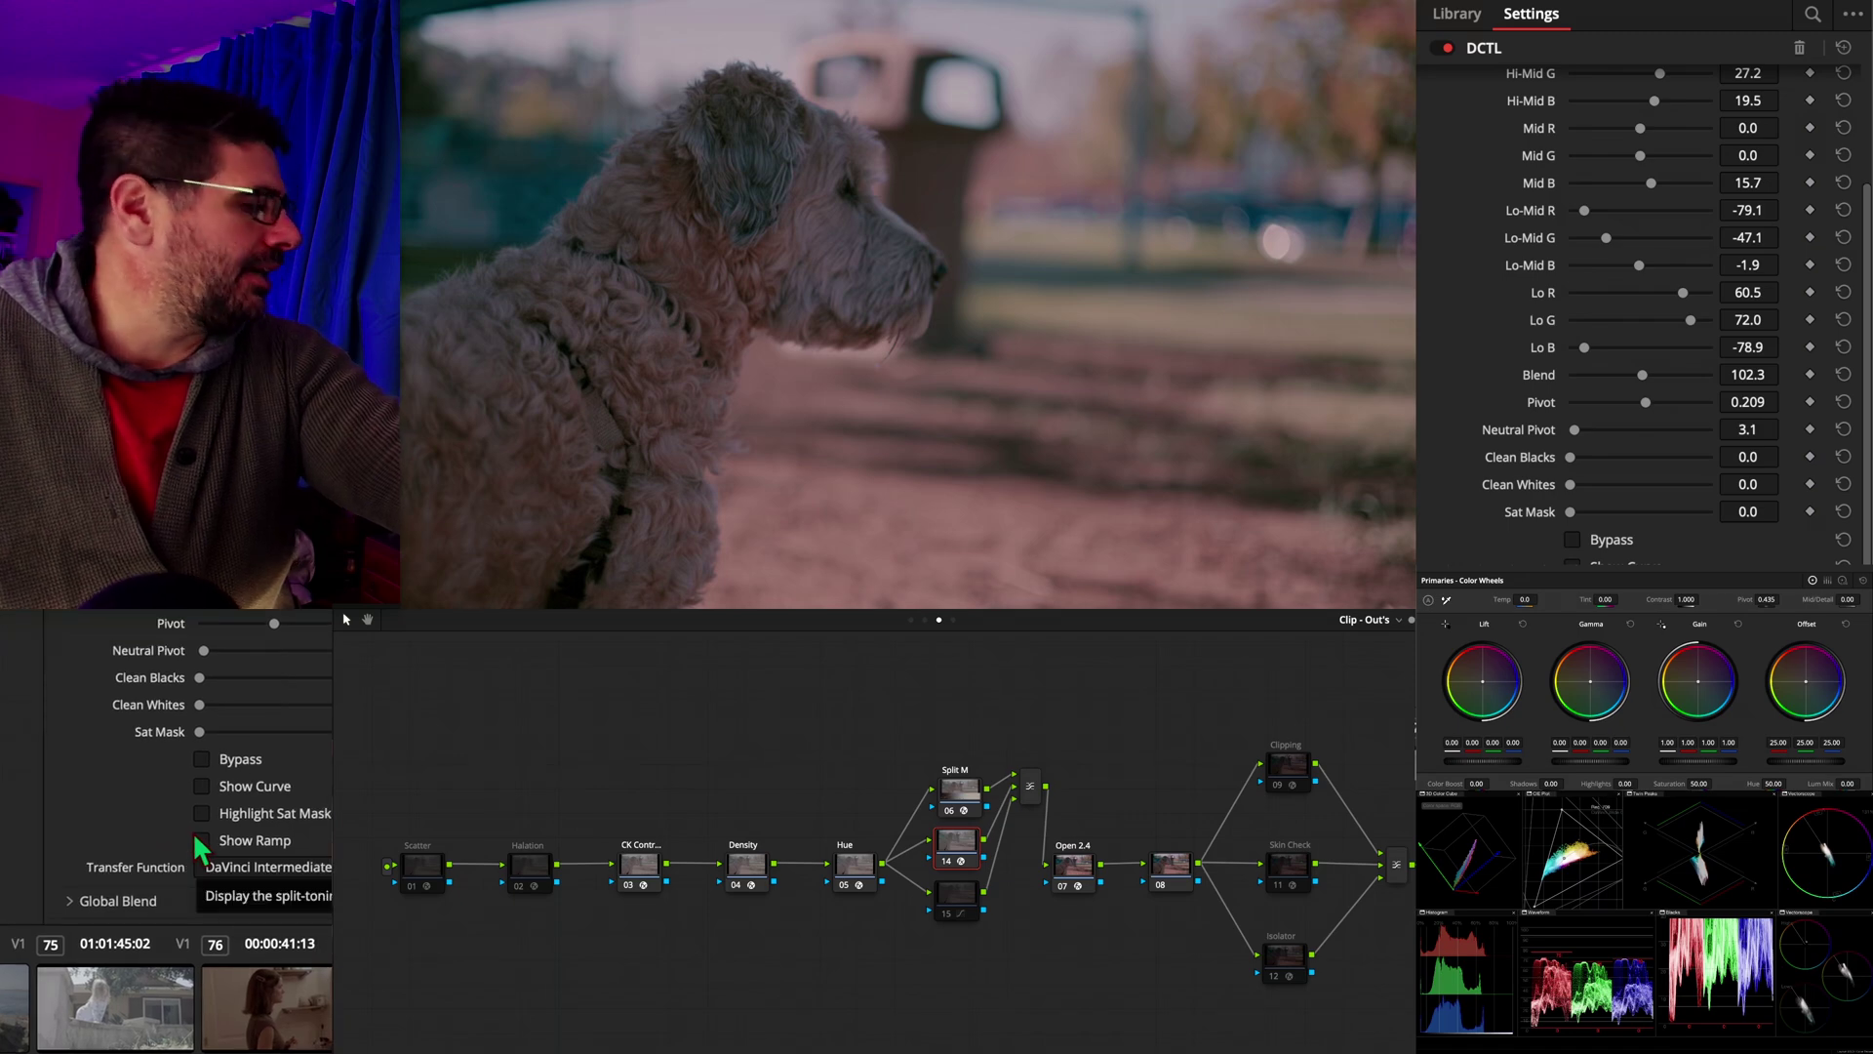
pyautogui.click(959, 789)
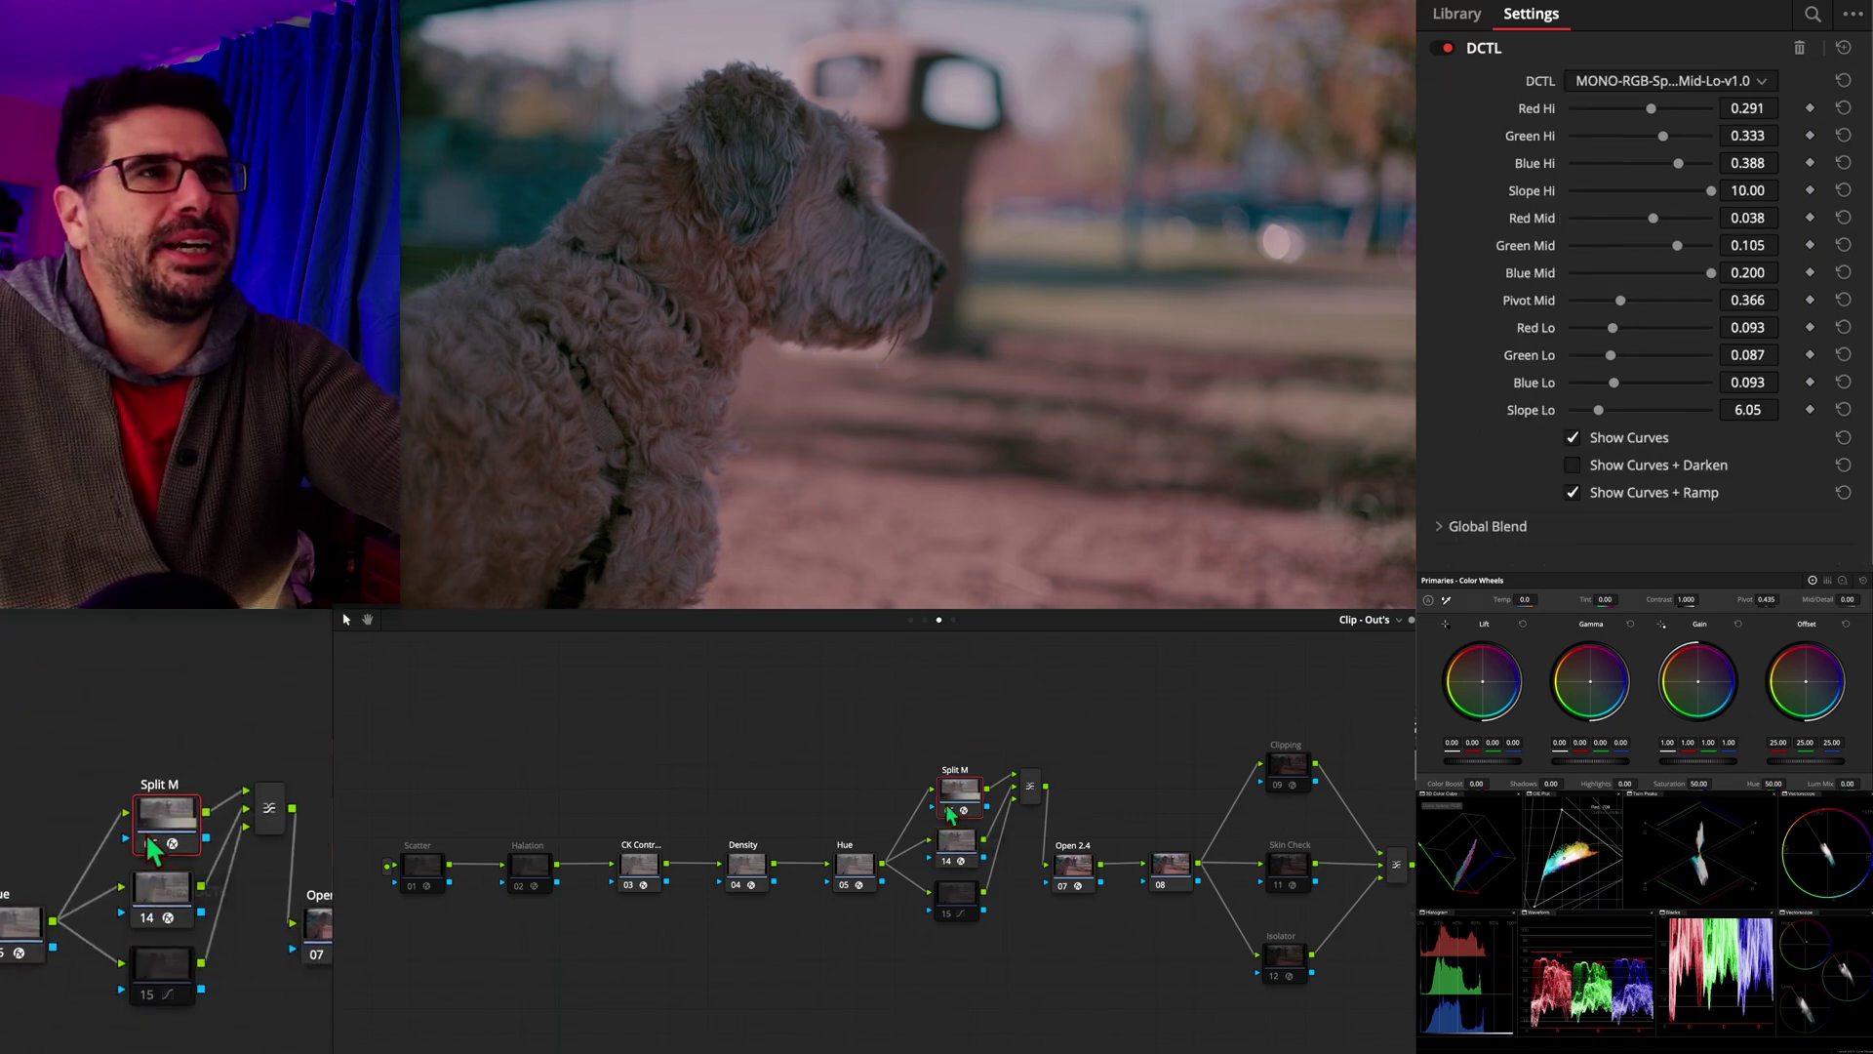
pyautogui.click(958, 855)
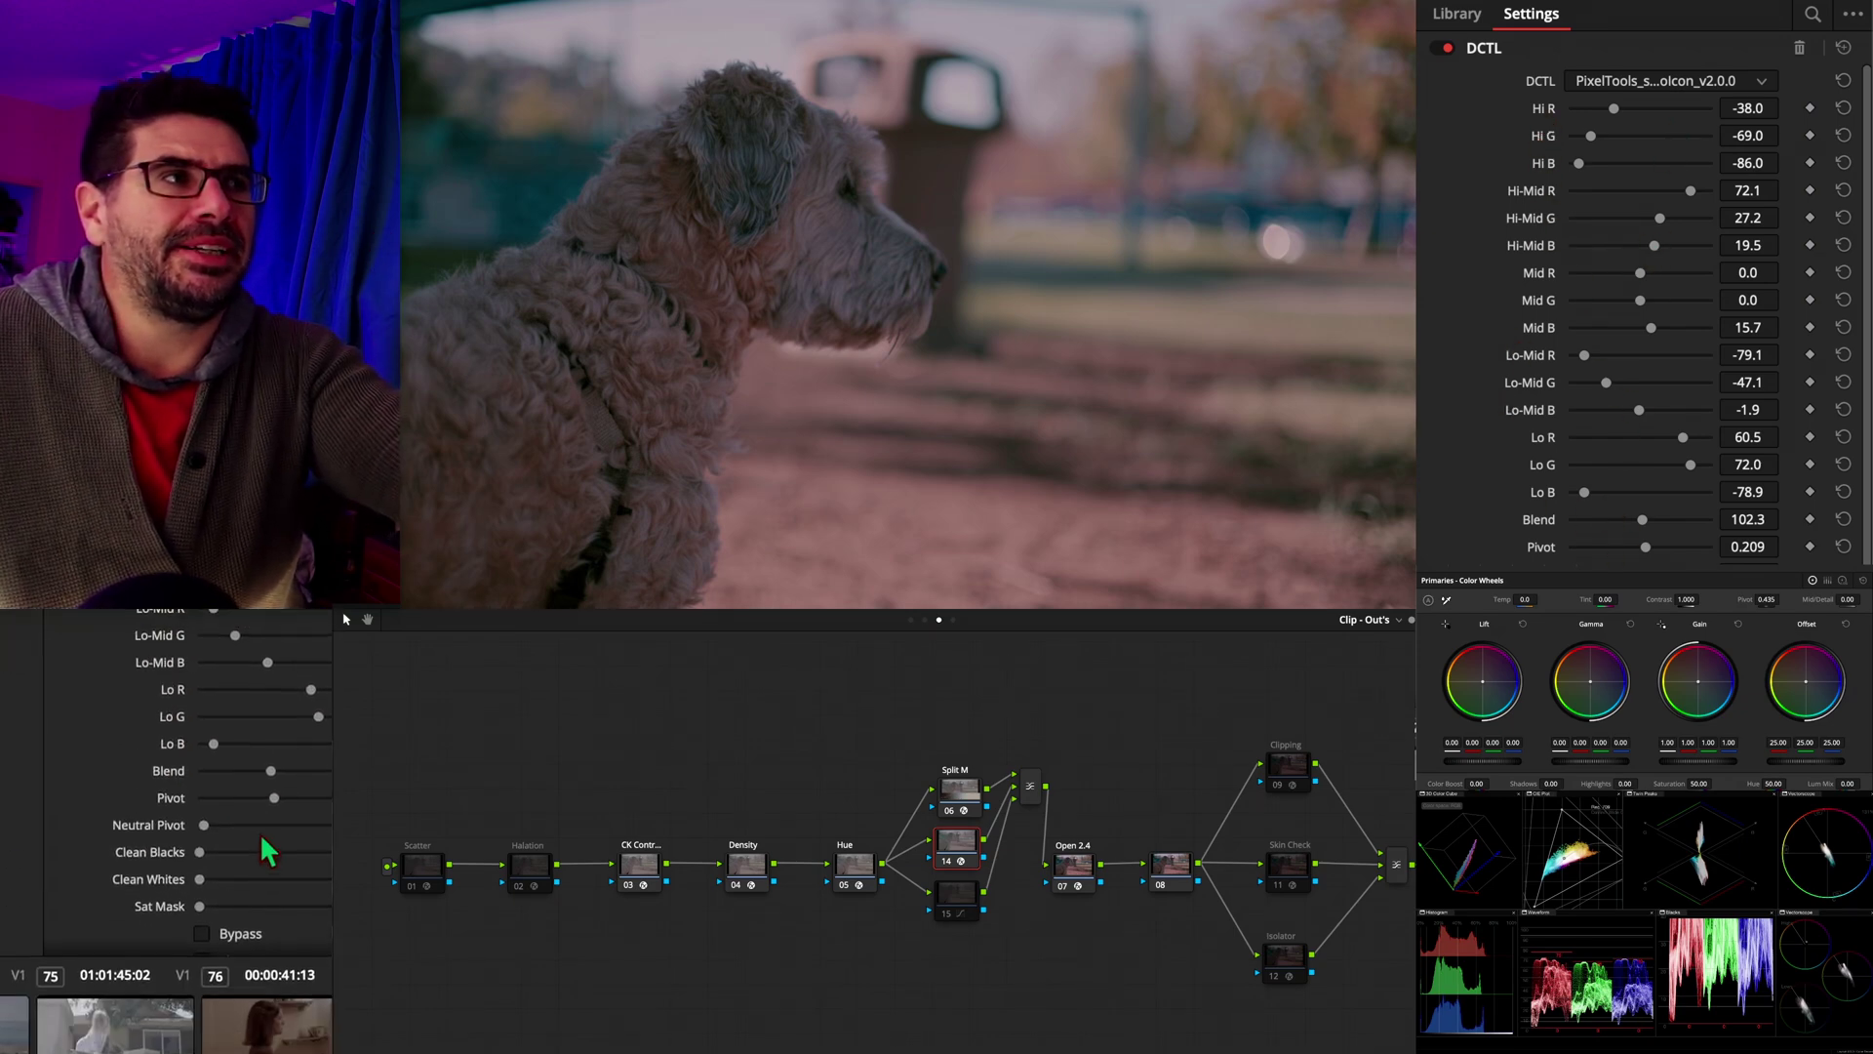
# Re-enable Show Curve in the DCTL settings to overlay the split-tone curves again.
pyautogui.scroll(-3, 1631, 499)
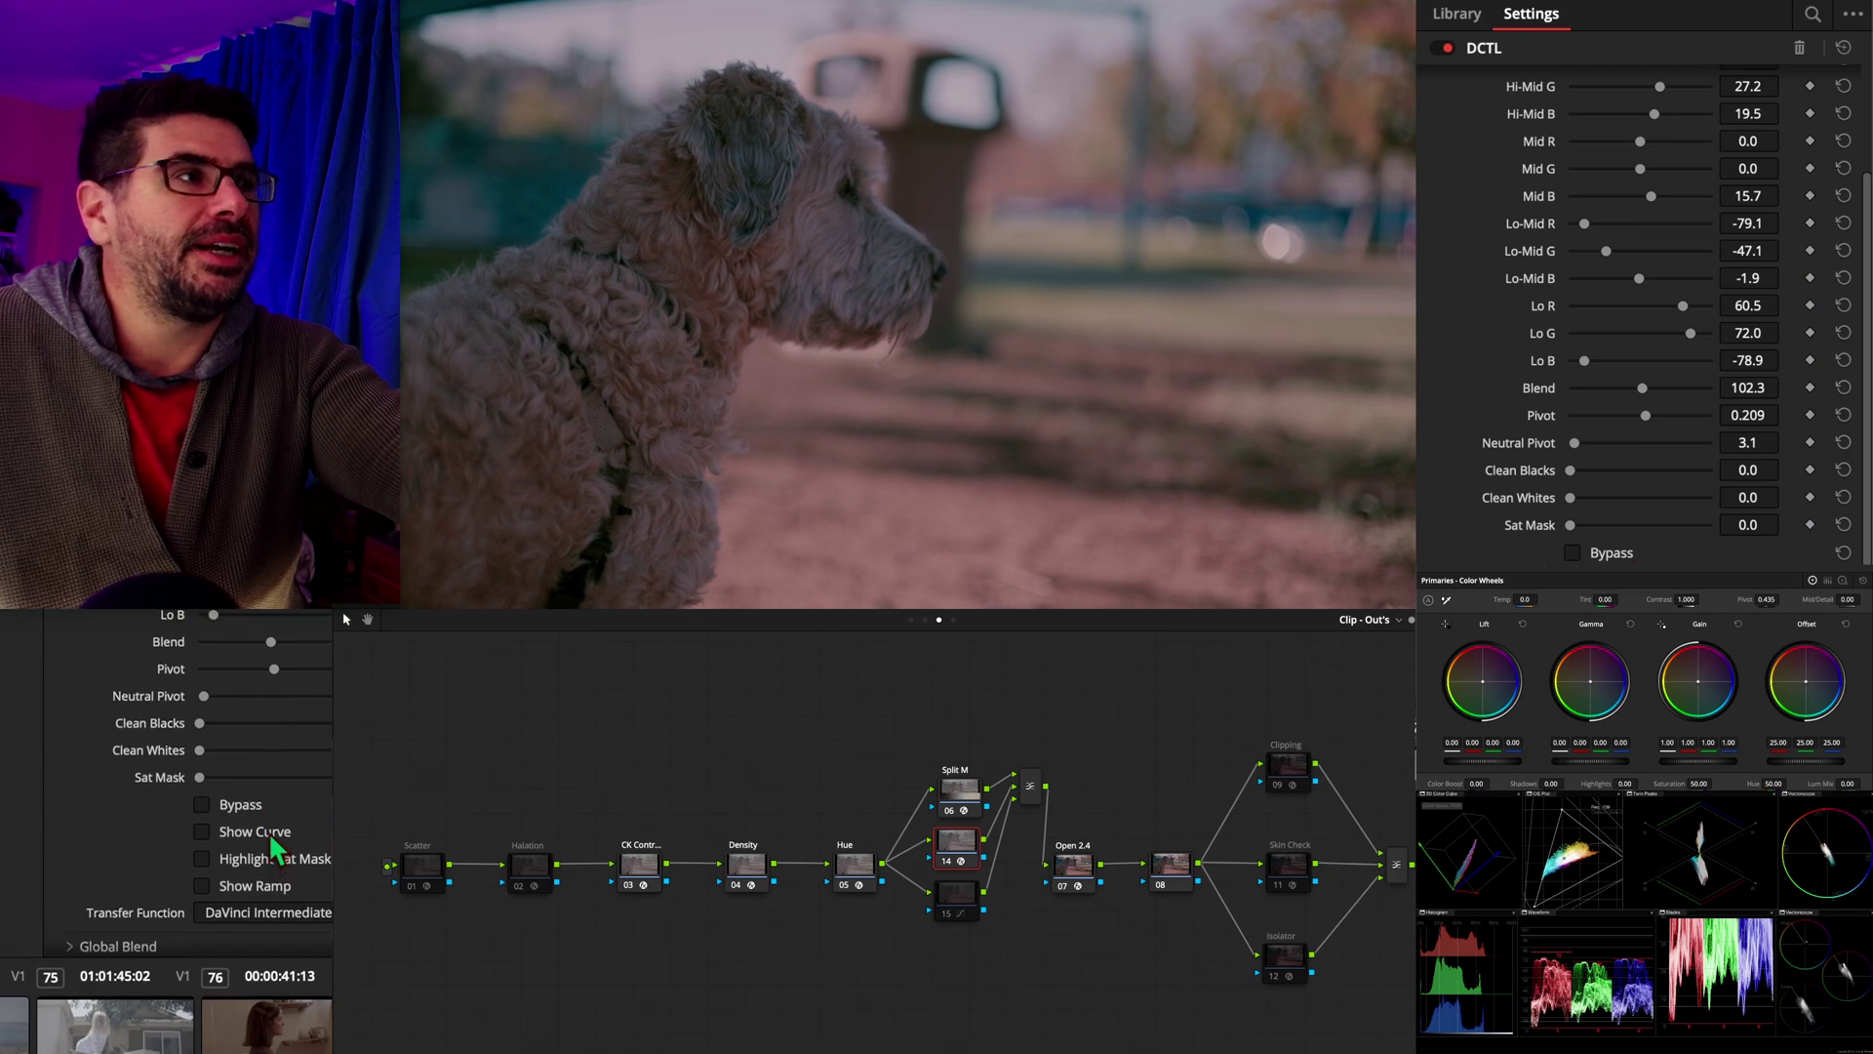
pyautogui.click(267, 833)
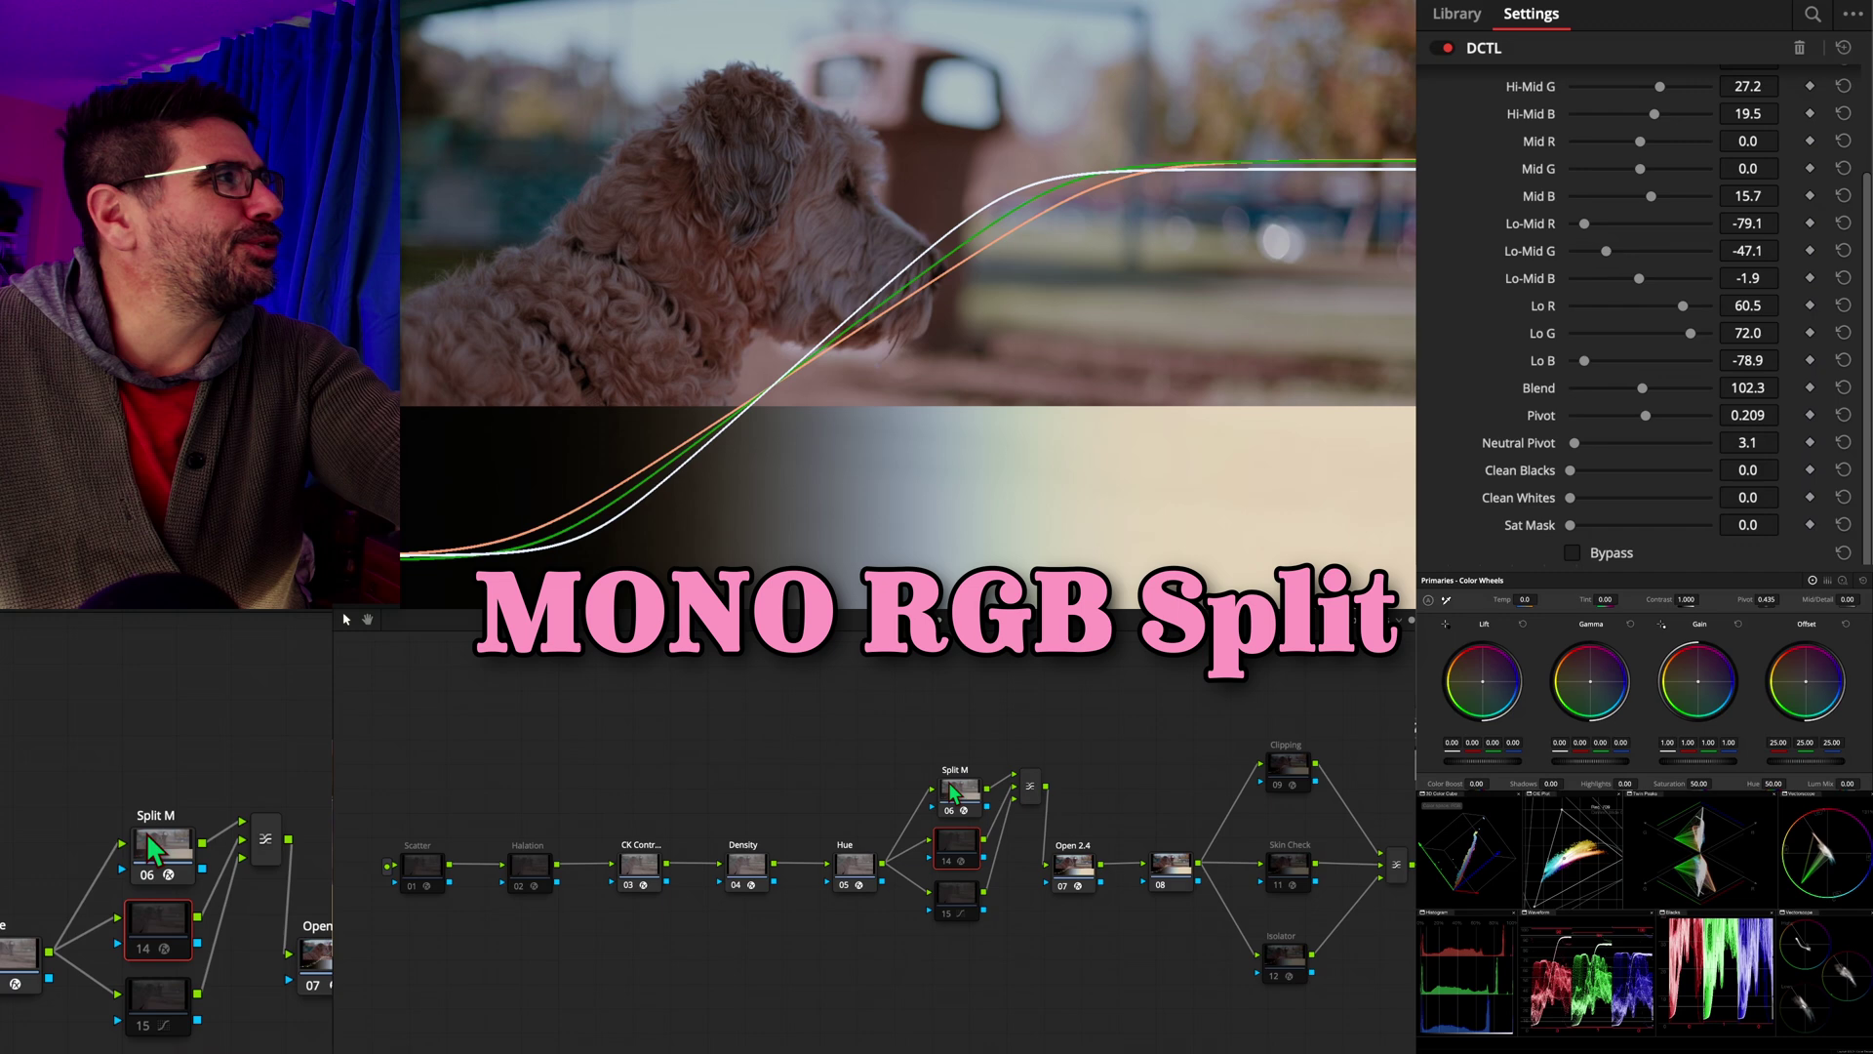
# On node 06, set MONO RGB Split Slope Lo to 12.09 and Blue Mid to 0.163.
pyautogui.click(954, 795)
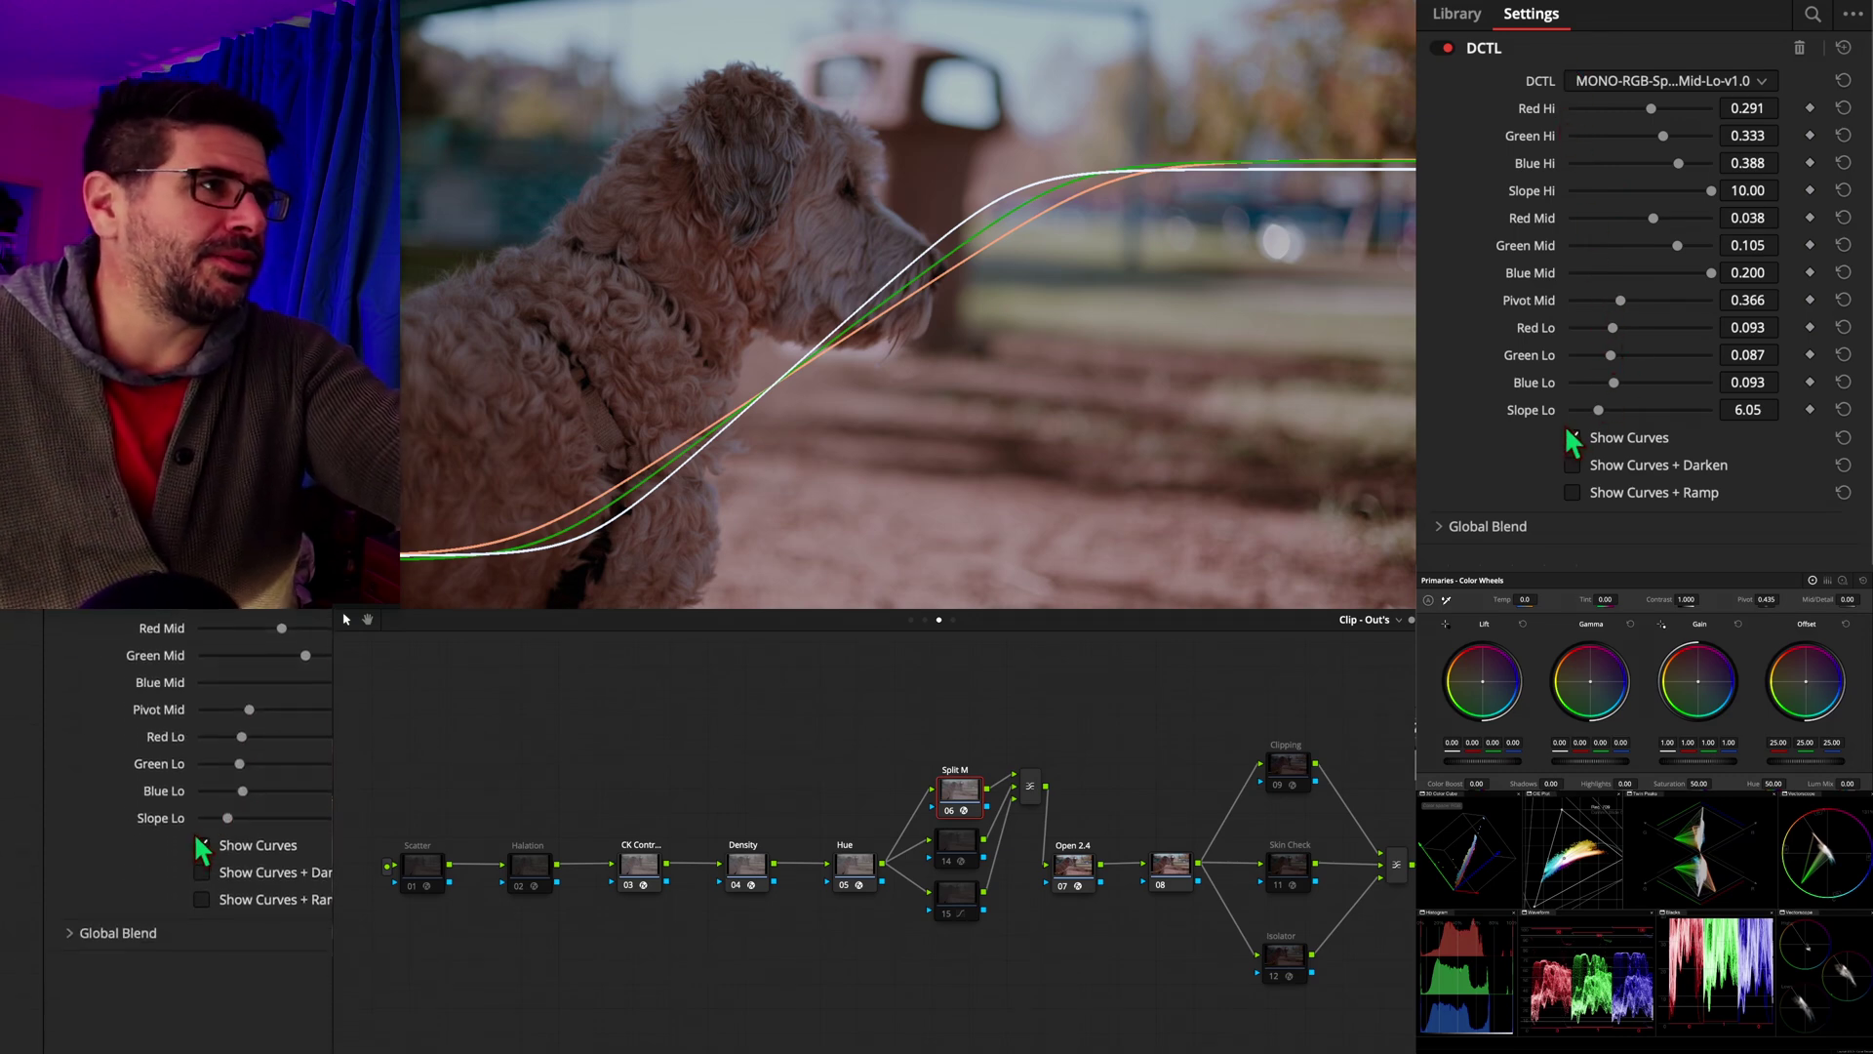
pyautogui.moveTo(1646, 410)
pyautogui.mouseDown()
pyautogui.moveTo(1587, 420)
pyautogui.moveTo(1648, 400)
pyautogui.mouseUp()
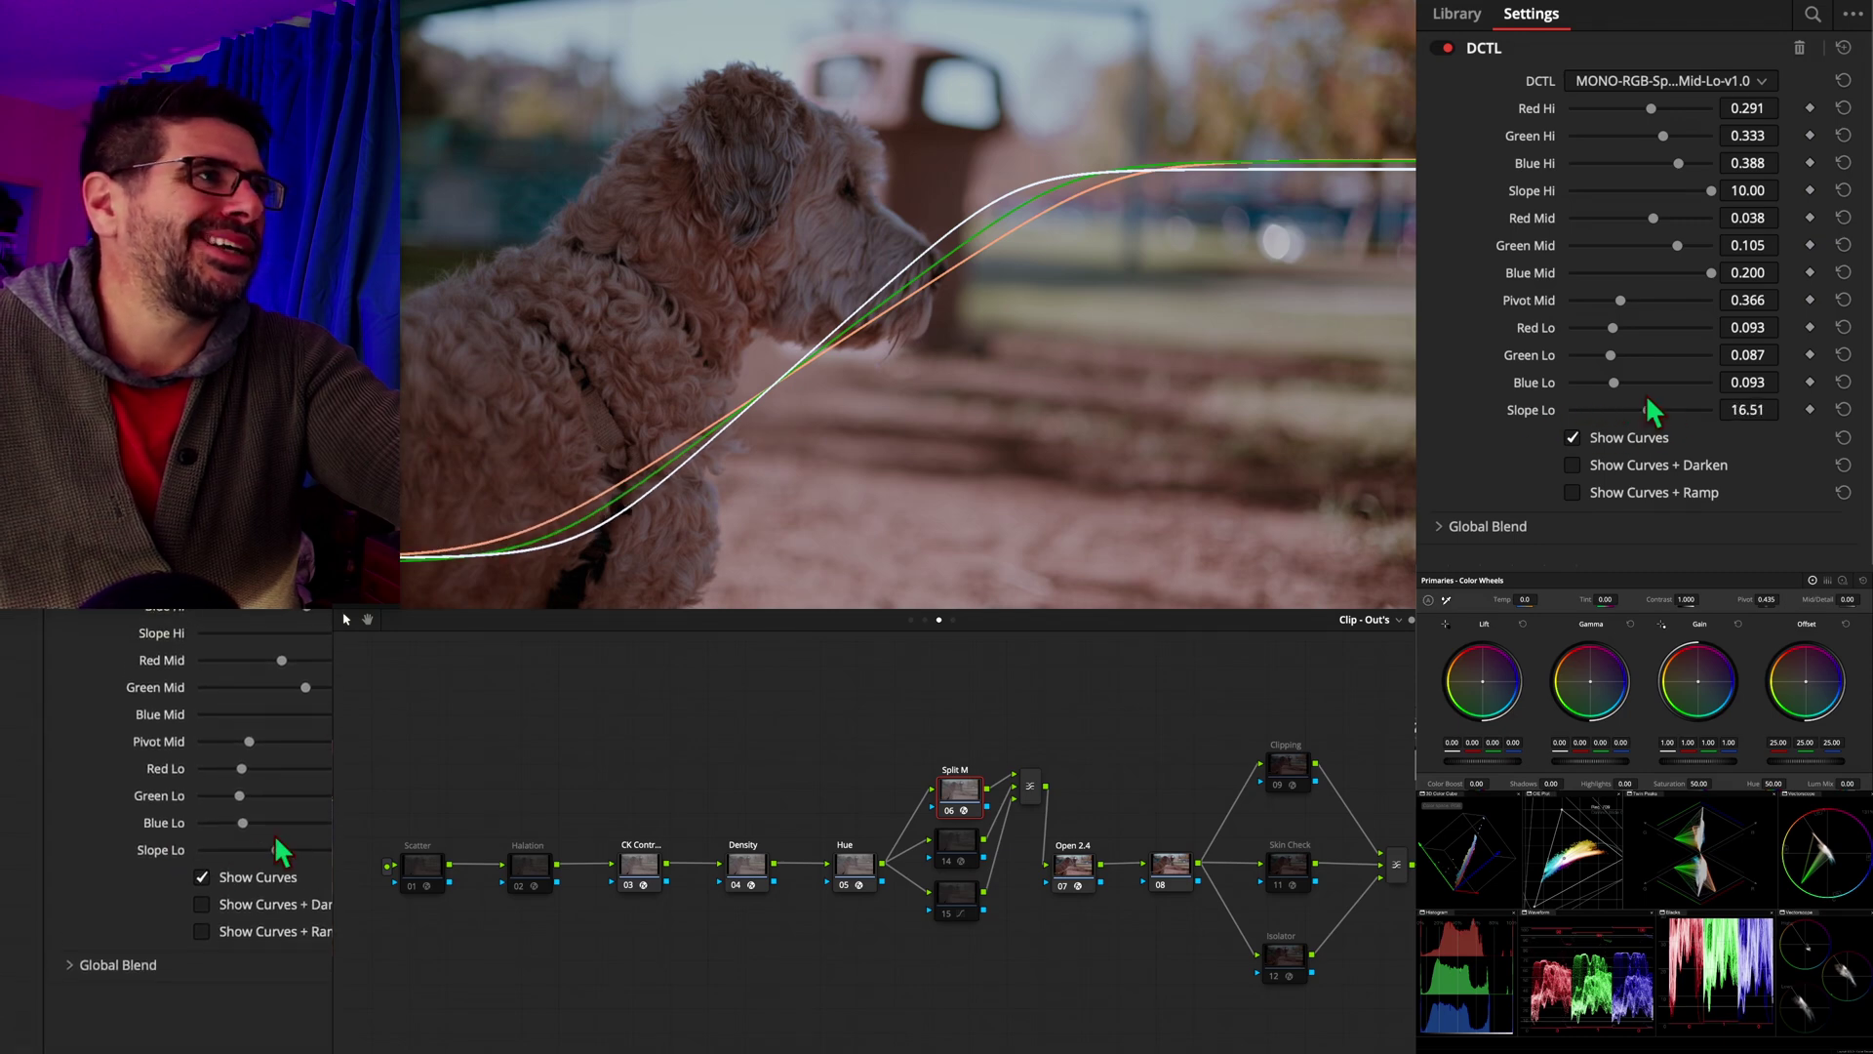
pyautogui.moveTo(1709, 272)
pyautogui.mouseDown()
pyautogui.moveTo(1662, 272)
pyautogui.moveTo(1699, 267)
pyautogui.mouseUp()
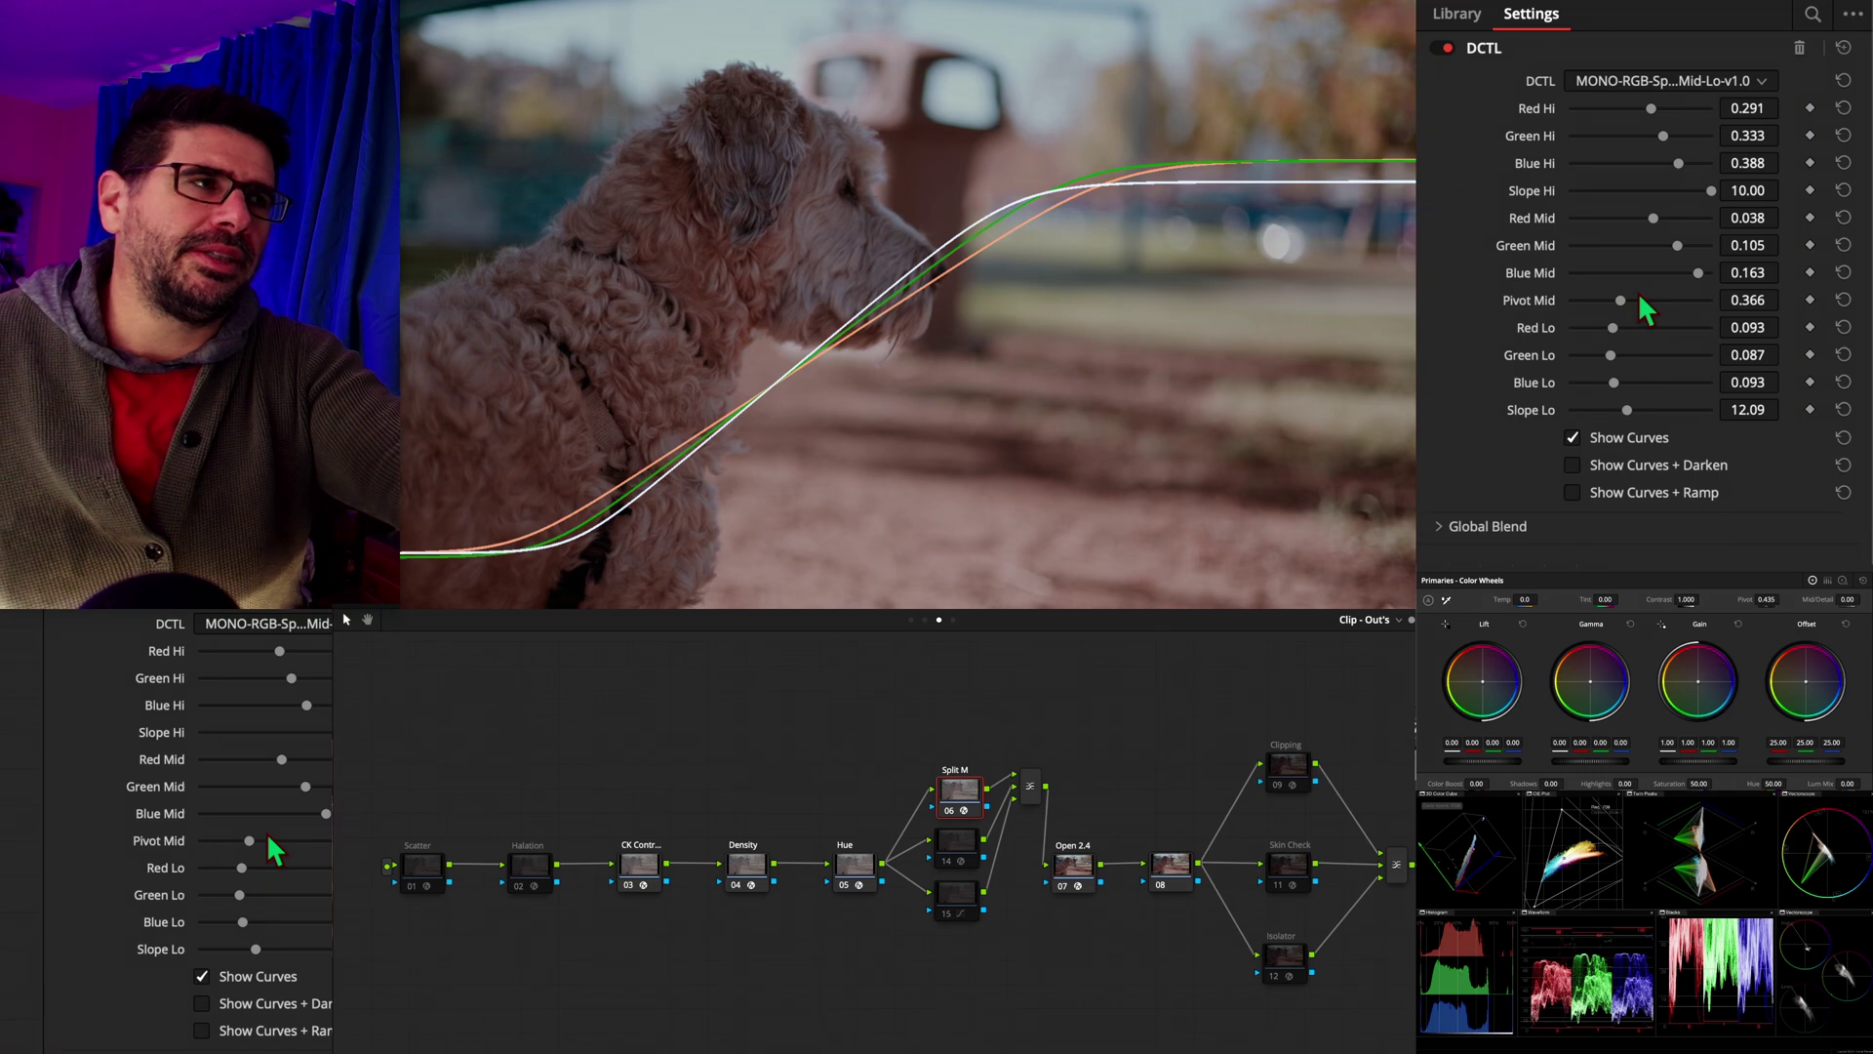
# On the Contour node, enable split toning and display its split curve.
pyautogui.click(660, 880)
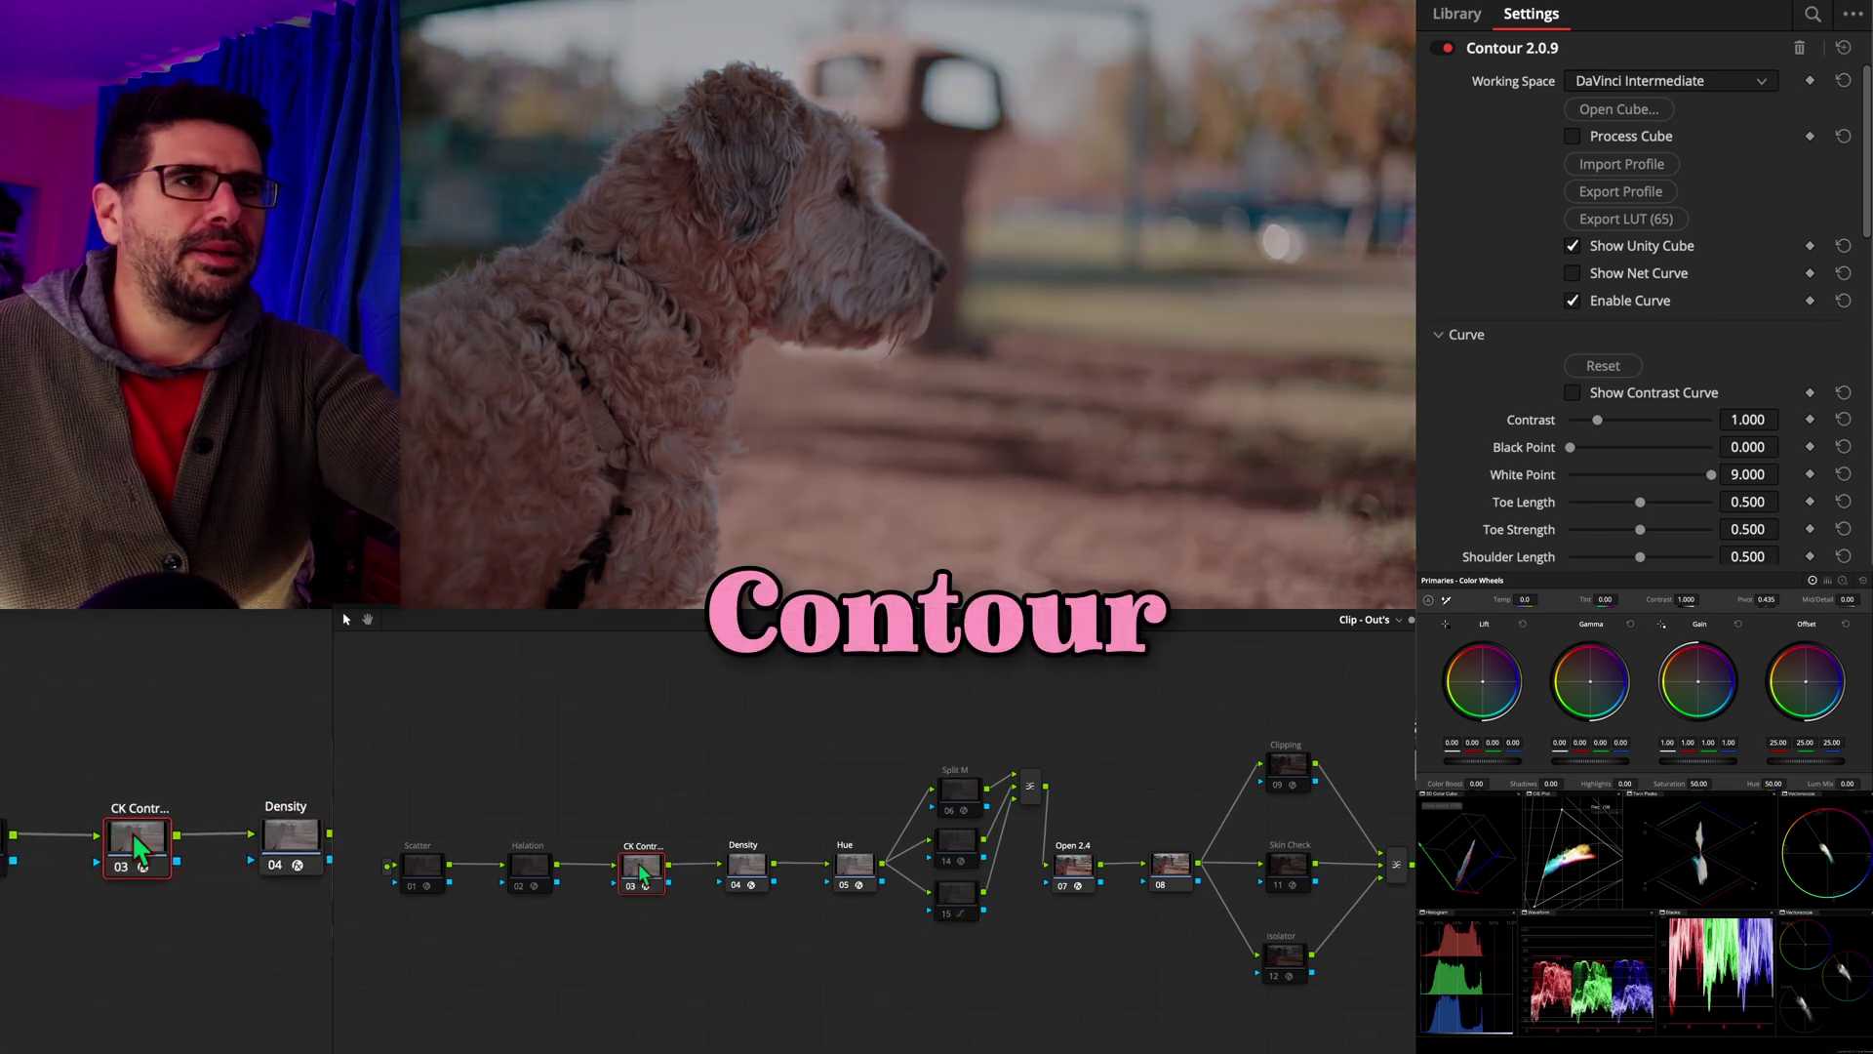
pyautogui.scroll(-3, 1522, 370)
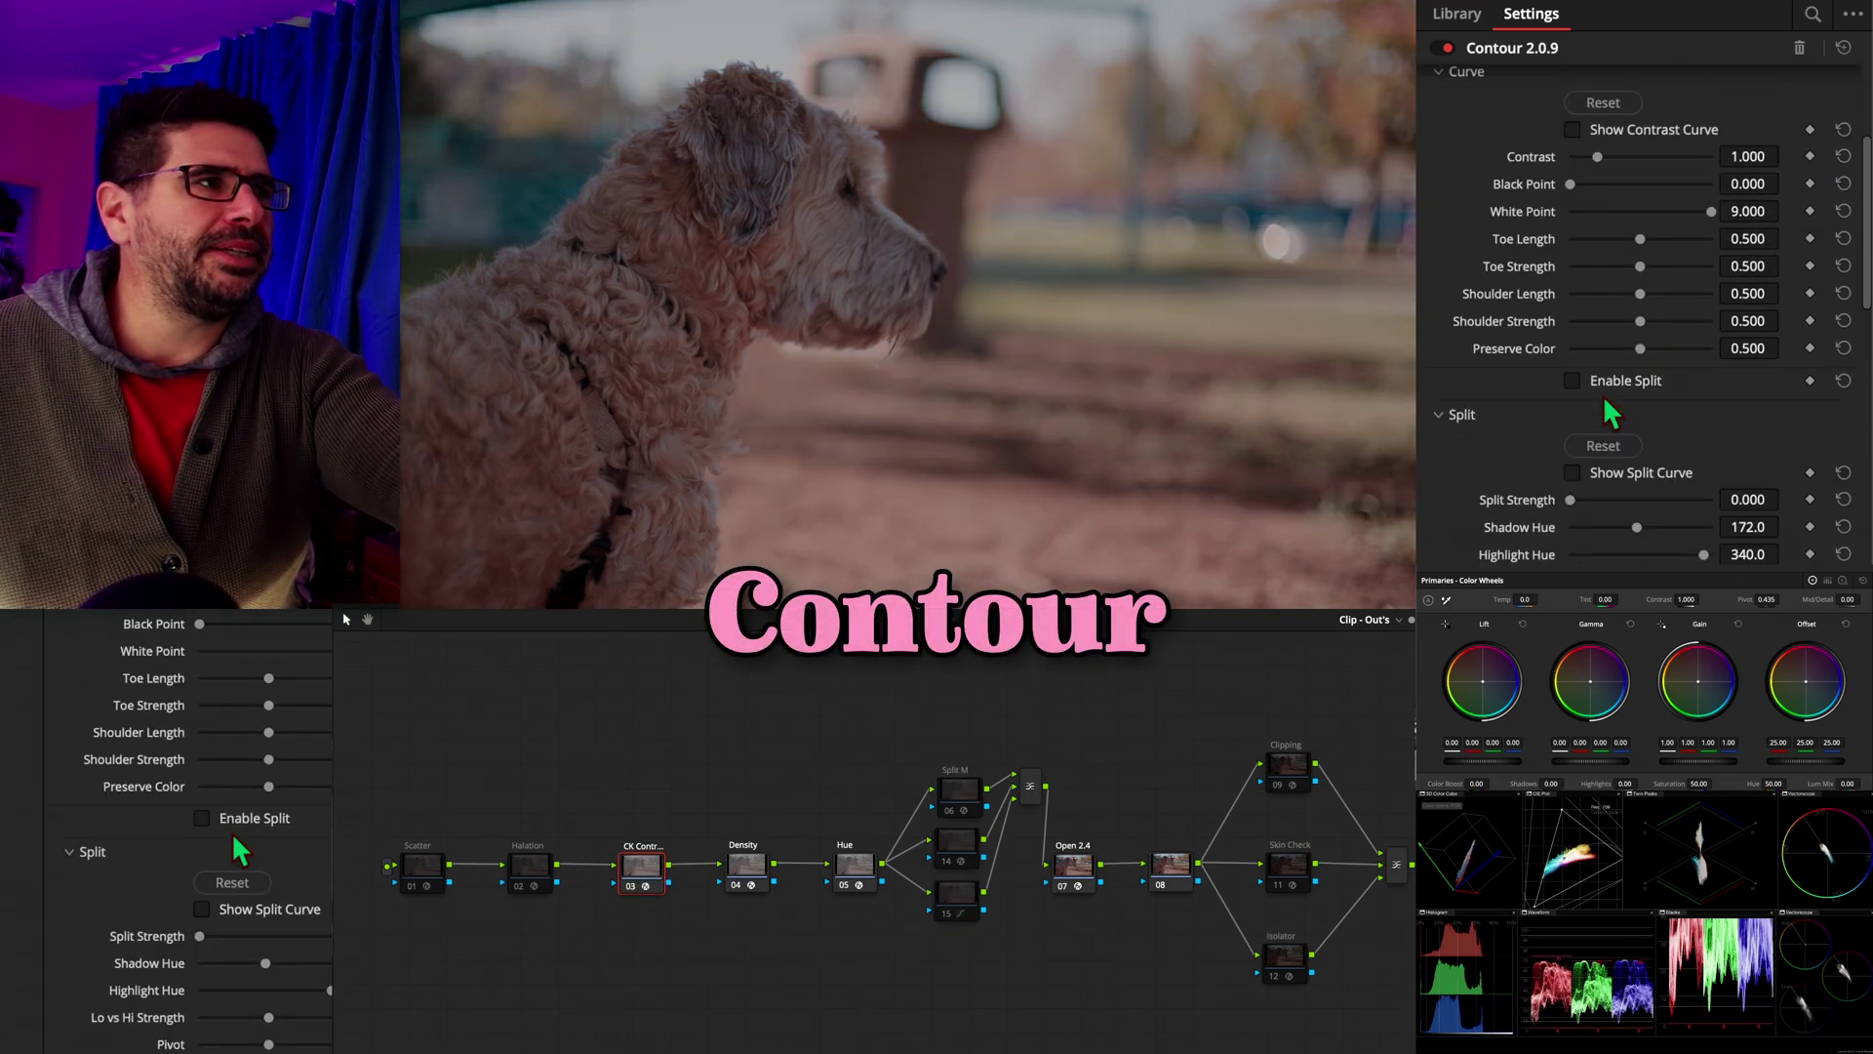
pyautogui.click(1616, 470)
pyautogui.click(1619, 386)
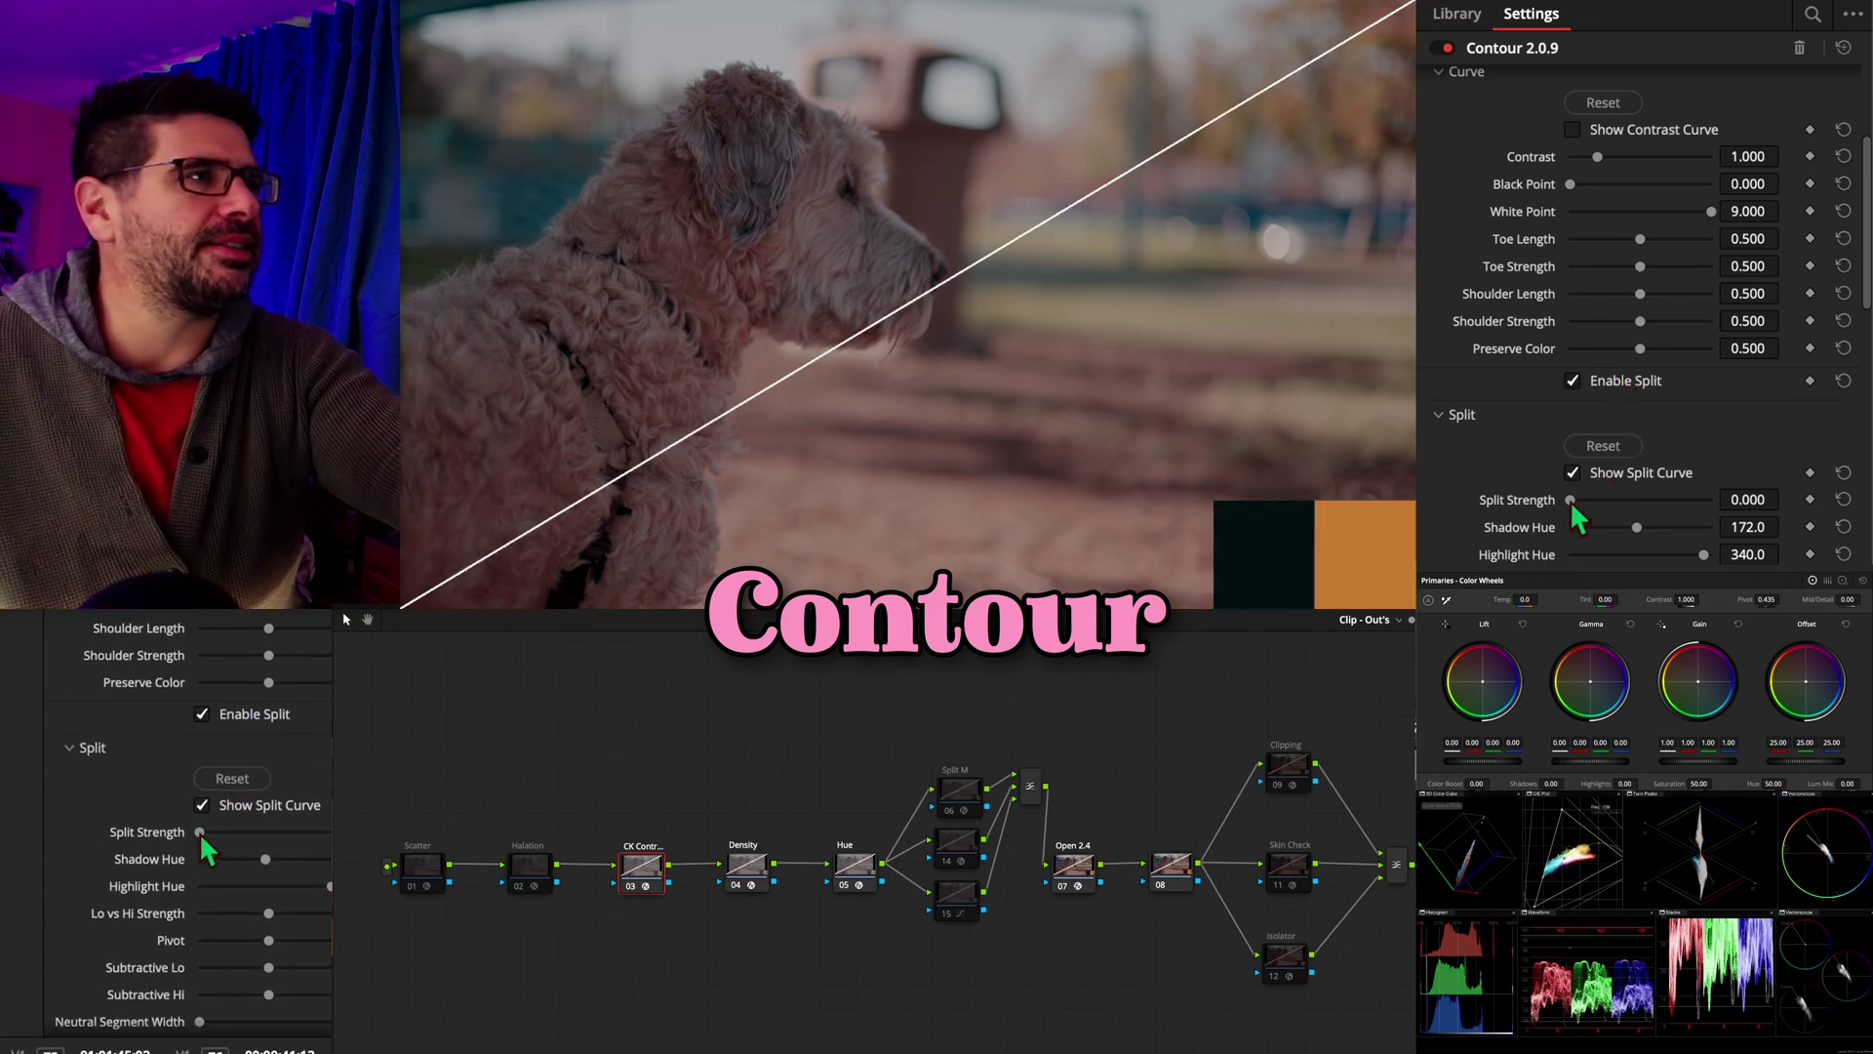
# Set Contour Shadow Hue 251.2, Highlight Hue 360, Pivot 1.035 and Subtractive Hi 0.767.
pyautogui.moveTo(1571, 499); pyautogui.dragTo(1600, 501)
pyautogui.scroll(-6, 1619, 488)
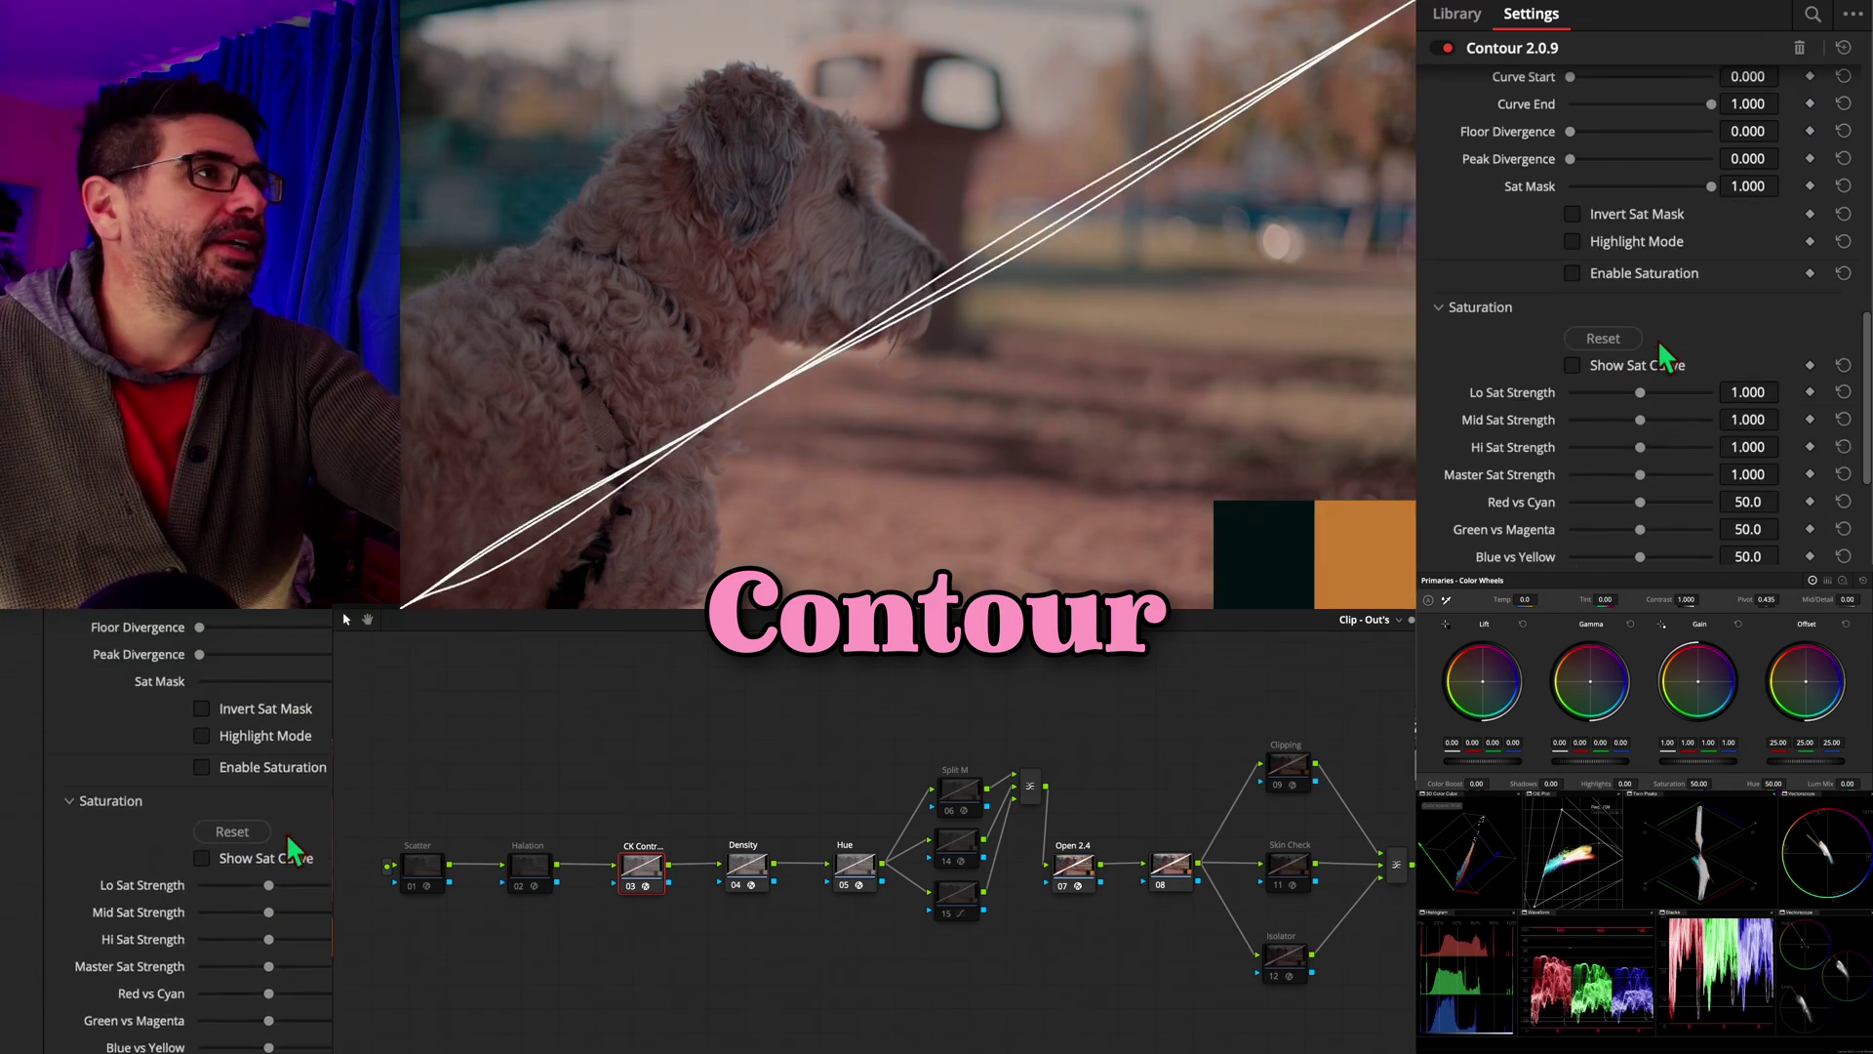
pyautogui.scroll(5, 1649, 351)
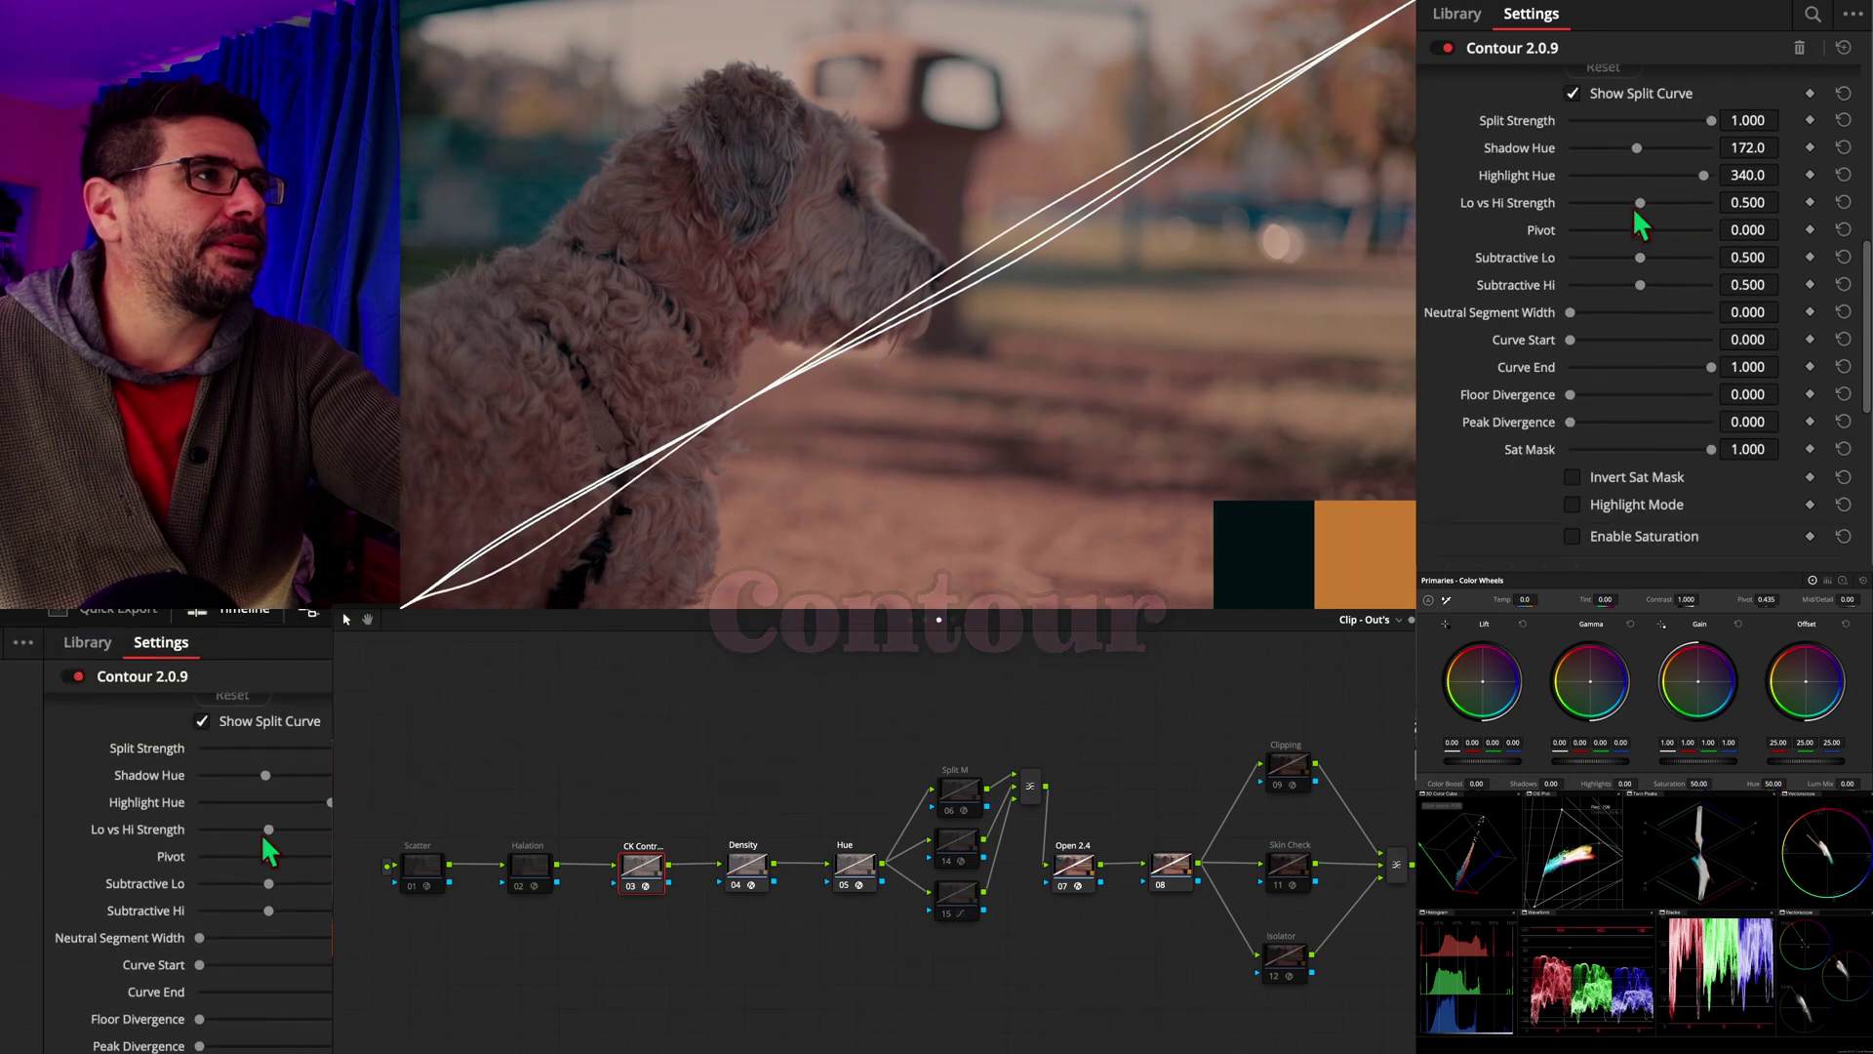
pyautogui.moveTo(1637, 147); pyautogui.dragTo(1677, 284)
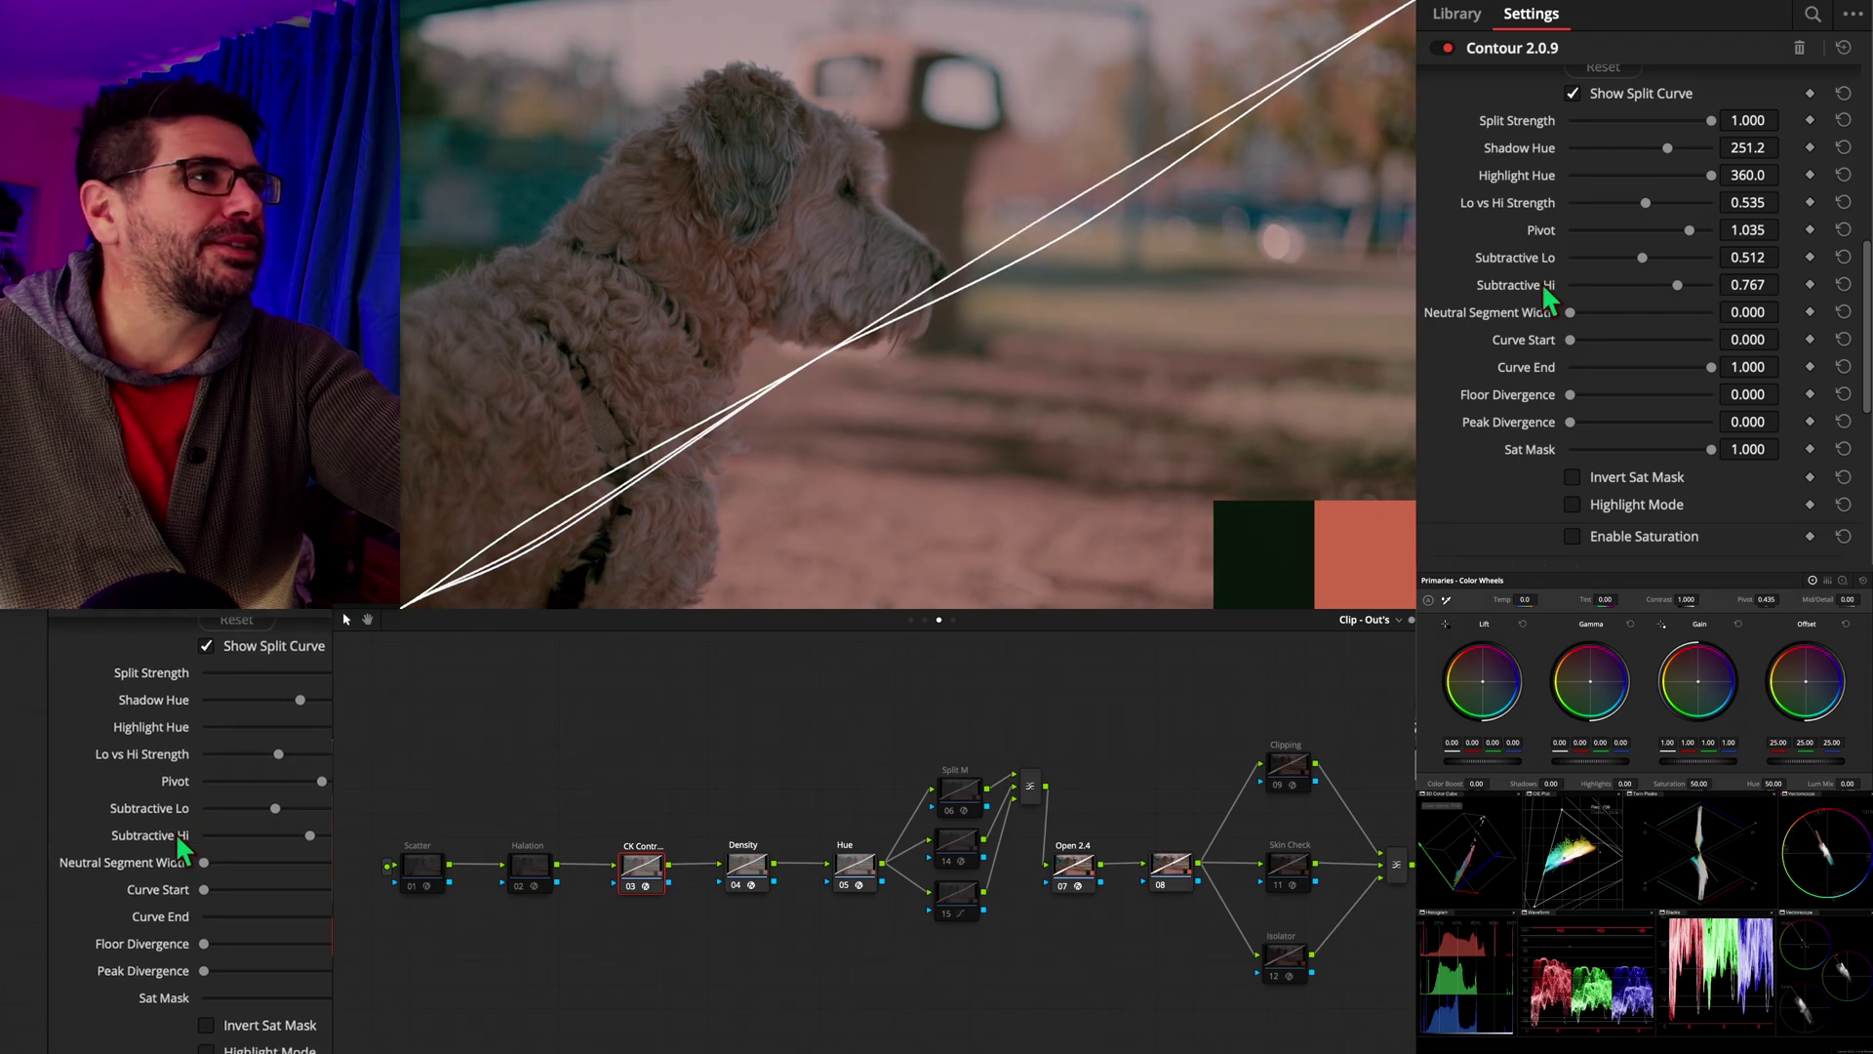
# Reset Subtractive Hi, adjust Neutral Segment Width, and set Curve Start to 0.004.
pyautogui.doubleClick(1542, 283)
pyautogui.moveTo(1569, 313); pyautogui.dragTo(1636, 310)
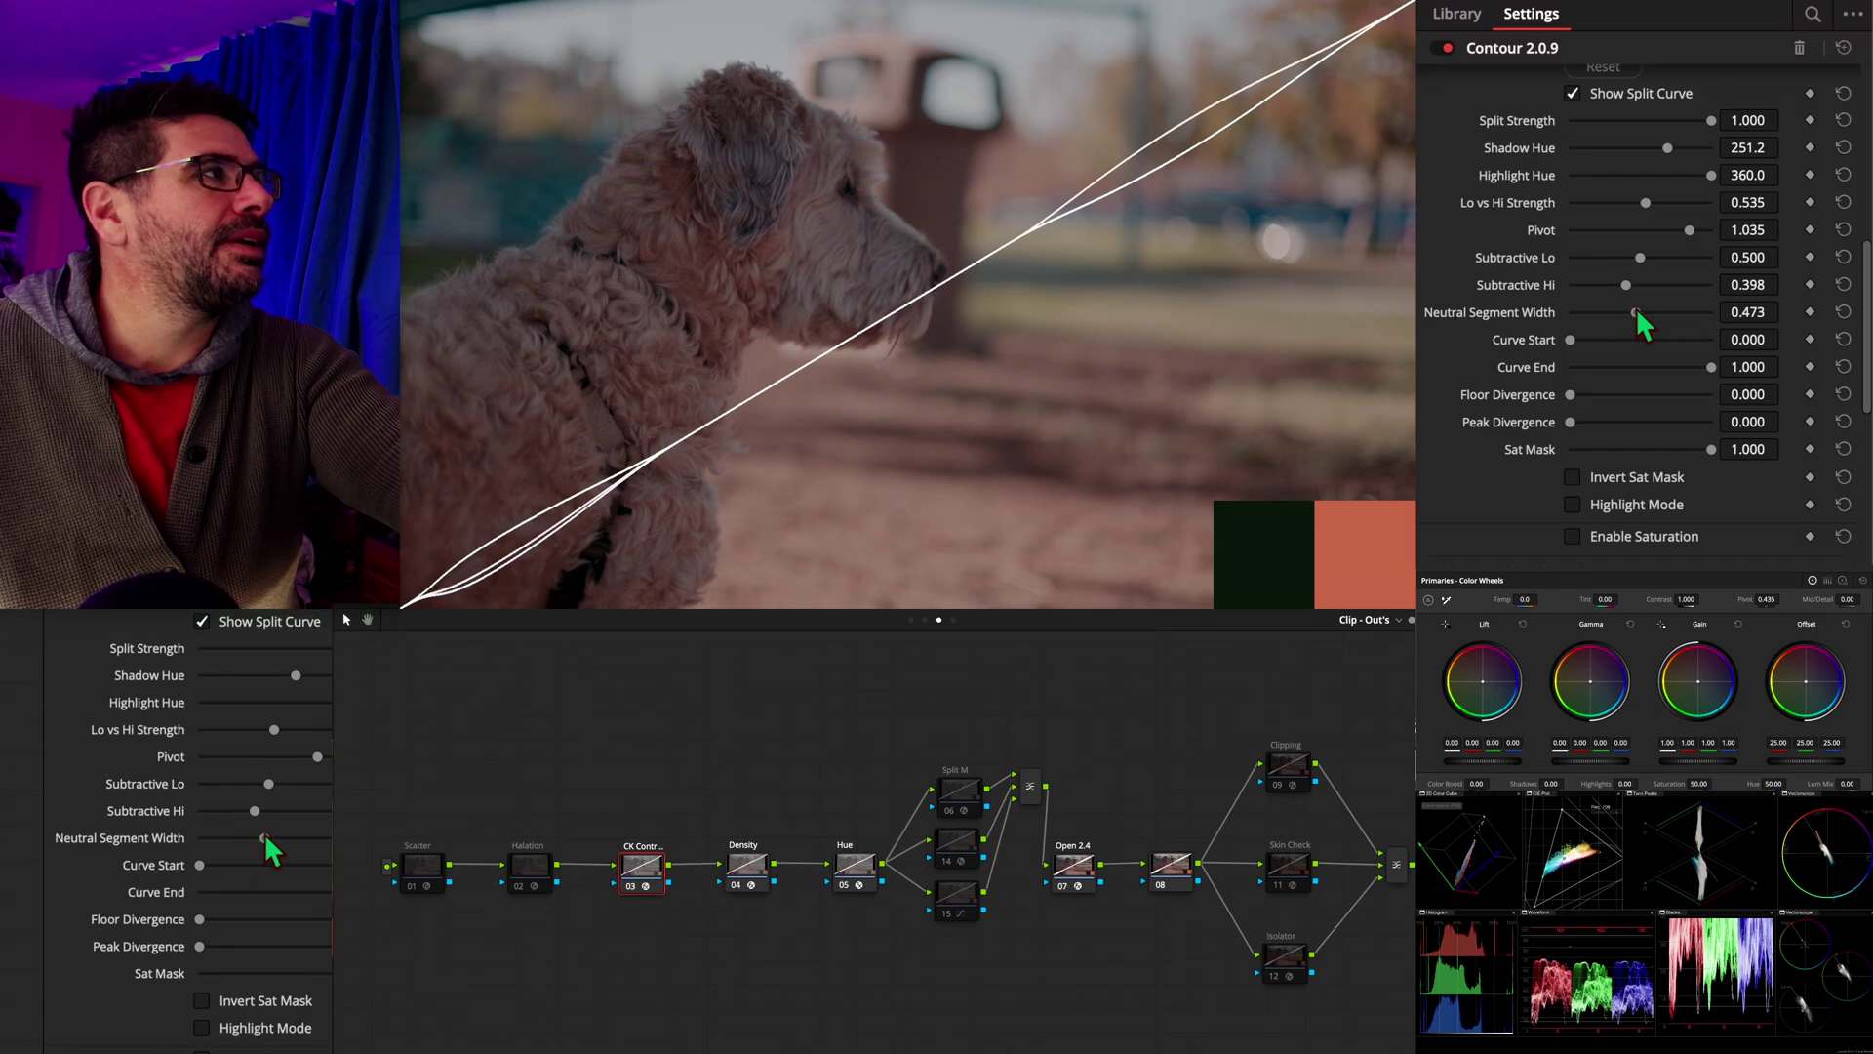
pyautogui.click(1578, 341)
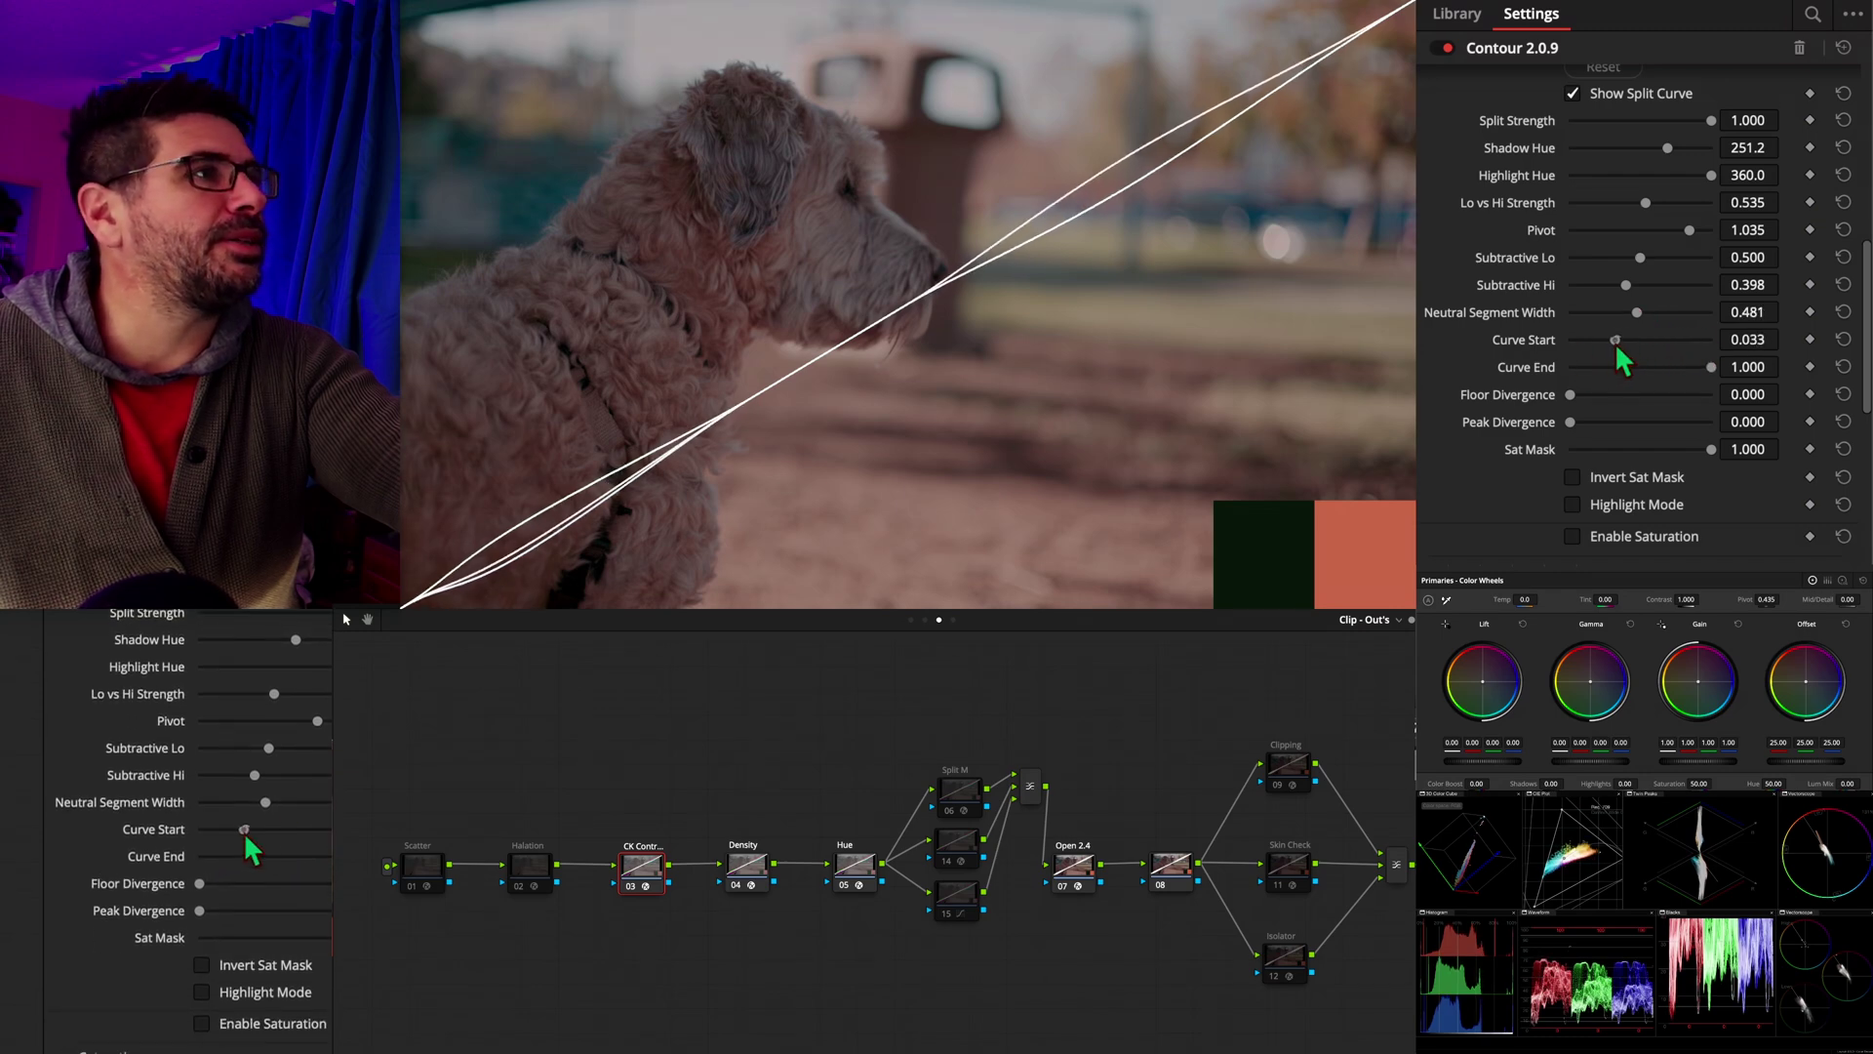
pyautogui.moveTo(1576, 341); pyautogui.dragTo(1673, 391)
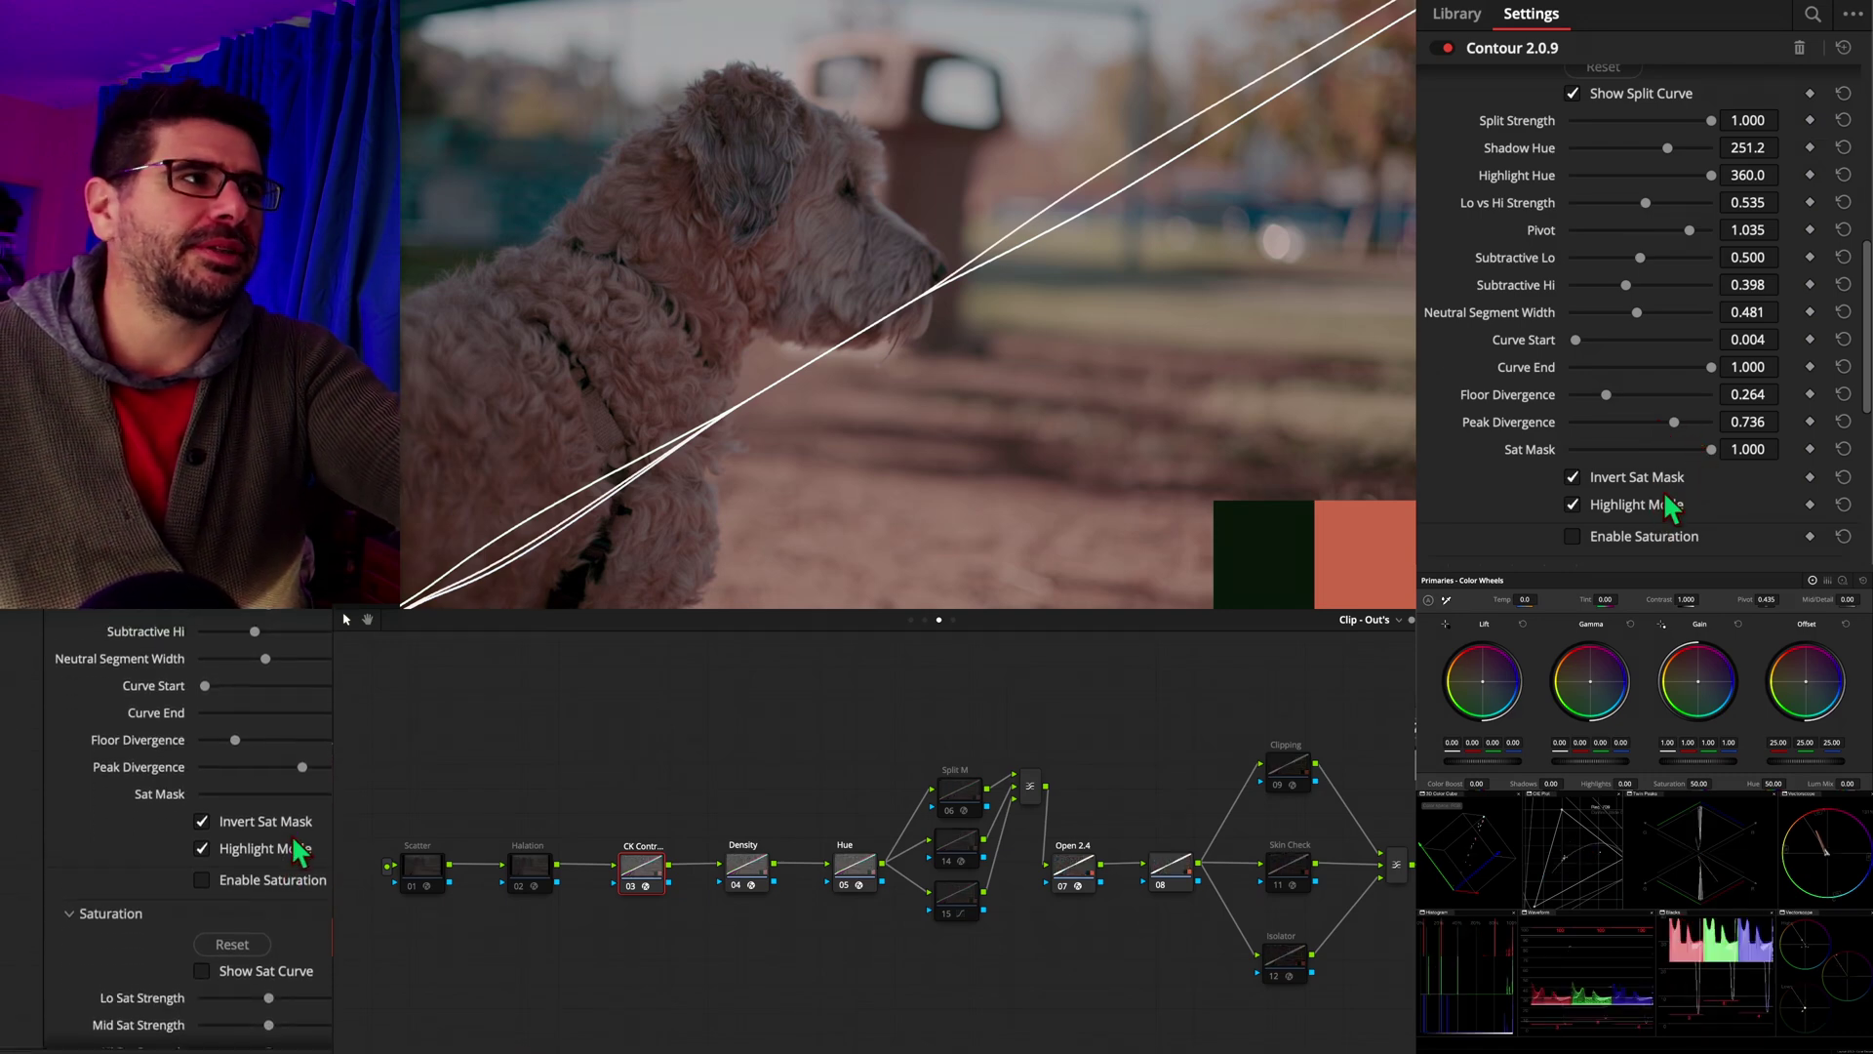
# Lower Sat Mask, test Split Strength, and move Shadow/Highlight Hue to 198.1 and 270.7.
pyautogui.moveTo(1714, 449)
pyautogui.mouseDown()
pyautogui.moveTo(1595, 480)
pyautogui.moveTo(1575, 462)
pyautogui.moveTo(1590, 484)
pyautogui.moveTo(1598, 450)
pyautogui.moveTo(1551, 439)
pyautogui.moveTo(1738, 426)
pyautogui.moveTo(1710, 466)
pyautogui.mouseUp()
pyautogui.click(1596, 482)
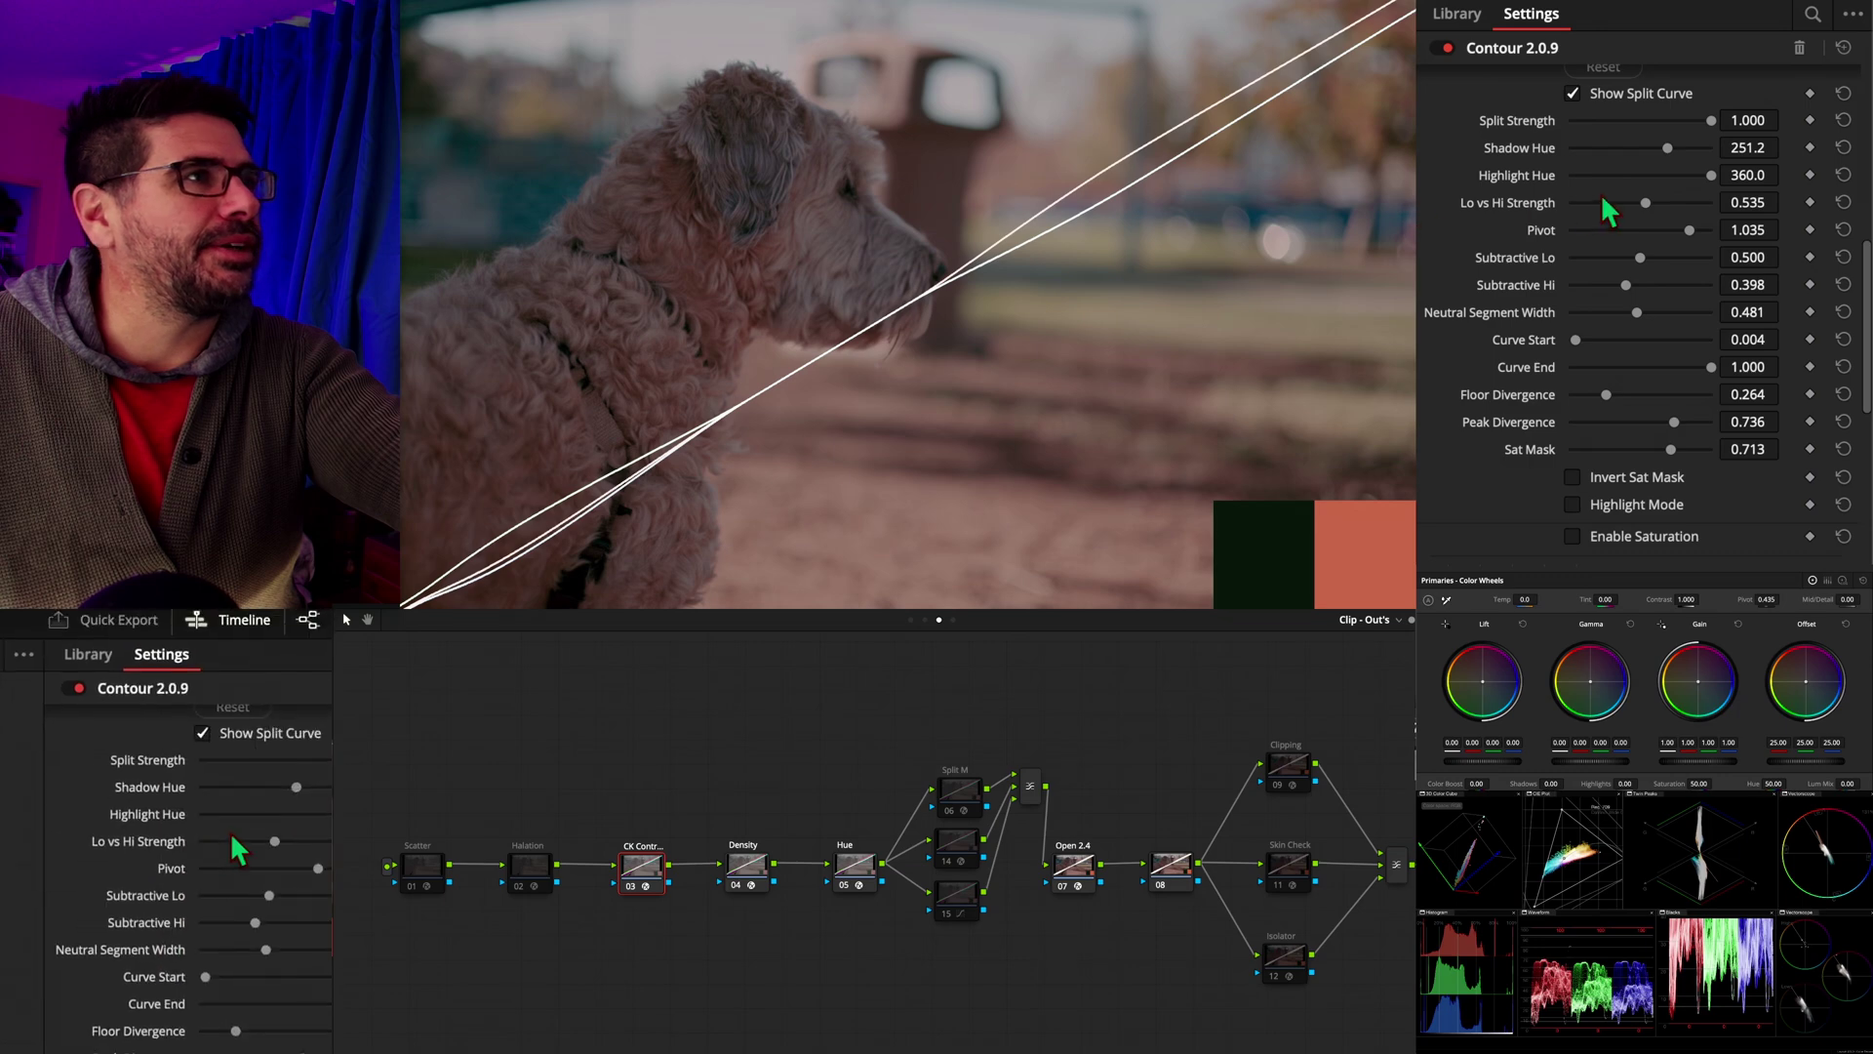
pyautogui.scroll(3, 1649, 261)
pyautogui.moveTo(1701, 251); pyautogui.dragTo(1752, 255)
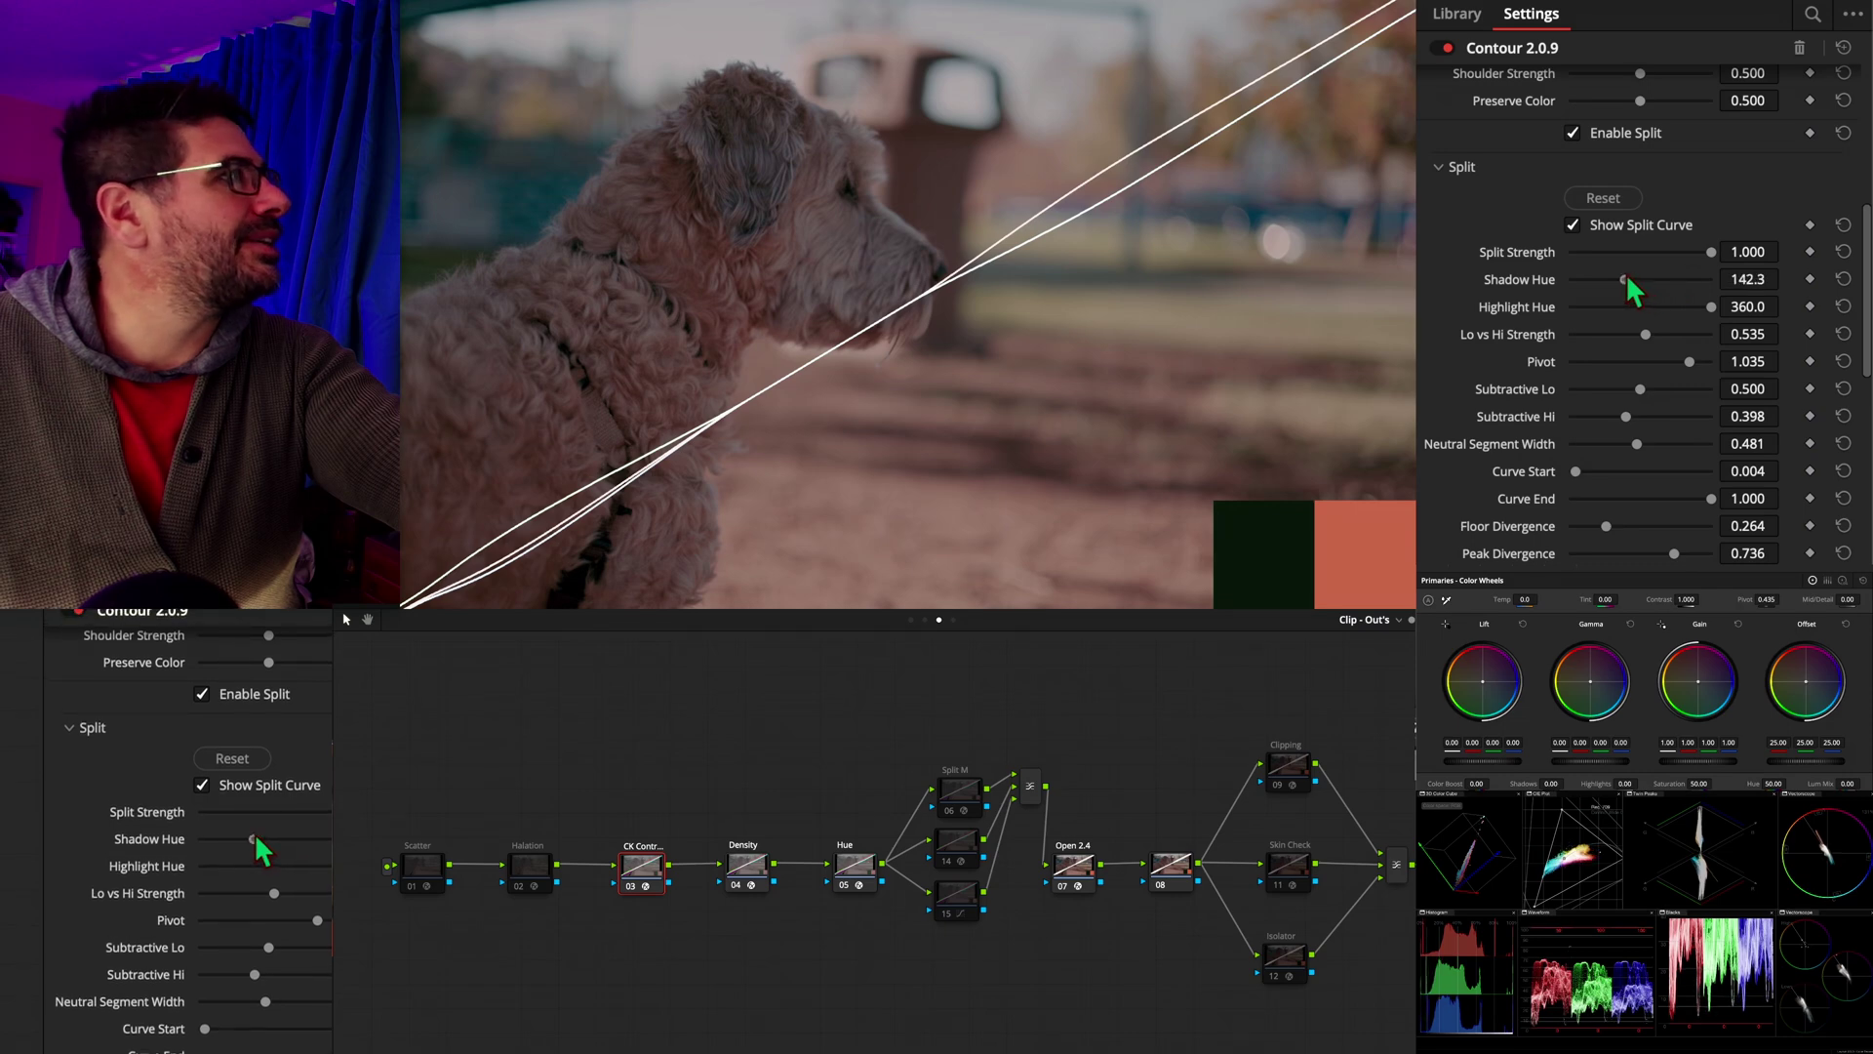
pyautogui.moveTo(1650, 277); pyautogui.dragTo(1645, 335)
pyautogui.scroll(2, 1630, 359)
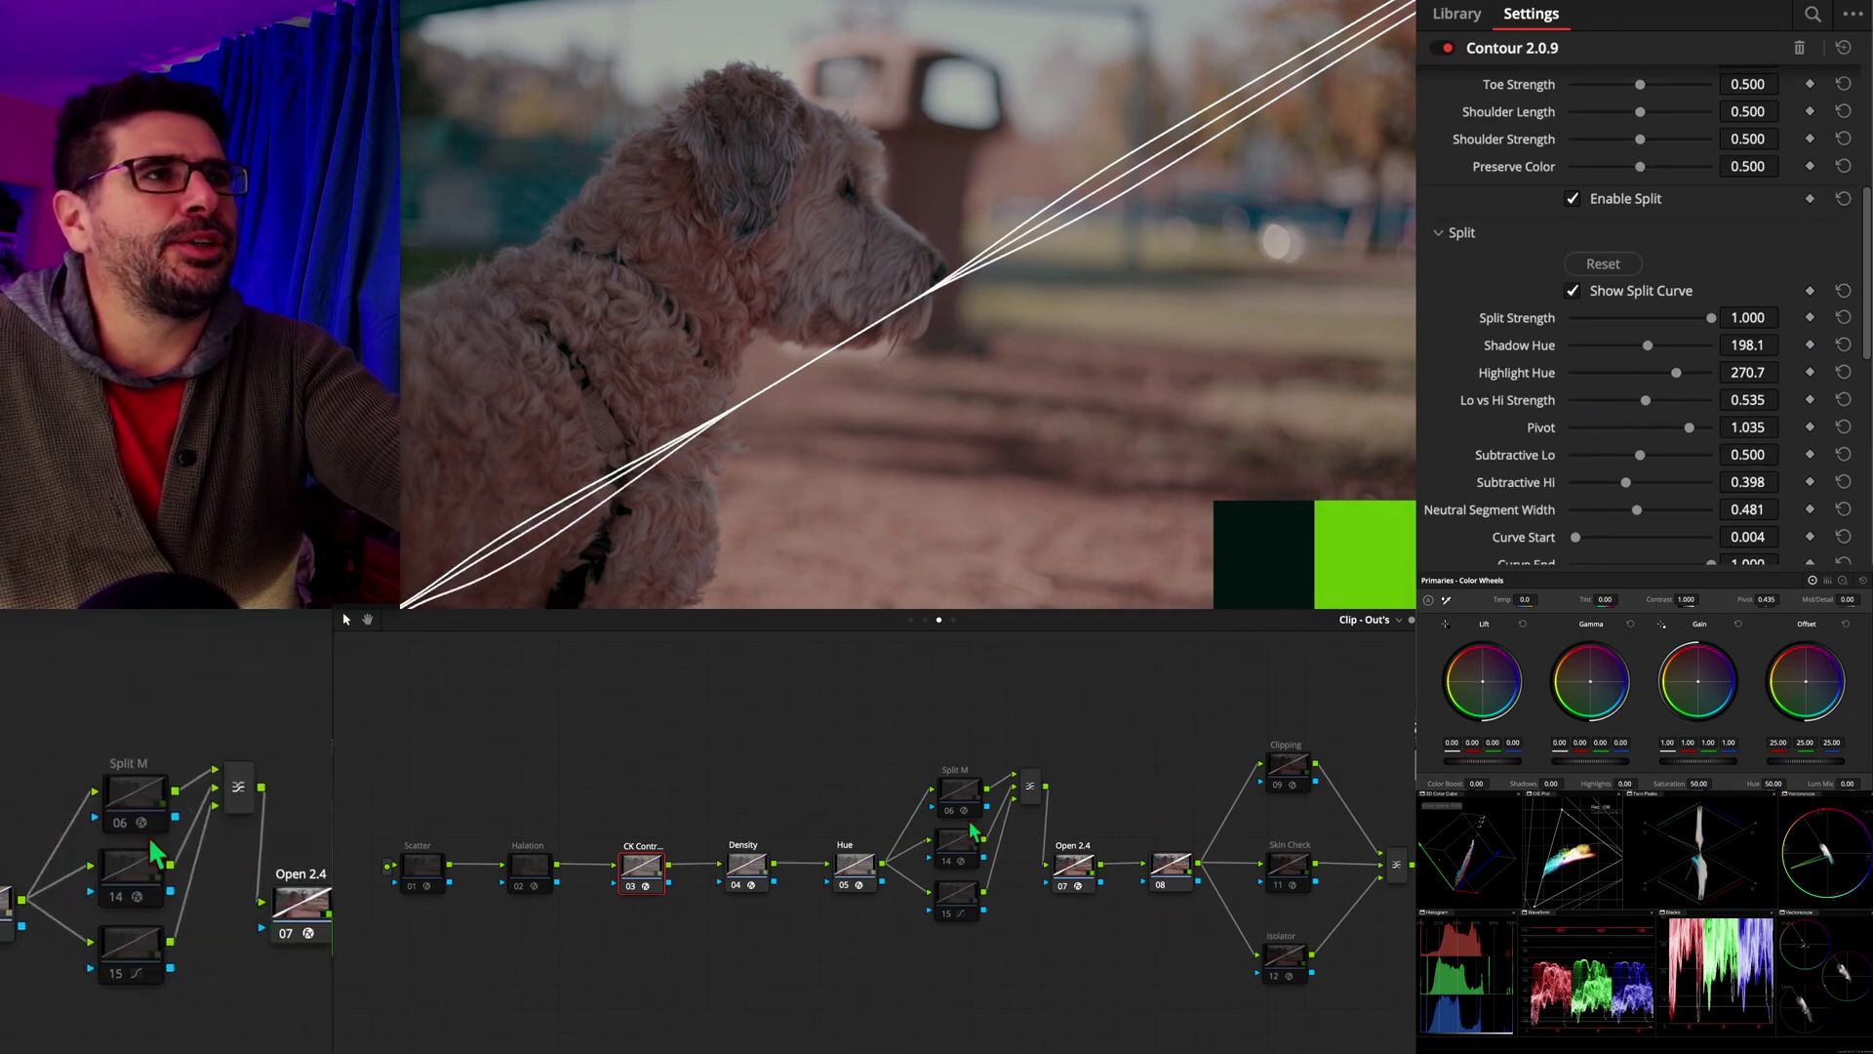
# On node 14, lower the PixelTools Split Tone Hi-Mid G to 7.0.
pyautogui.click(958, 853)
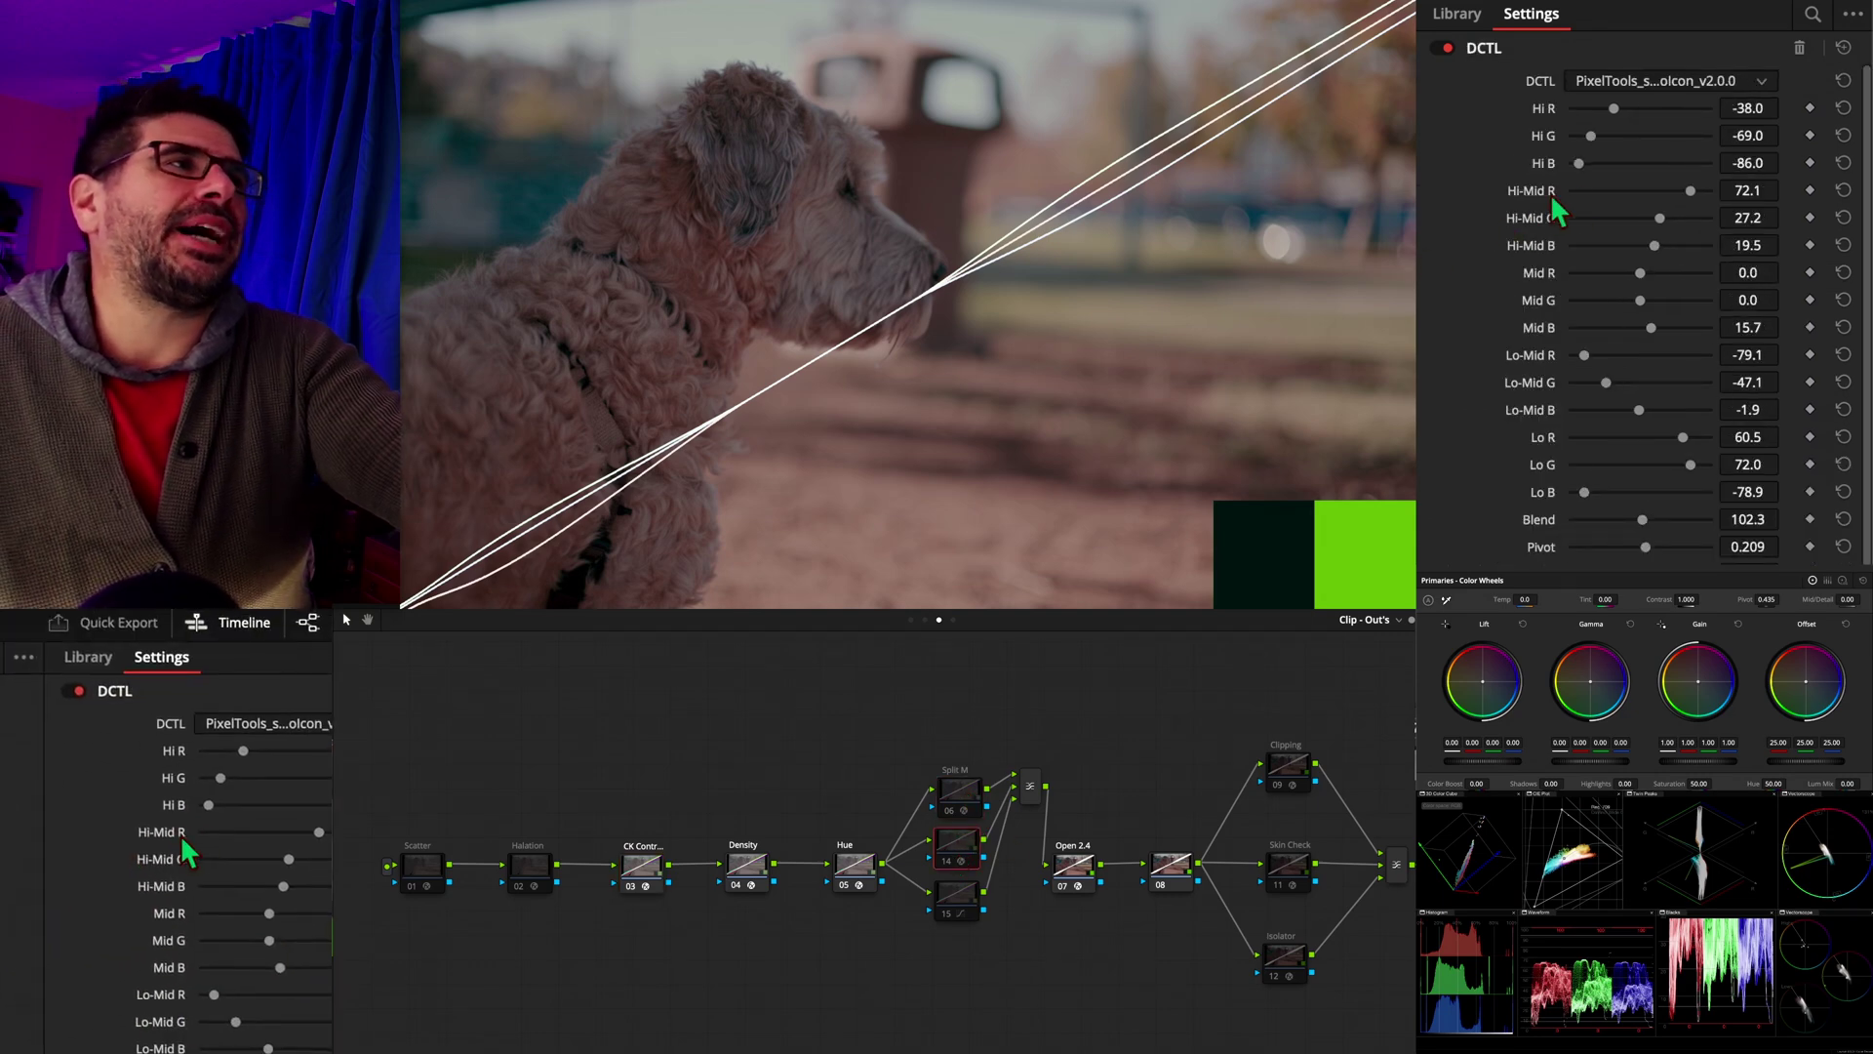
pyautogui.moveTo(1657, 214); pyautogui.dragTo(1642, 220)
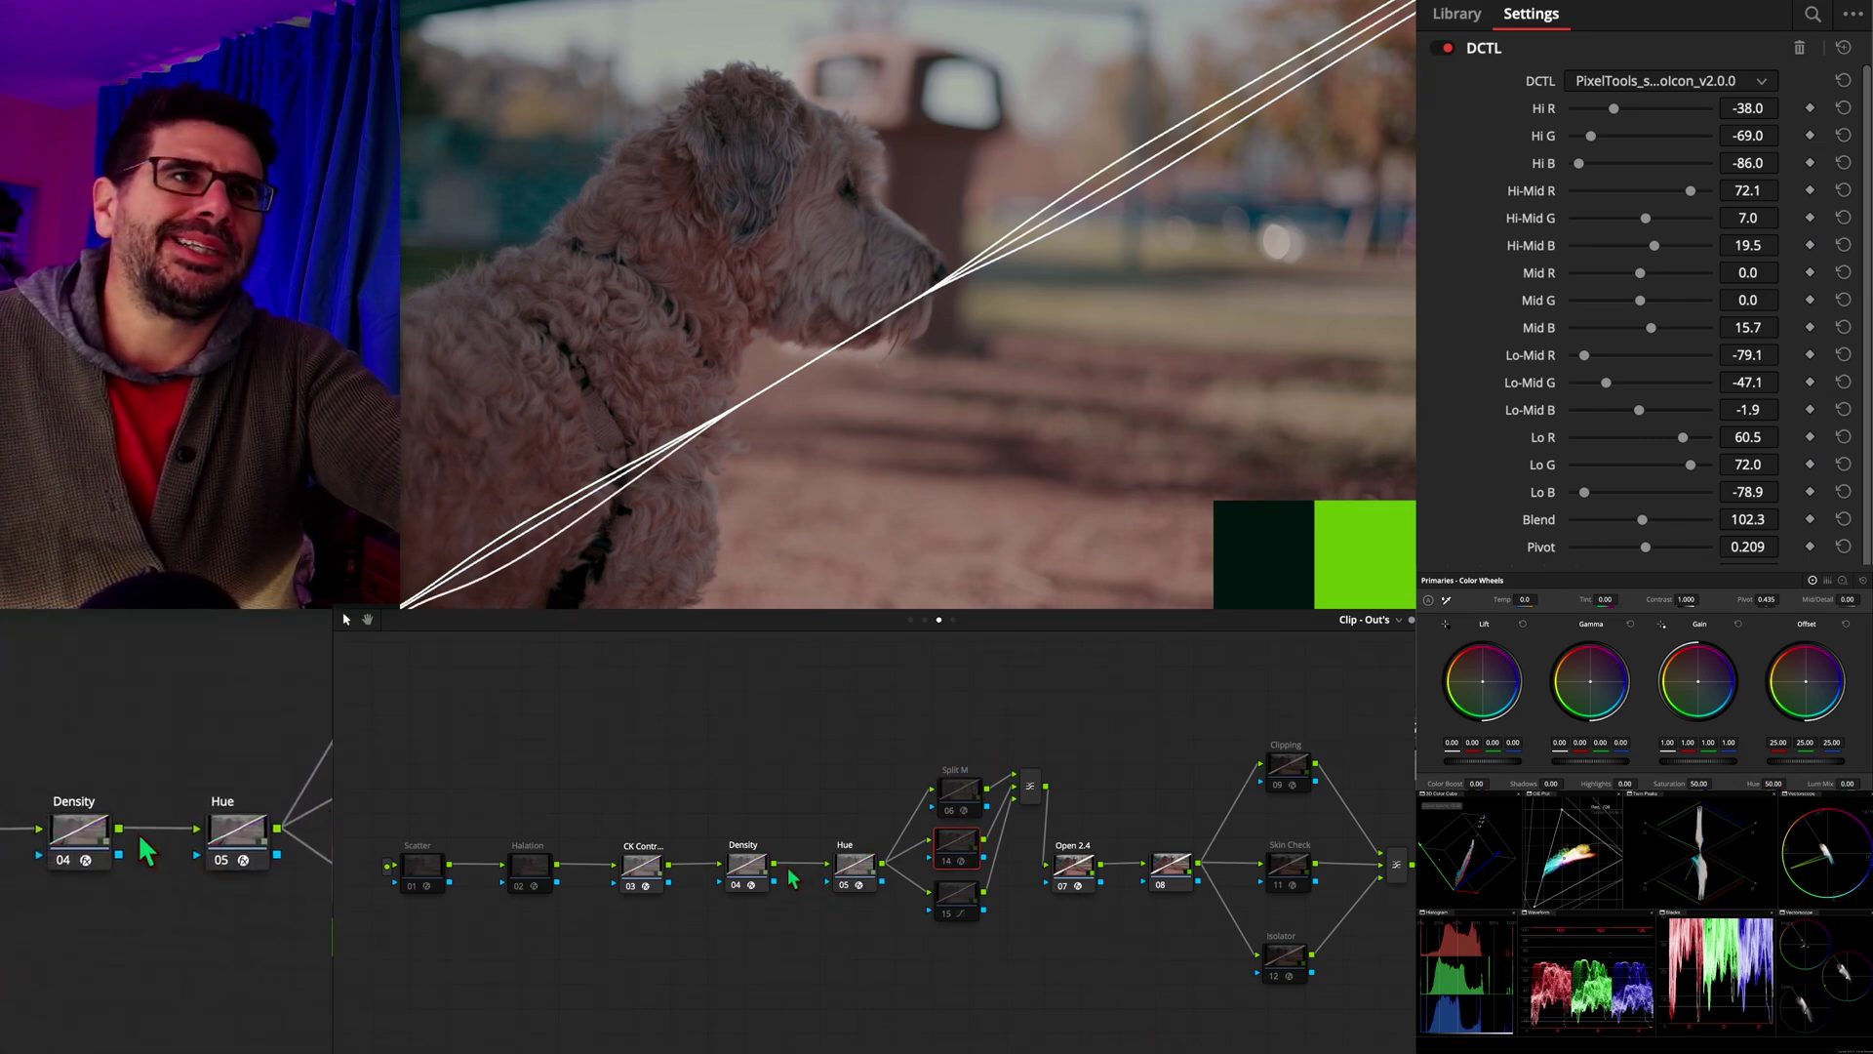
# Back on the Contour node, turn off Show Split Curve so the dog shot appears clean.
pyautogui.click(652, 879)
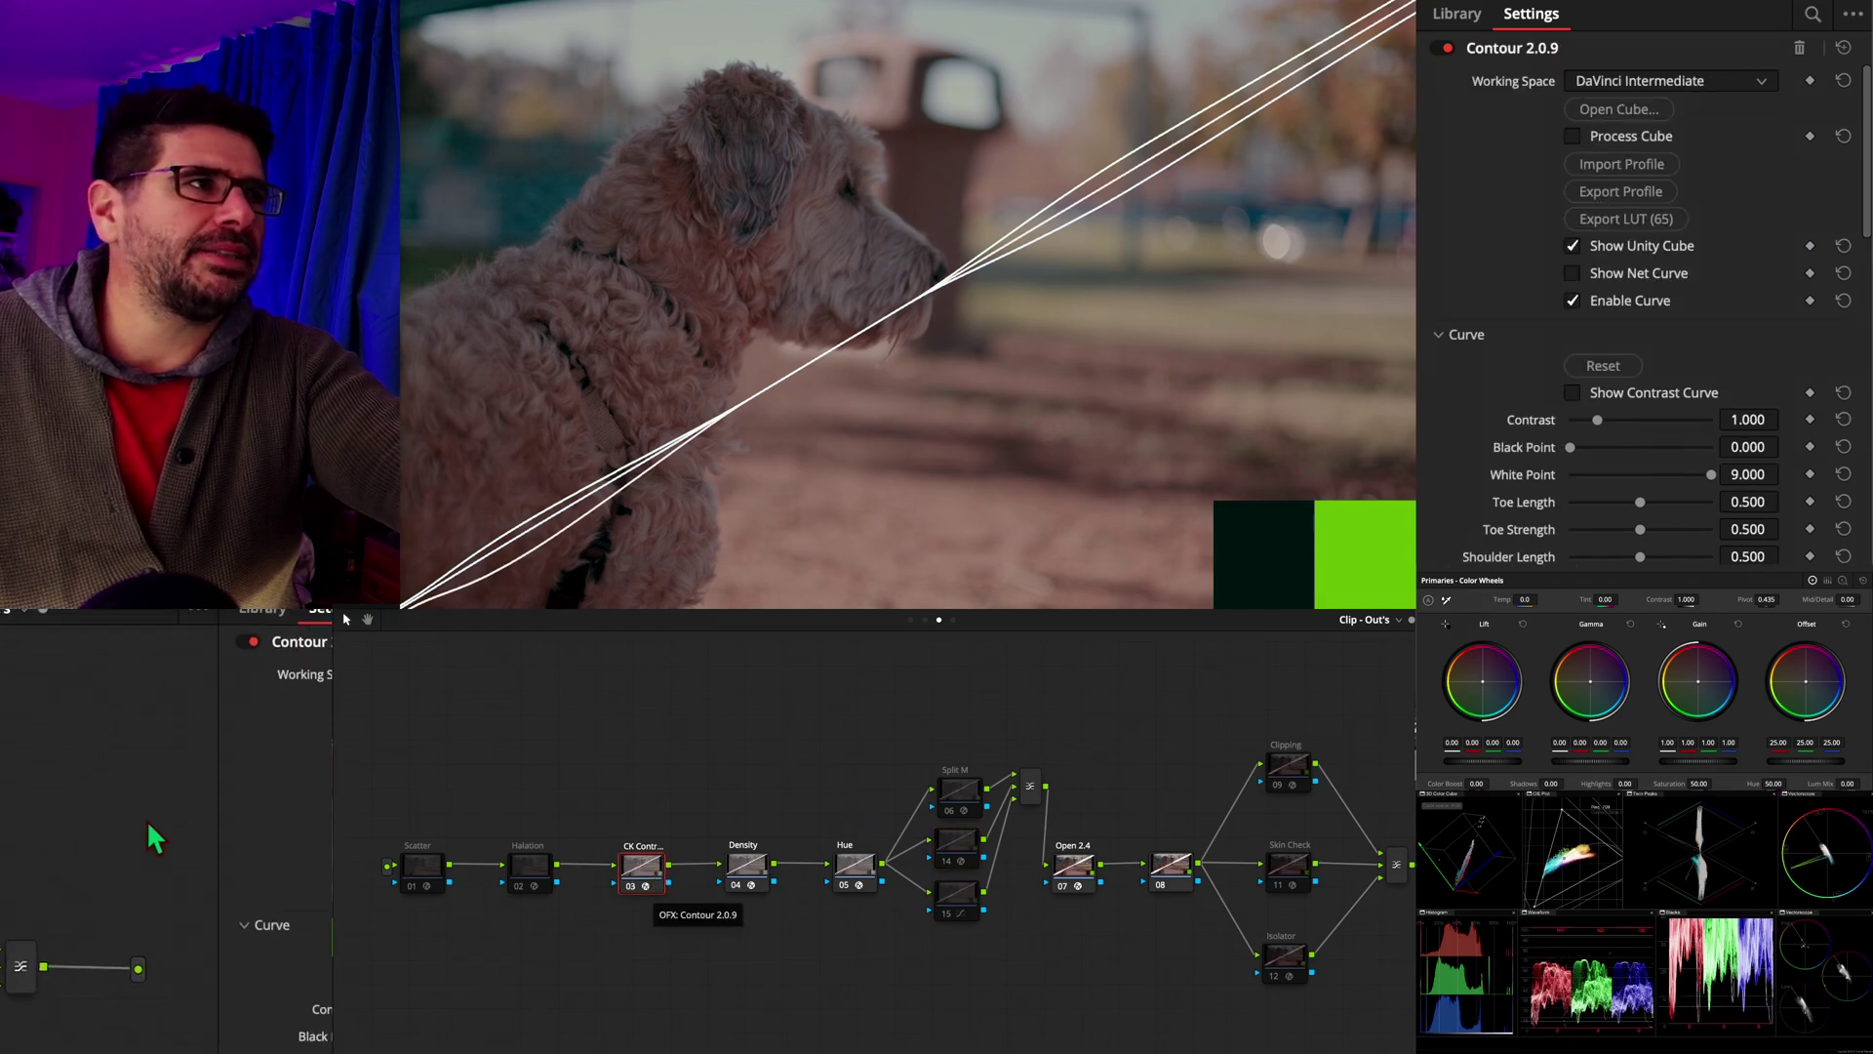
pyautogui.scroll(-3, 1561, 337)
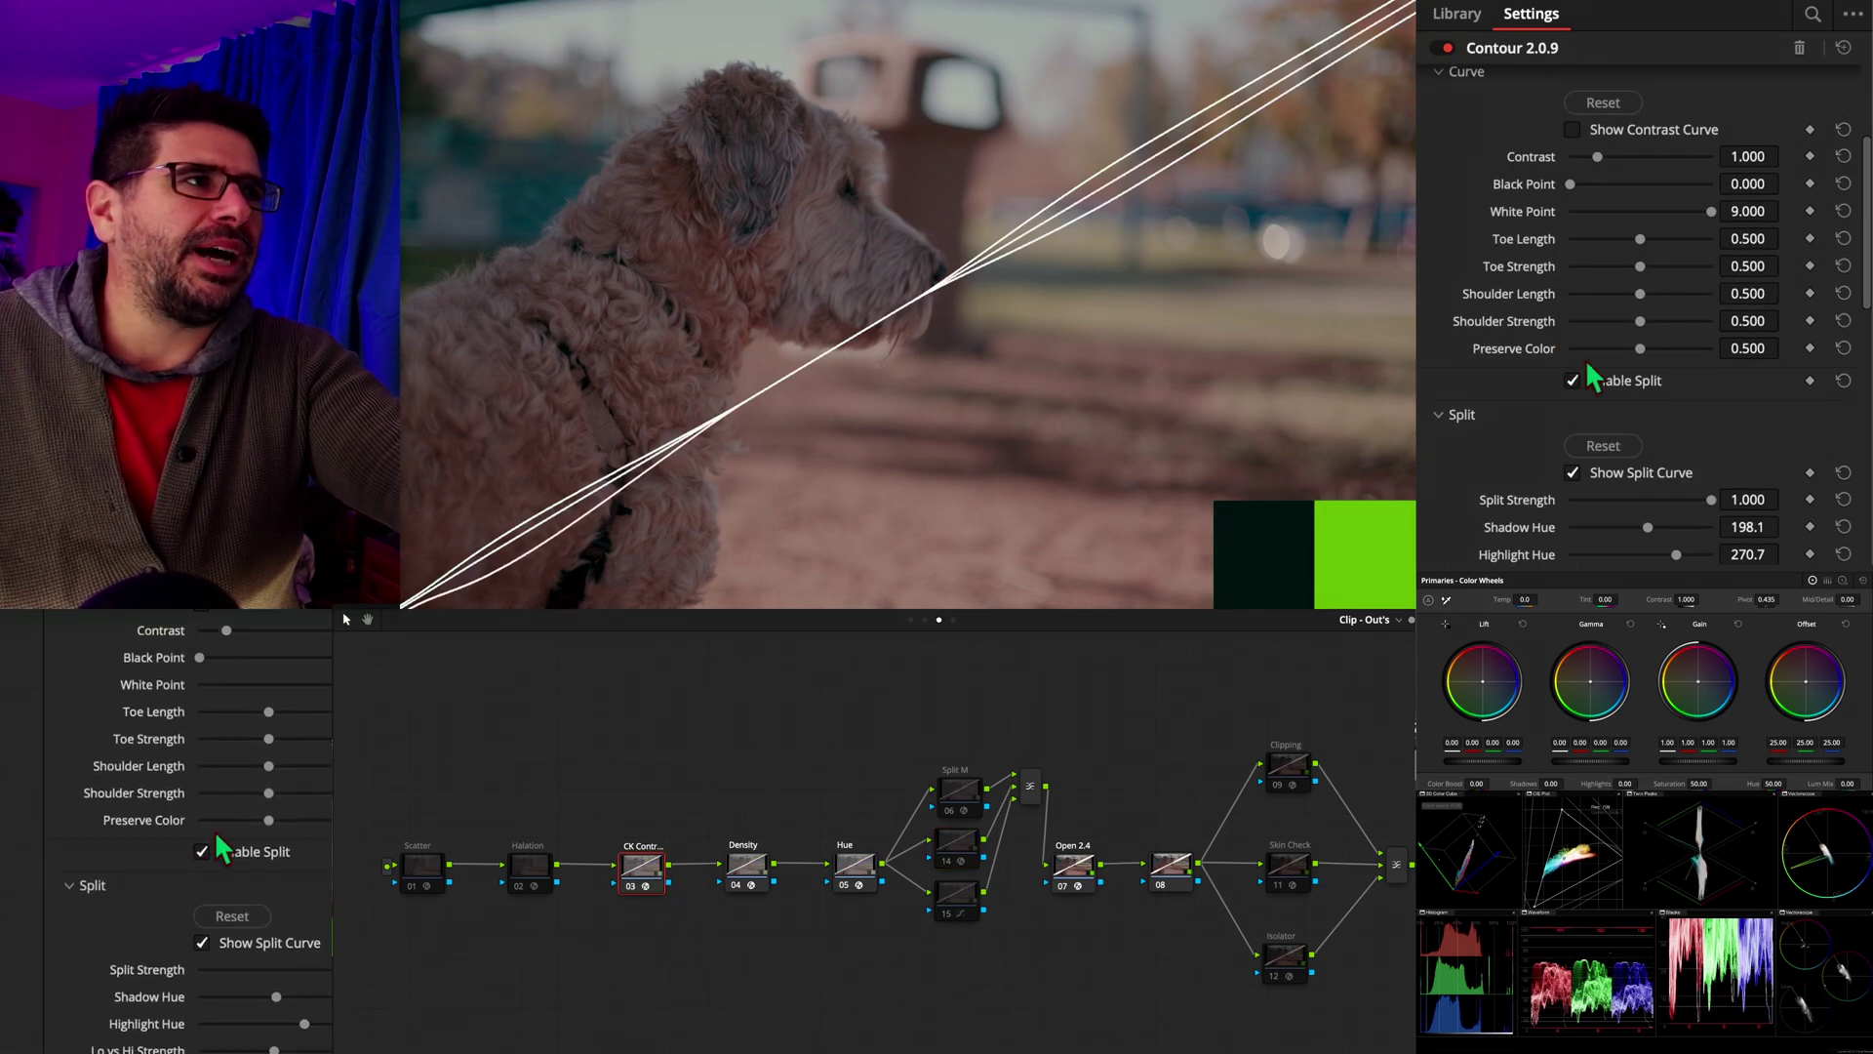
pyautogui.click(1573, 473)
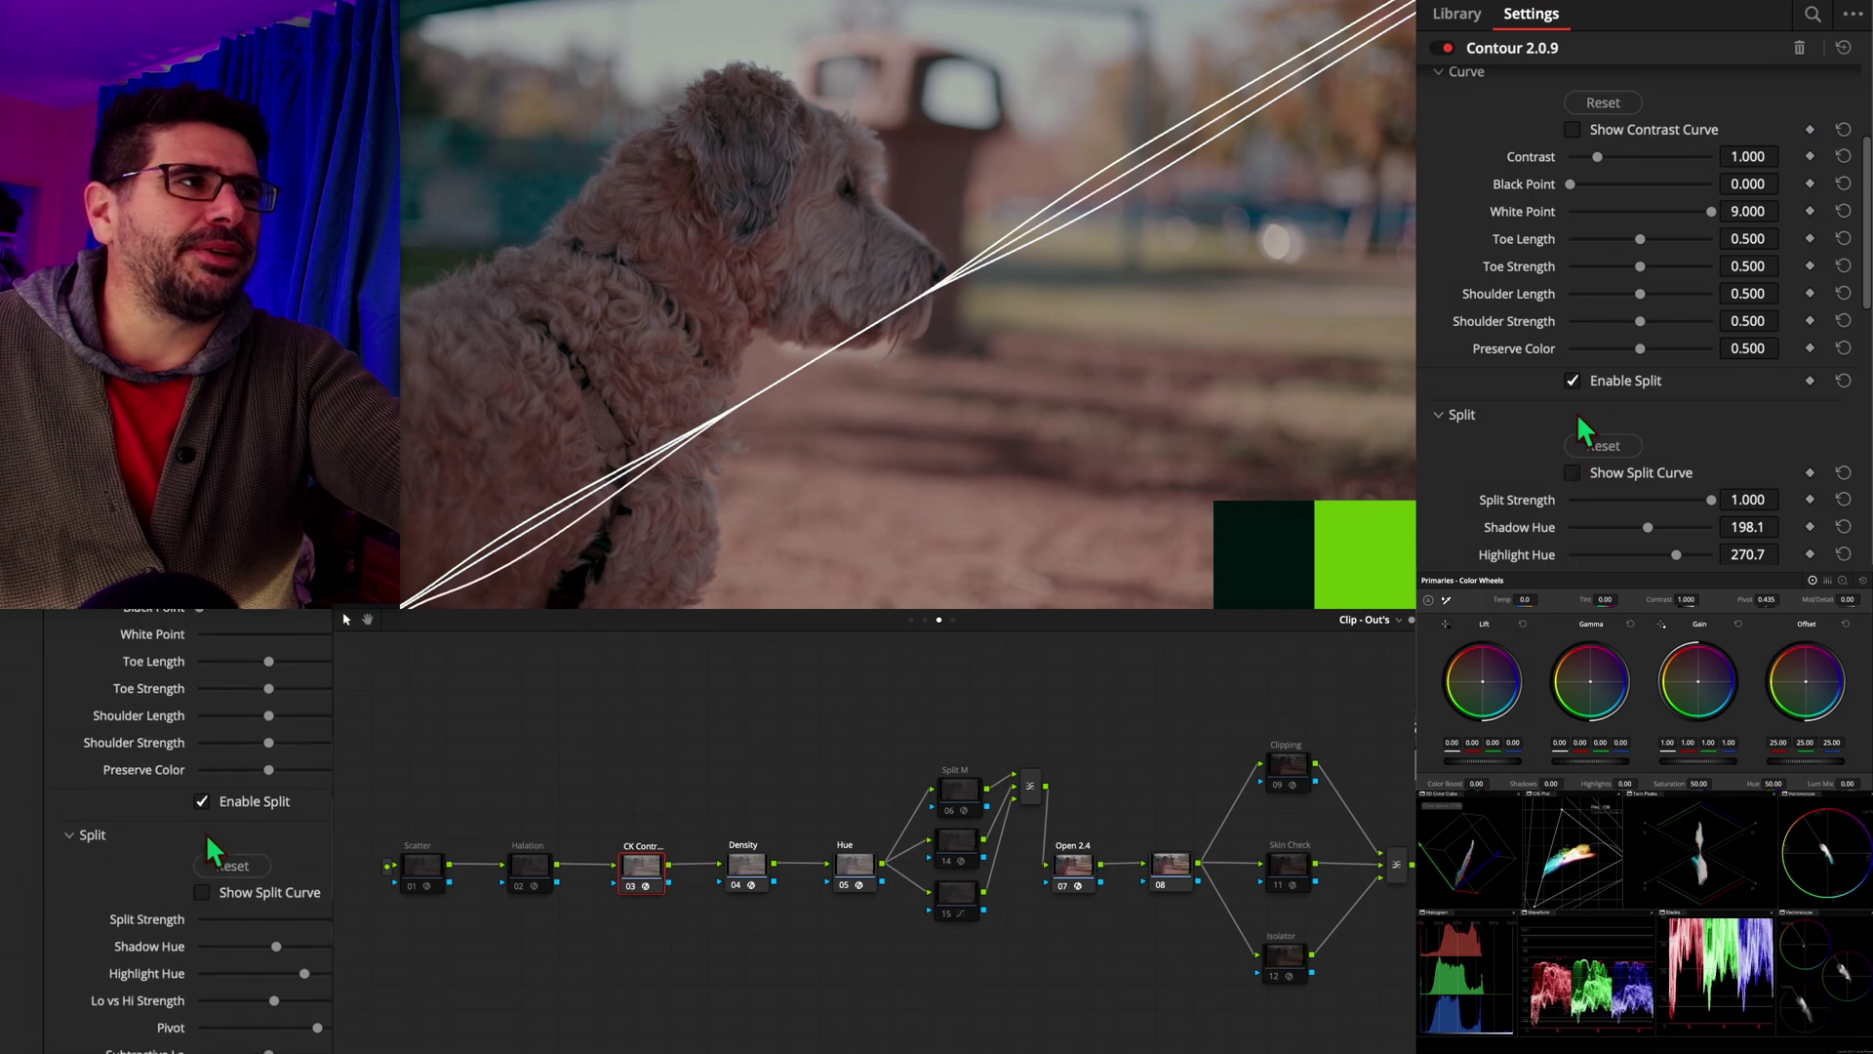
pyautogui.scroll(-10, 1578, 420)
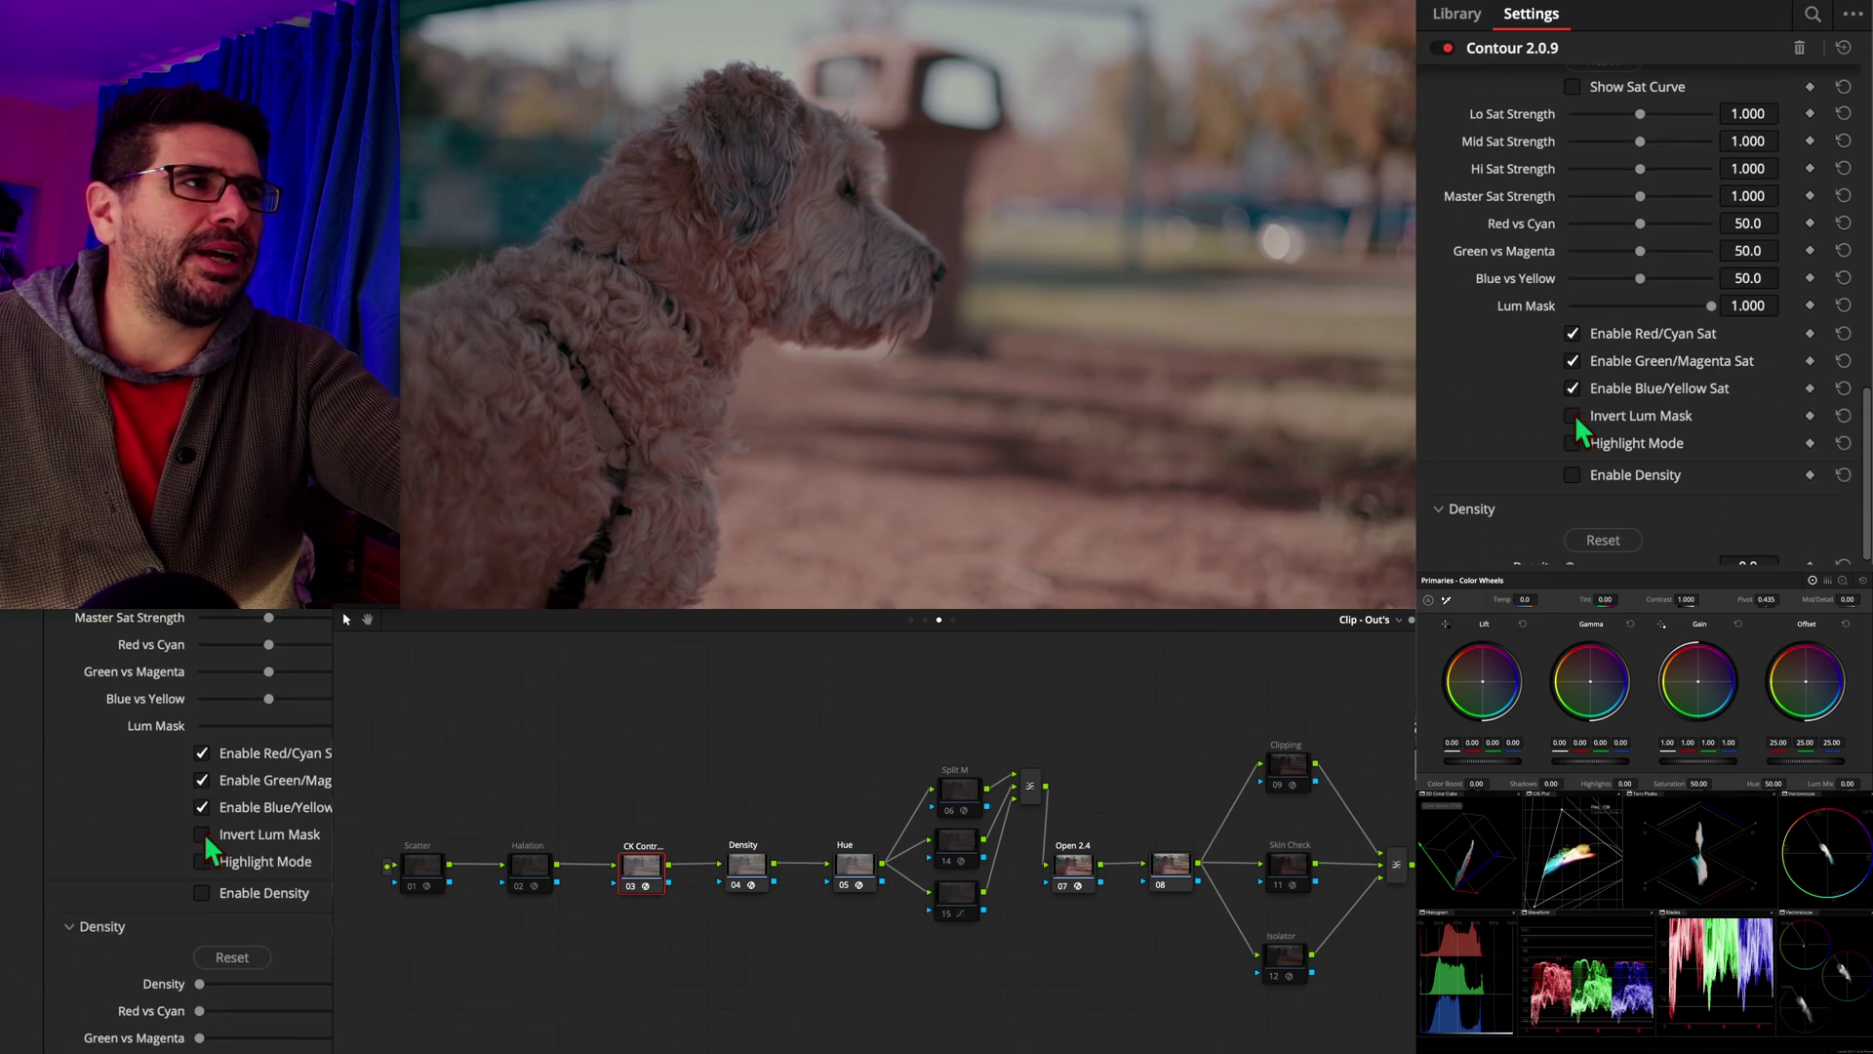
pyautogui.scroll(3, 1575, 414)
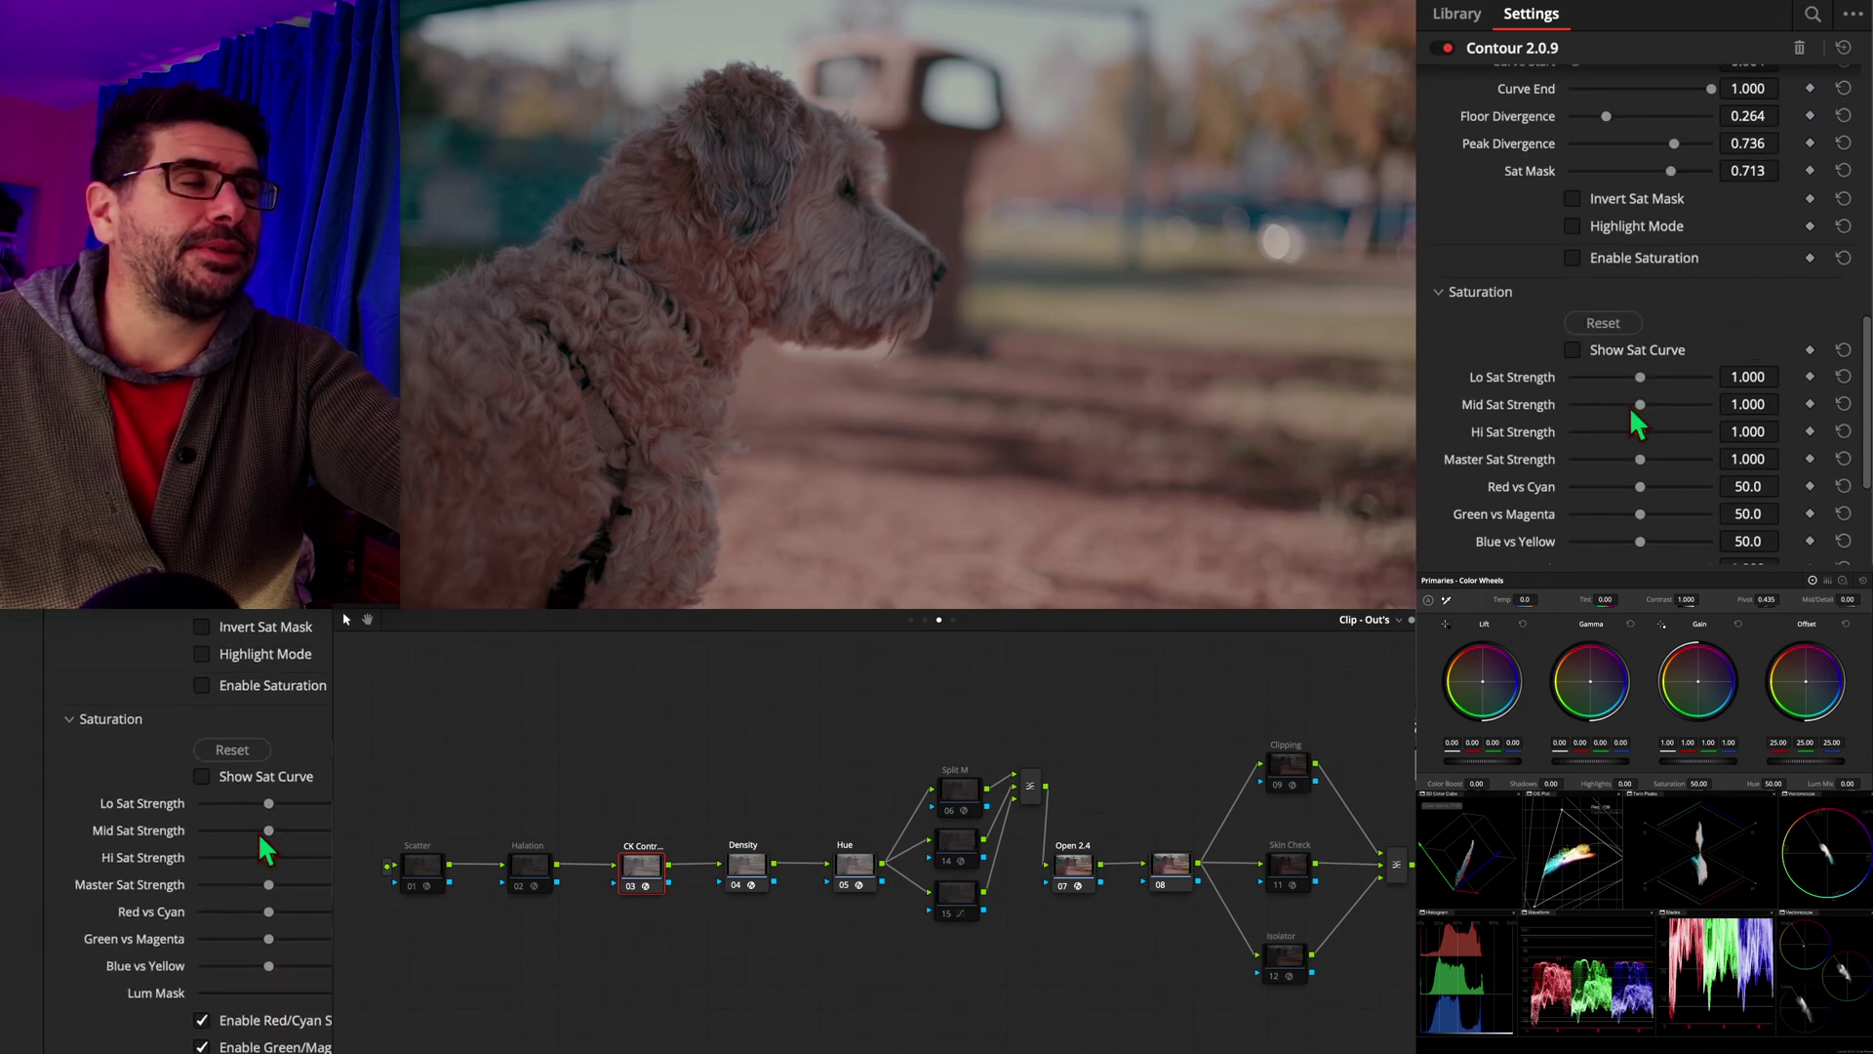
pyautogui.scroll(-5, 1629, 406)
pyautogui.scroll(4, 1603, 301)
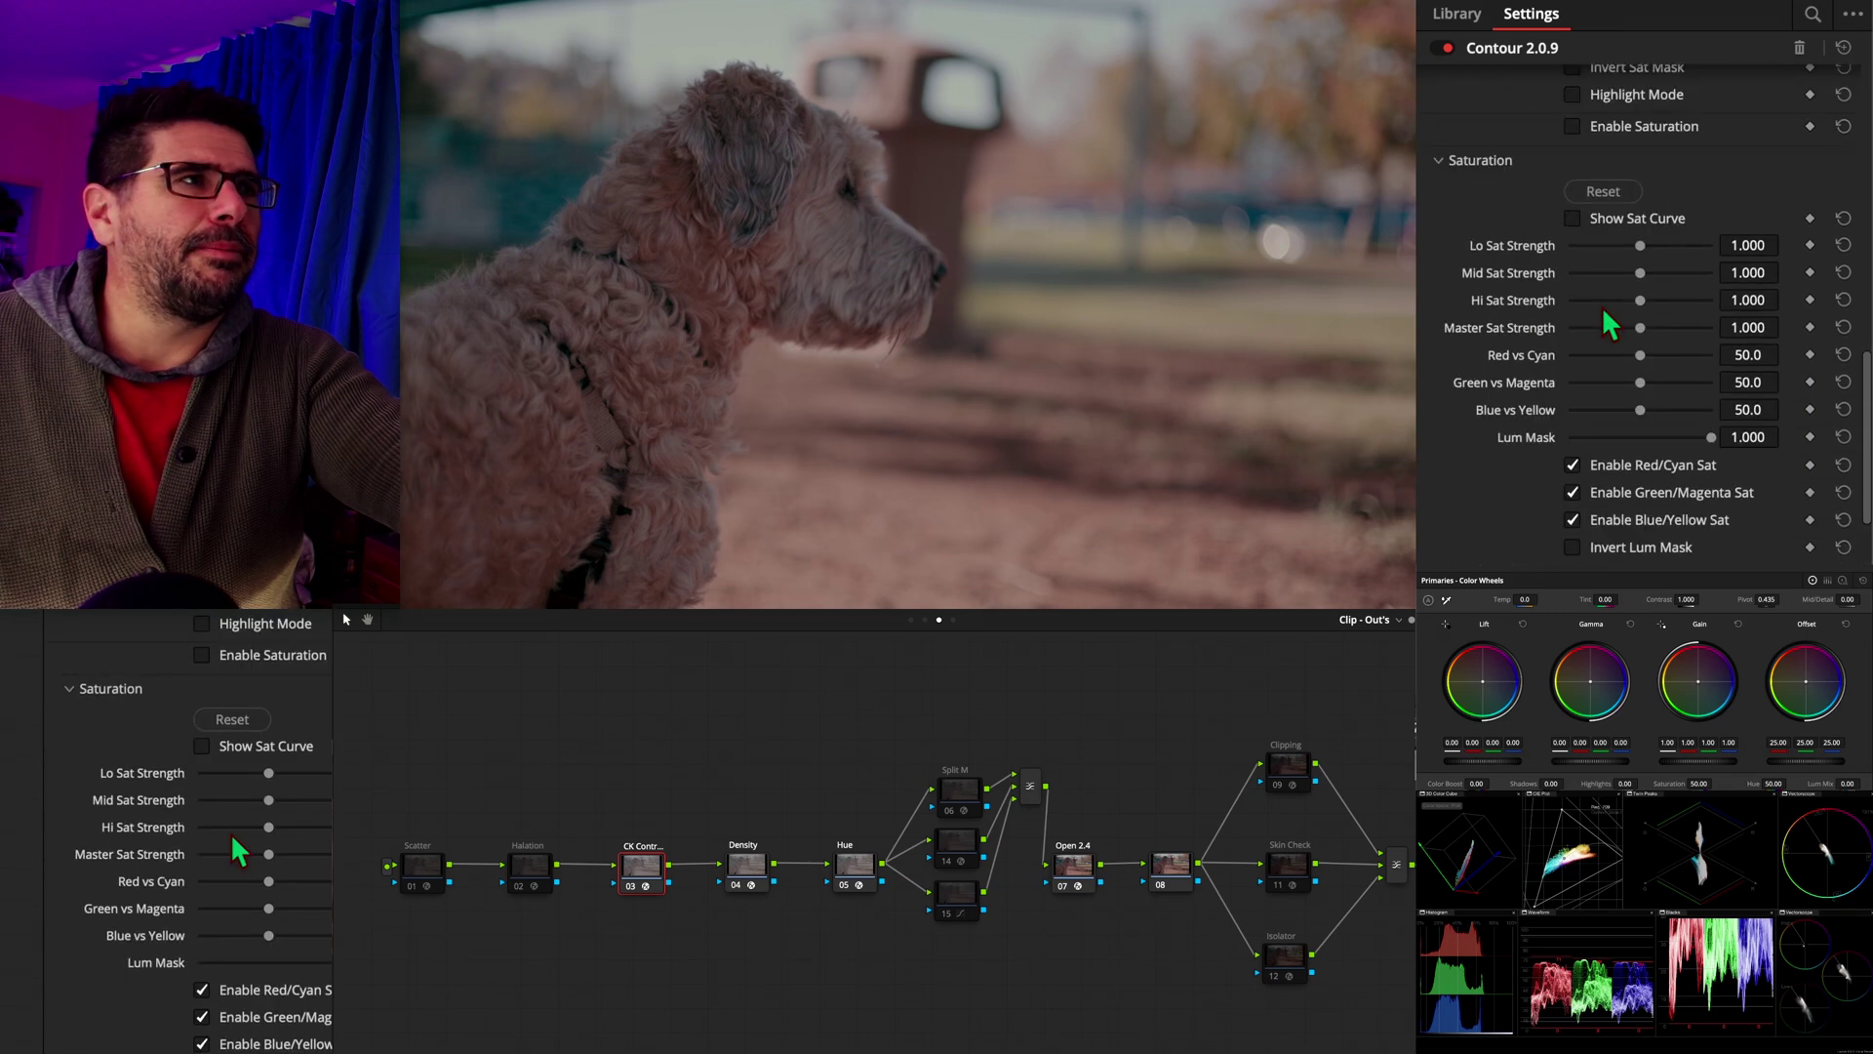
pyautogui.scroll(2, 1604, 310)
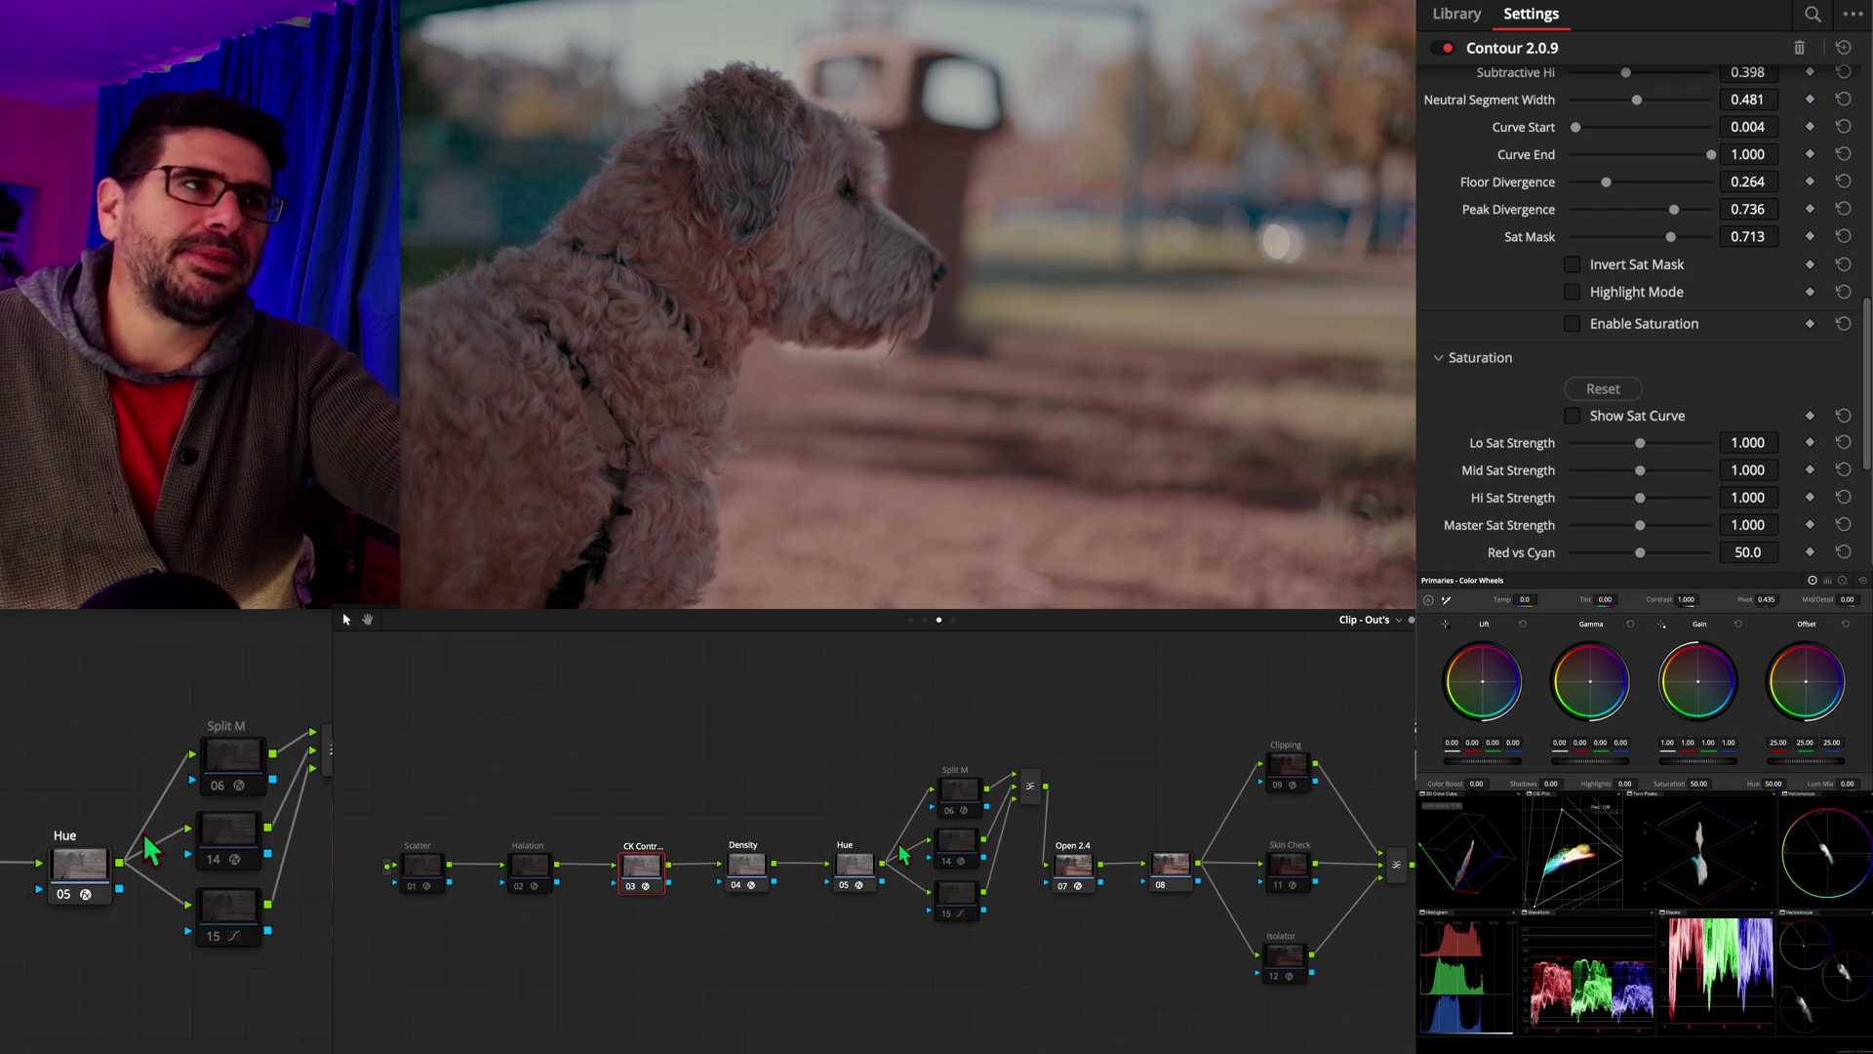
# On node 14, show the PixelTools curves and set Lo G 61.2 and Lo B -67.4.
pyautogui.click(962, 798)
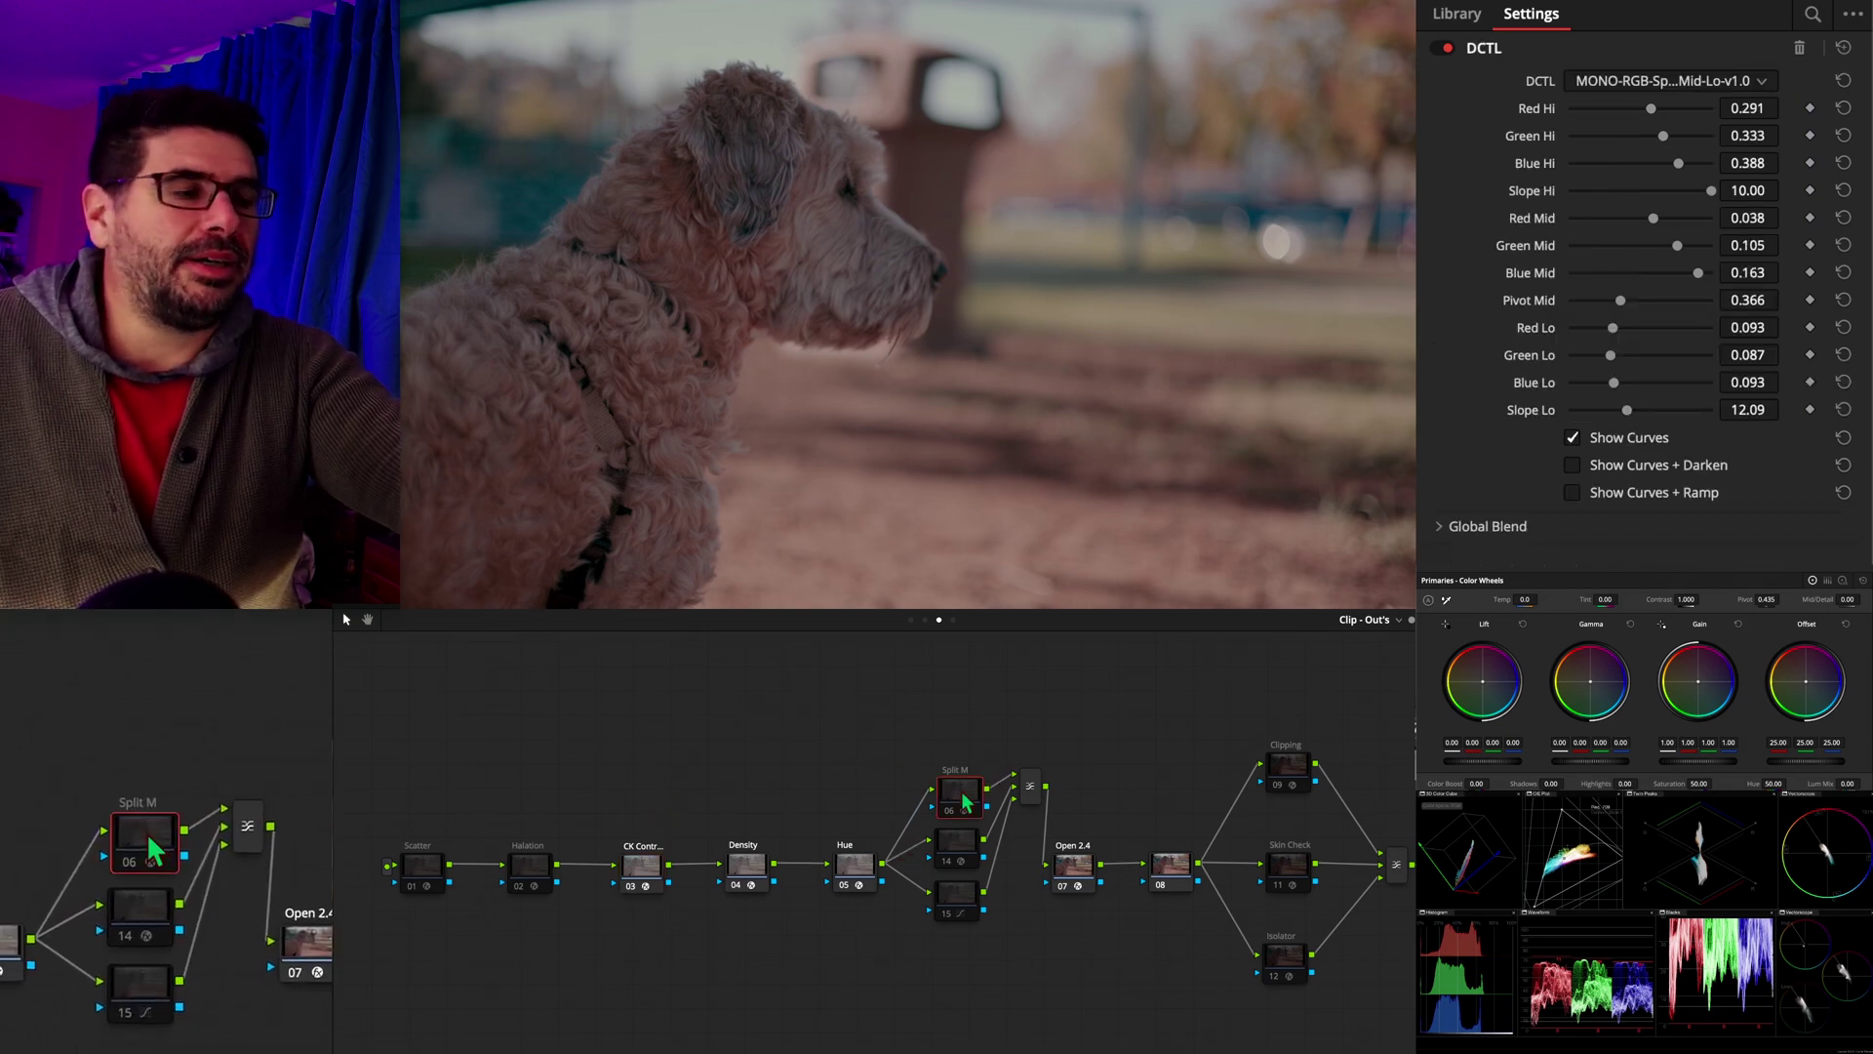
pyautogui.click(962, 851)
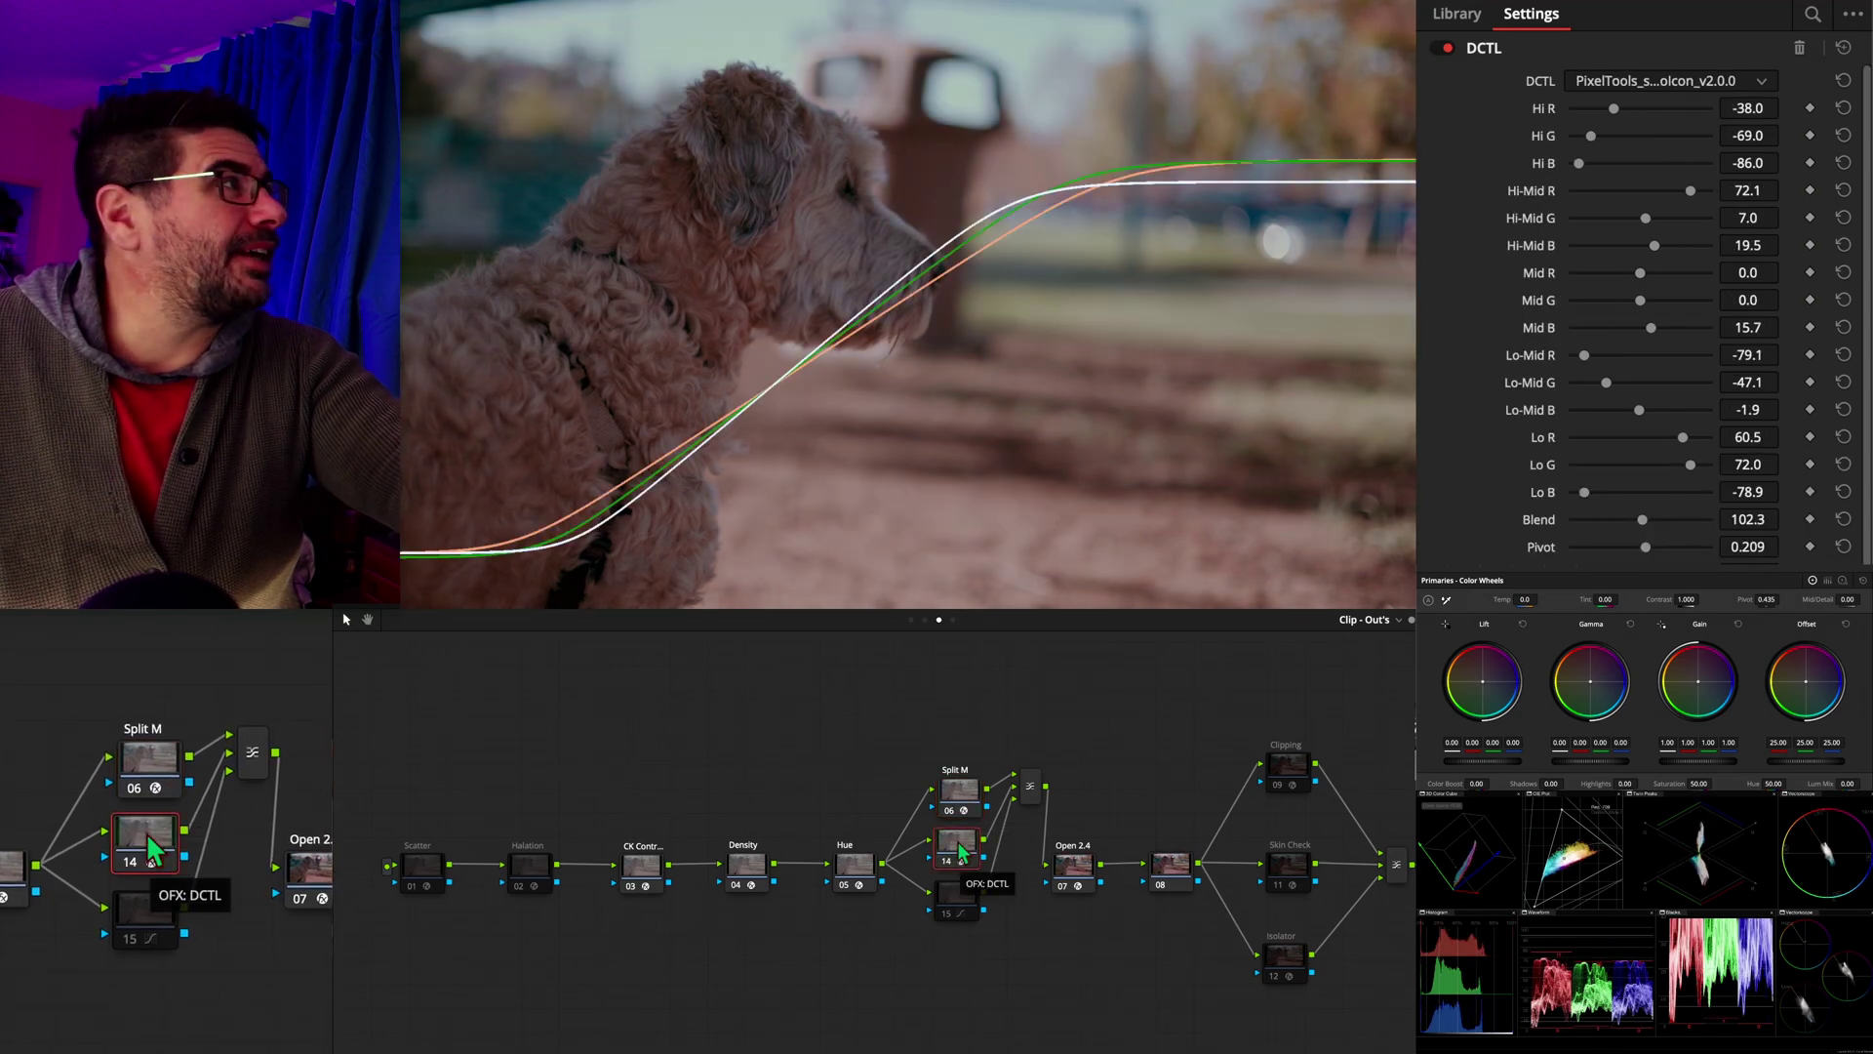
pyautogui.scroll(-3, 1685, 419)
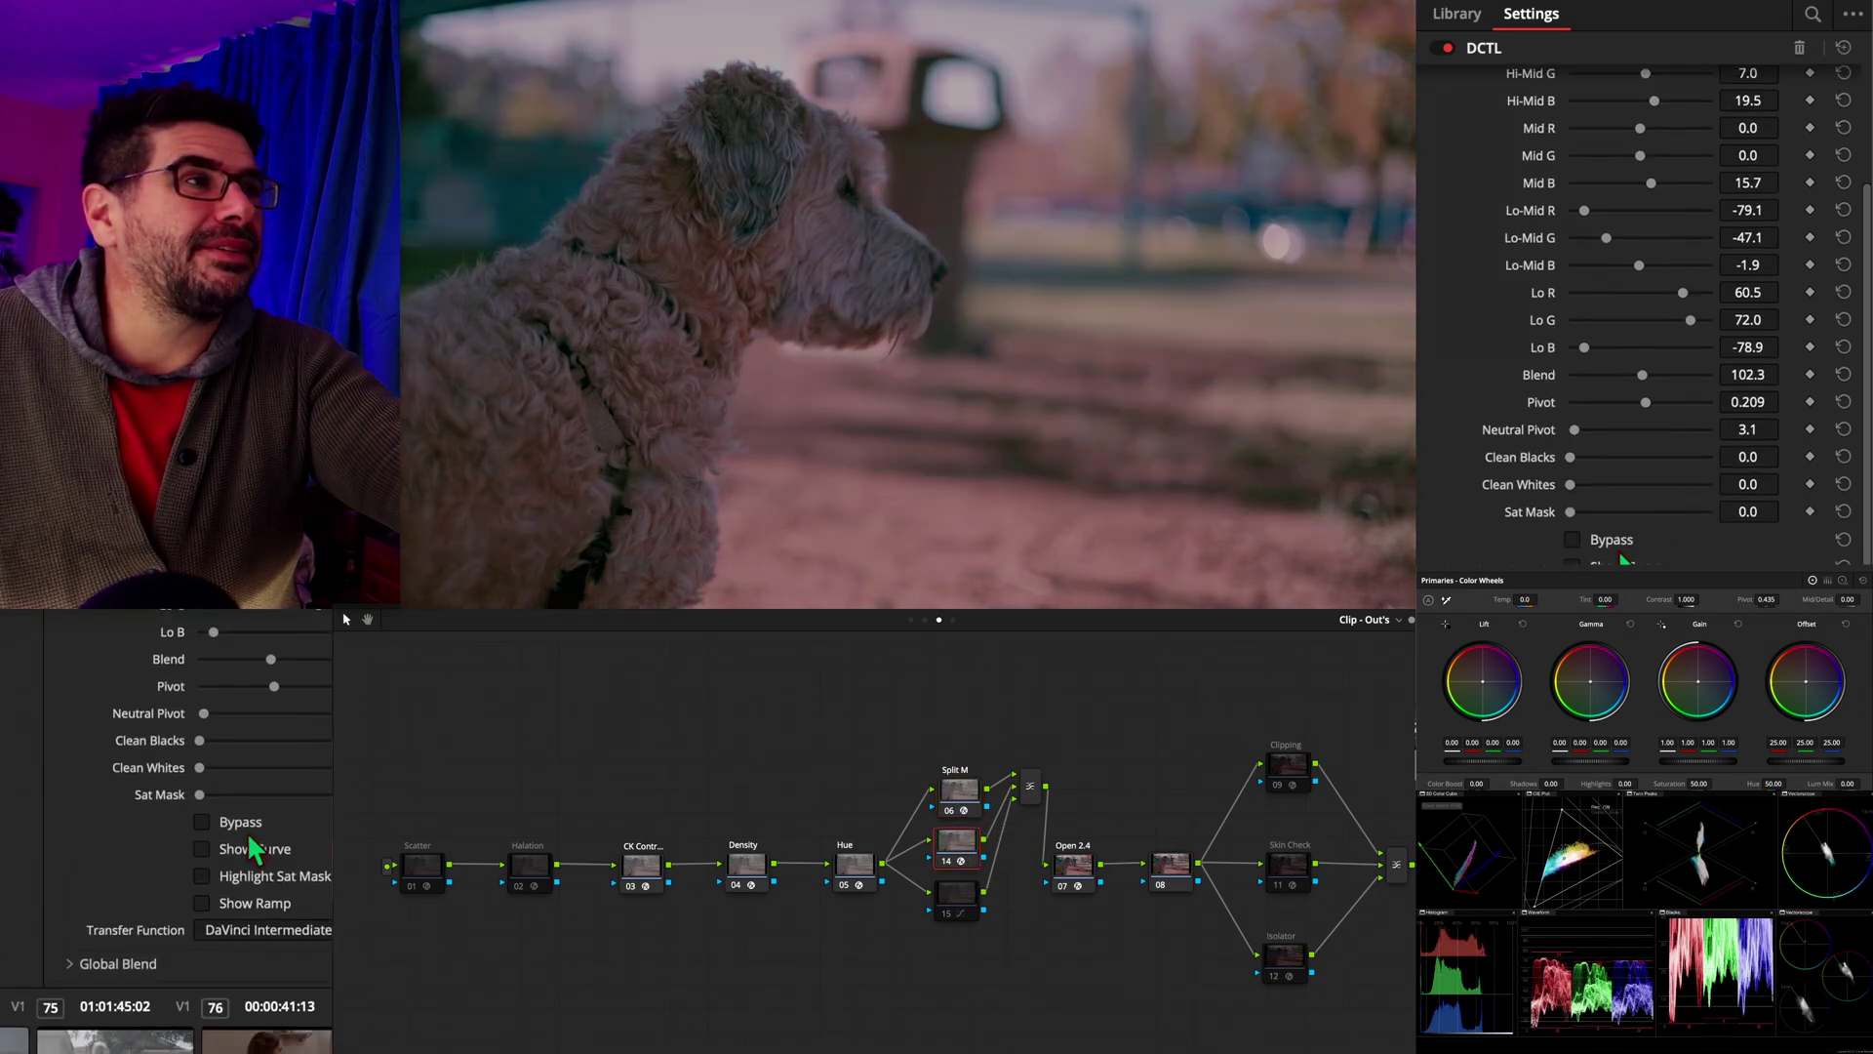
pyautogui.scroll(3, 1664, 380)
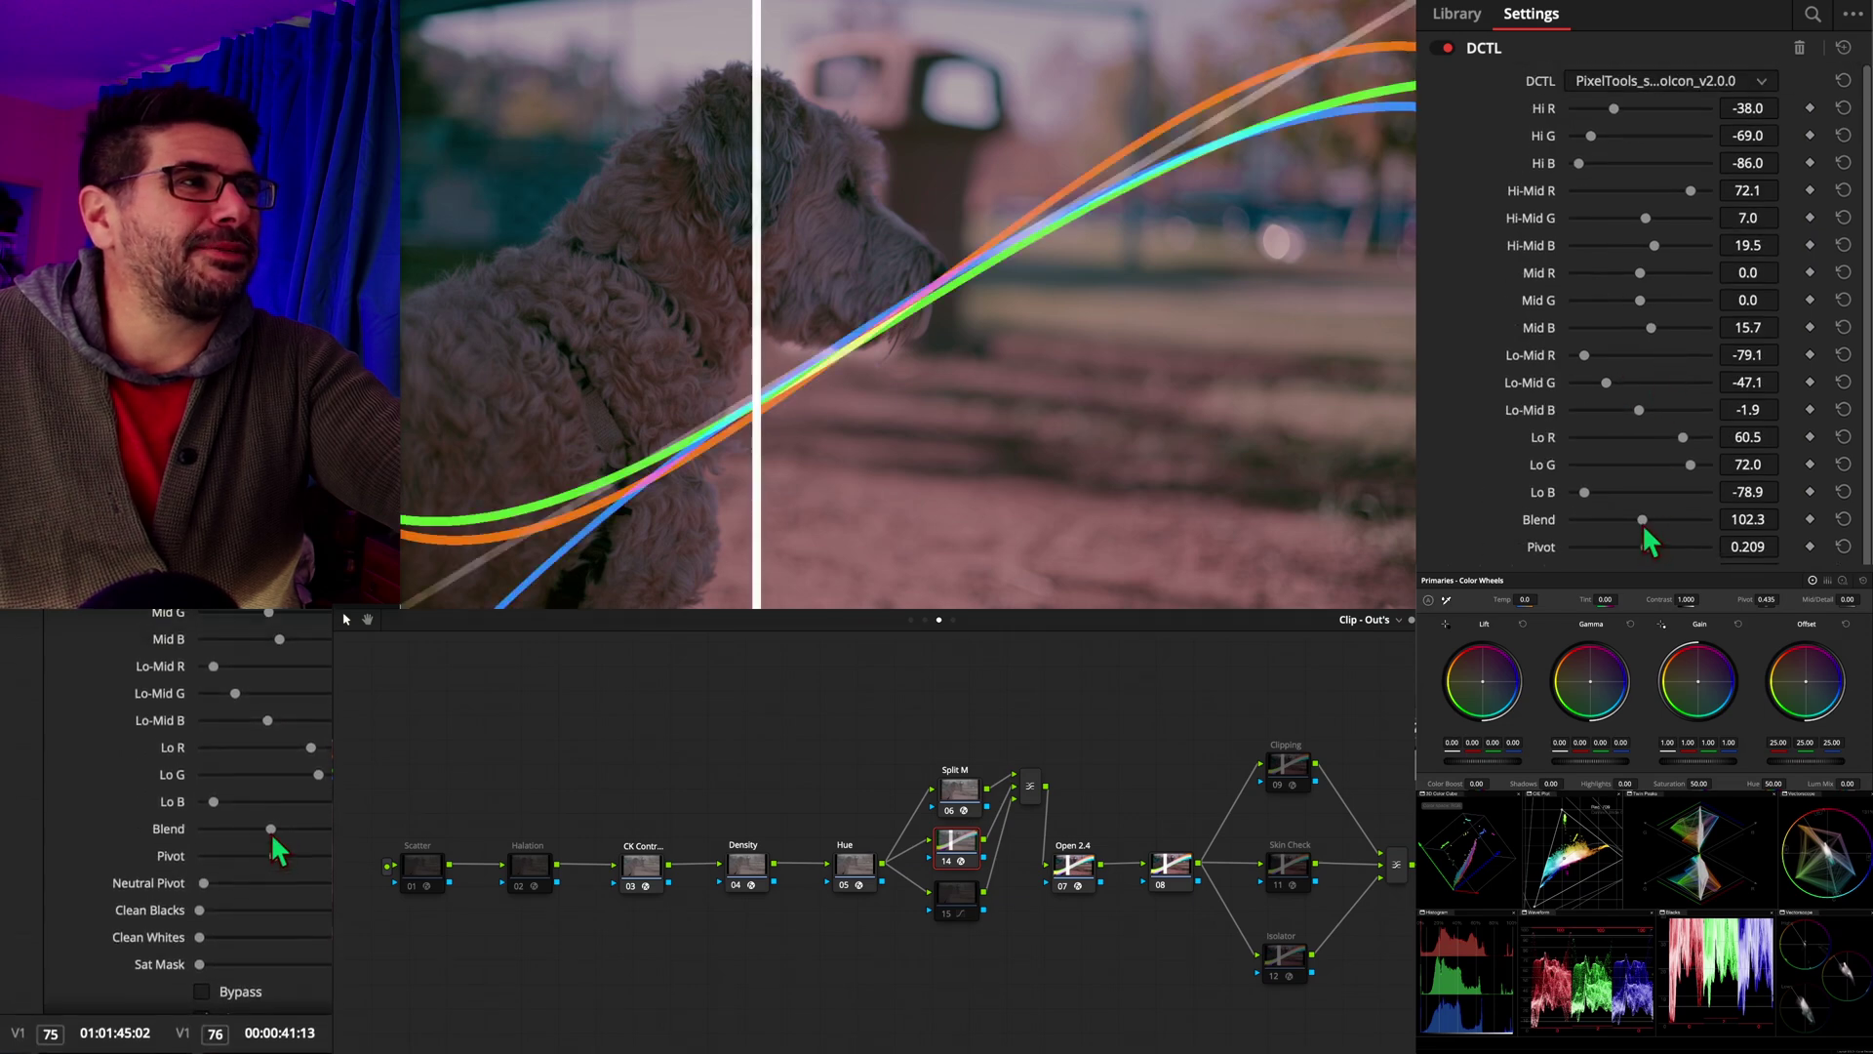
pyautogui.moveTo(1589, 494); pyautogui.dragTo(1684, 460)
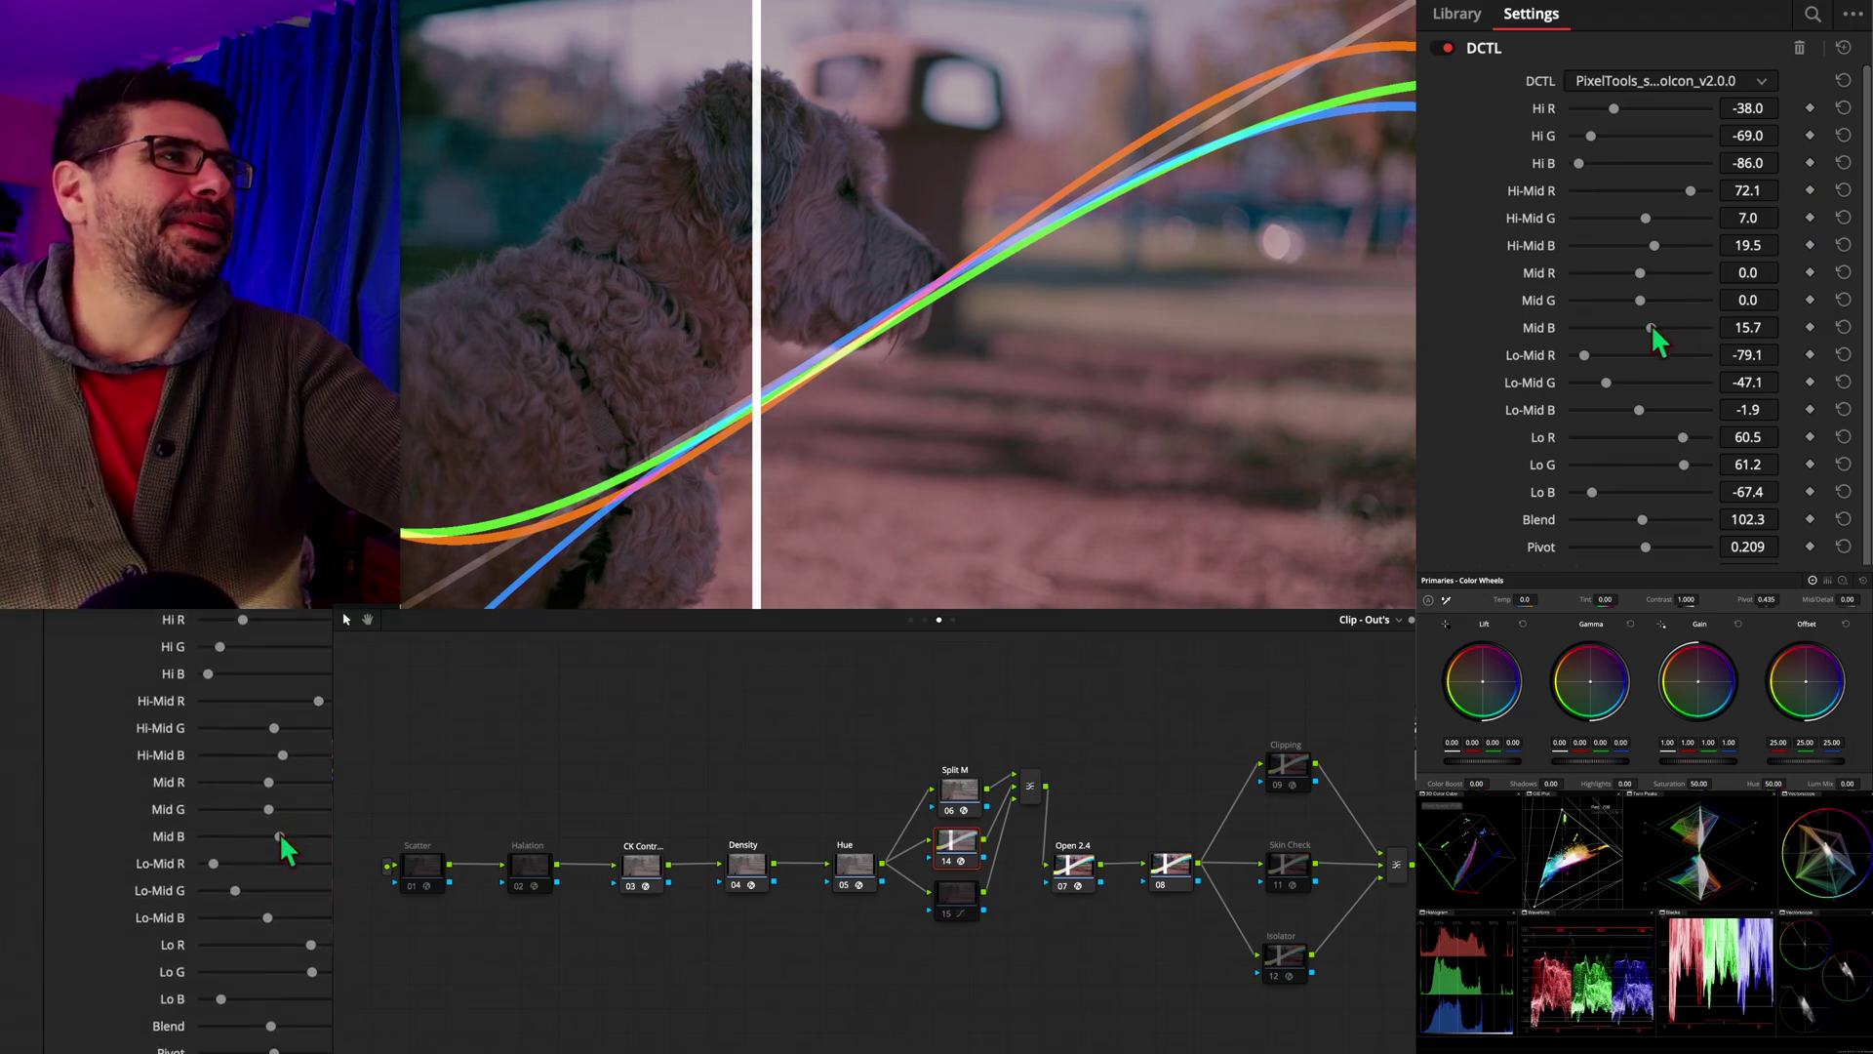
# Push PixelTools midtones to Mid B 96.9, Lo-Mid R -58.1 and Mid G -100.
pyautogui.moveTo(1660, 320); pyautogui.dragTo(1719, 366)
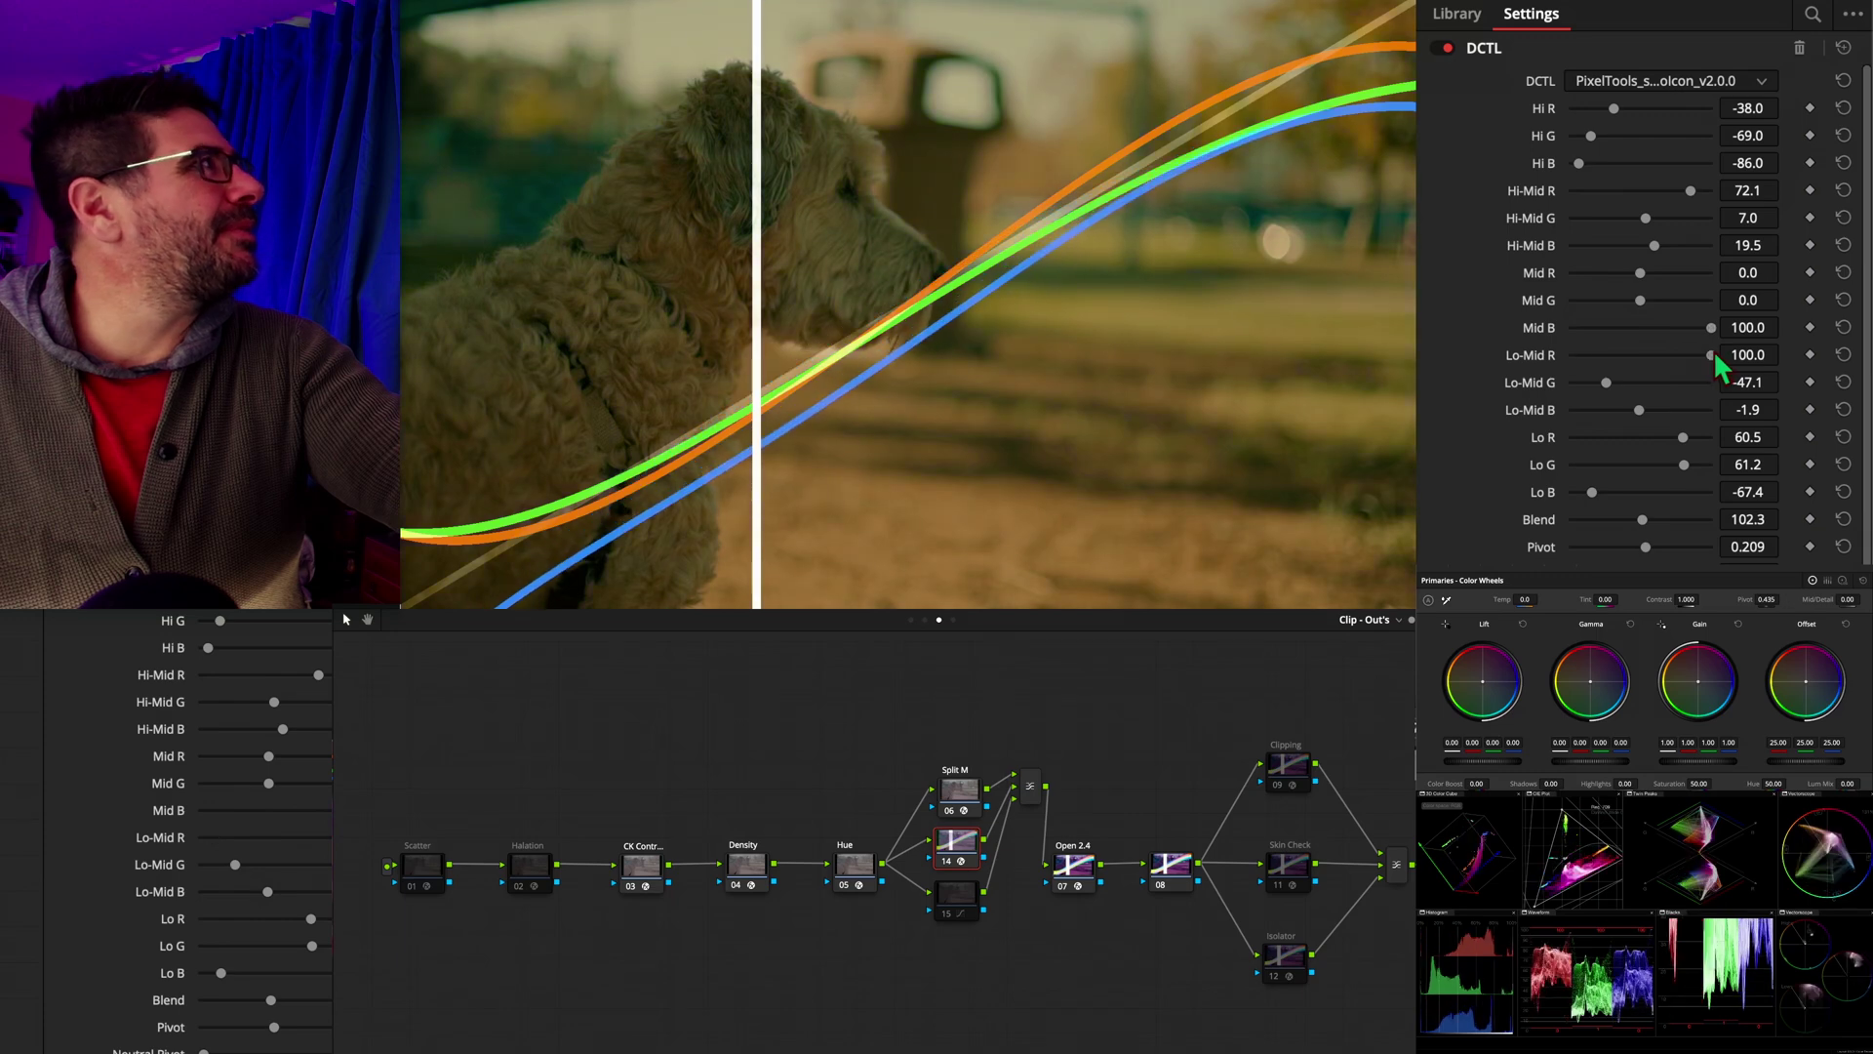
pyautogui.click(1714, 357)
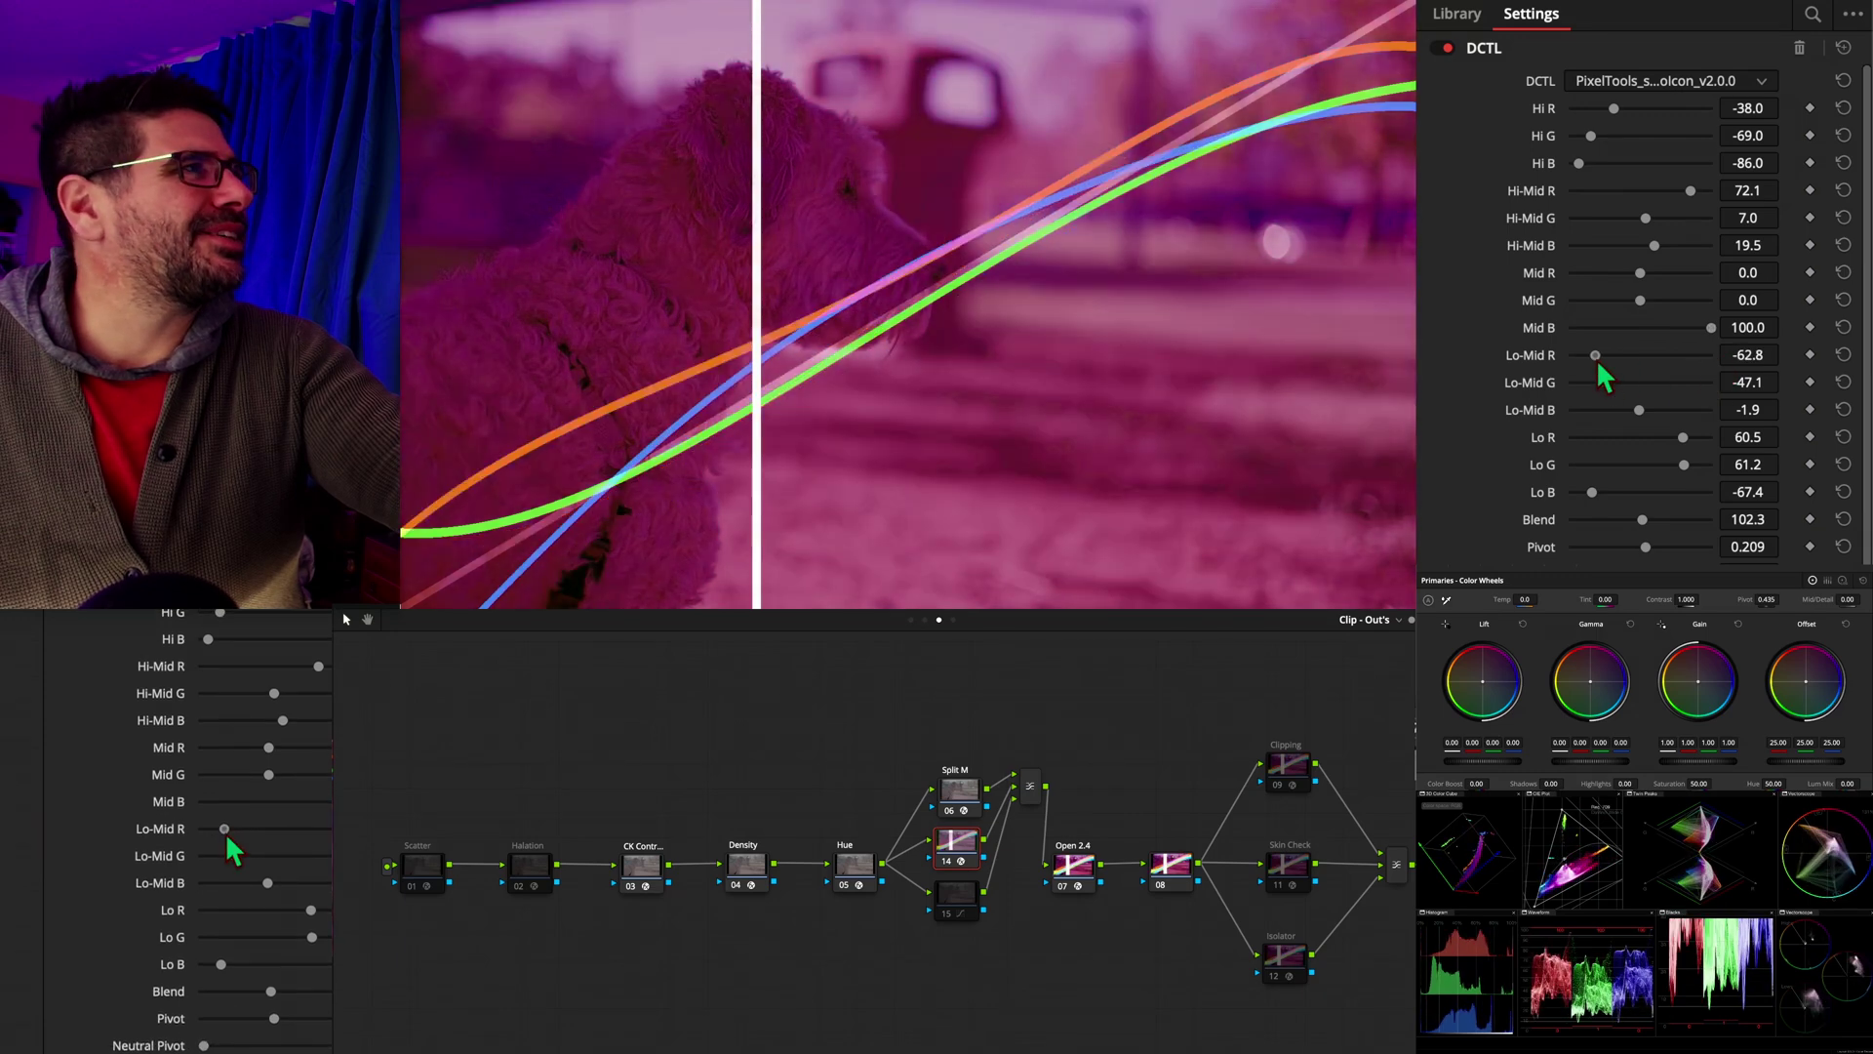
pyautogui.click(1568, 351)
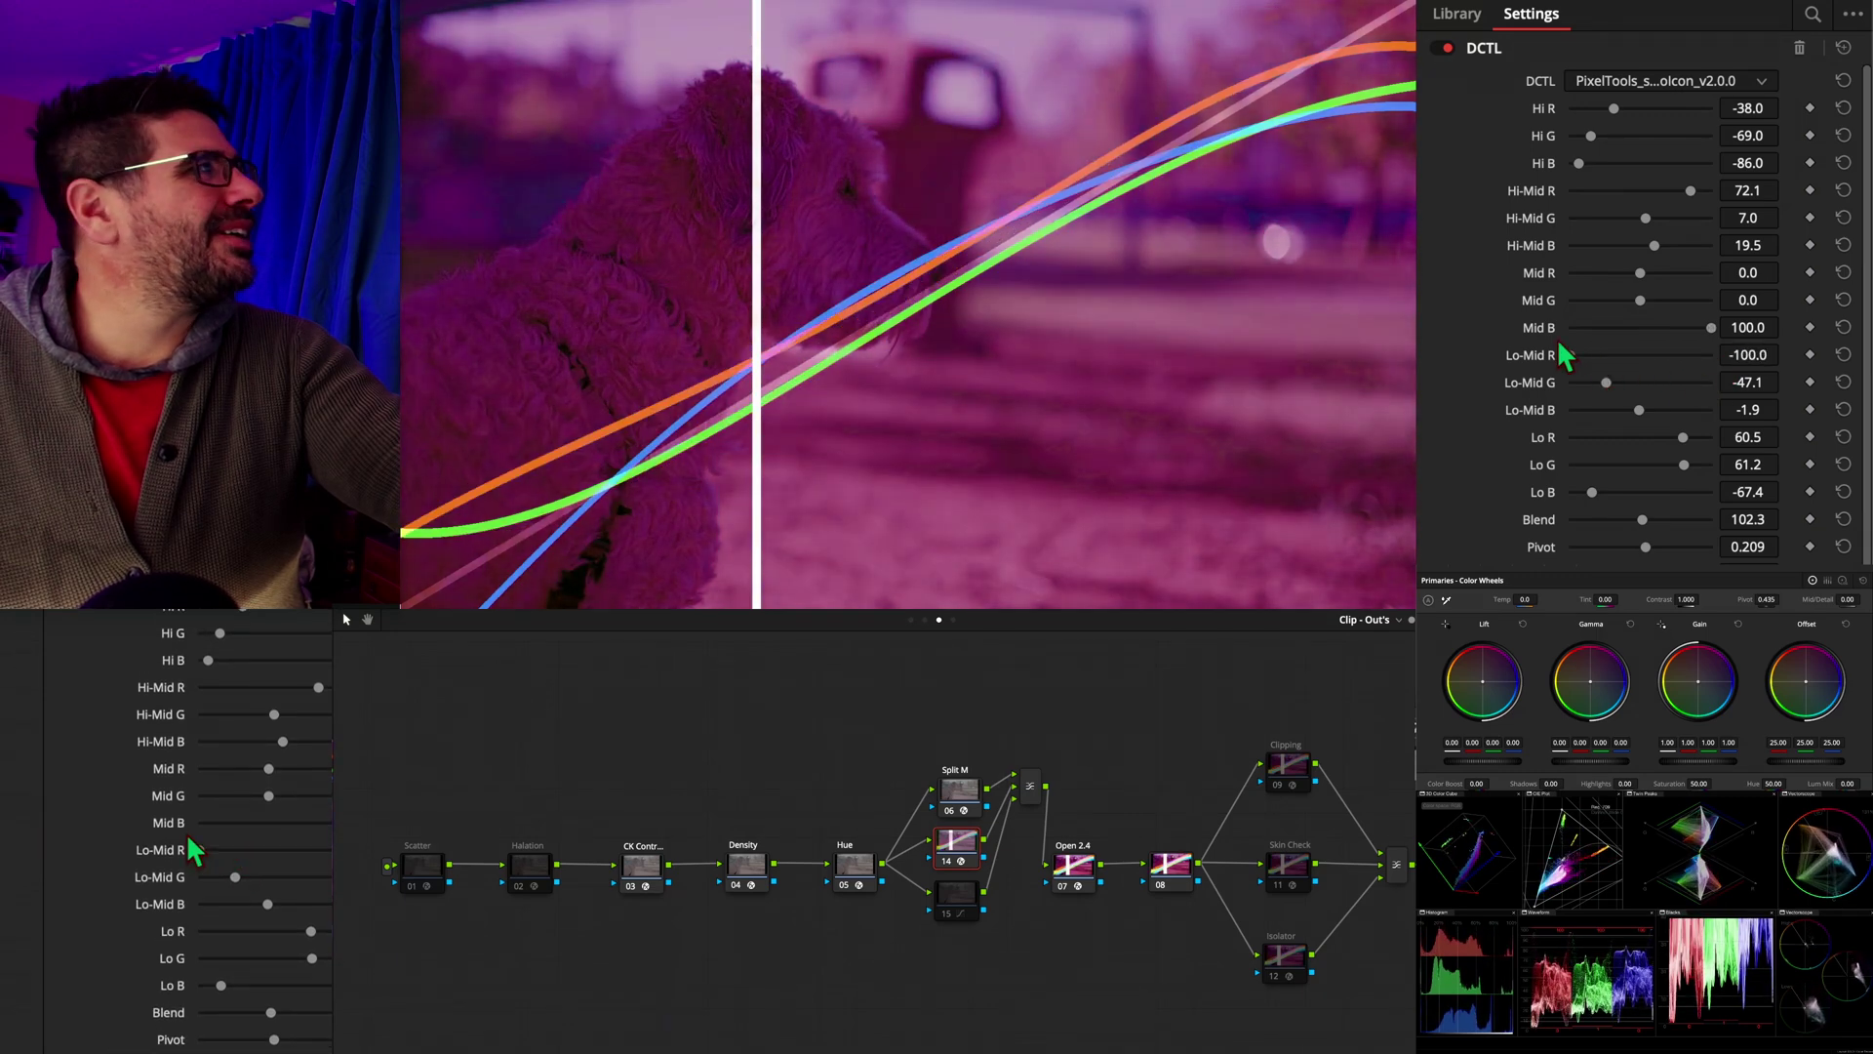
pyautogui.moveTo(1560, 355); pyautogui.dragTo(1685, 361)
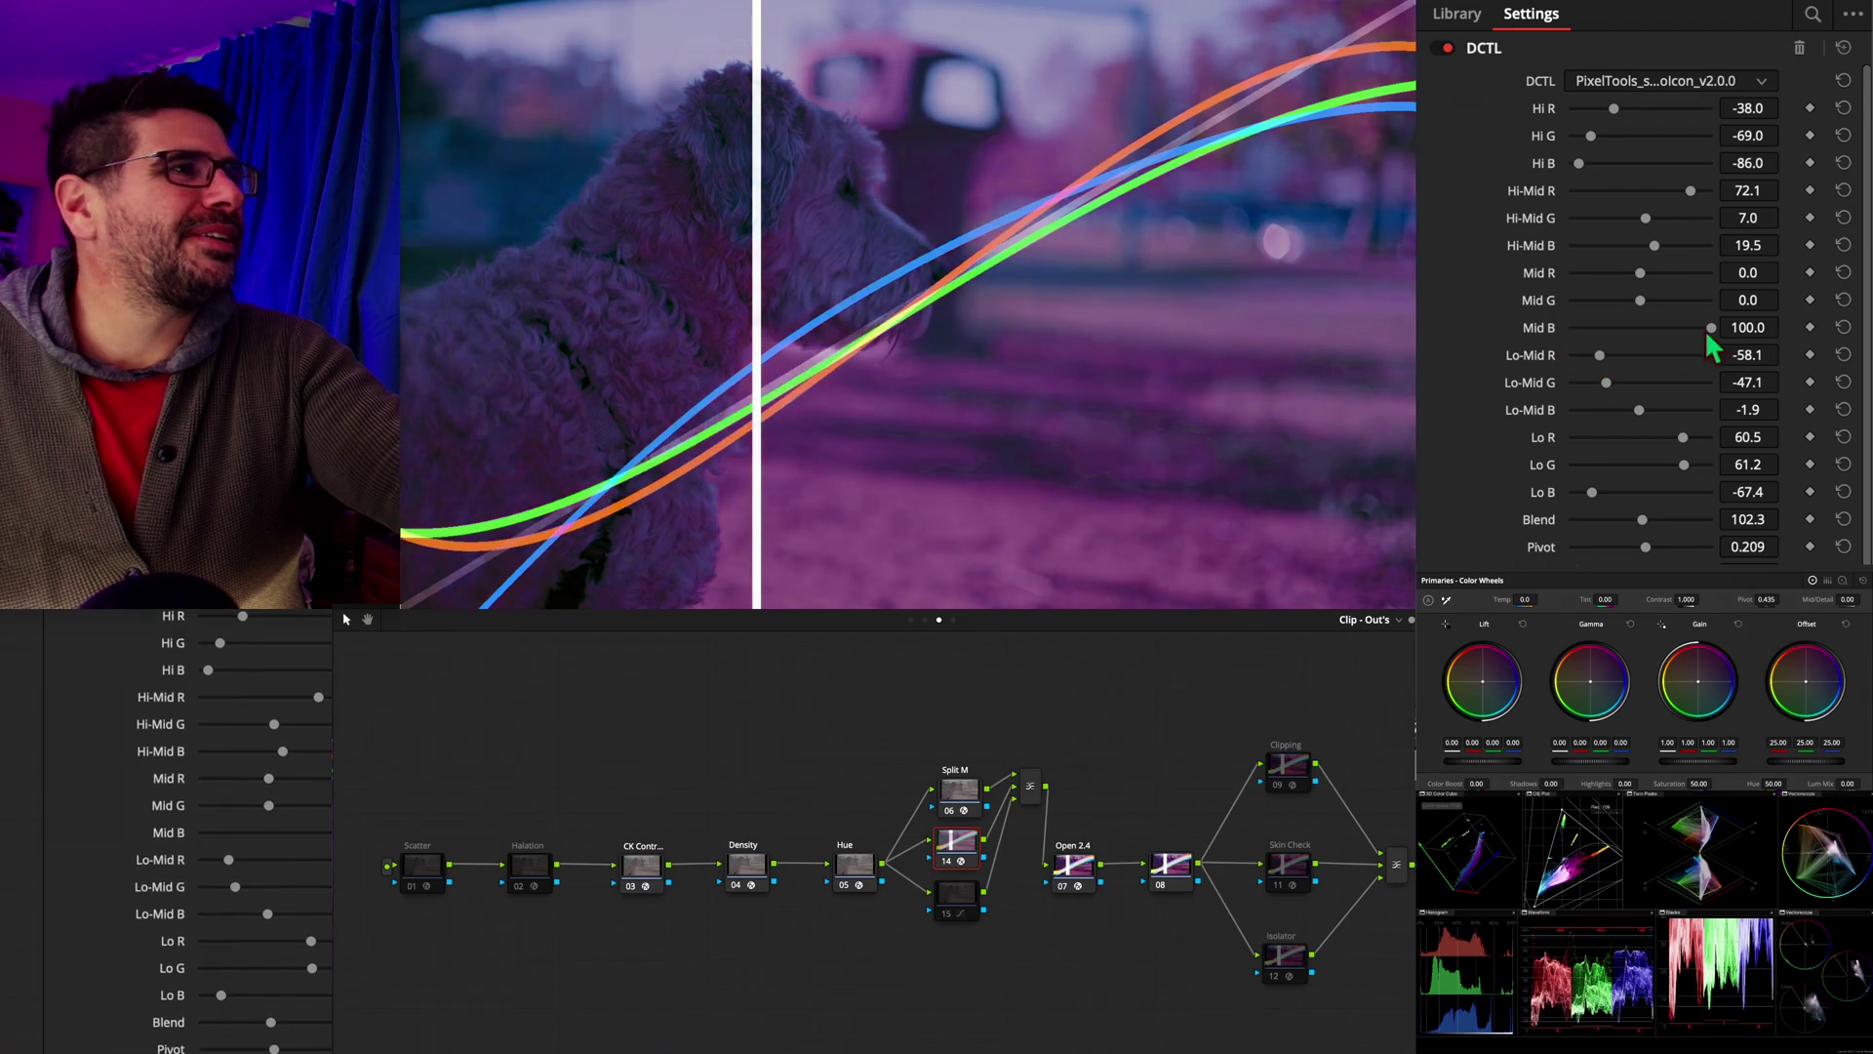
pyautogui.click(1708, 329)
pyautogui.click(1709, 332)
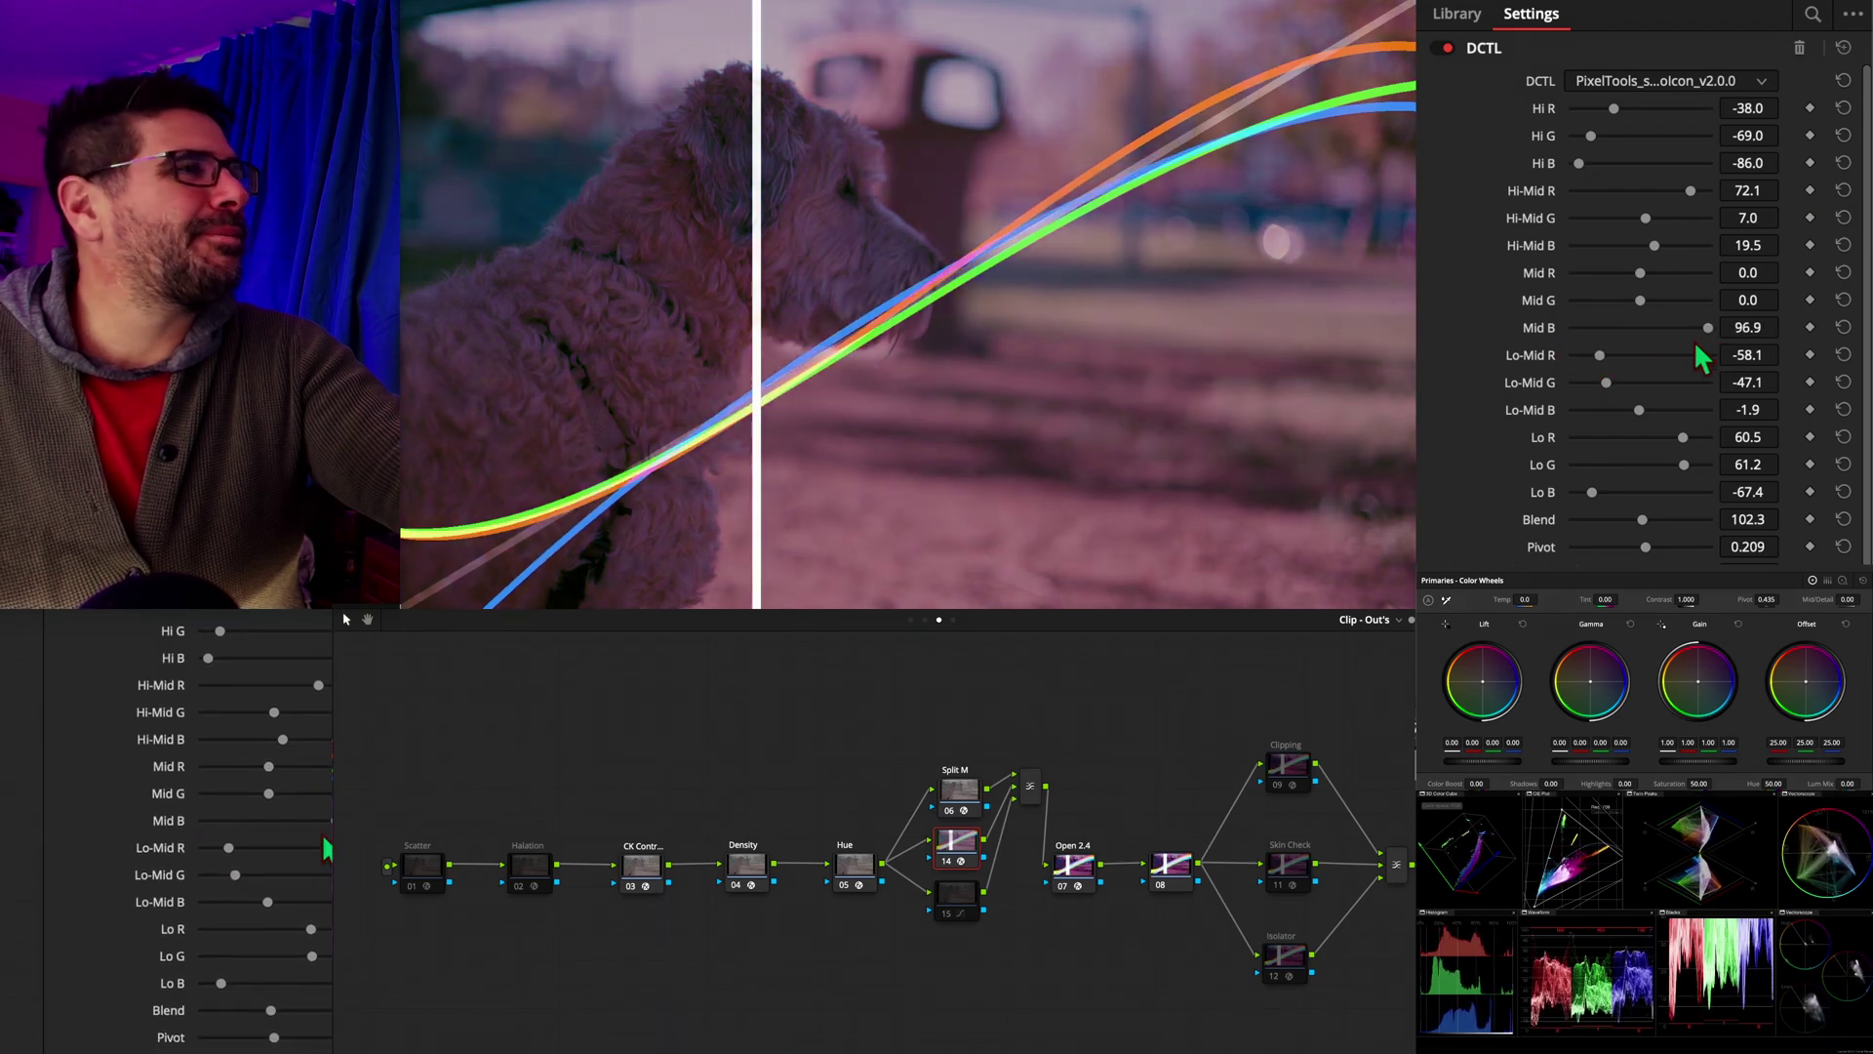
pyautogui.click(1645, 303)
pyautogui.moveTo(1645, 302); pyautogui.dragTo(1557, 310)
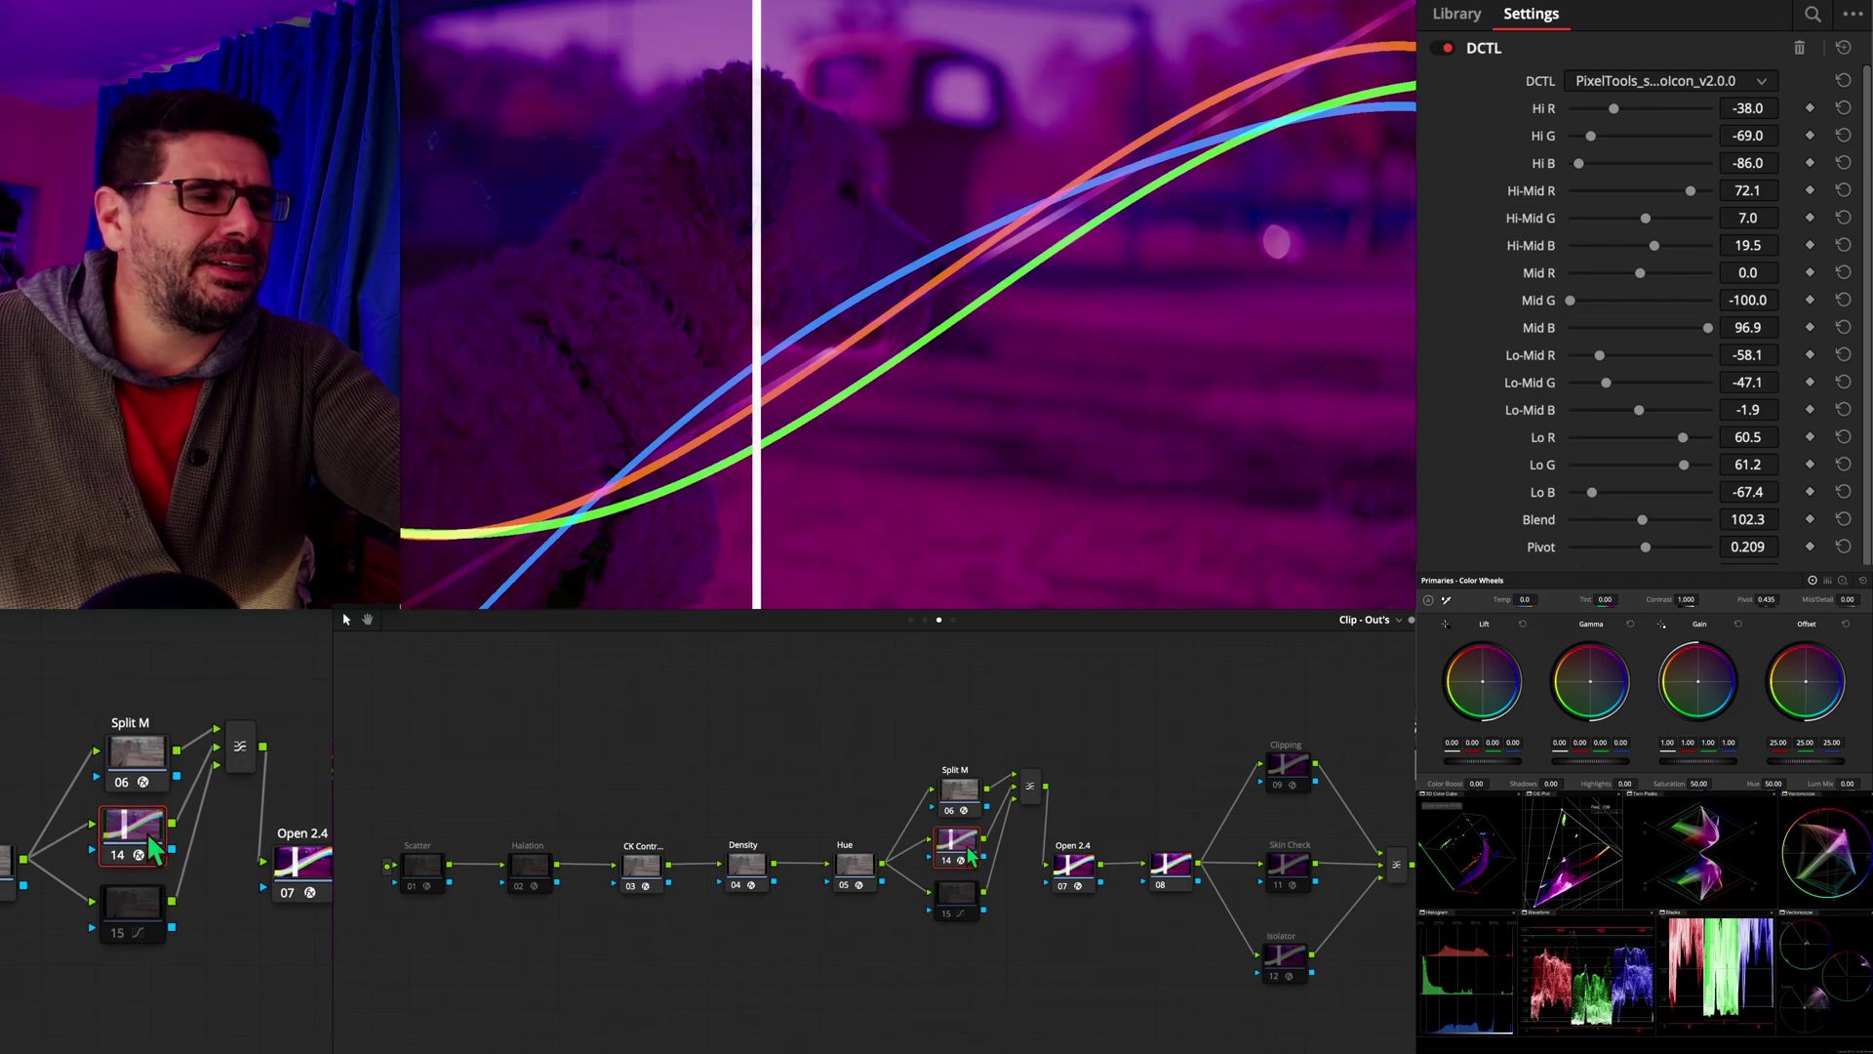
# Toggle node 14 off to compare, then raise PixelTools highlights to Hi G -34.9, Hi B -38.0.
pyautogui.hotkey('ctrl', 'd')
pyautogui.hotkey('ctrl', 'd')
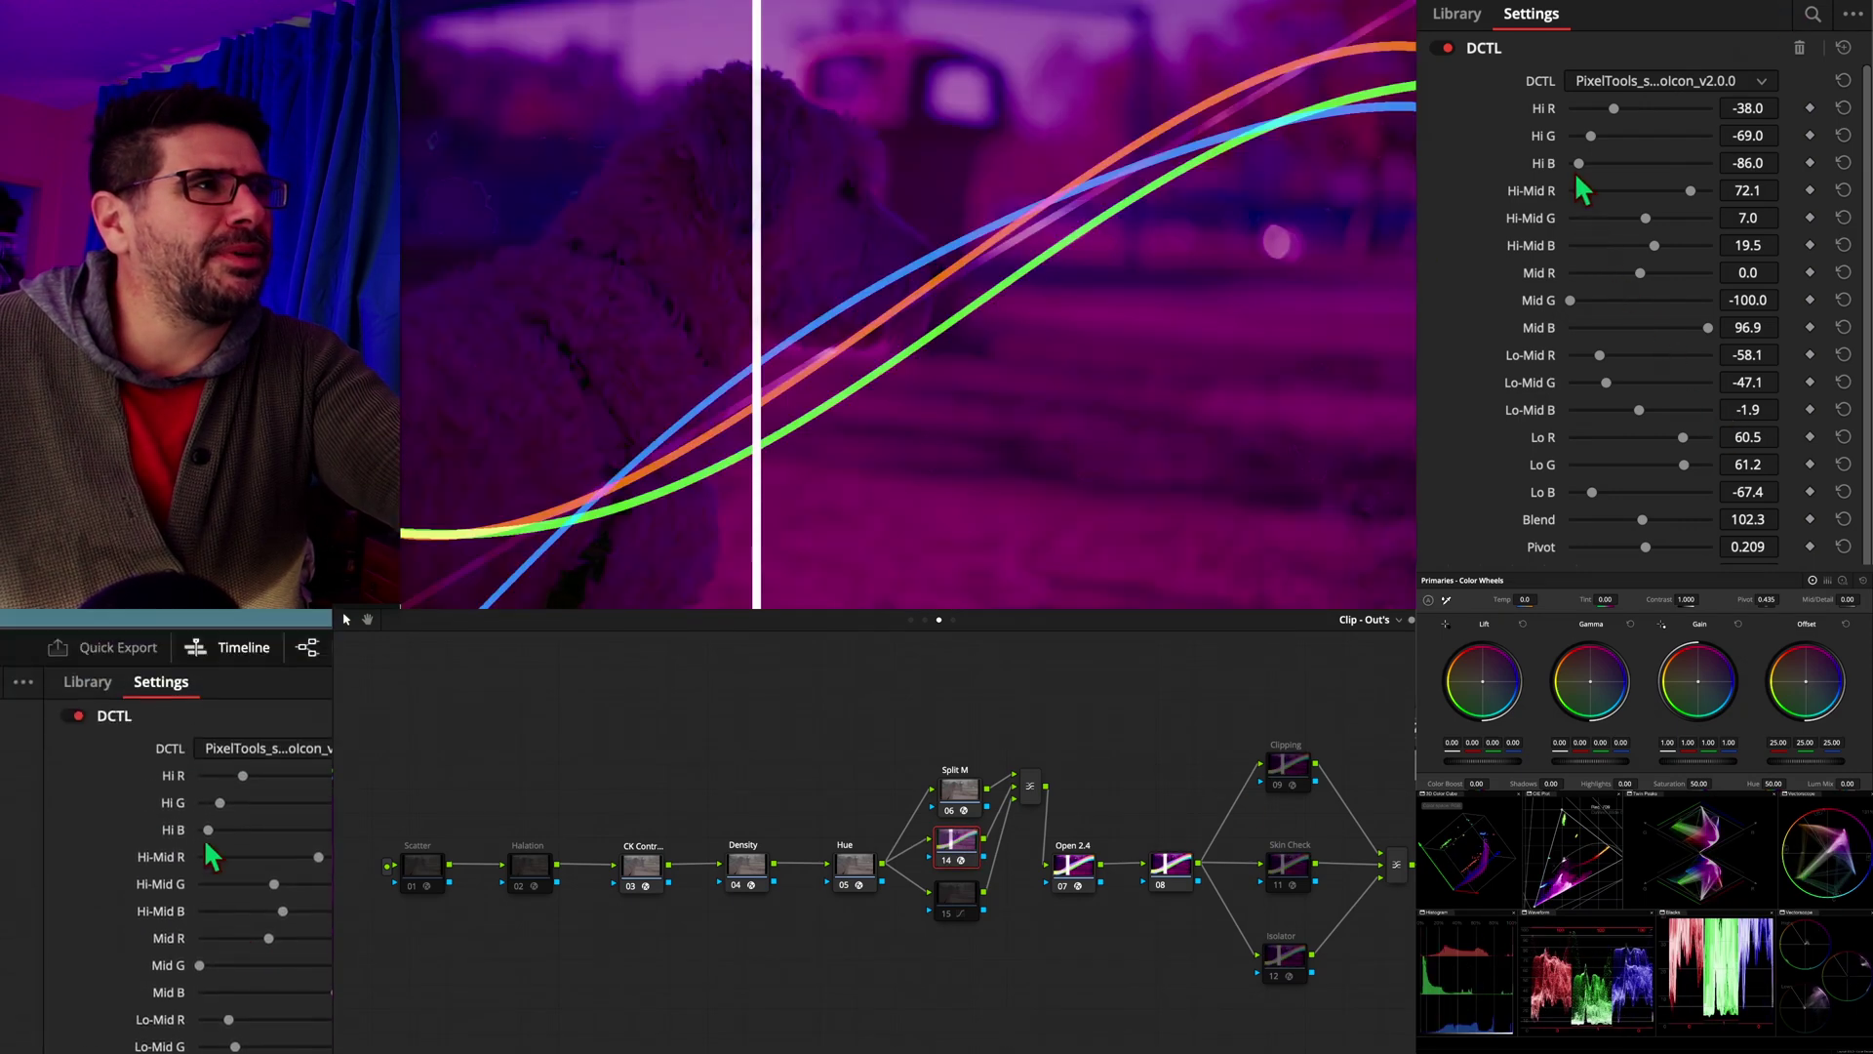
pyautogui.moveTo(1579, 163); pyautogui.dragTo(1611, 122)
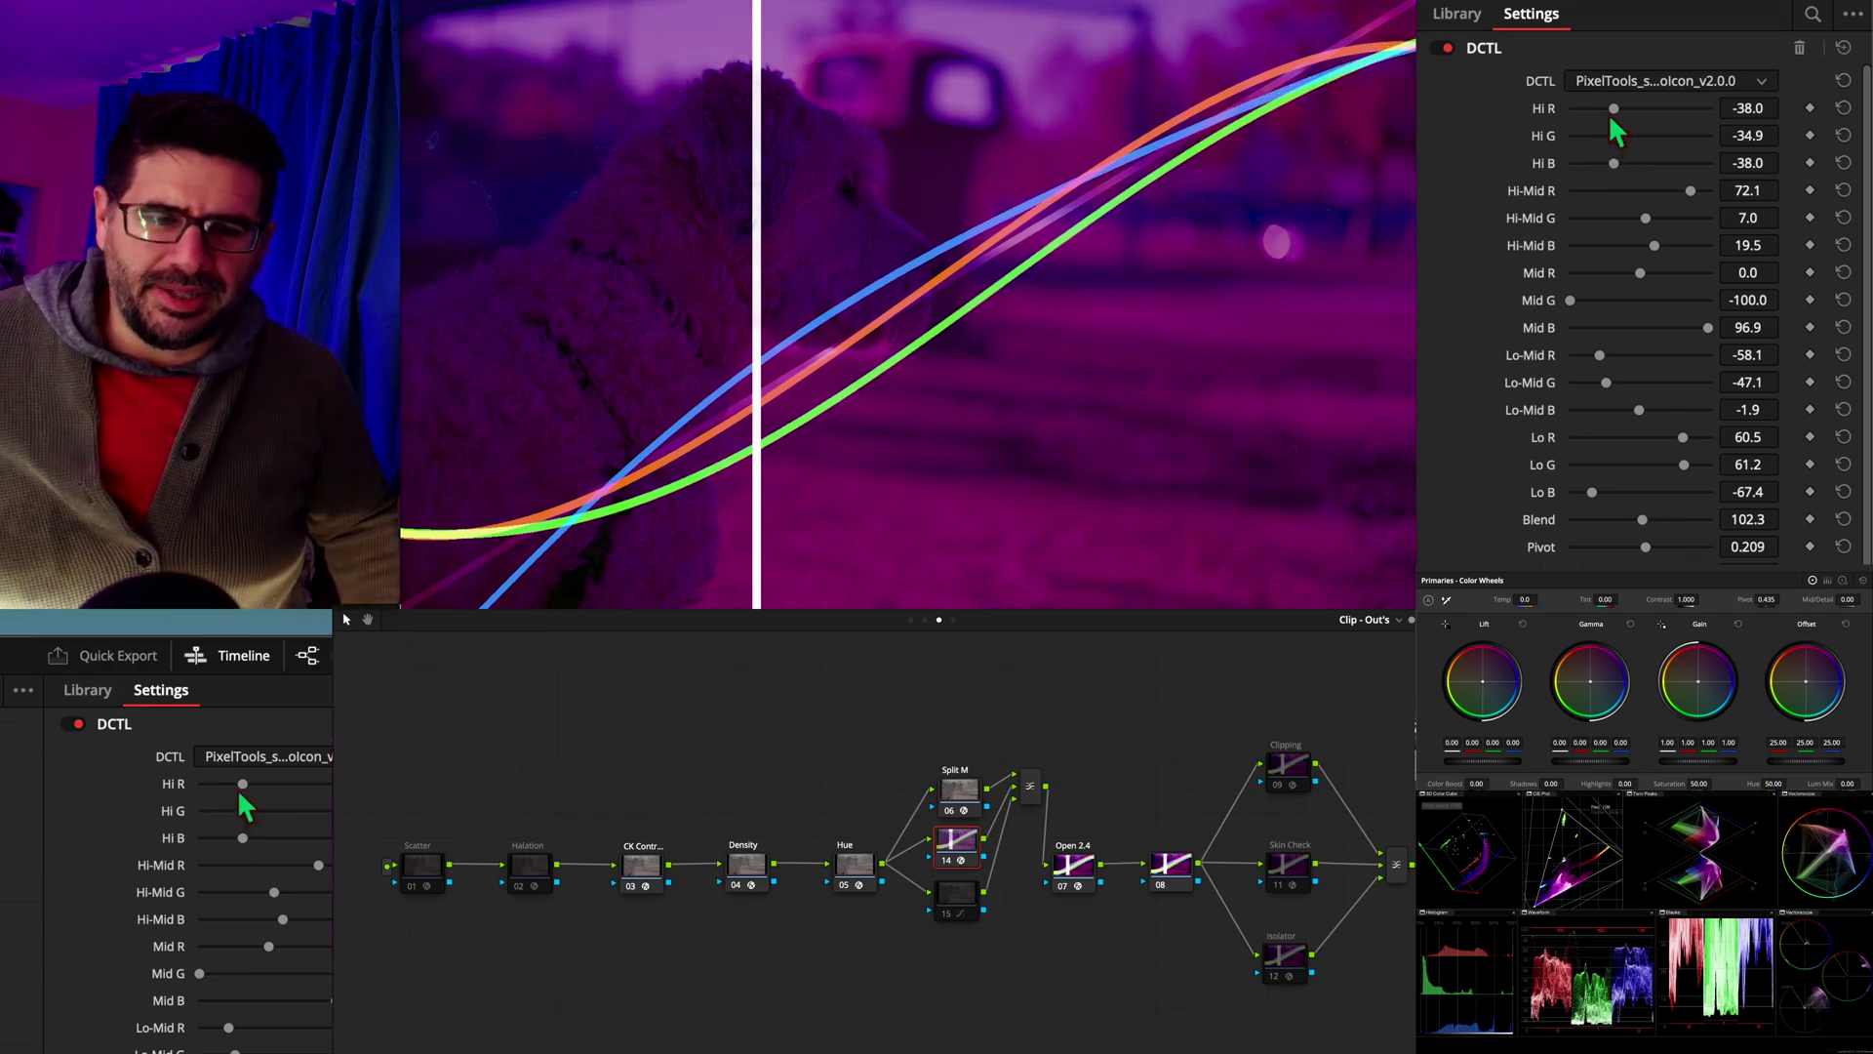